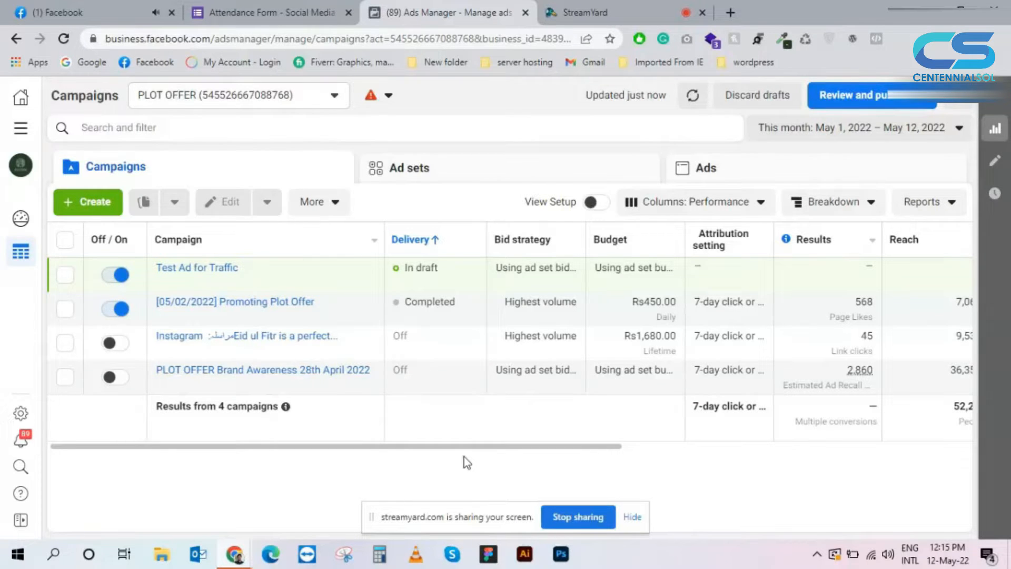
# Step: Close the Facebook tab and open the "[05/02/2022] Promoting Plot Offer" campaign to examine its category, objective and budget settings
pyautogui.click(171, 12)
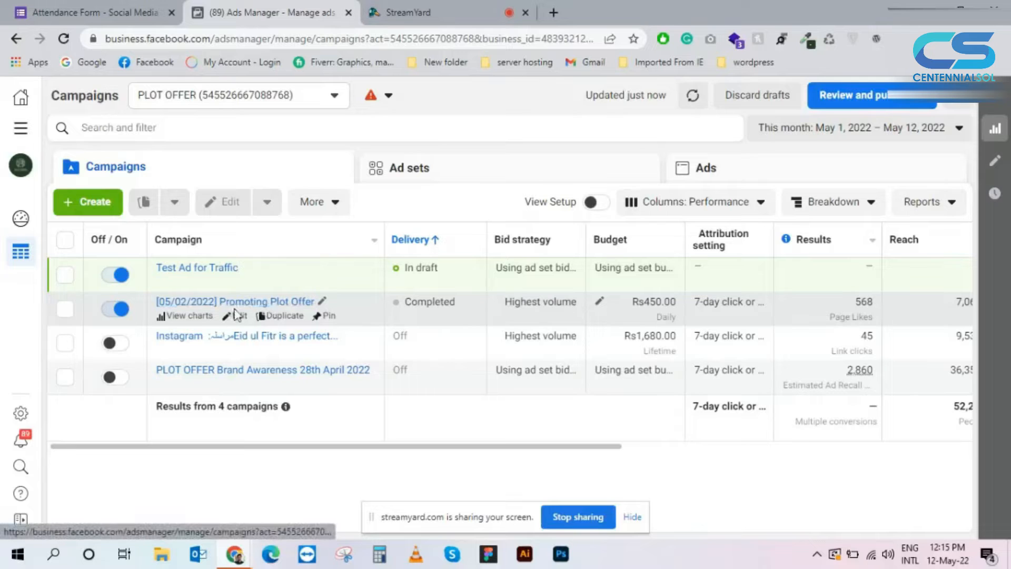
pyautogui.click(237, 315)
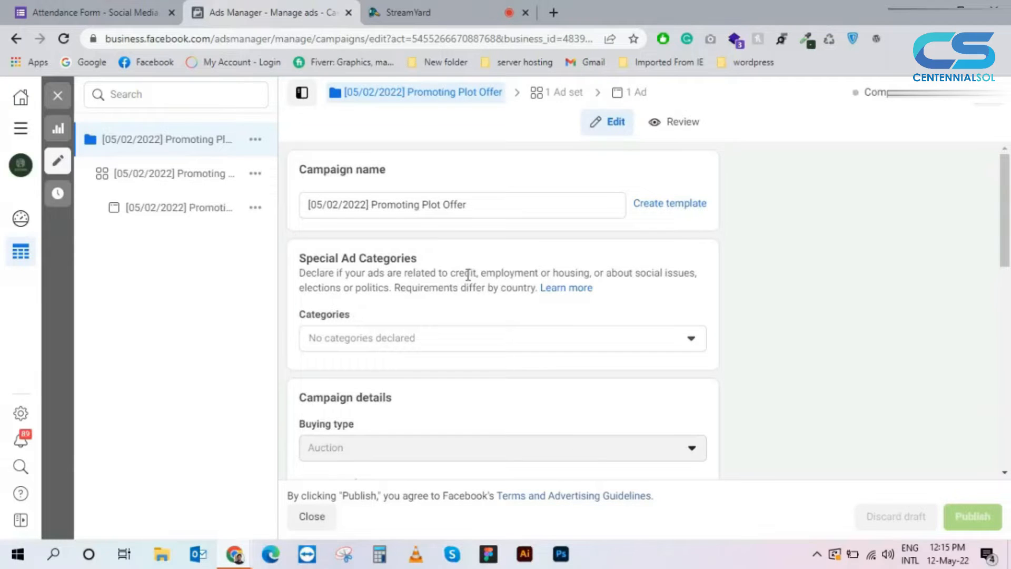
pyautogui.scroll(-4, 468, 274)
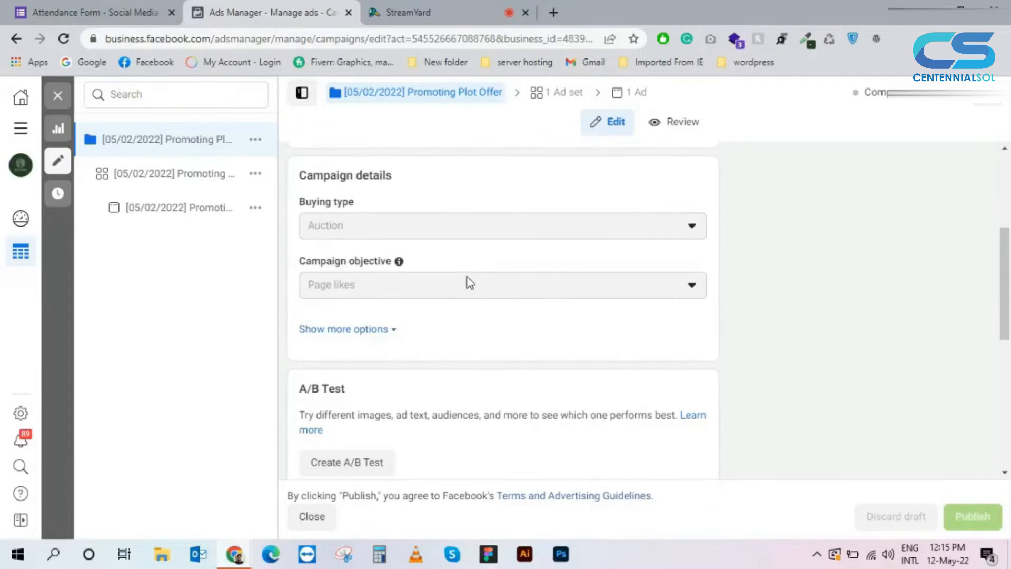
pyautogui.scroll(4, 469, 281)
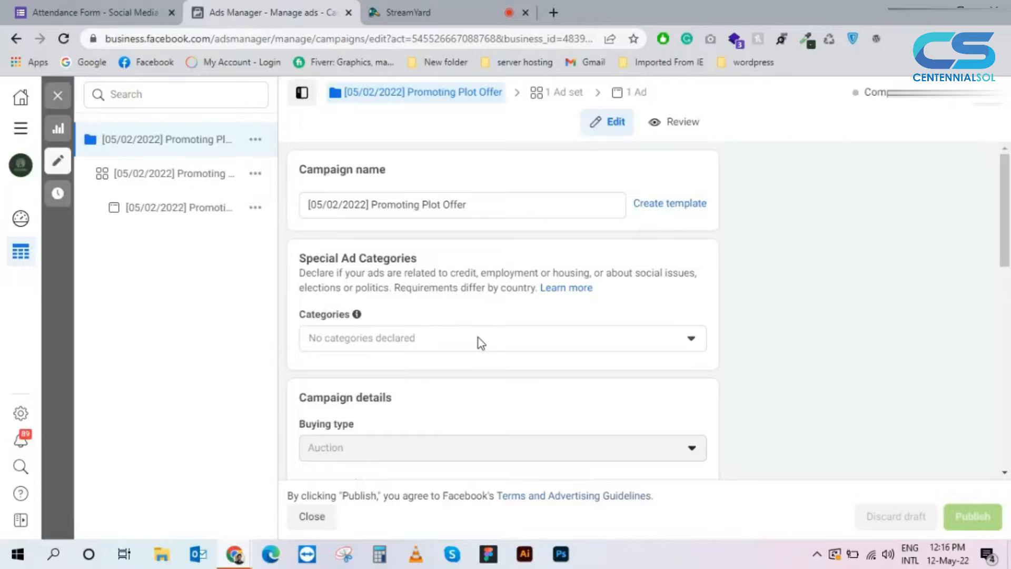
pyautogui.scroll(-3, 465, 356)
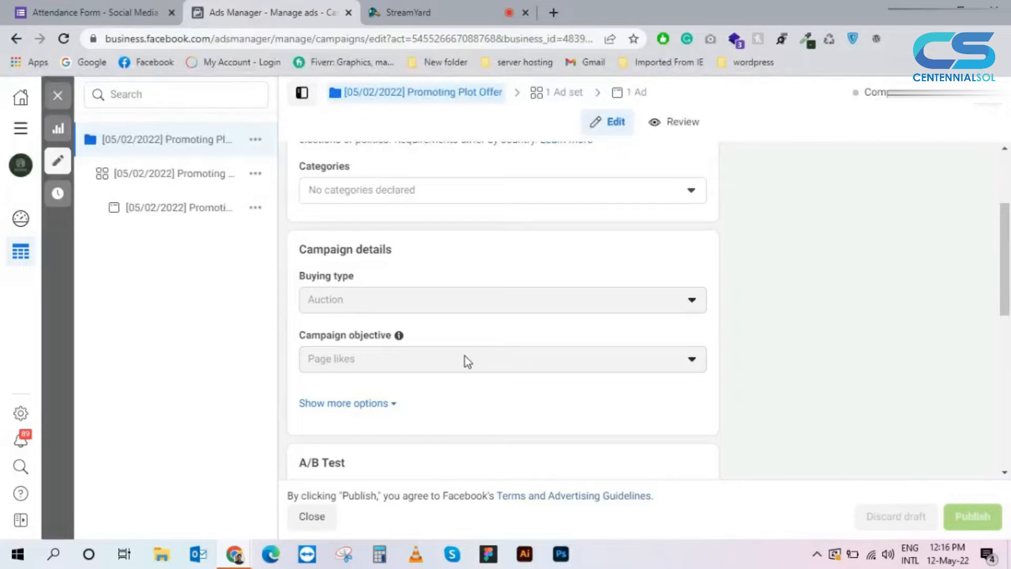
pyautogui.scroll(3, 465, 356)
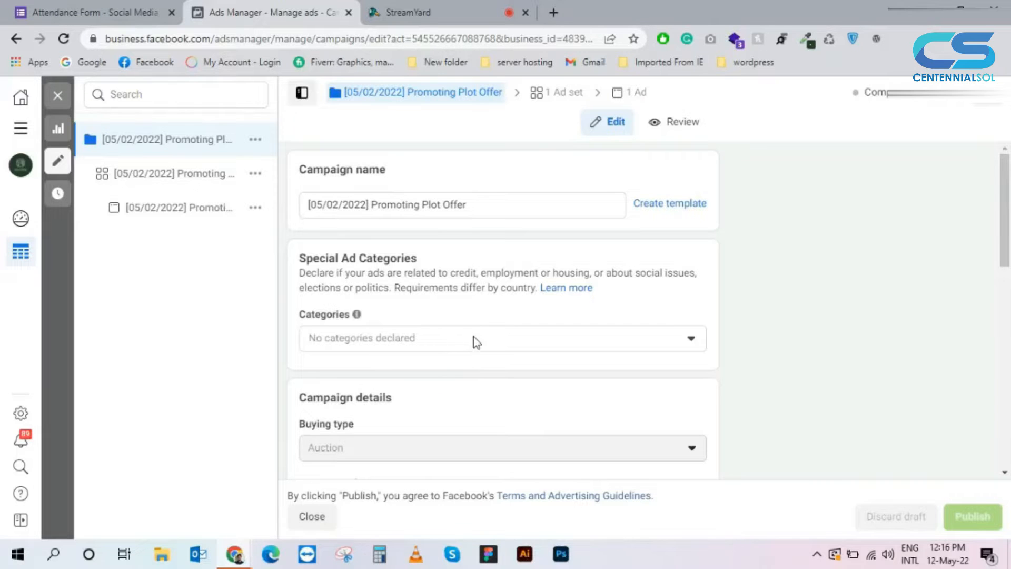
pyautogui.scroll(-10, 474, 343)
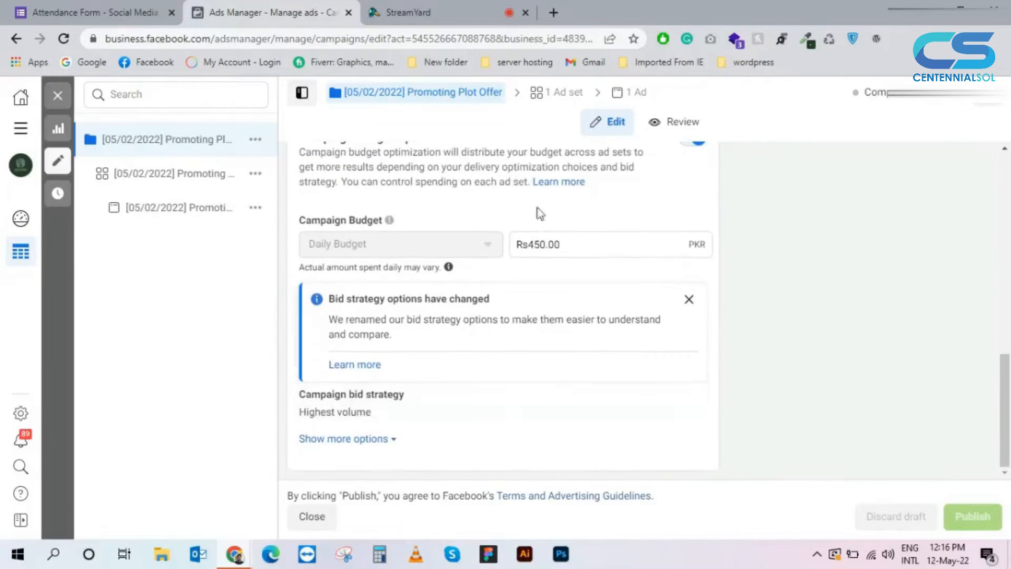
# Step: Open the campaign's ad set and examine its Facebook Page, budget optimization and start and end schedule
pyautogui.click(560, 98)
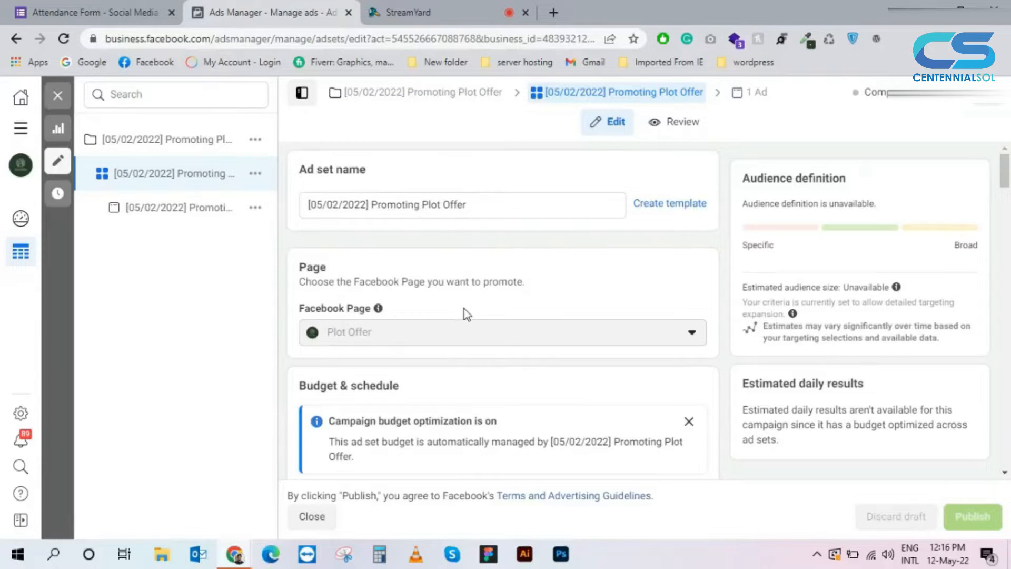
pyautogui.scroll(-2, 465, 309)
pyautogui.scroll(-1, 469, 311)
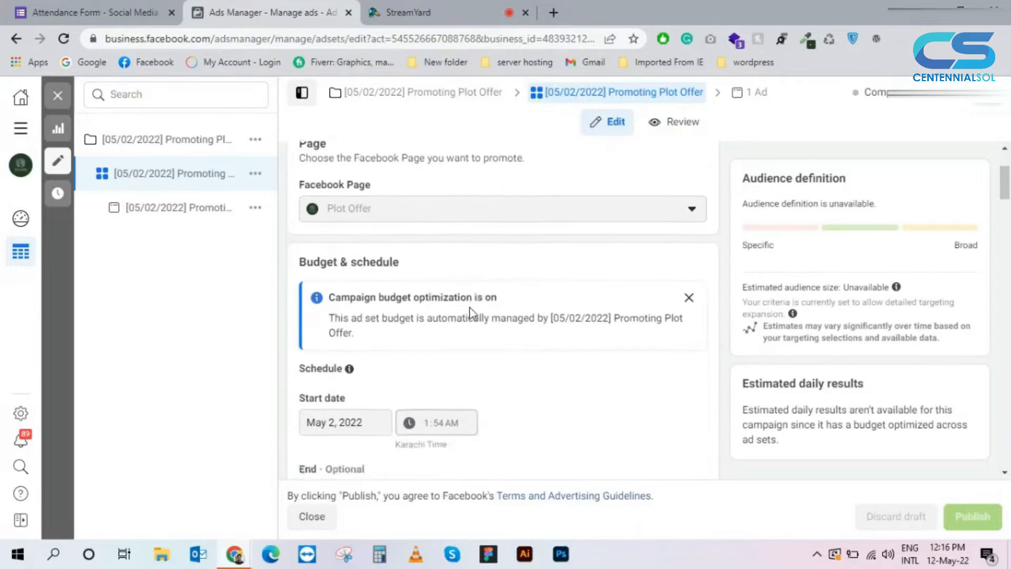
pyautogui.scroll(-2, 470, 310)
pyautogui.scroll(-3, 472, 312)
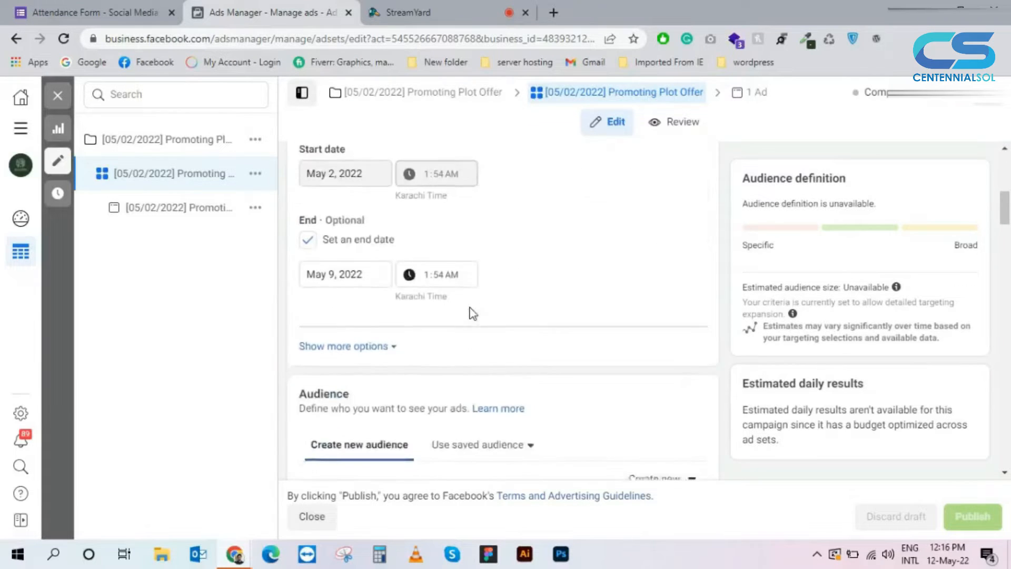
pyautogui.scroll(-4, 473, 313)
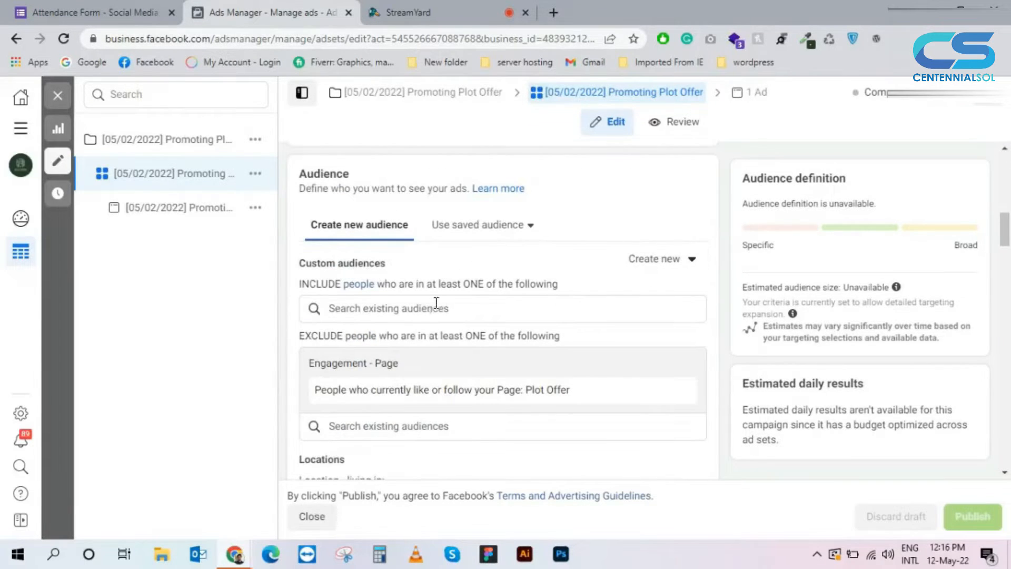
pyautogui.scroll(-1, 438, 304)
pyautogui.scroll(12, 441, 303)
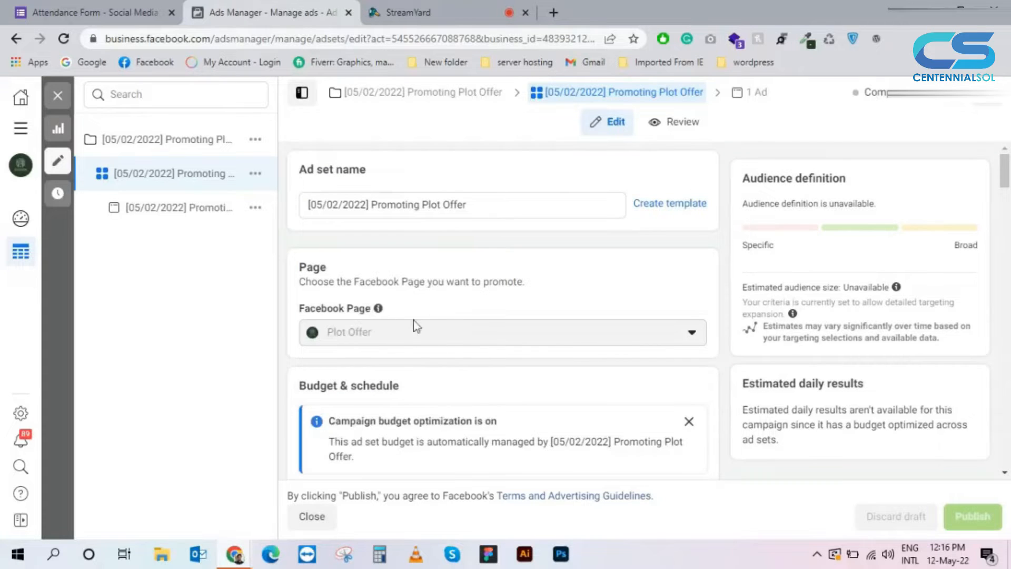
pyautogui.scroll(-4, 450, 343)
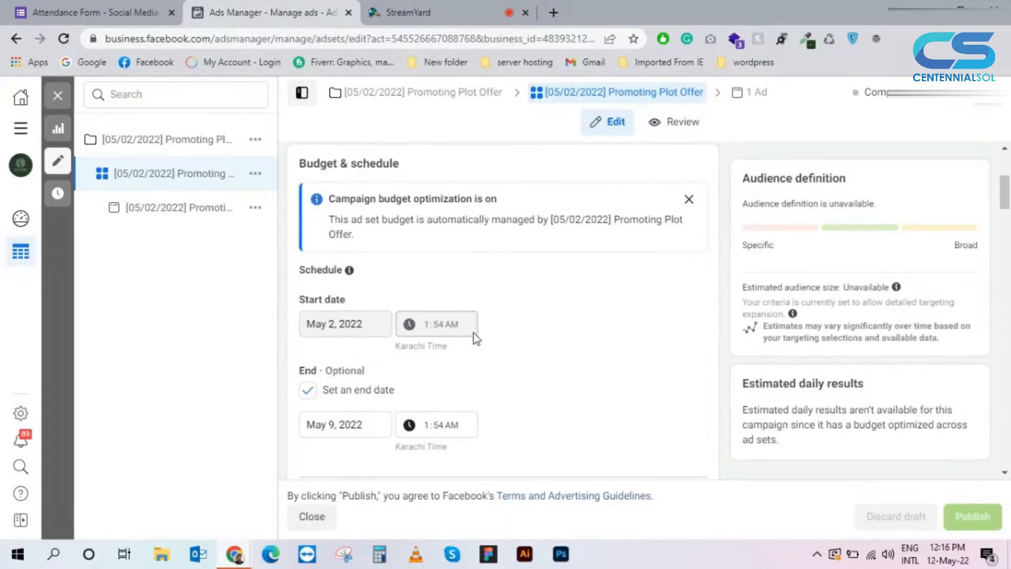
pyautogui.scroll(4, 476, 335)
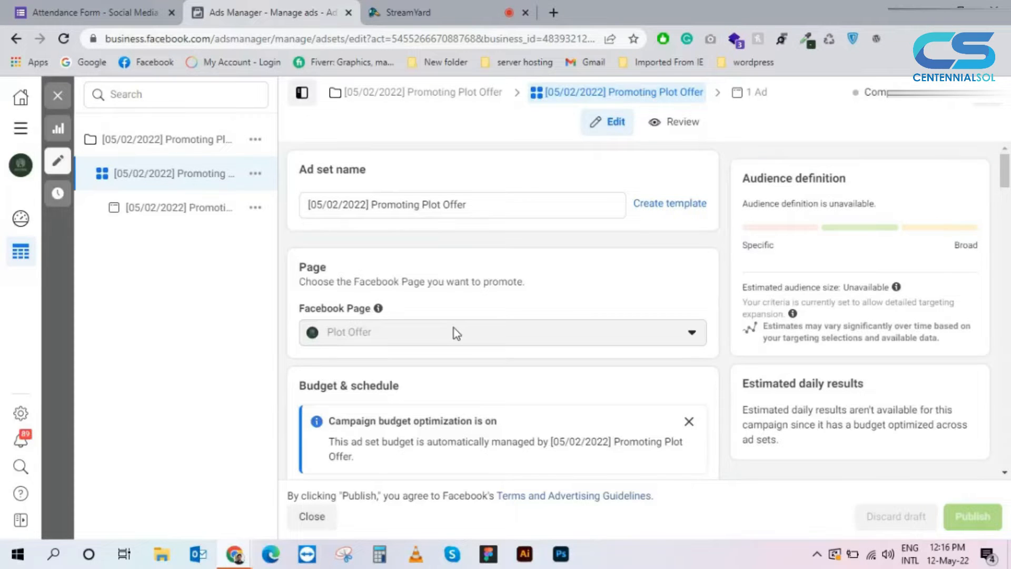
pyautogui.scroll(-5, 455, 333)
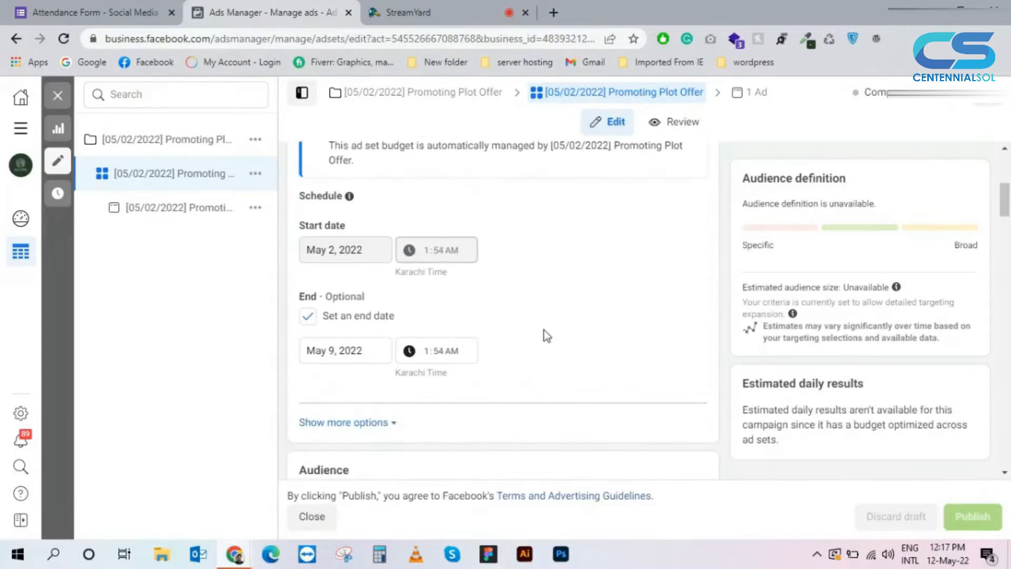
pyautogui.scroll(-1, 547, 335)
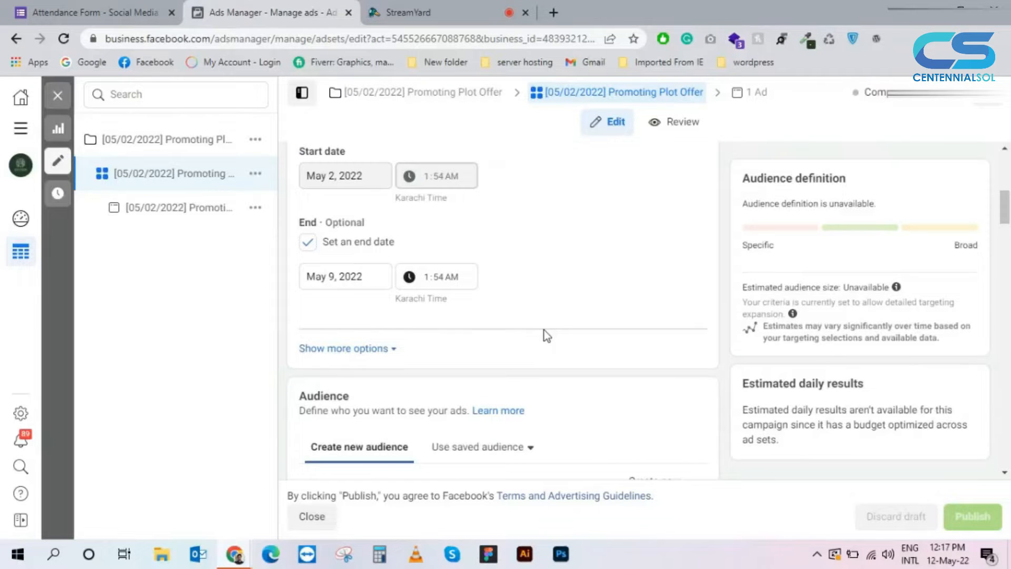
pyautogui.scroll(-1, 546, 335)
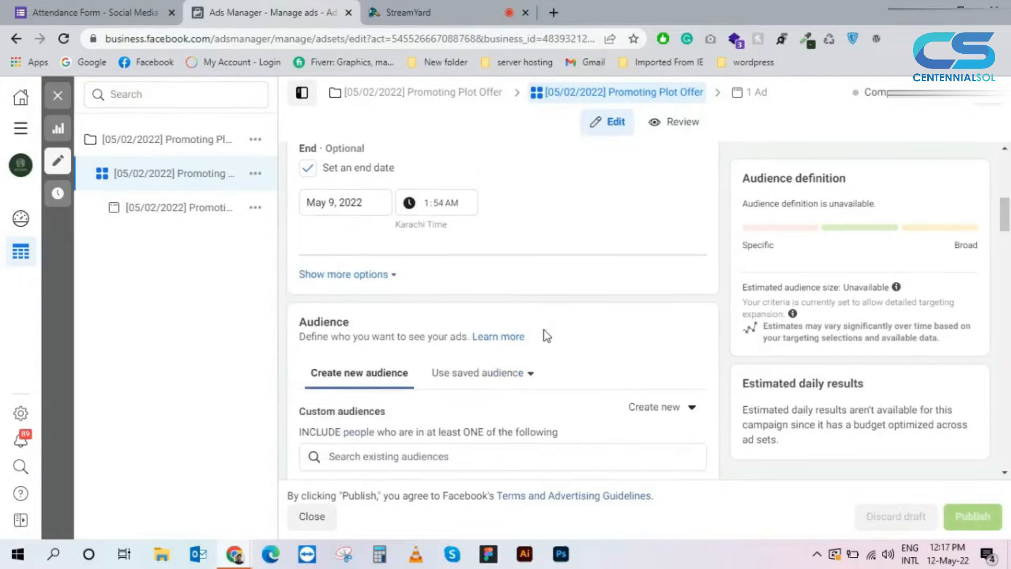
pyautogui.scroll(1, 392, 211)
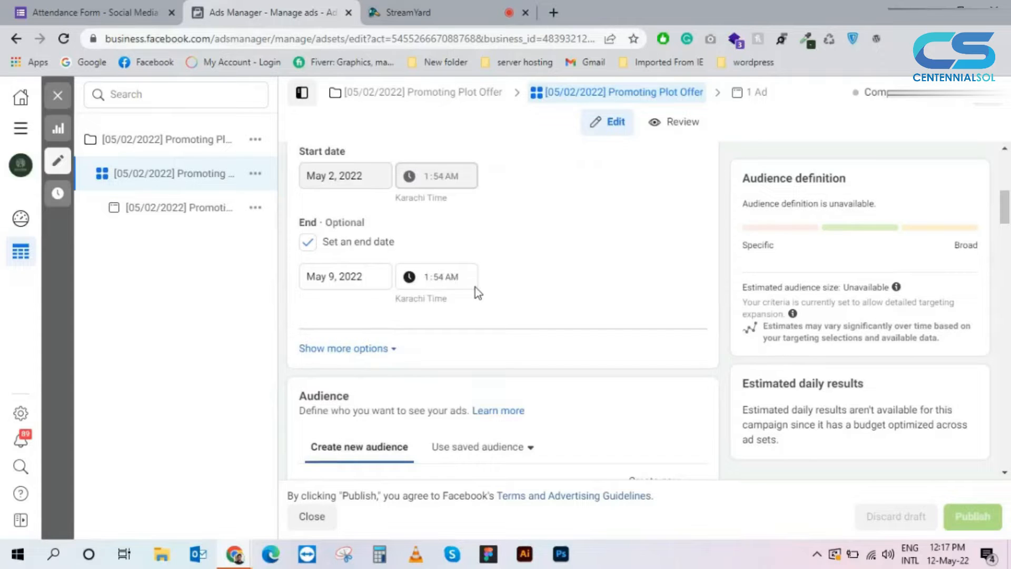
# Step: Examine the ad set's custom audiences and age range, opening the location targeting for editing
pyautogui.scroll(-2, 478, 290)
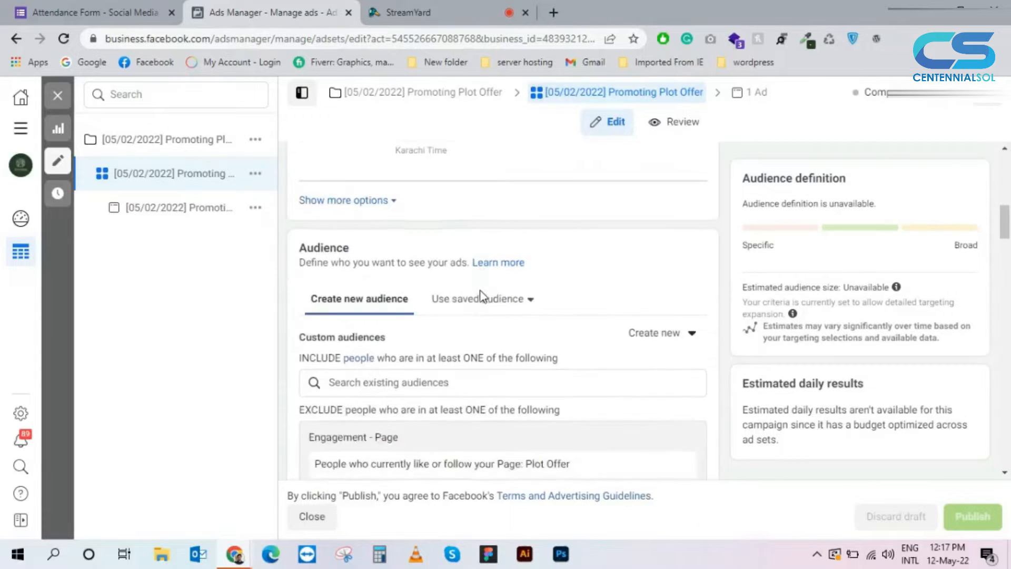
pyautogui.scroll(-1, 480, 295)
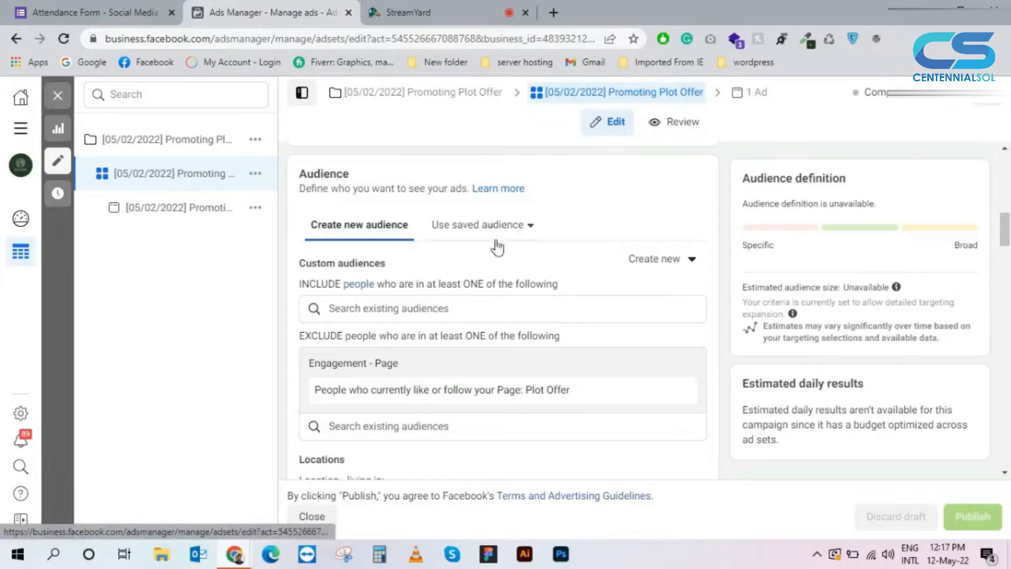
pyautogui.scroll(-3, 495, 247)
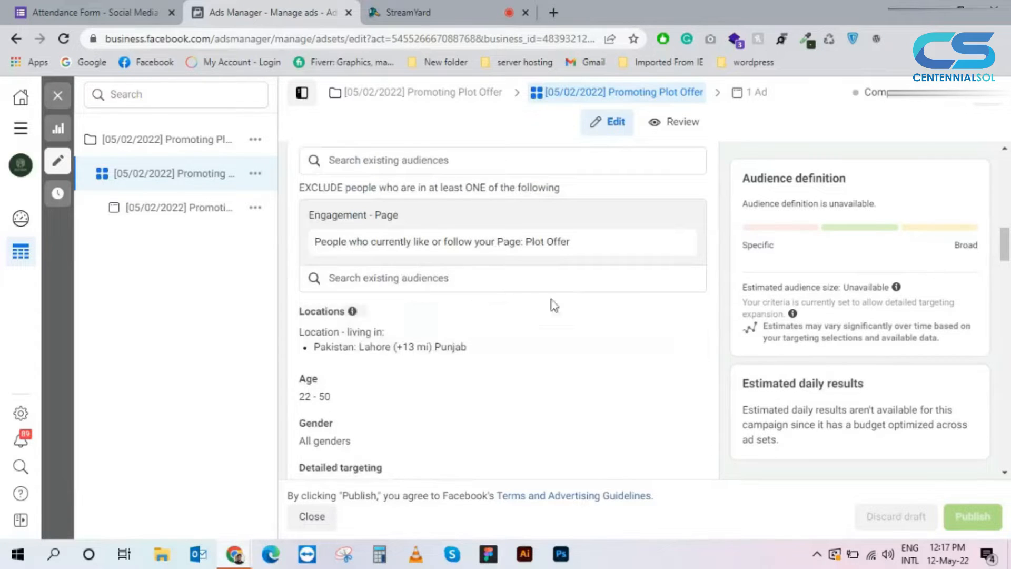
pyautogui.click(689, 316)
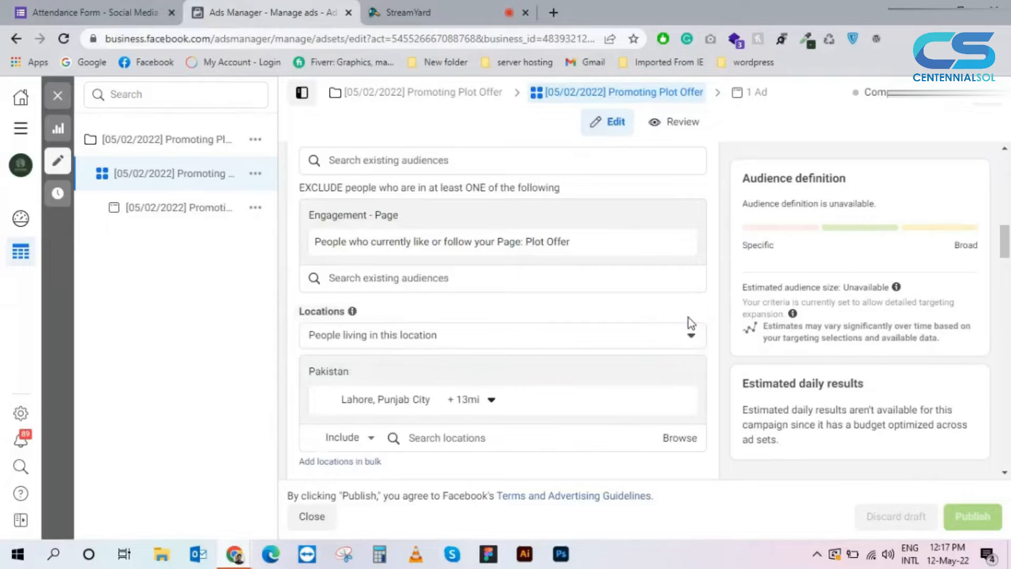
pyautogui.scroll(-3, 580, 263)
pyautogui.scroll(-4, 580, 264)
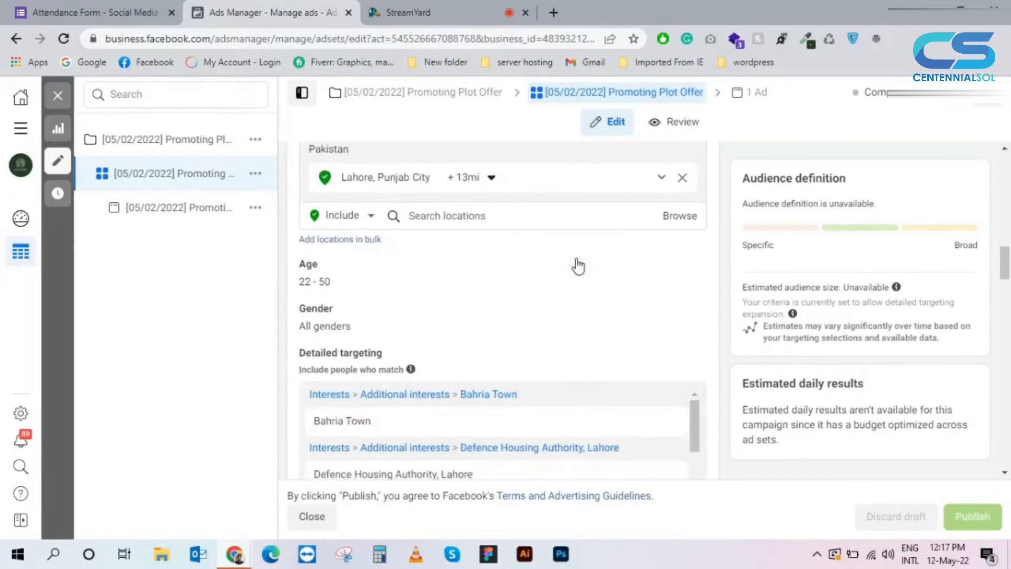
pyautogui.scroll(3, 593, 263)
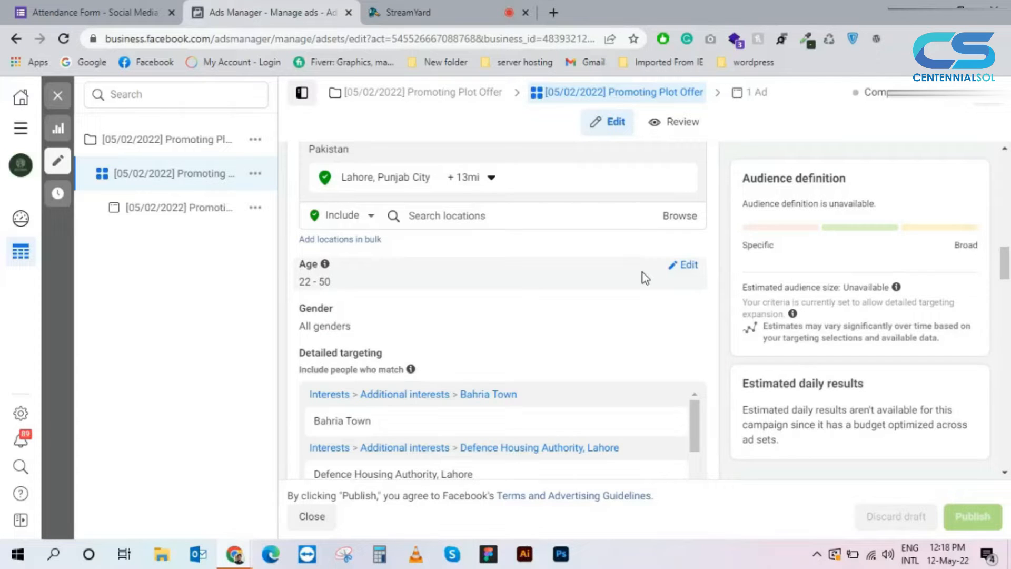
pyautogui.scroll(-1, 642, 305)
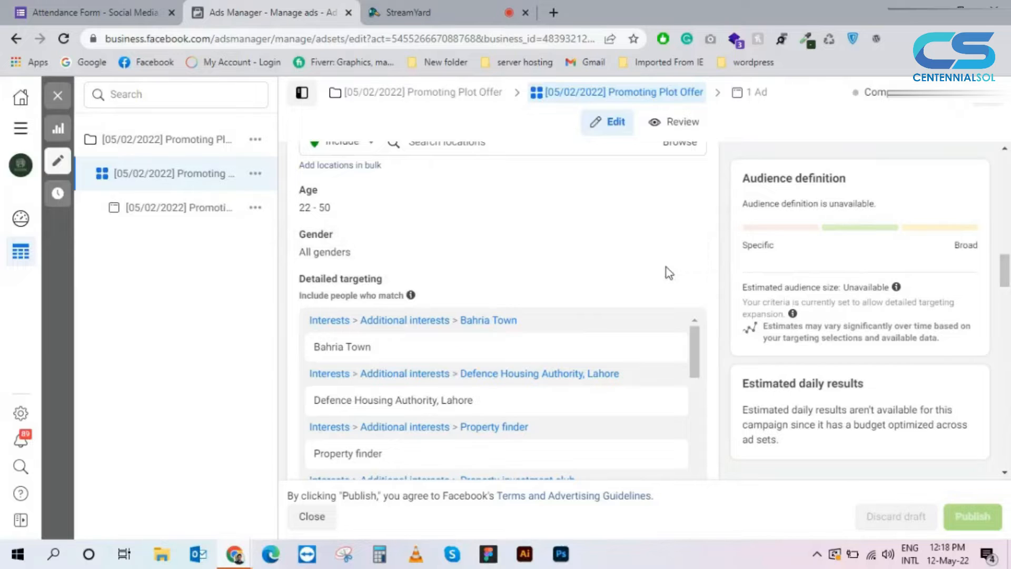
# Step: Examine the ad set's detailed targeting interests, targeting expansion and language settings
pyautogui.scroll(-1, 639, 291)
pyautogui.moveTo(639, 294)
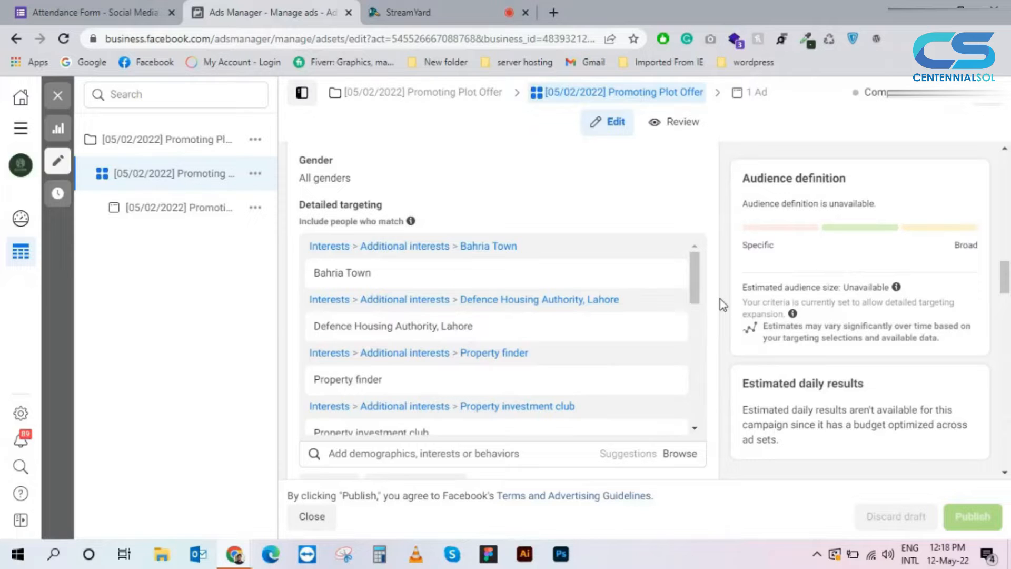
pyautogui.scroll(-2, 719, 298)
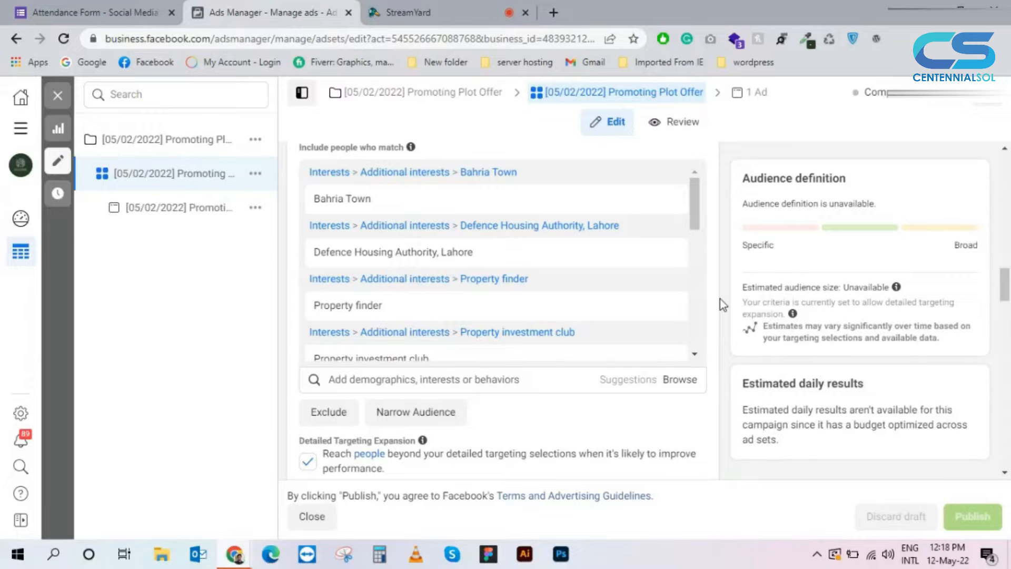
pyautogui.scroll(-1, 637, 258)
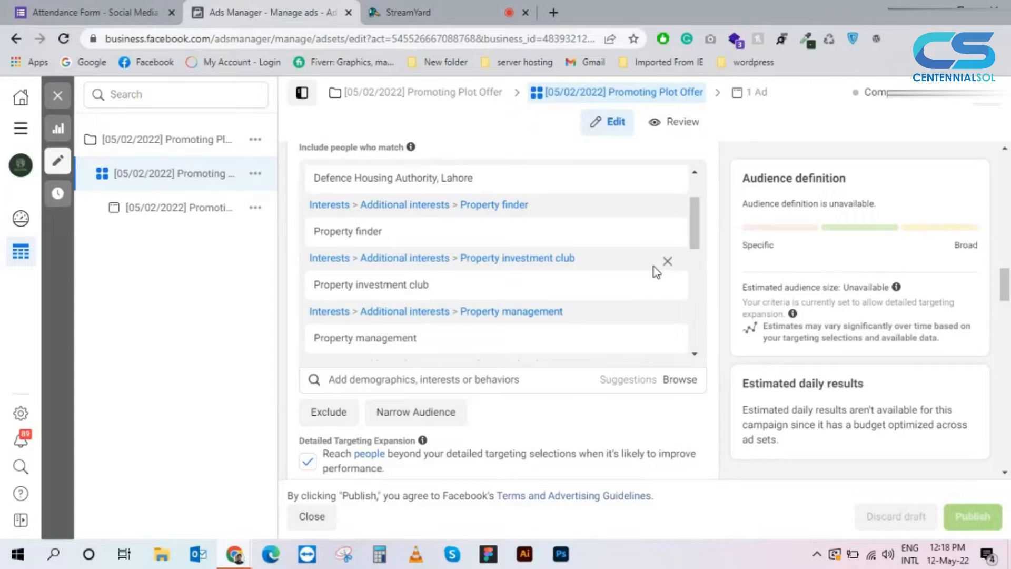
pyautogui.scroll(-1, 653, 266)
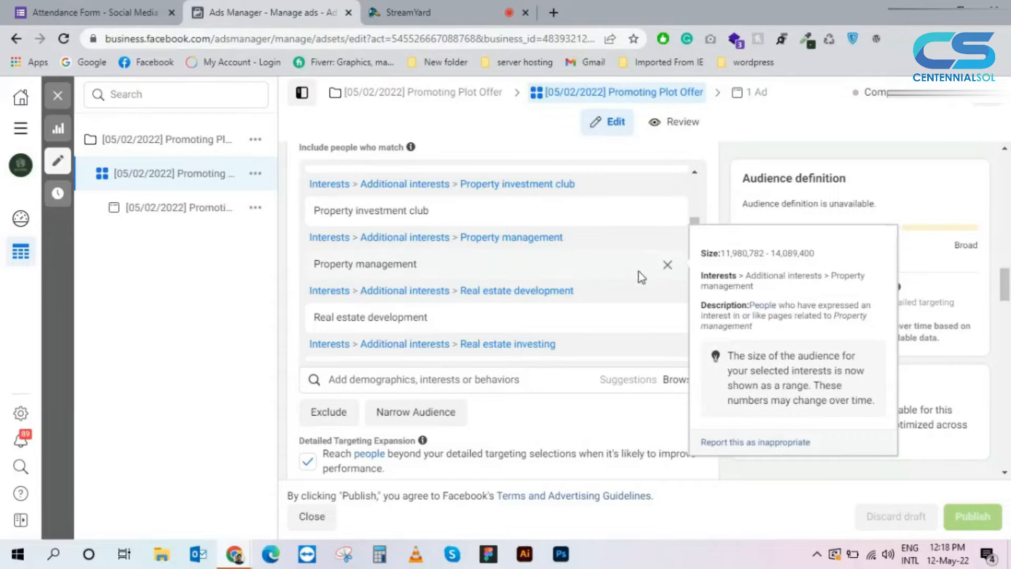
pyautogui.scroll(-2, 639, 271)
pyautogui.scroll(-3, 639, 271)
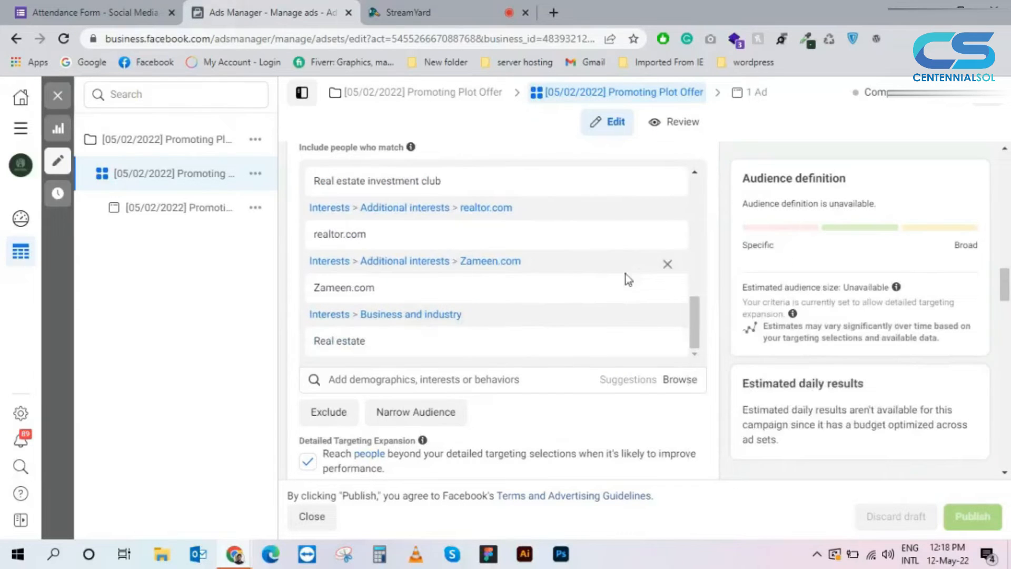
pyautogui.moveTo(366, 288)
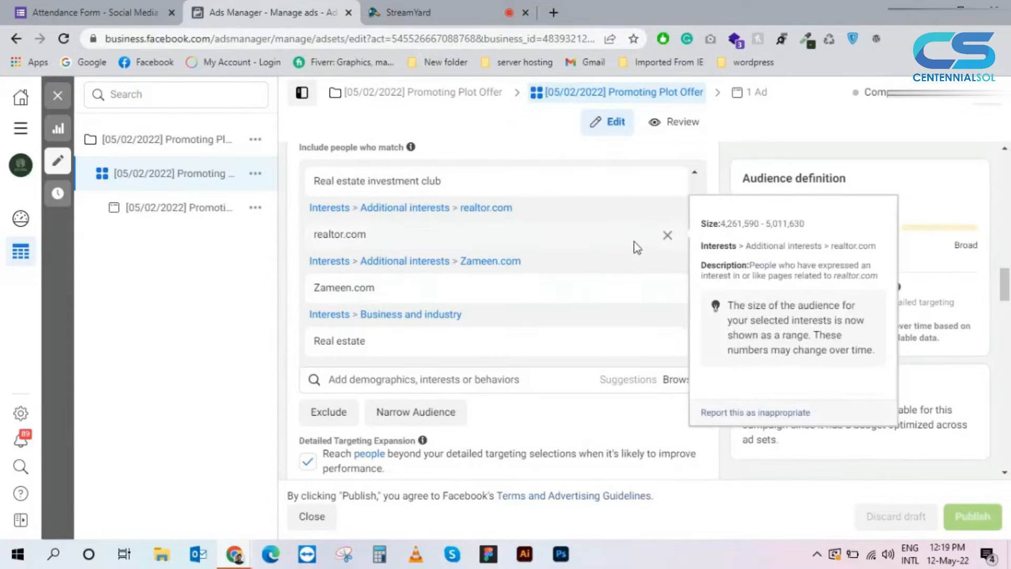
pyautogui.scroll(-1, 611, 275)
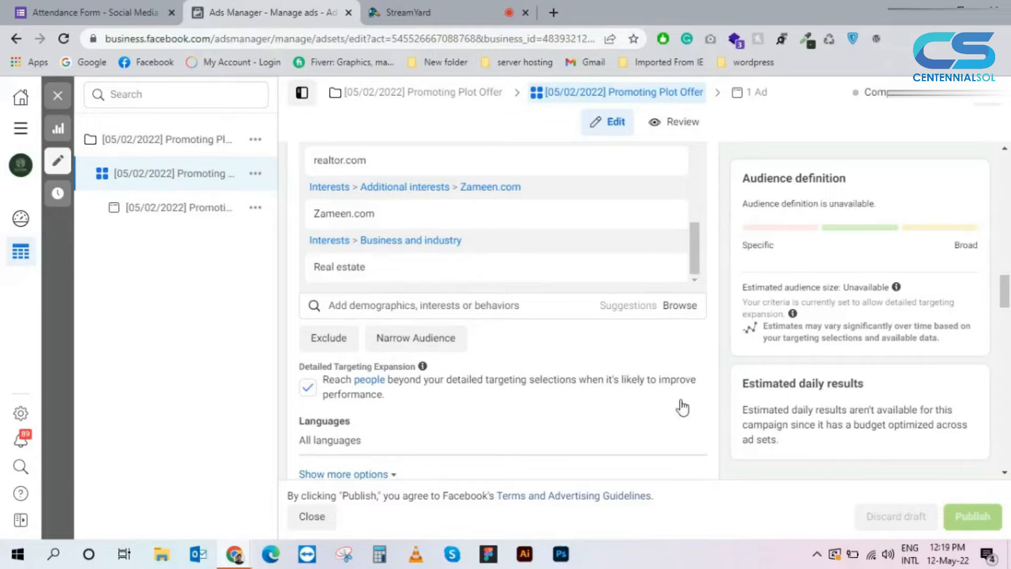
pyautogui.scroll(1, 681, 405)
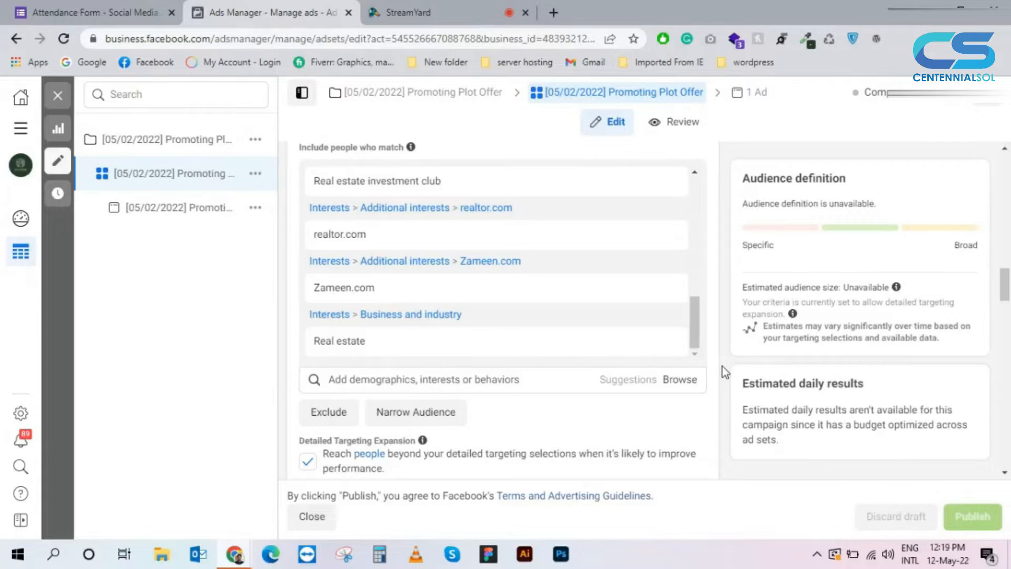
pyautogui.scroll(-3, 684, 329)
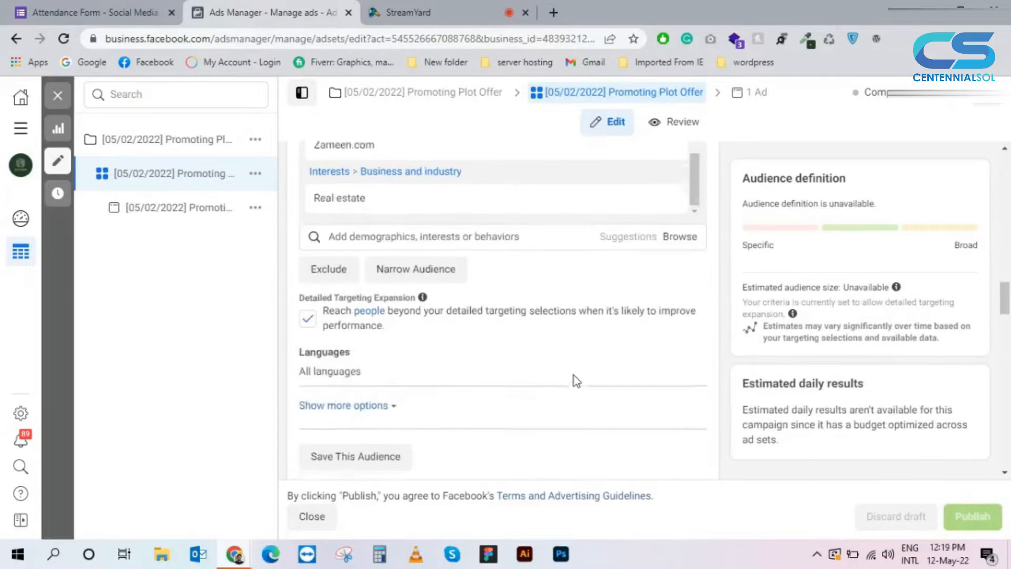
# Step: Open the campaign's ad and examine its Facebook Page identity, video creative, primary text and preview
pyautogui.click(751, 93)
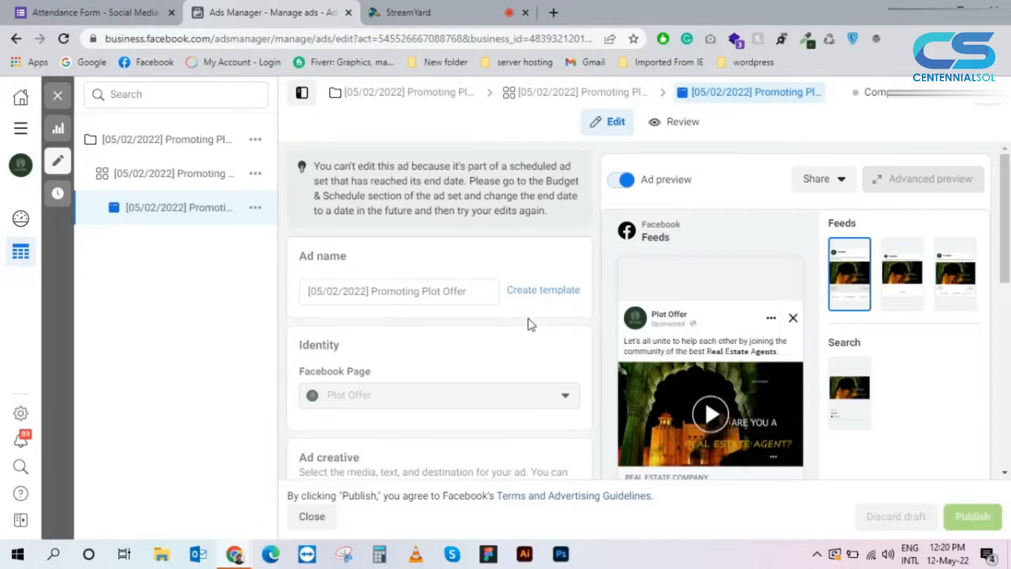
pyautogui.scroll(-3, 531, 324)
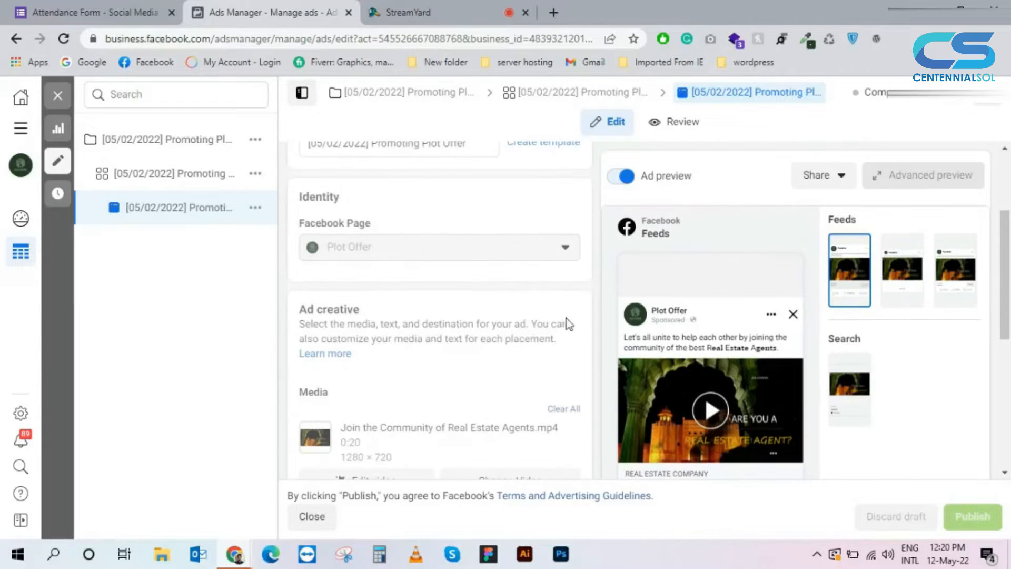
pyautogui.scroll(-3, 571, 327)
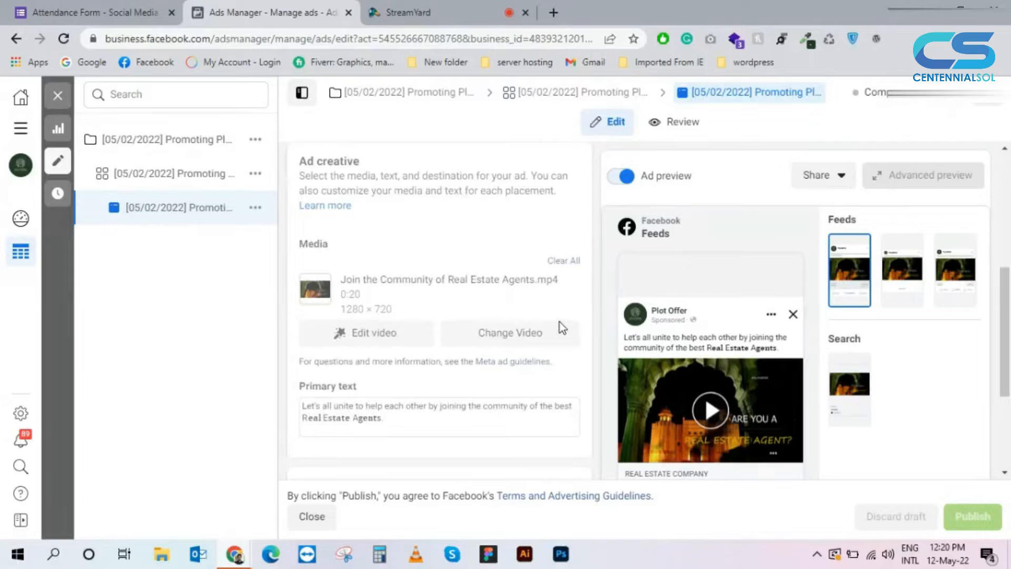
pyautogui.scroll(-2, 560, 321)
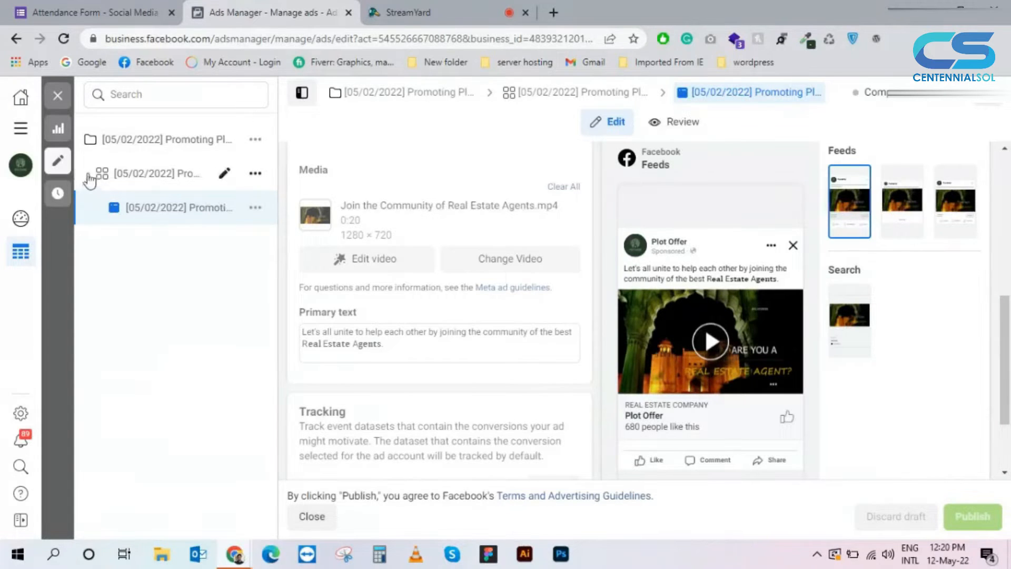
# Step: Return to the campaigns list and compare the campaigns' results, reach, impressions, cost per result and amount spent
pyautogui.click(367, 97)
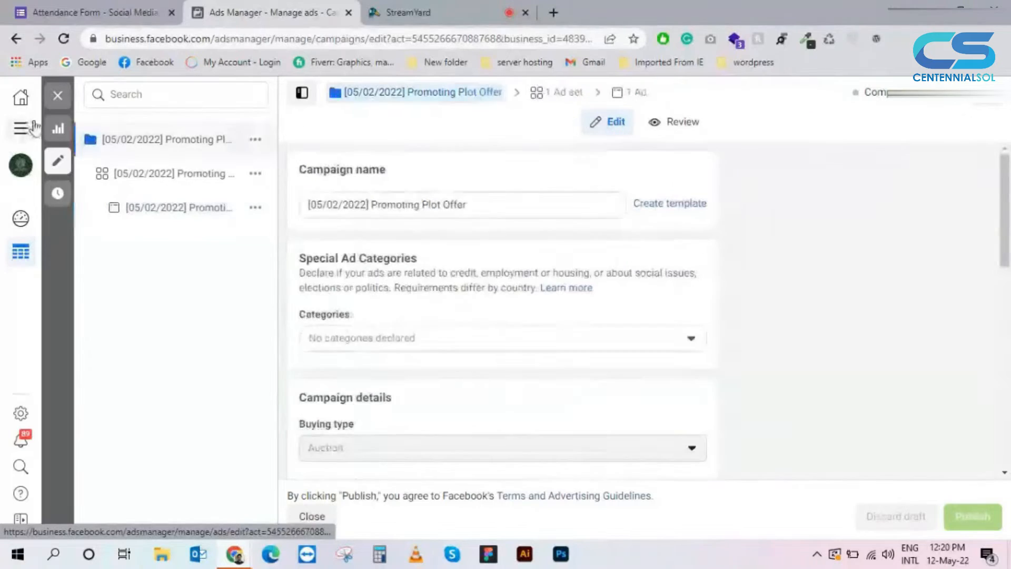
pyautogui.click(29, 132)
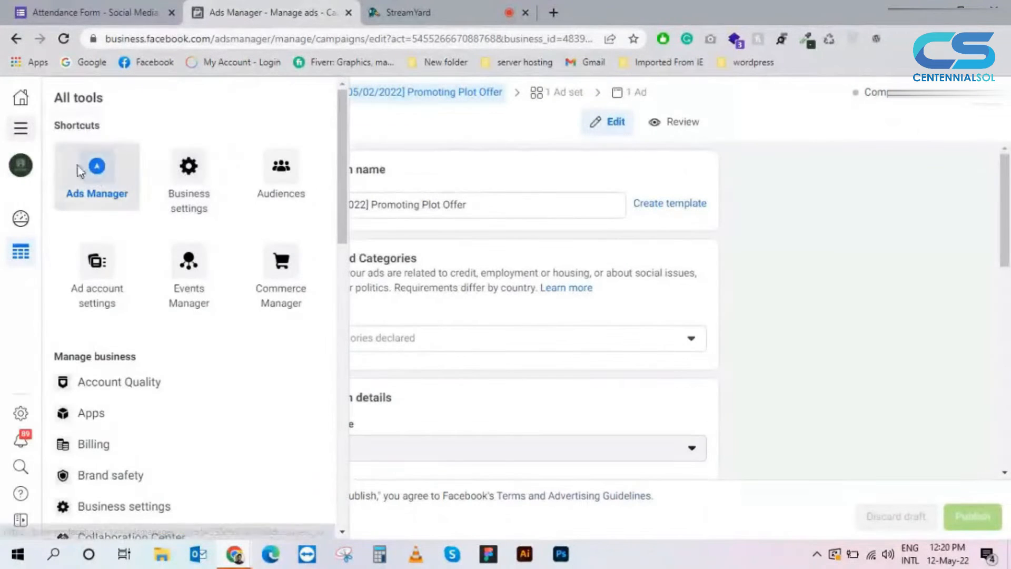
pyautogui.click(92, 168)
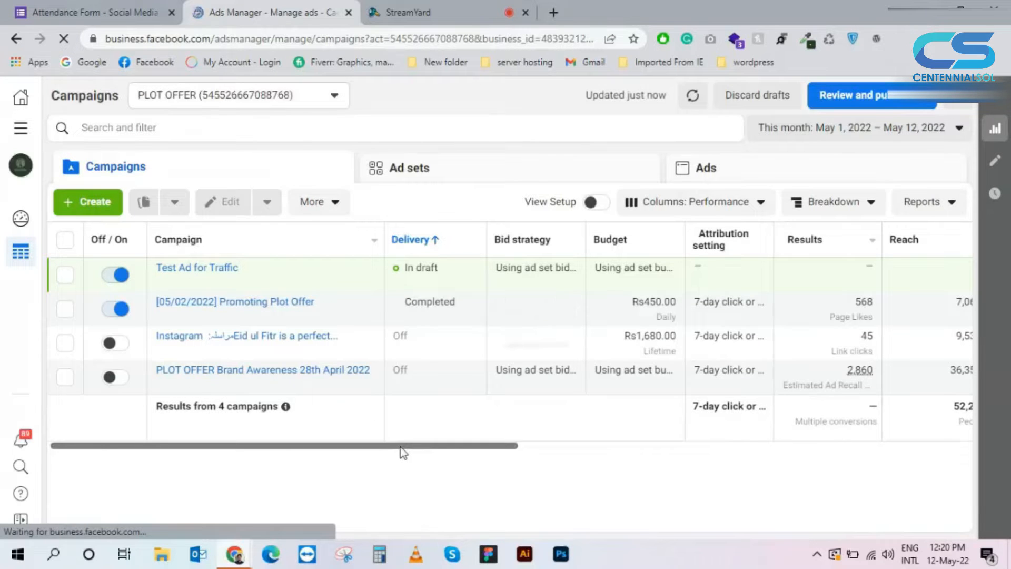
pyautogui.moveTo(402, 447); pyautogui.dragTo(658, 443)
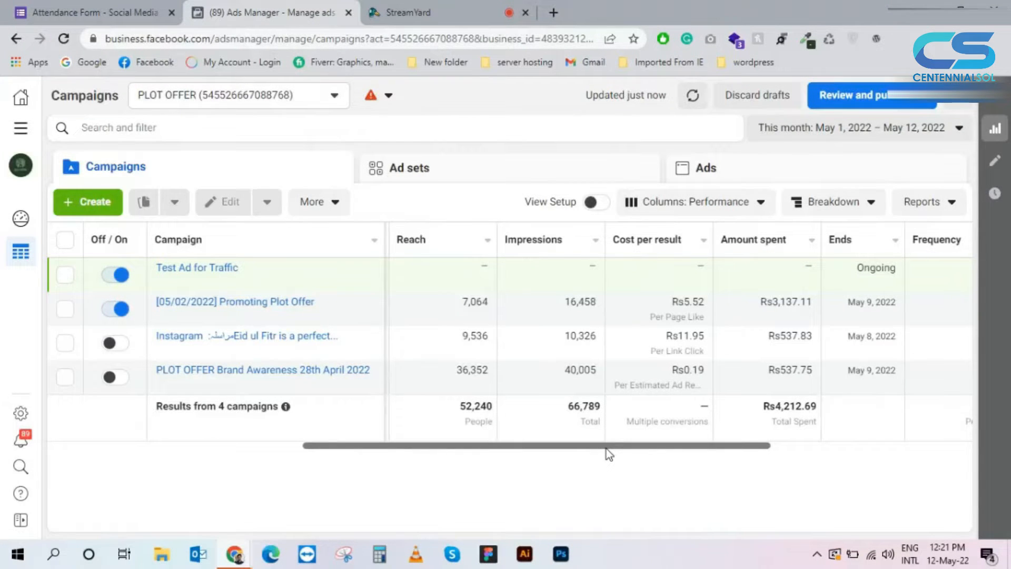
pyautogui.moveTo(605, 448); pyautogui.dragTo(576, 451)
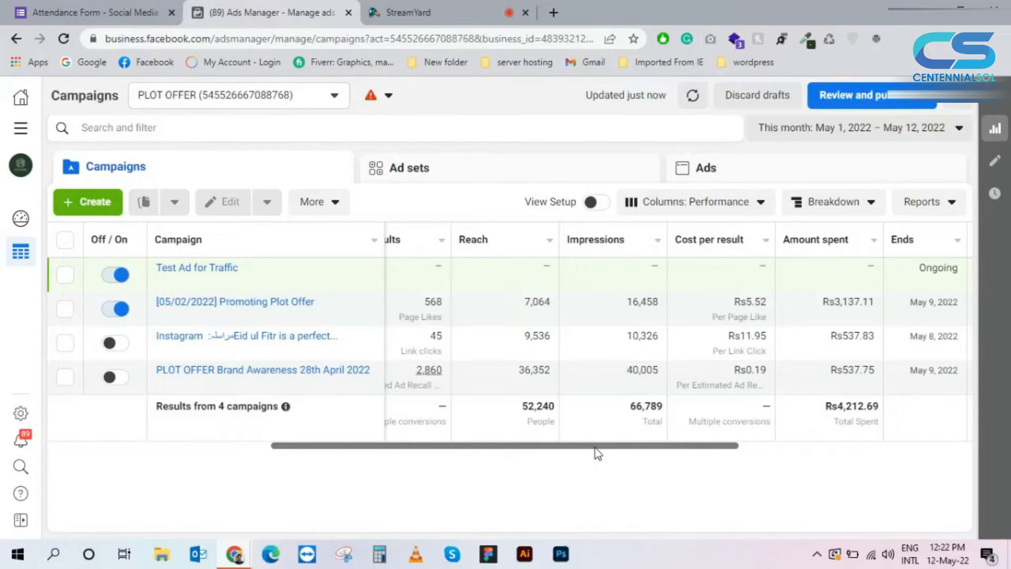
pyautogui.moveTo(547, 289)
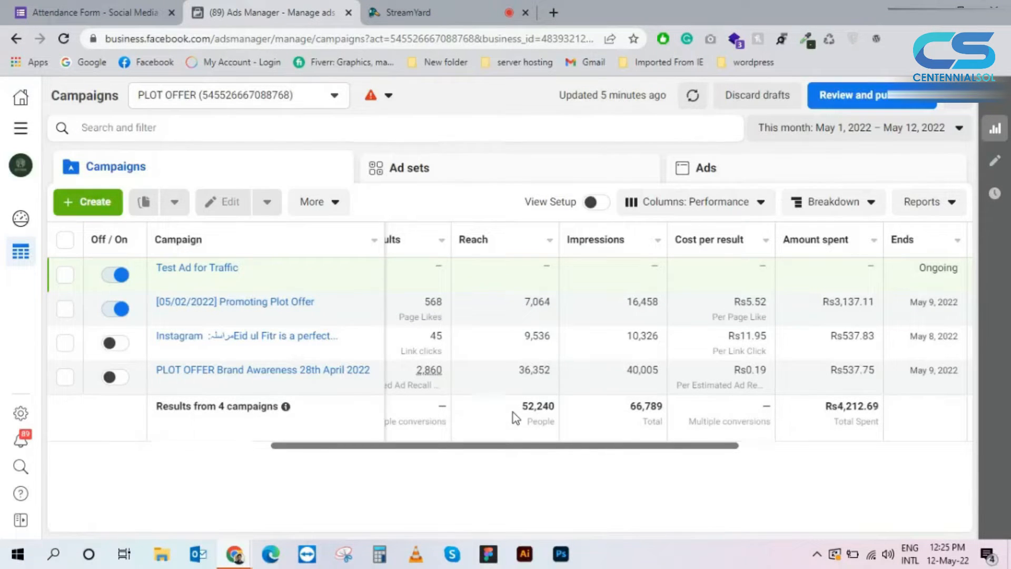
pyautogui.moveTo(570, 385)
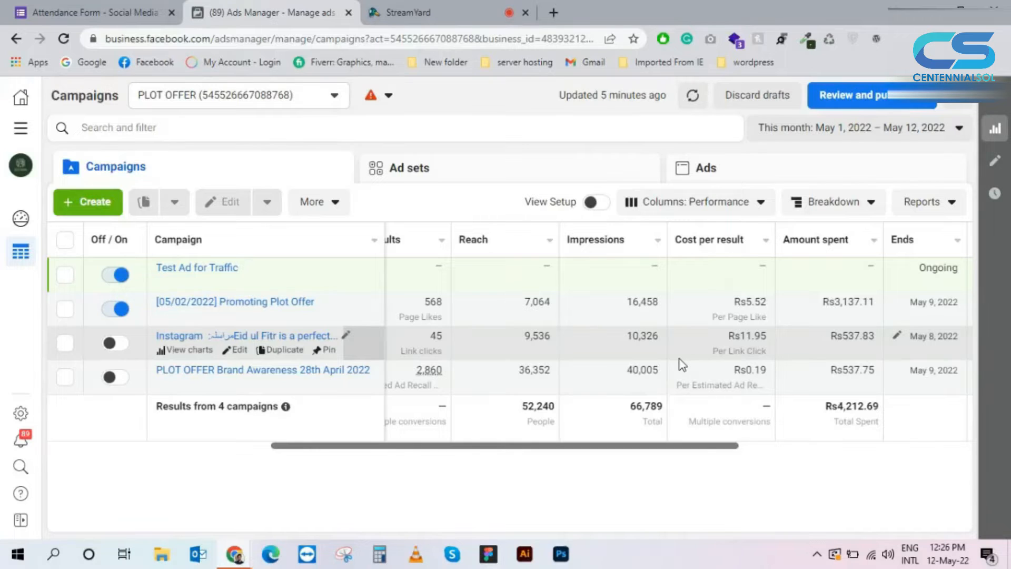
# Step: Switch to the Mango Mart LTD ad account to view its campaigns
pyautogui.click(317, 96)
pyautogui.click(248, 205)
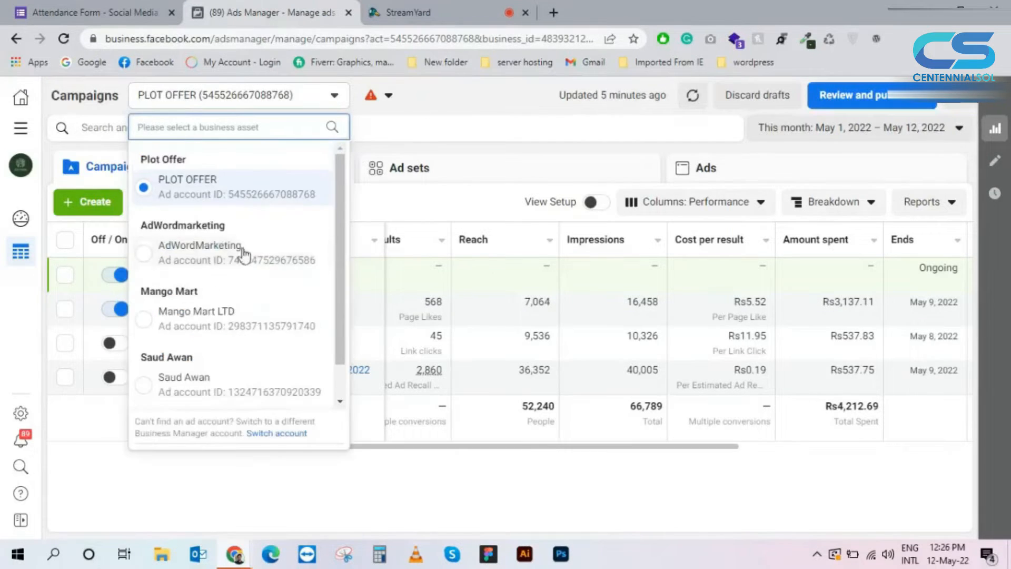
pyautogui.scroll(-1, 227, 290)
pyautogui.click(227, 288)
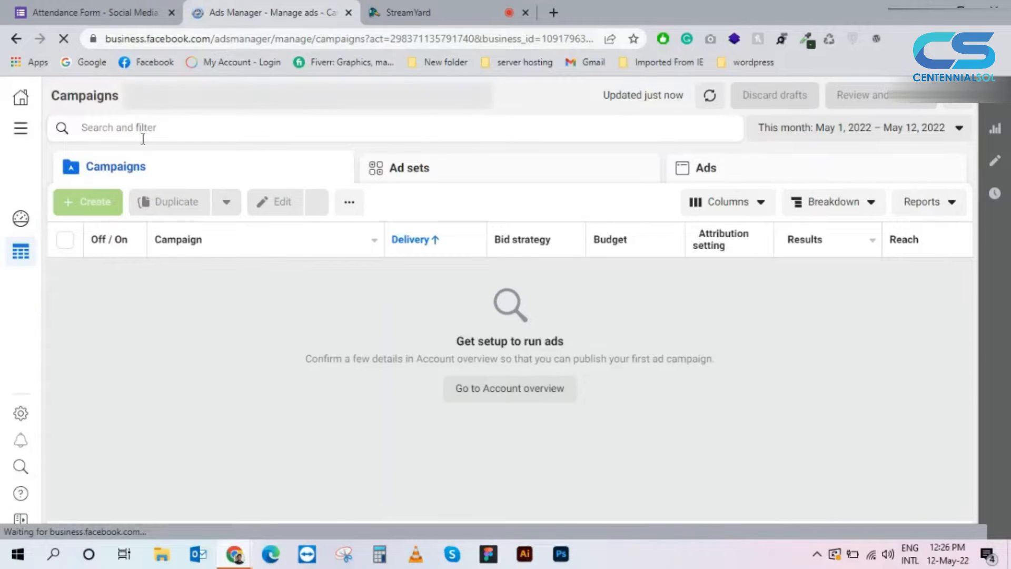
# Step: Expand the full list of ad accounts and open the first of the two personal ad accounts
pyautogui.click(287, 103)
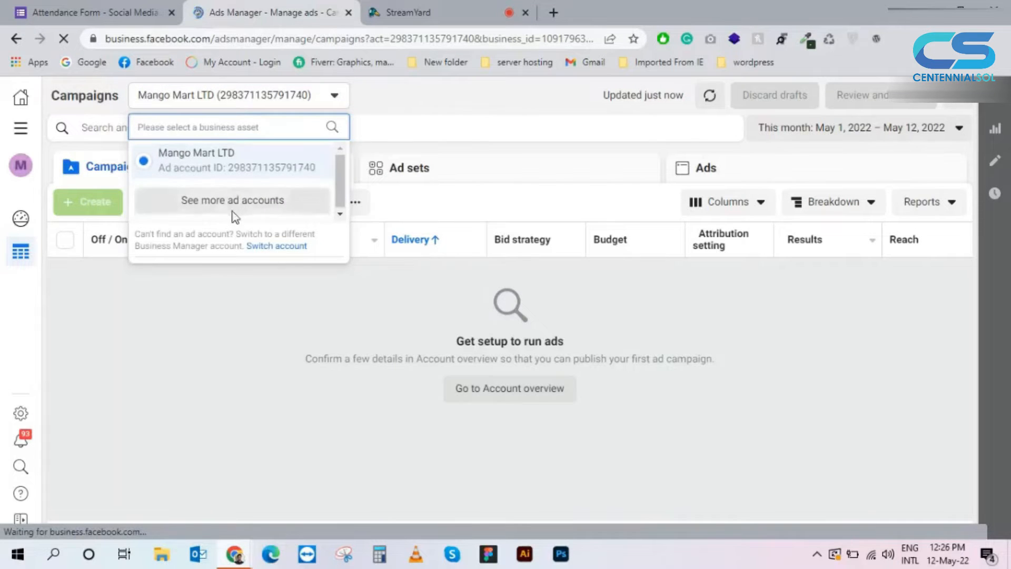
pyautogui.click(234, 202)
pyautogui.scroll(-1, 239, 257)
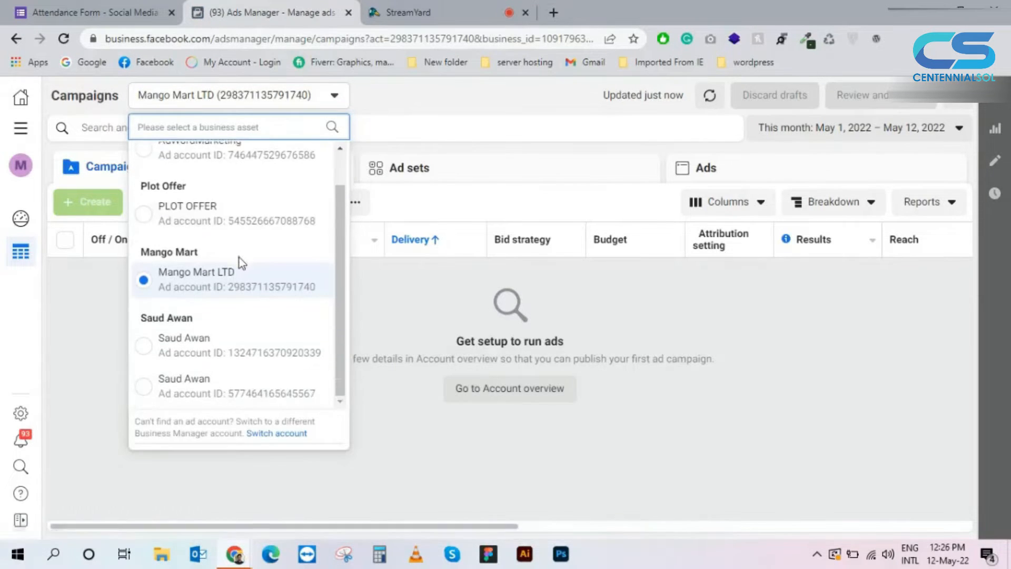
pyautogui.click(237, 345)
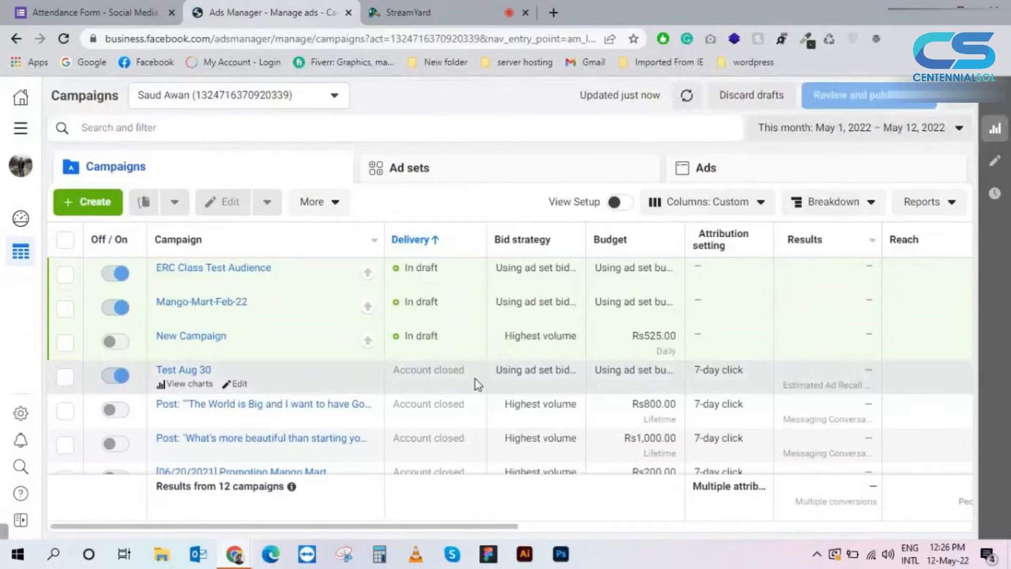
# Step: Examine the personal ad account's campaigns, including their delivery status, budgets and result types, and dismiss the warning banner
pyautogui.scroll(-3, 475, 378)
pyautogui.scroll(3, 571, 379)
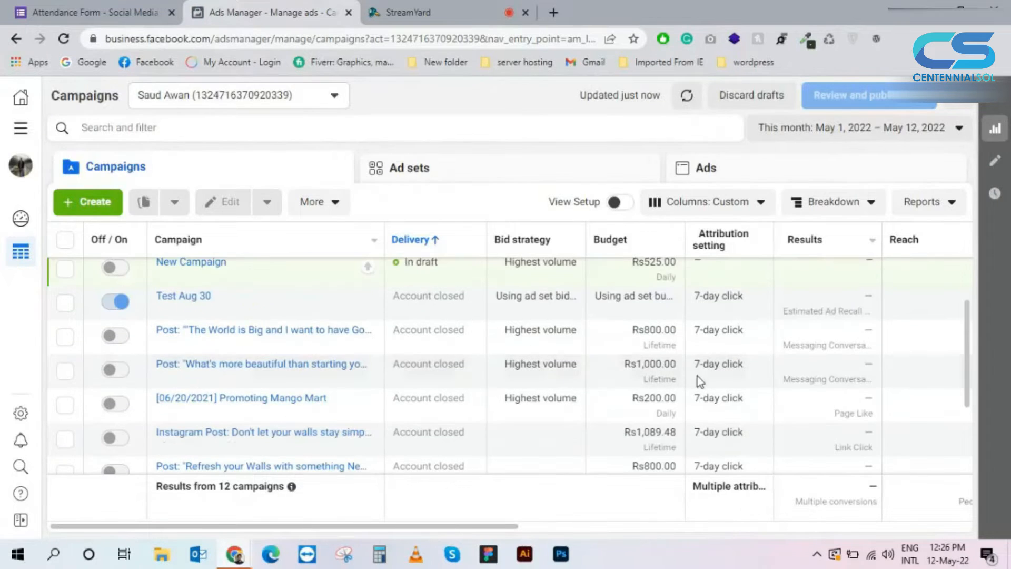
pyautogui.scroll(-3, 658, 375)
pyautogui.scroll(-2, 652, 377)
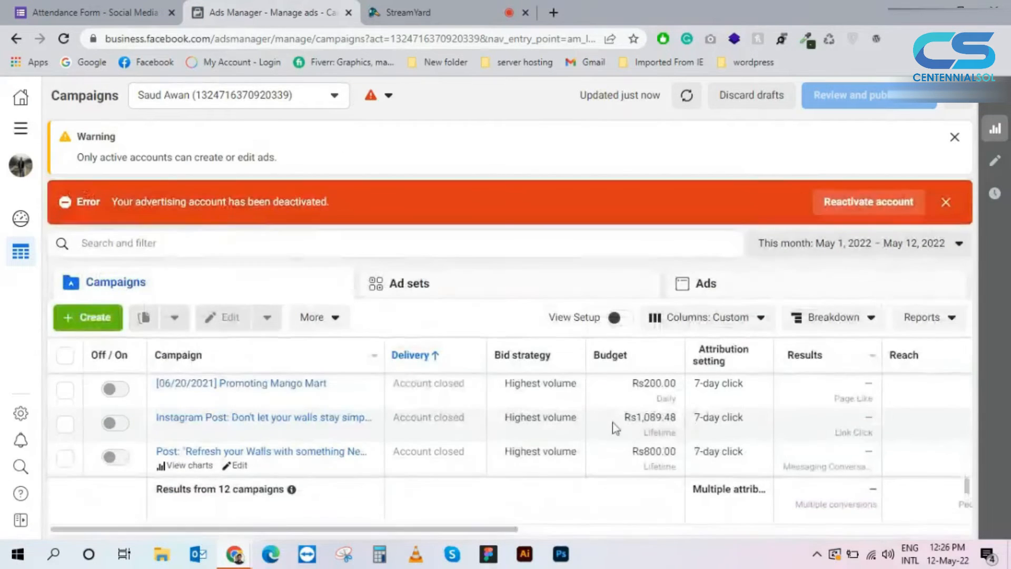
pyautogui.scroll(-2, 737, 417)
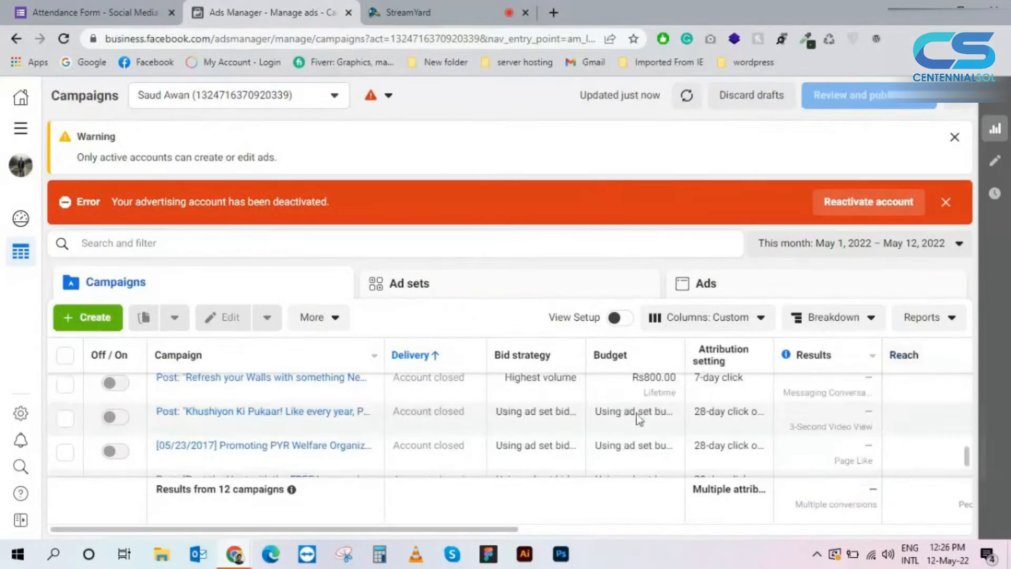
pyautogui.scroll(5, 346, 394)
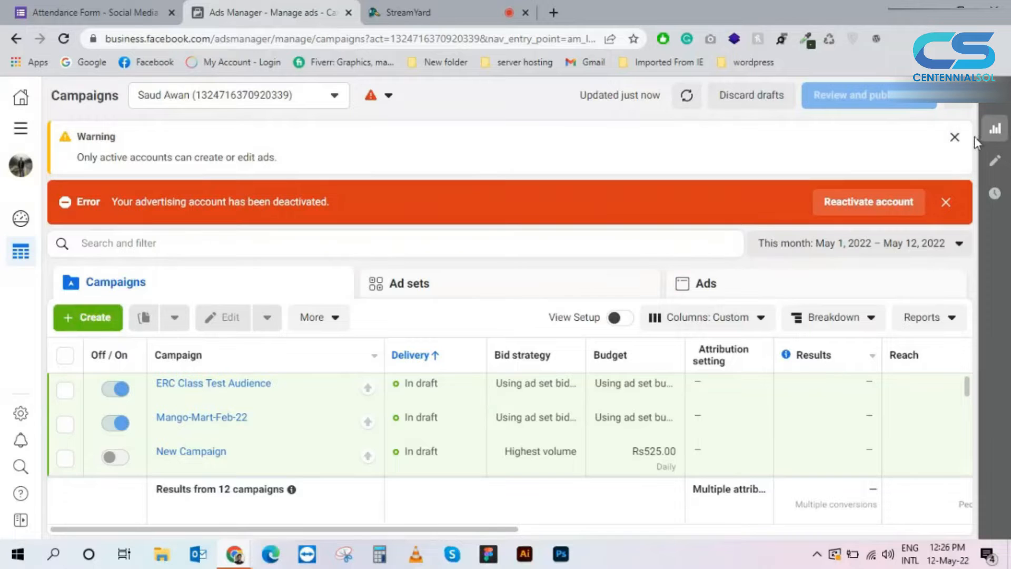
pyautogui.click(954, 138)
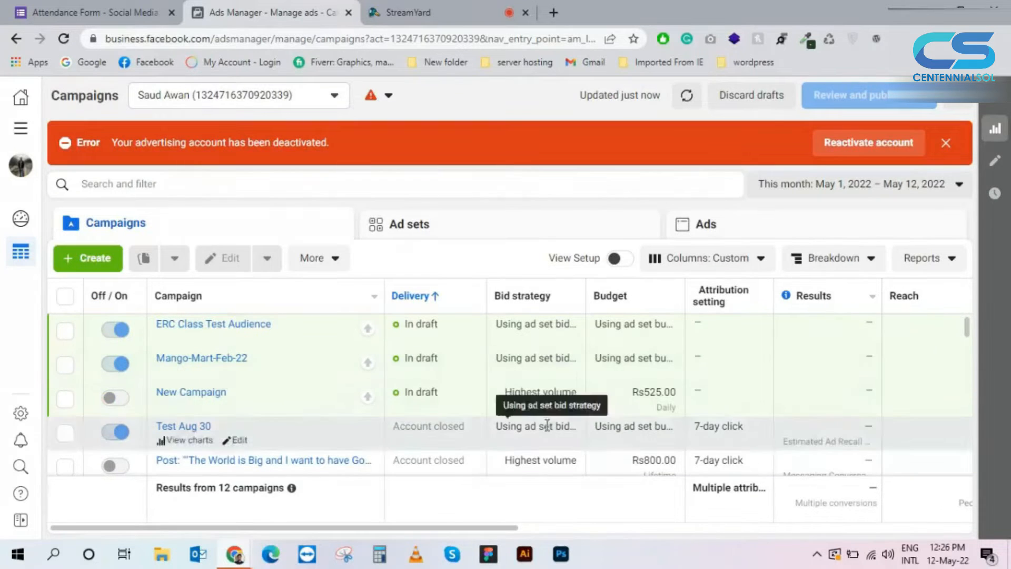
pyautogui.scroll(-2, 579, 437)
pyautogui.scroll(-3, 691, 444)
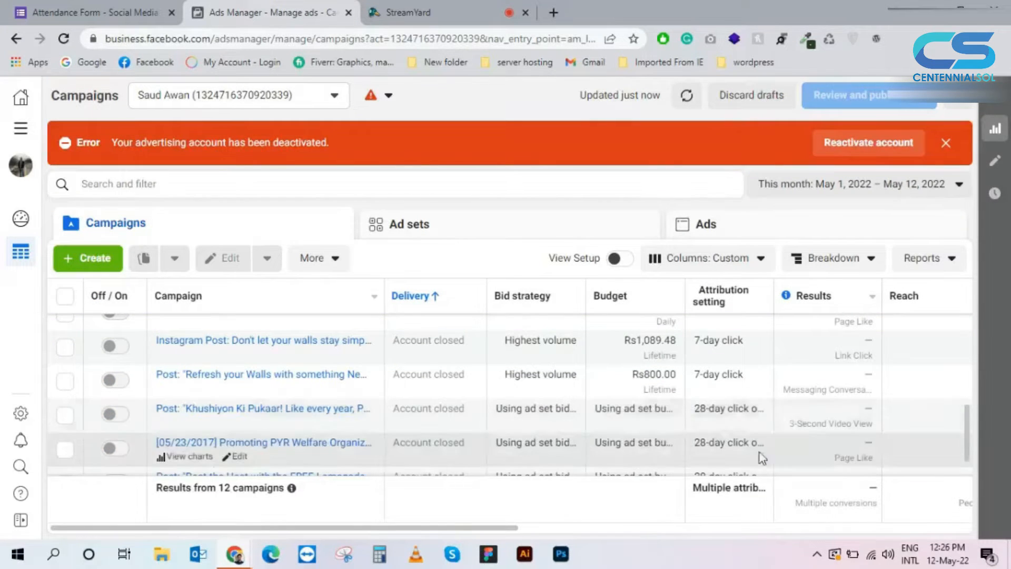
pyautogui.scroll(-1, 761, 456)
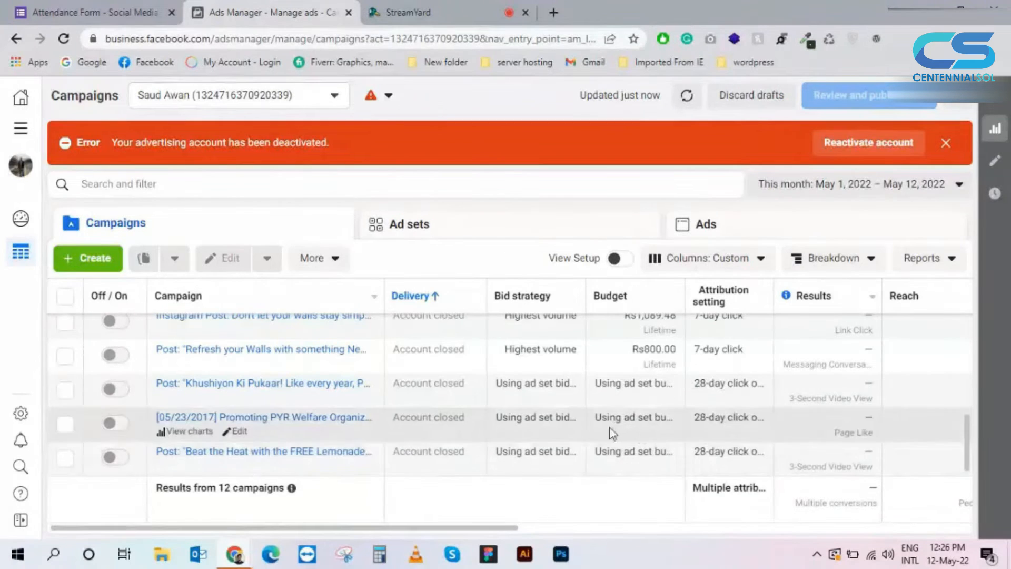
pyautogui.scroll(4, 664, 424)
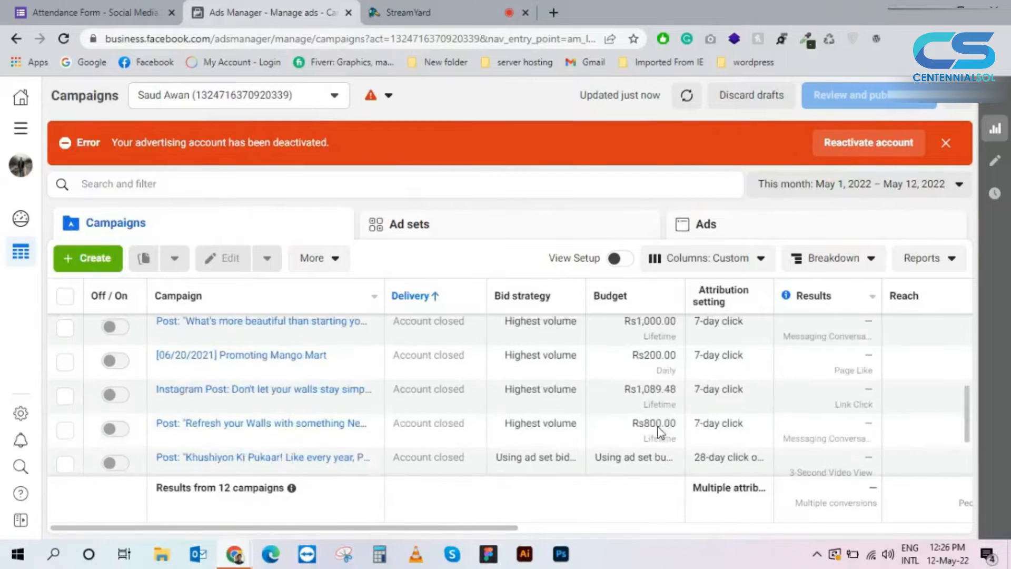
pyautogui.scroll(3, 674, 423)
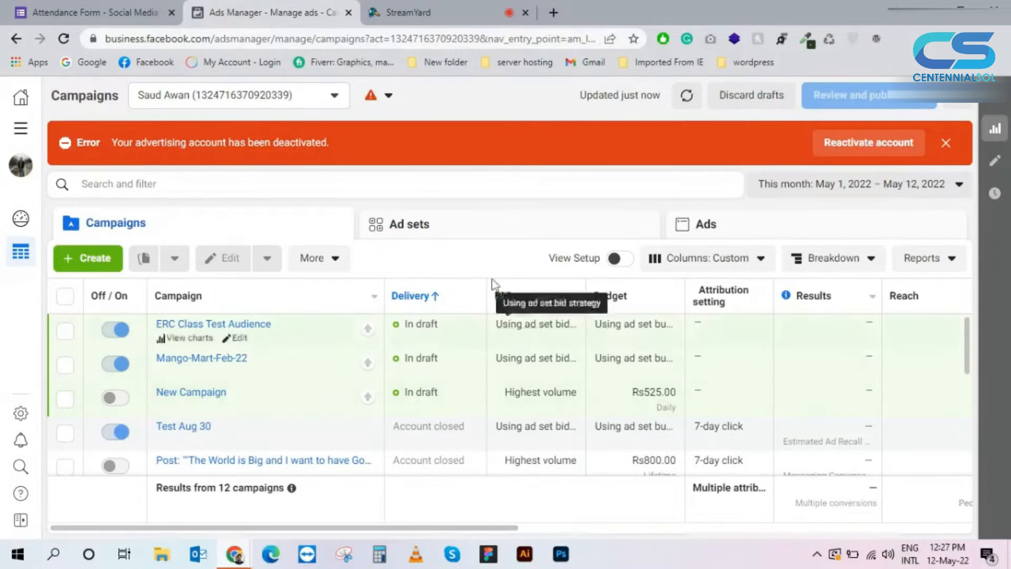
# Step: Switch back to the PLOT OFFER ad account from the full account list
pyautogui.click(321, 100)
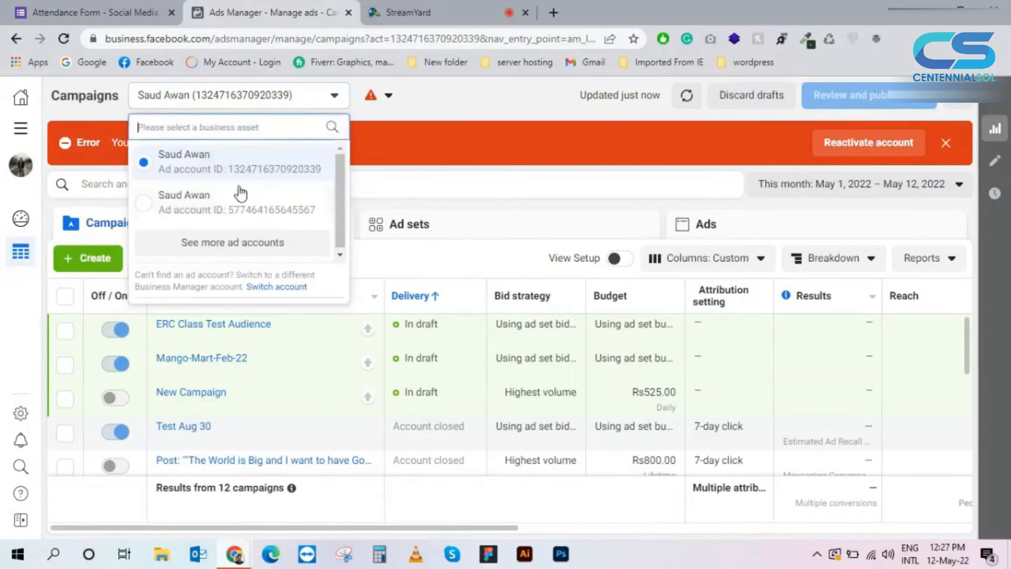
pyautogui.click(235, 242)
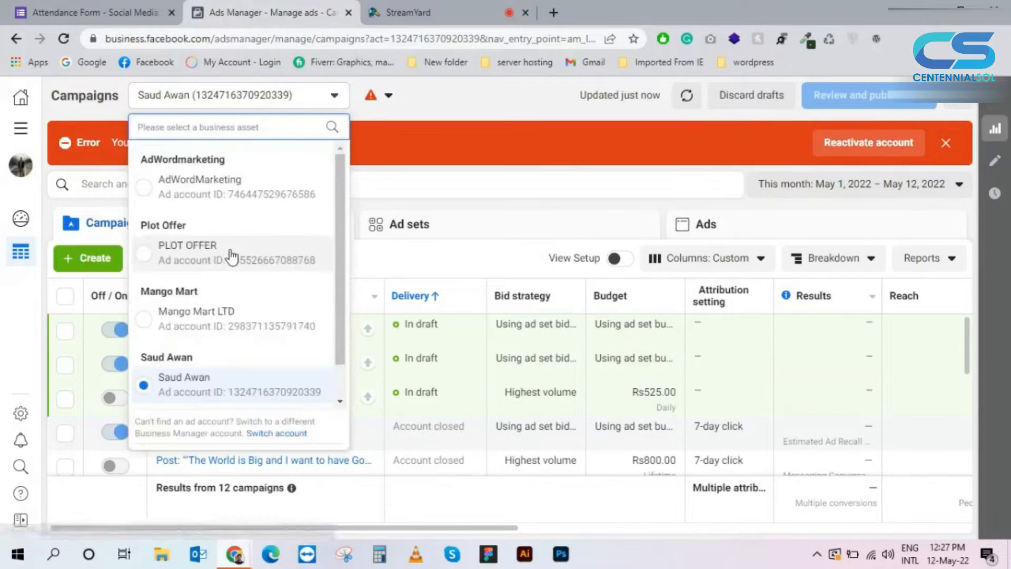
pyautogui.click(229, 260)
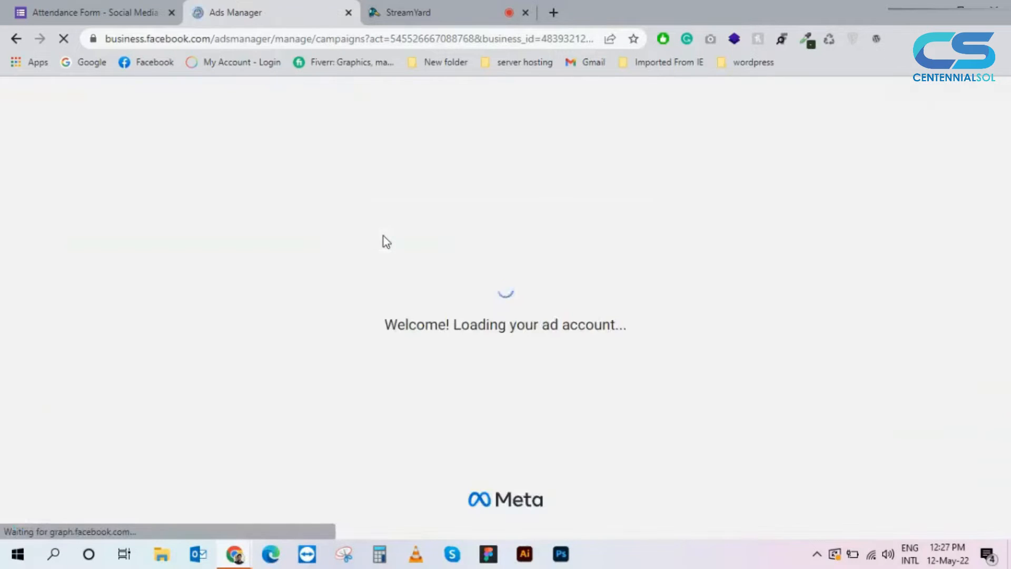
# Step: Switch to the StreamYard studio and stop sharing the screen
pyautogui.click(413, 7)
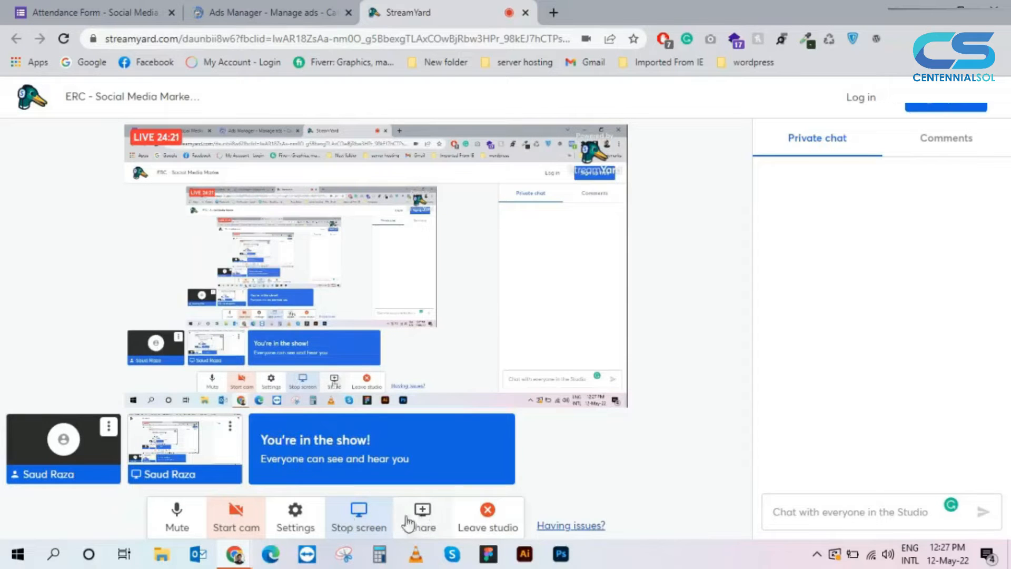
pyautogui.click(363, 523)
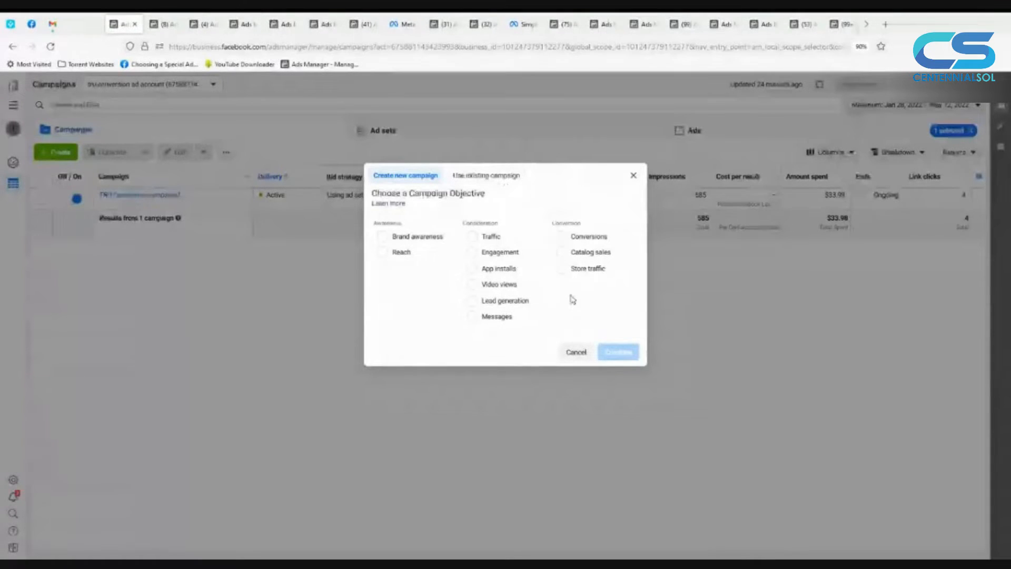
# Step: Create a new campaign with the Messages objective, enlarging the page zoom to 110%
pyautogui.click(496, 319)
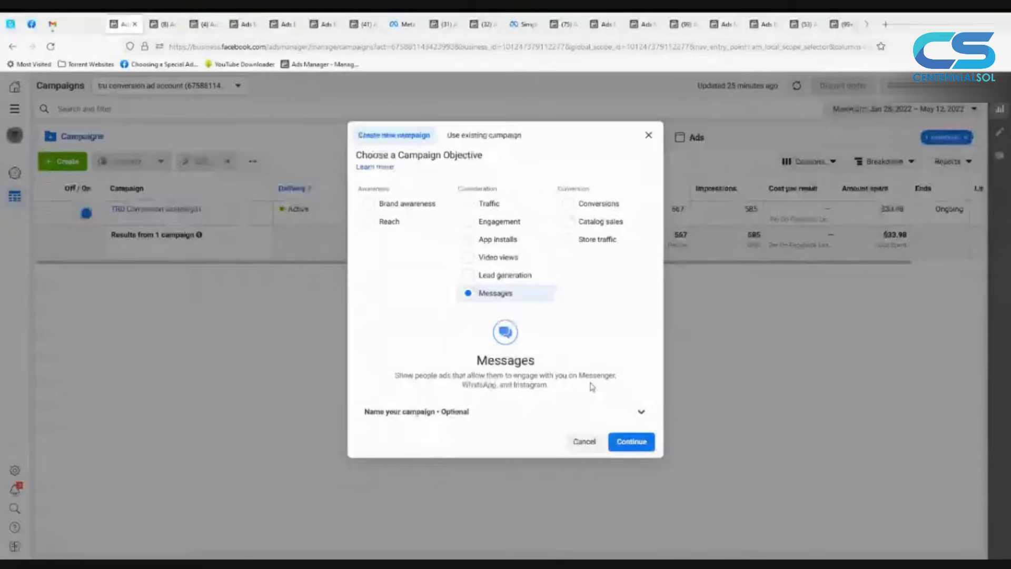
pyautogui.hotkey('ctrl', '+')
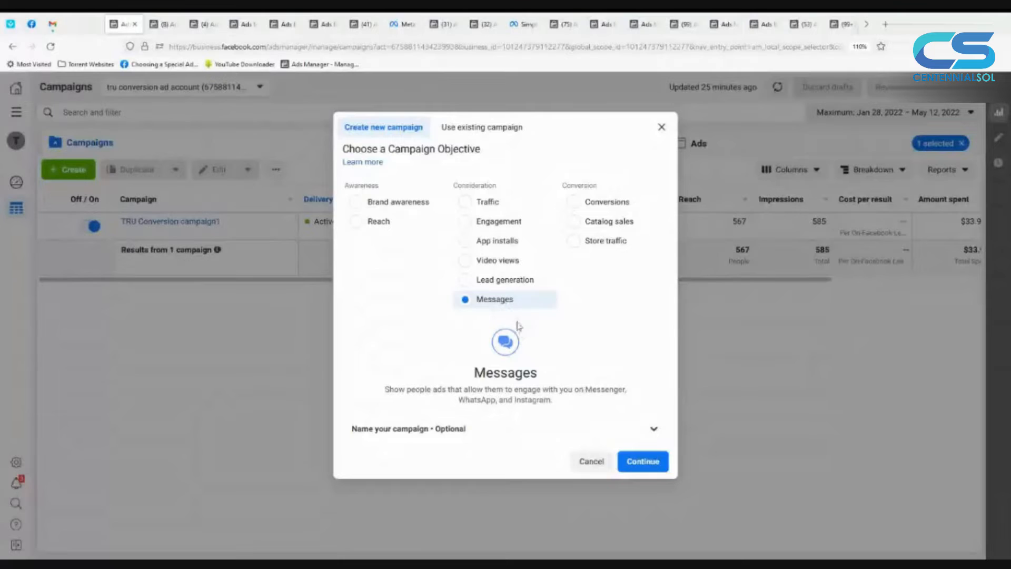
pyautogui.click(626, 467)
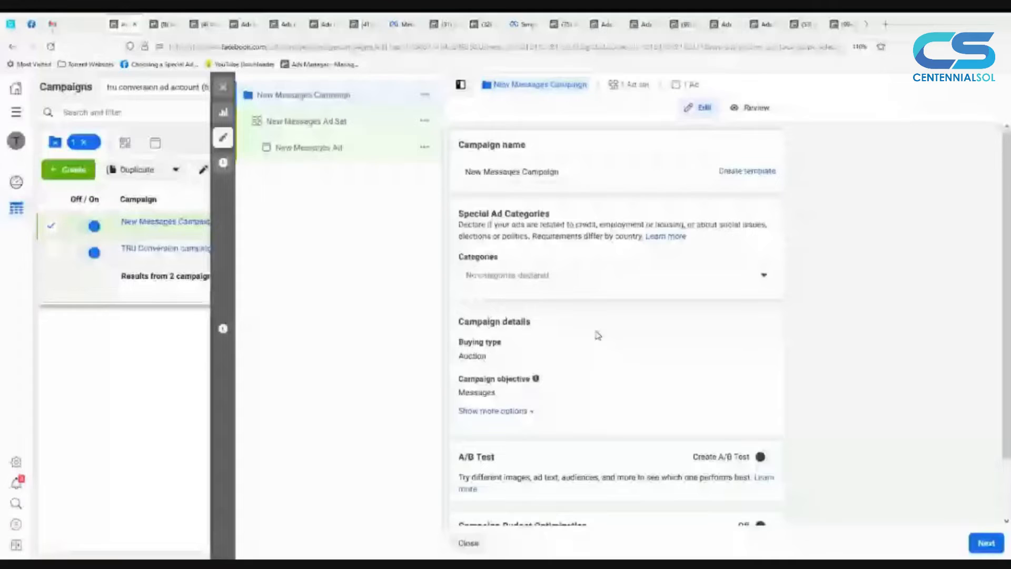
# Step: Continue from the campaign settings to the ad set's destination options, enlarging the page zoom to 133%
pyautogui.scroll(-1, 811, 395)
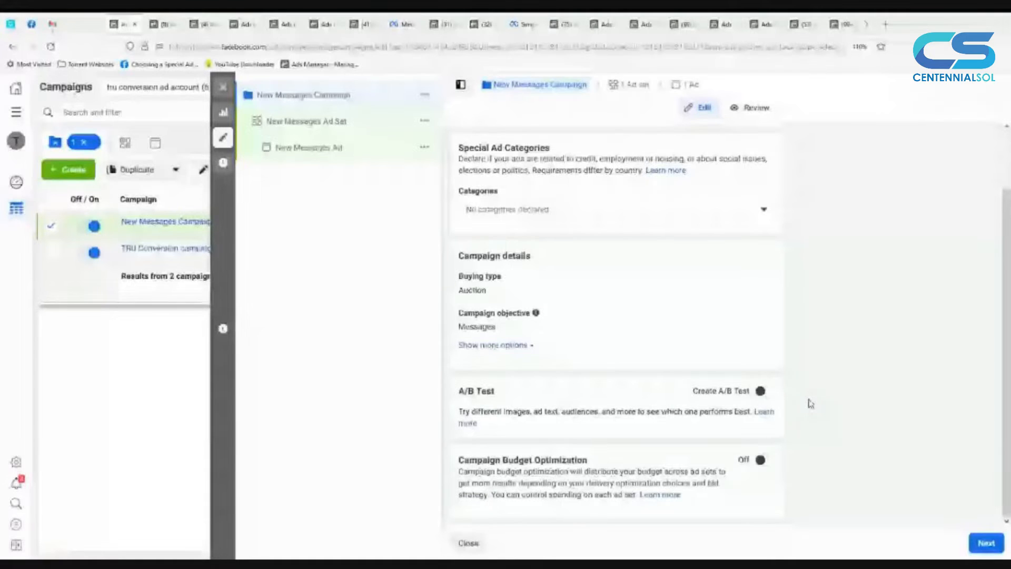
pyautogui.click(914, 443)
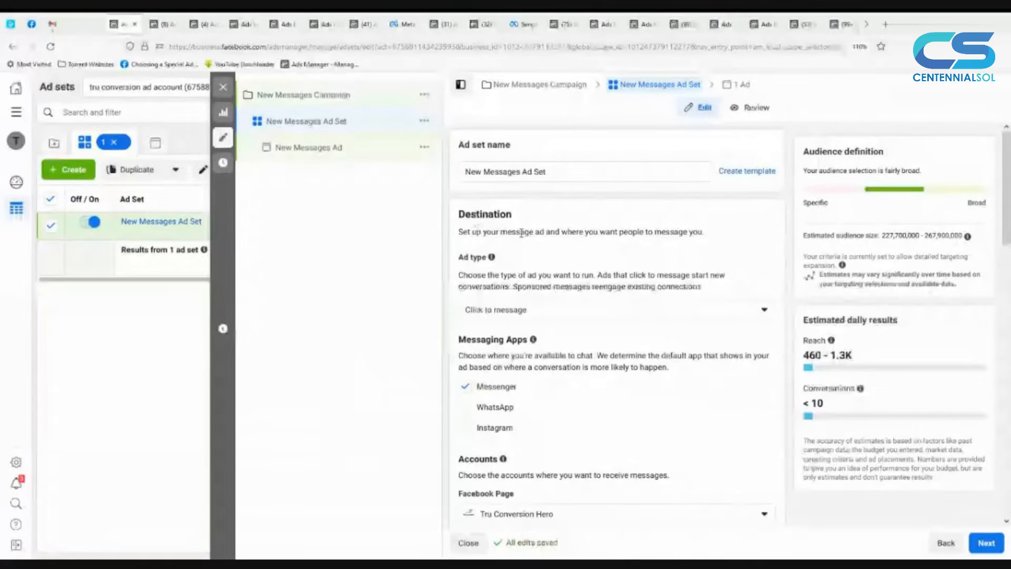
pyautogui.scroll(-1, 523, 234)
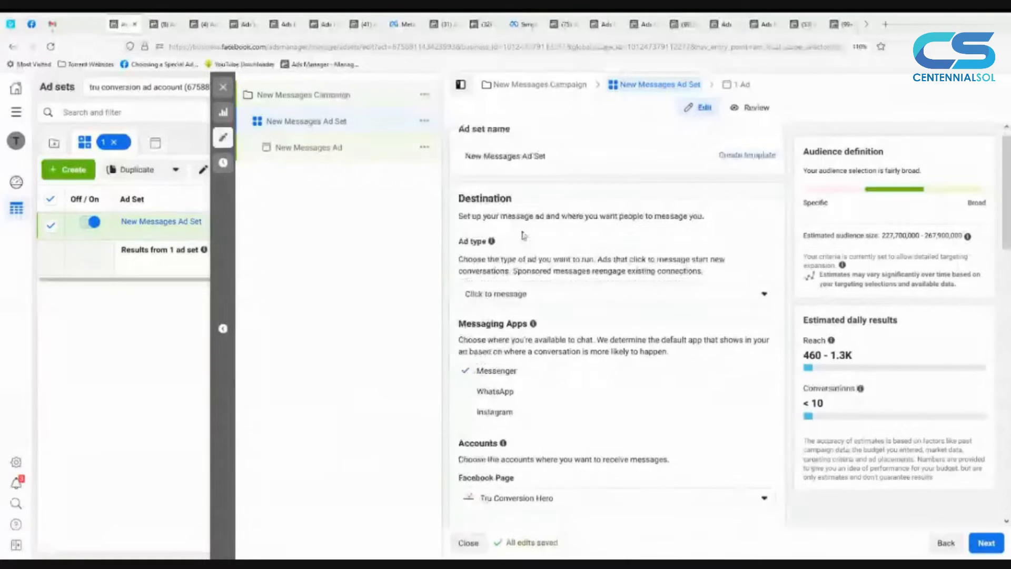
pyautogui.scroll(-1, 560, 282)
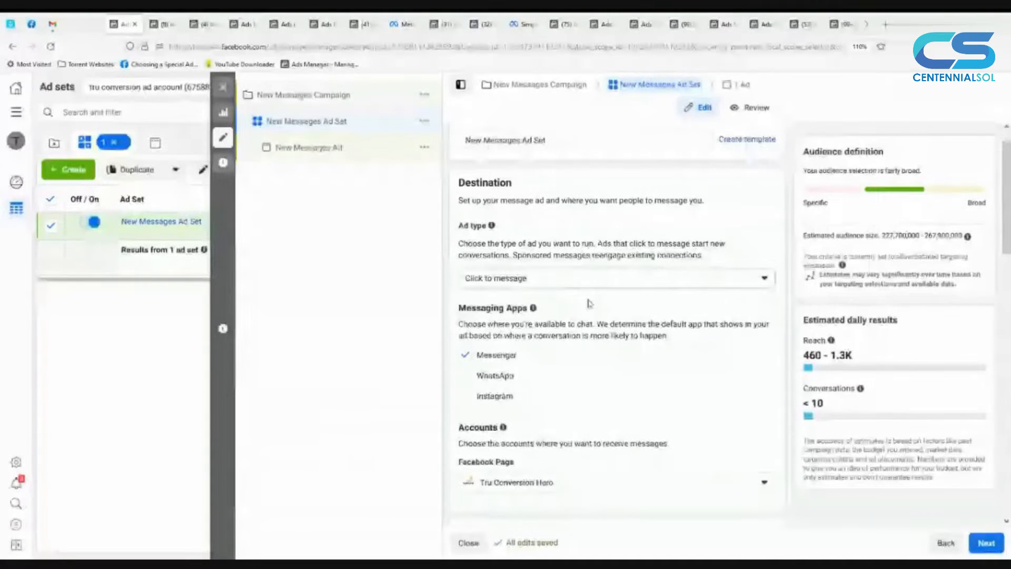
pyautogui.scroll(-2, 609, 307)
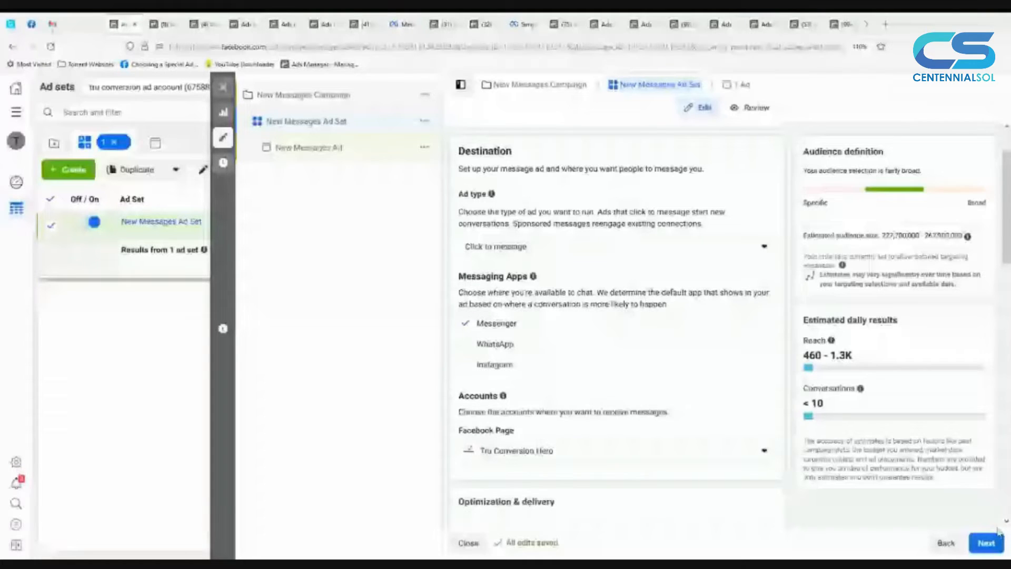
pyautogui.hotkey('ctrl', '+')
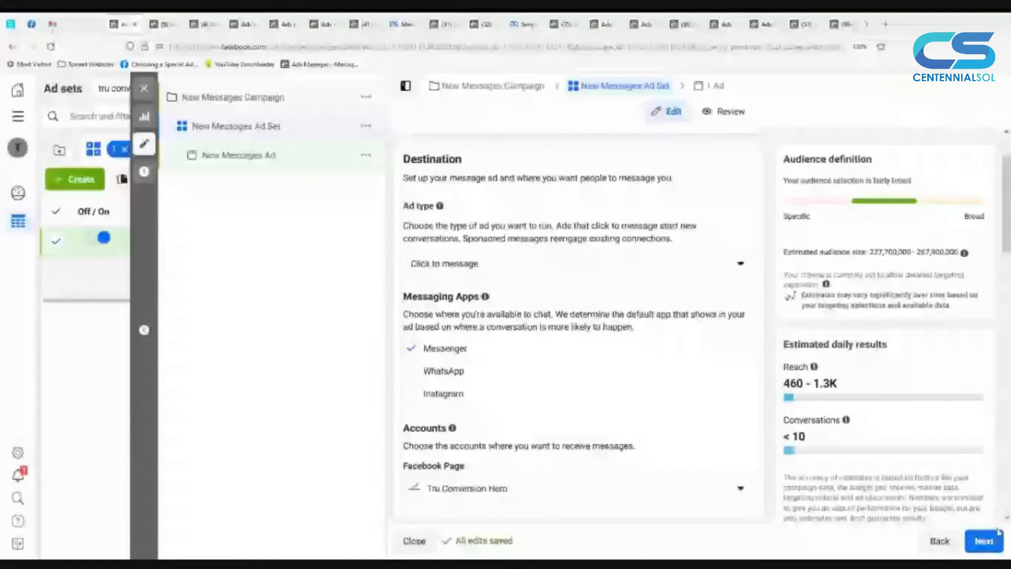
pyautogui.hotkey('ctrl', '+')
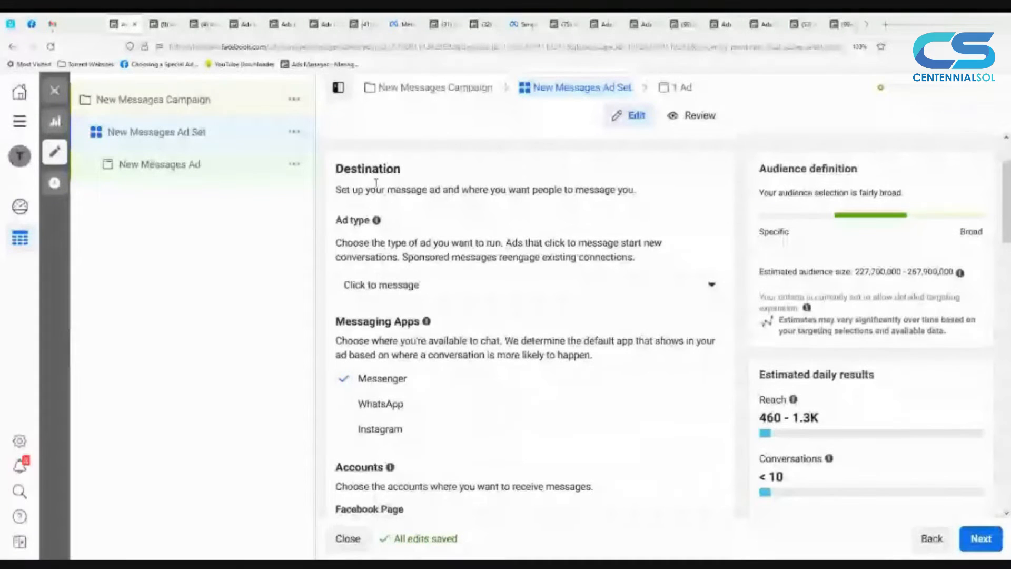
# Step: Change the ad set's ad type to Sponsored message
pyautogui.scroll(2, 398, 234)
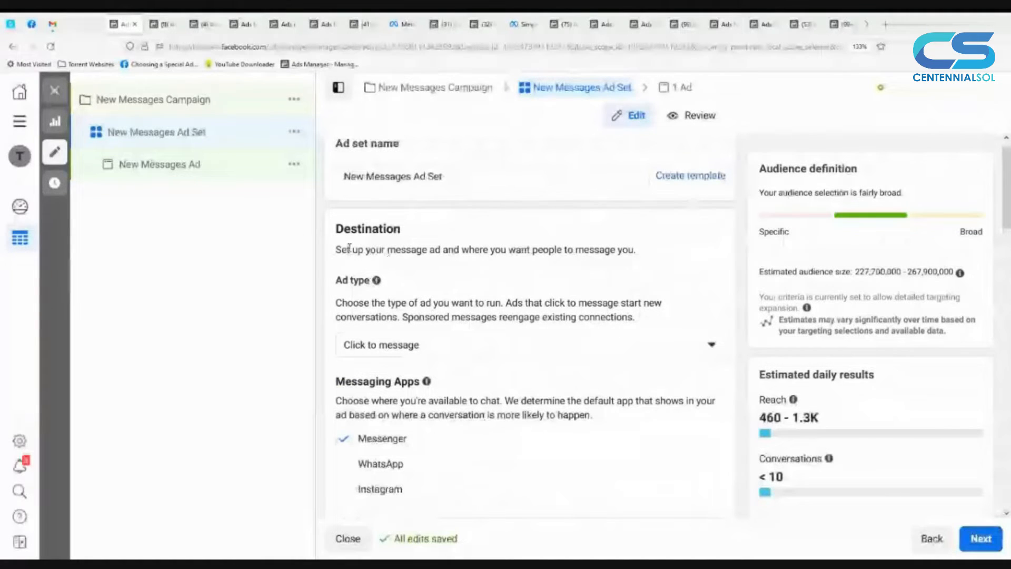
pyautogui.scroll(-1, 393, 330)
pyautogui.click(392, 326)
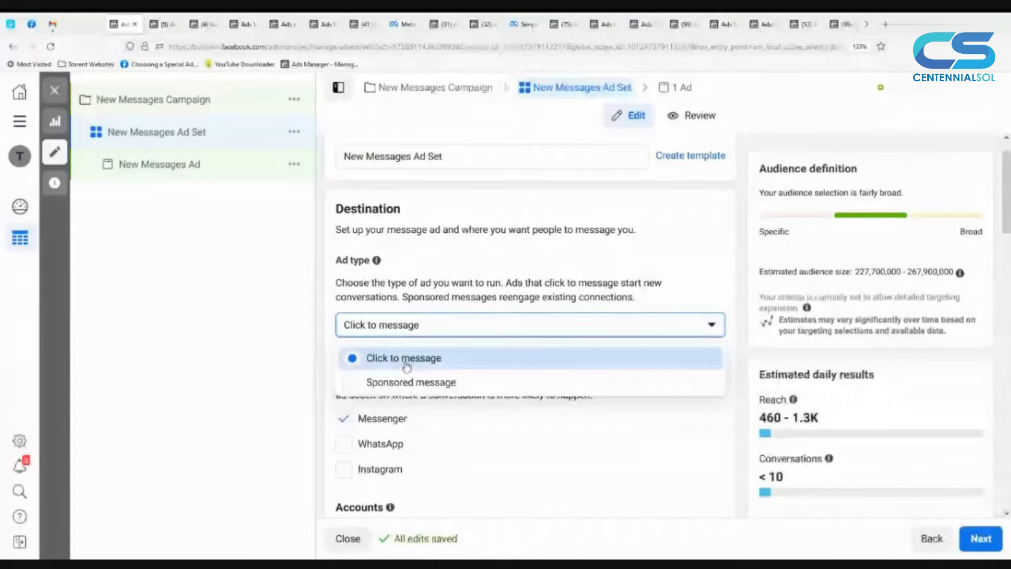
pyautogui.click(409, 383)
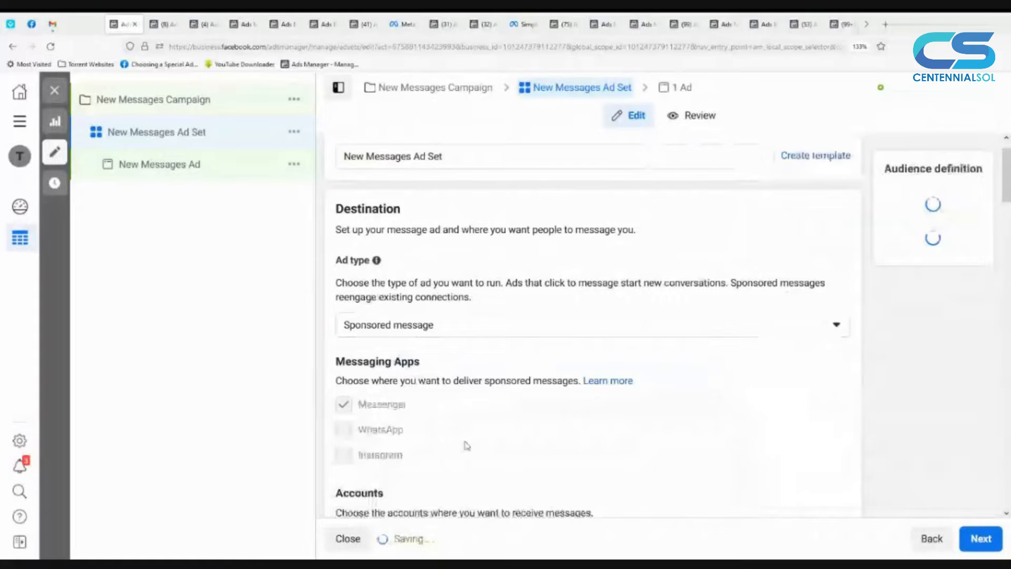
# Step: Review the sponsored message ad set's messaging apps, Facebook Page, bid control, budget and schedule, and continue to the ad level
pyautogui.scroll(-1, 466, 446)
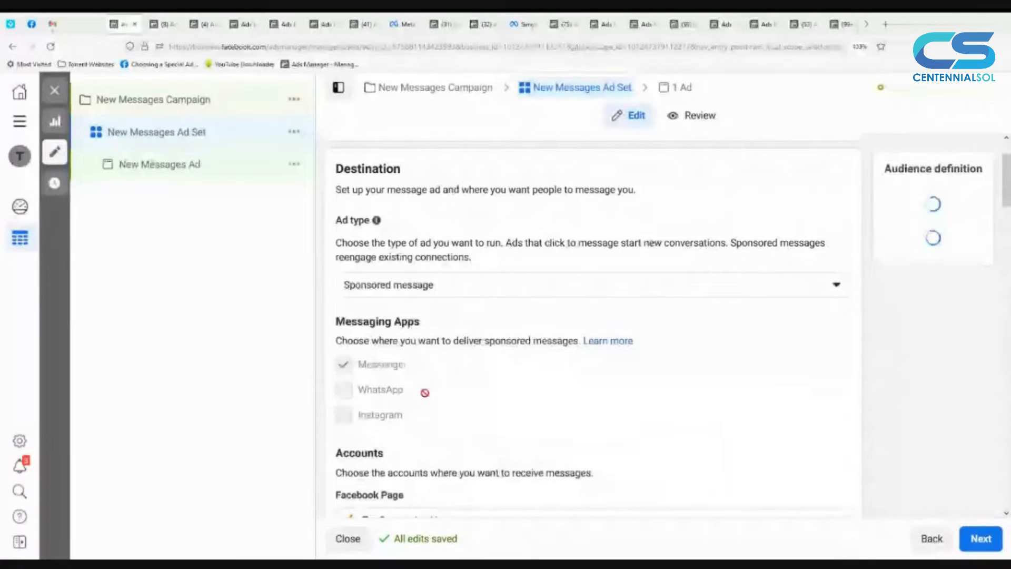
pyautogui.scroll(-4, 425, 392)
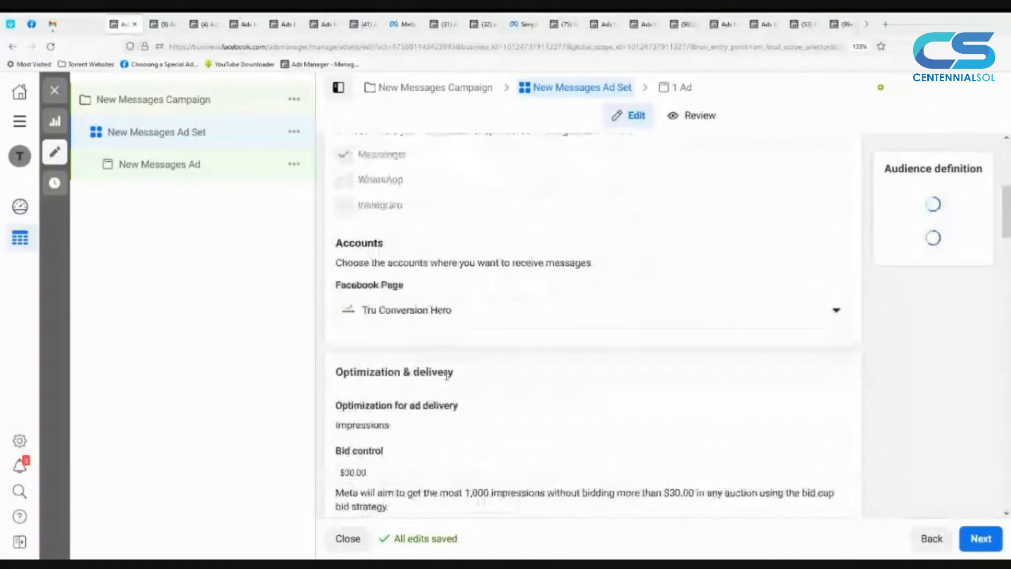
pyautogui.scroll(-1, 447, 374)
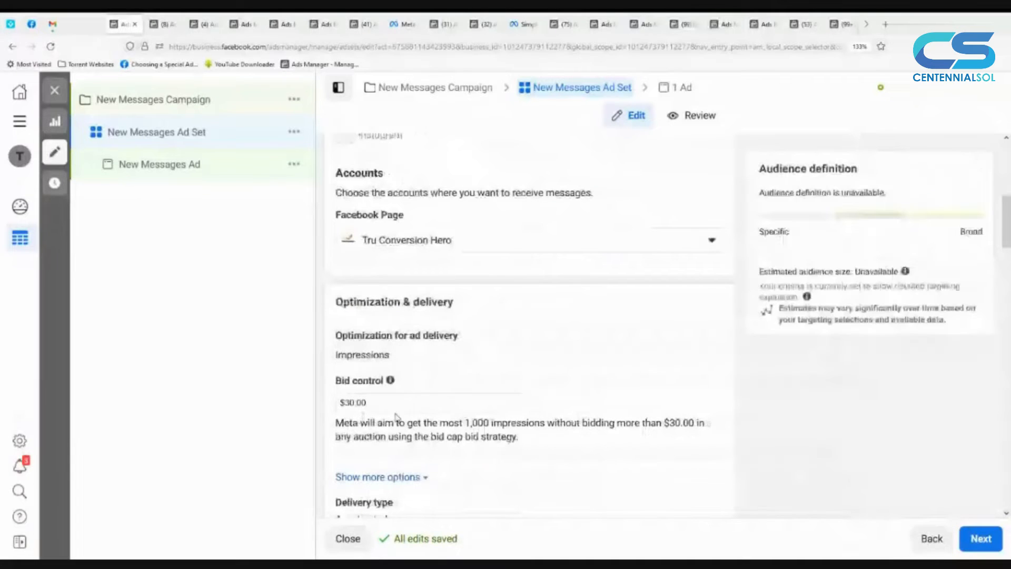
pyautogui.scroll(-2, 397, 417)
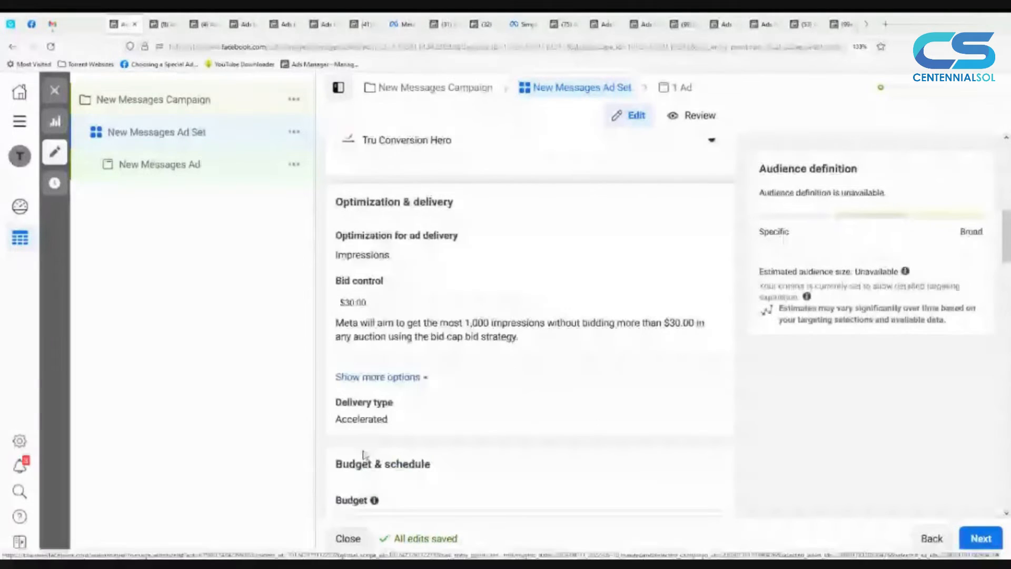
pyautogui.scroll(-2, 363, 454)
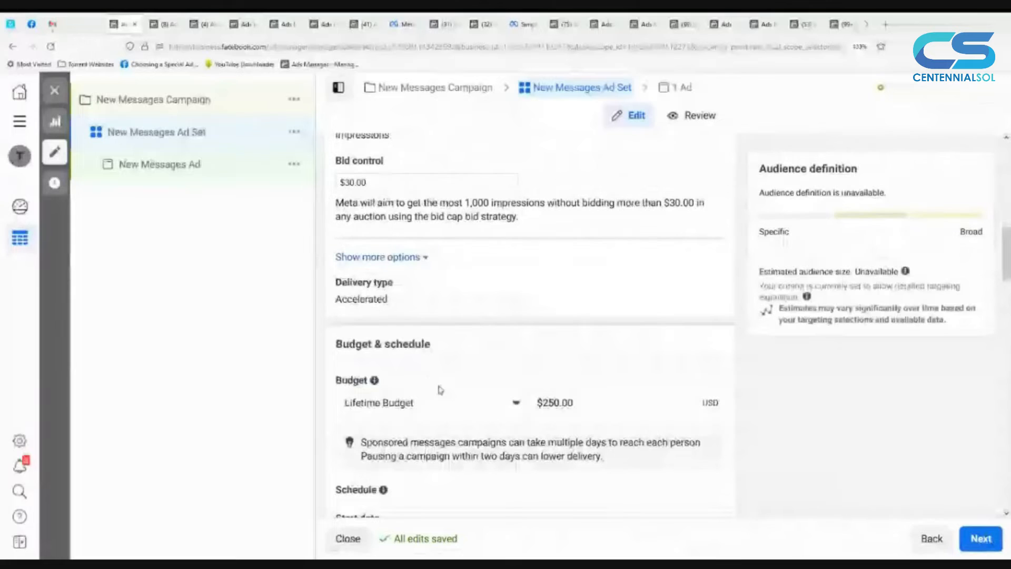
pyautogui.scroll(-3, 441, 390)
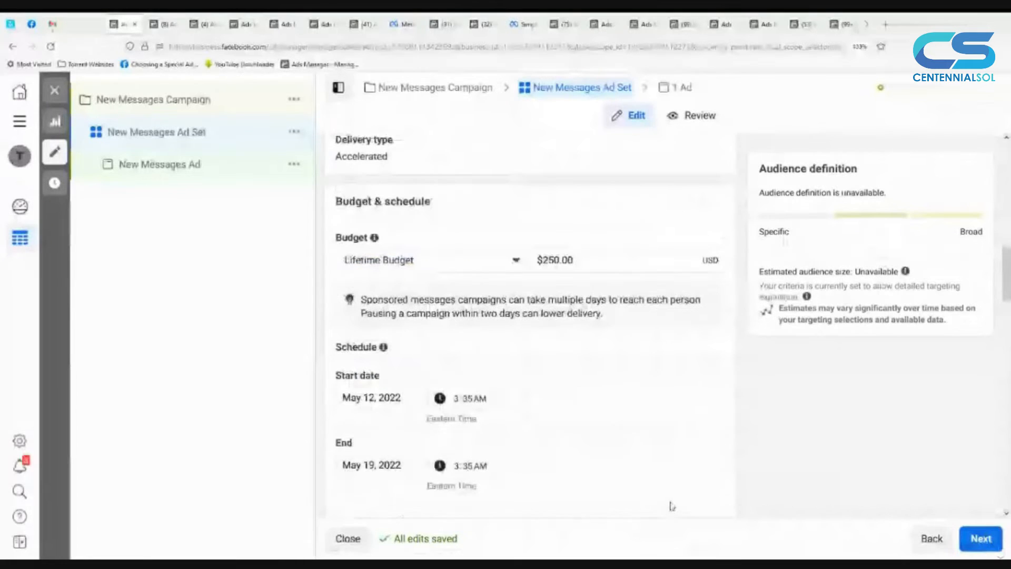
pyautogui.click(997, 548)
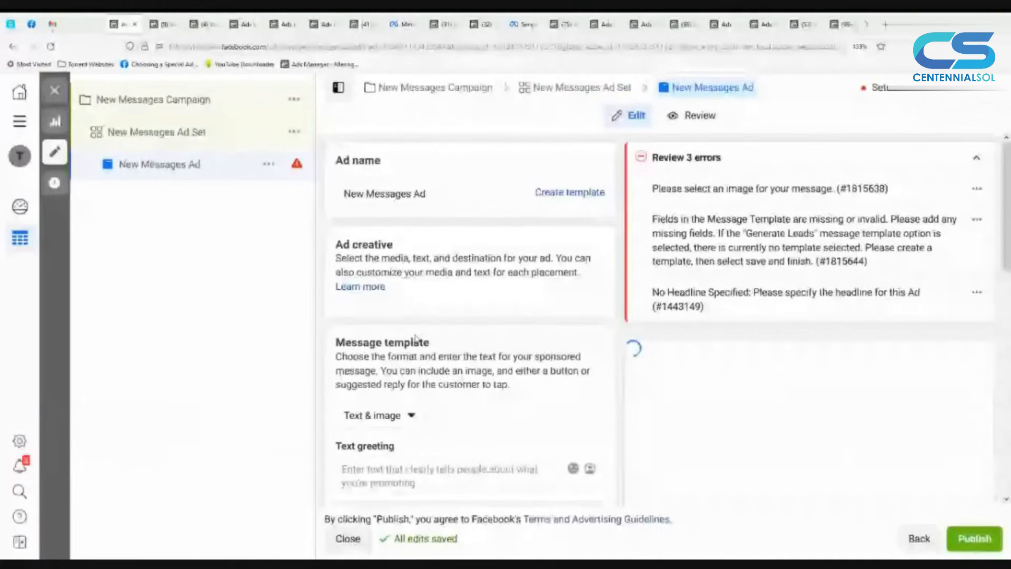
# Step: Examine the ad's message template, including its format choices, text greeting, image, title and subtitle fields
pyautogui.scroll(-2, 455, 379)
pyautogui.scroll(-2, 455, 379)
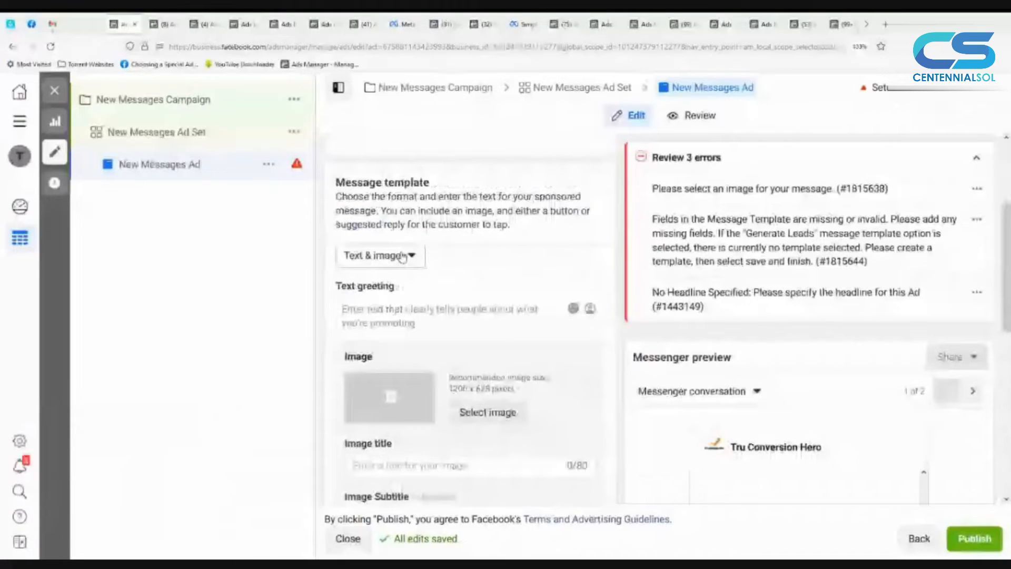
pyautogui.click(406, 256)
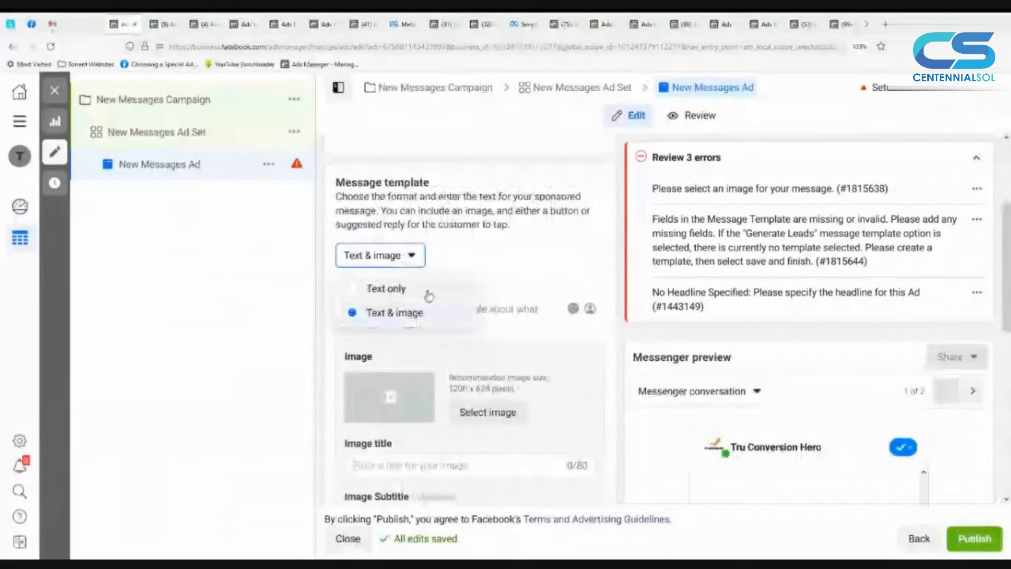
pyautogui.click(616, 308)
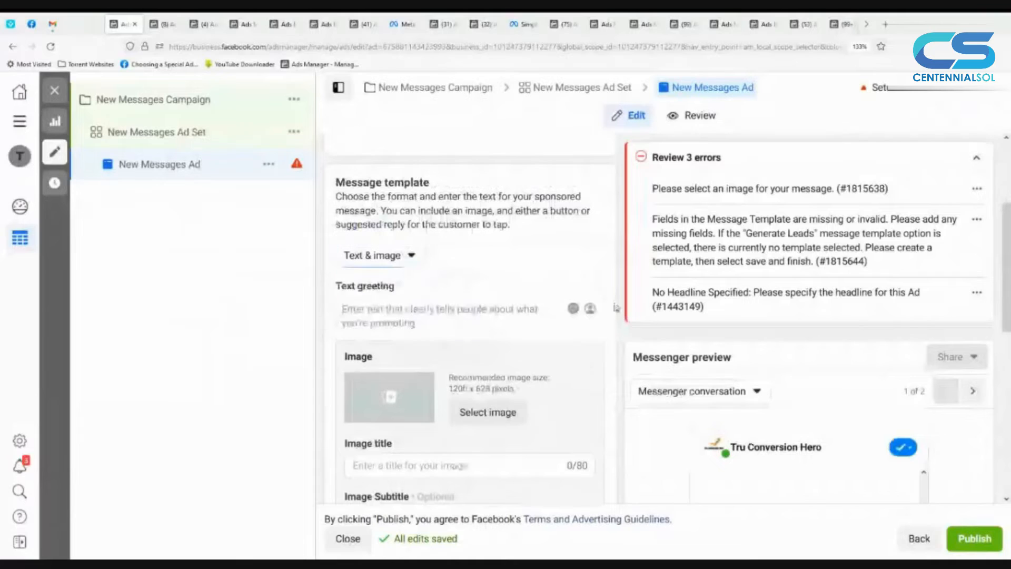
pyautogui.scroll(-1, 616, 308)
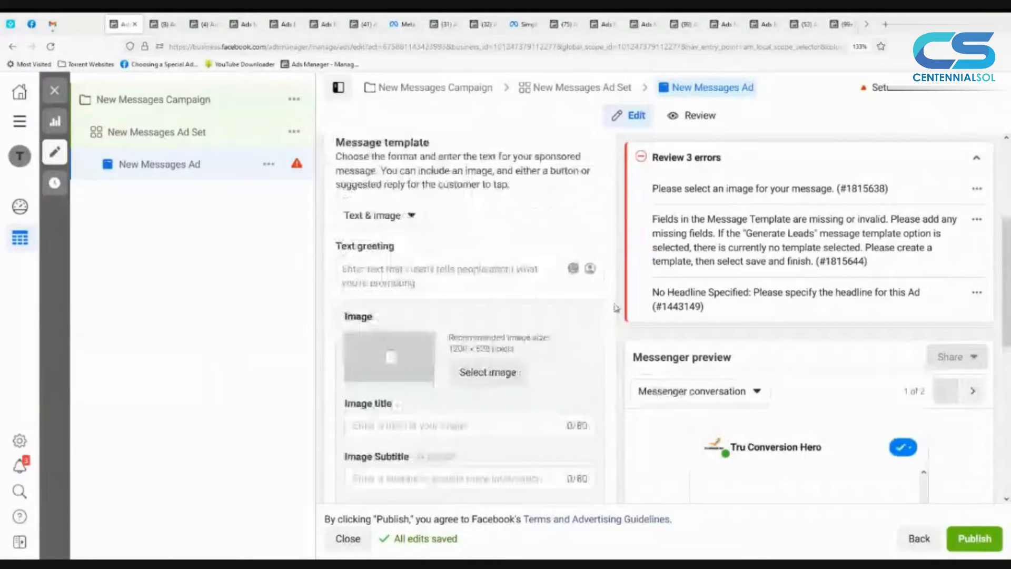
pyautogui.scroll(-1, 489, 383)
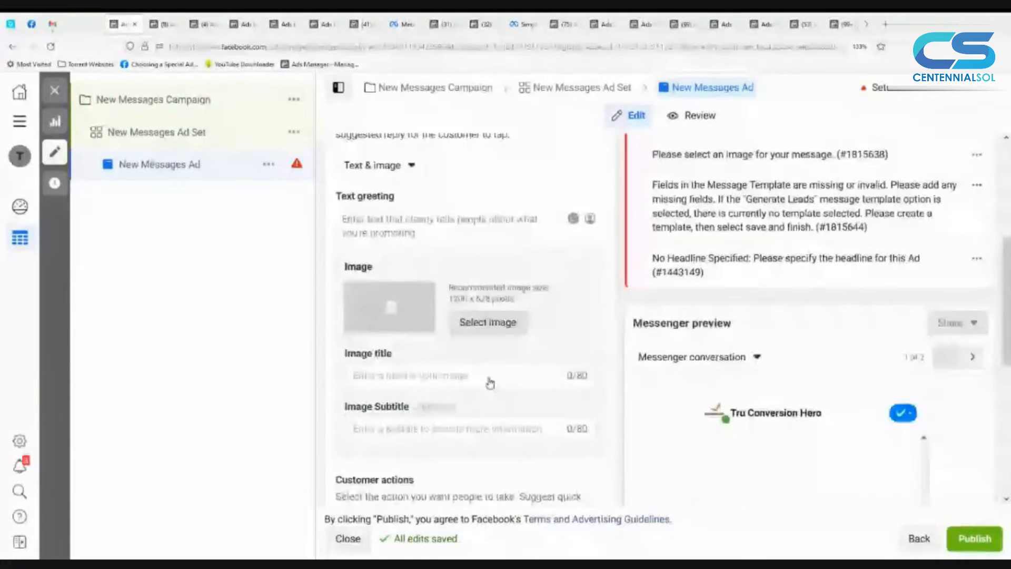
pyautogui.scroll(-1, 490, 383)
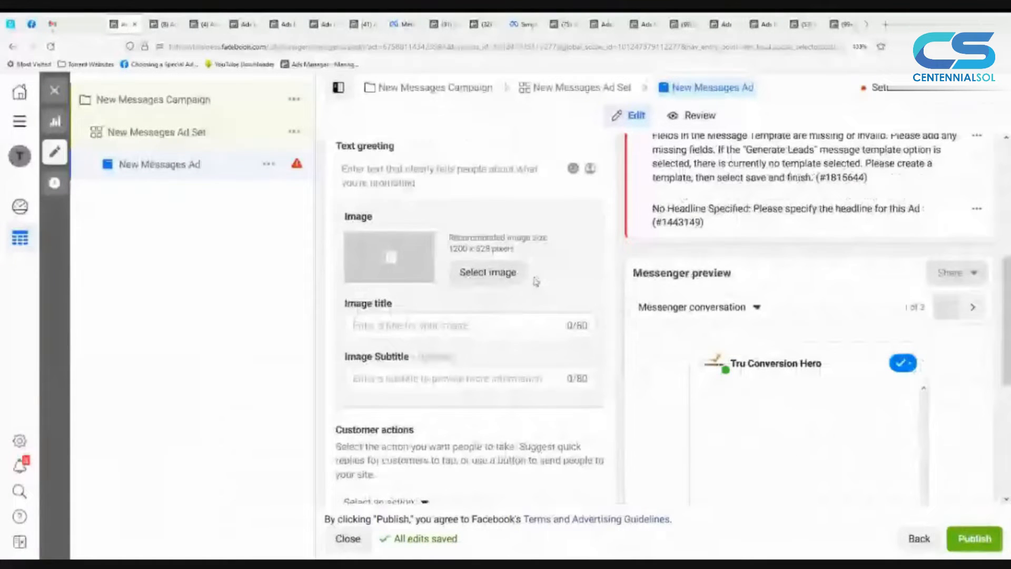
pyautogui.click(491, 378)
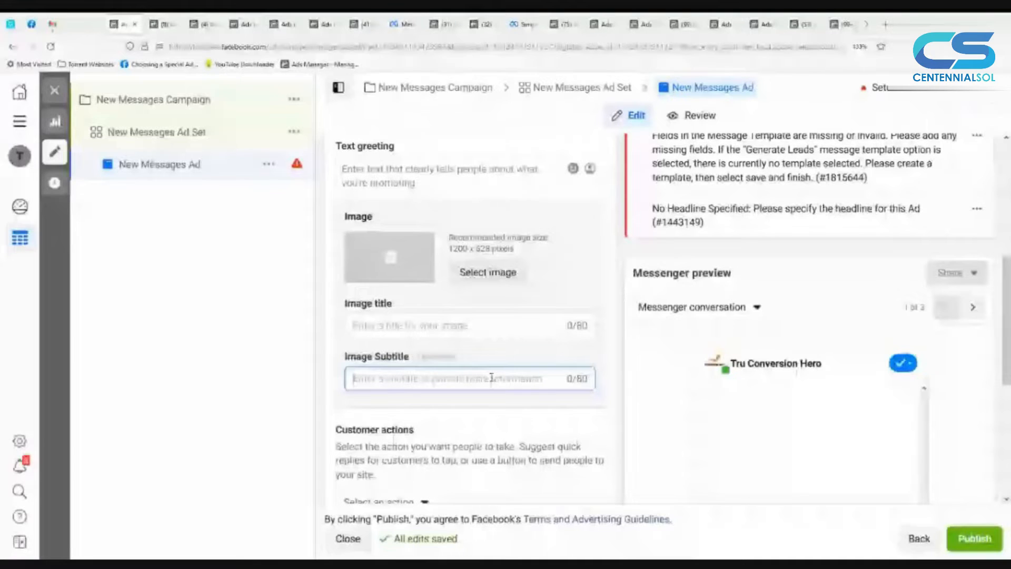
# Step: Examine the available customer actions, the tracking options and the Messenger conversation preview for the sponsored message ad
pyautogui.scroll(-3, 491, 377)
pyautogui.click(422, 361)
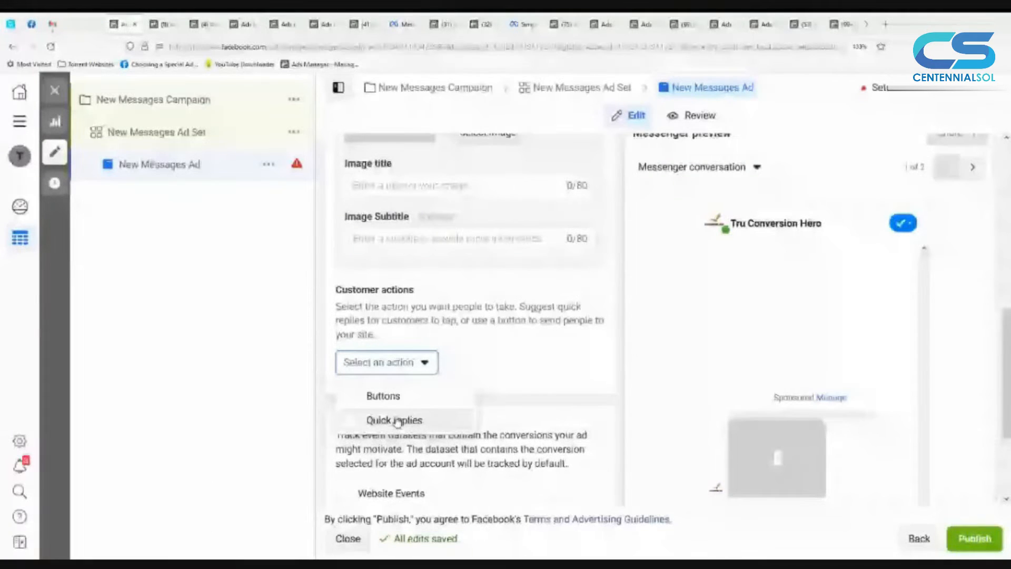
pyautogui.scroll(-1, 824, 305)
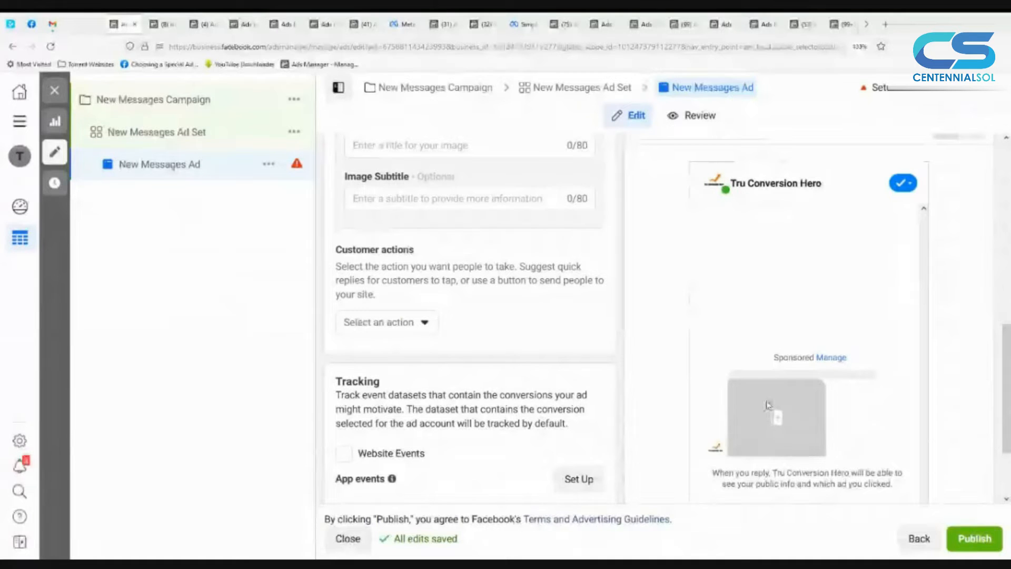
pyautogui.scroll(-2, 767, 404)
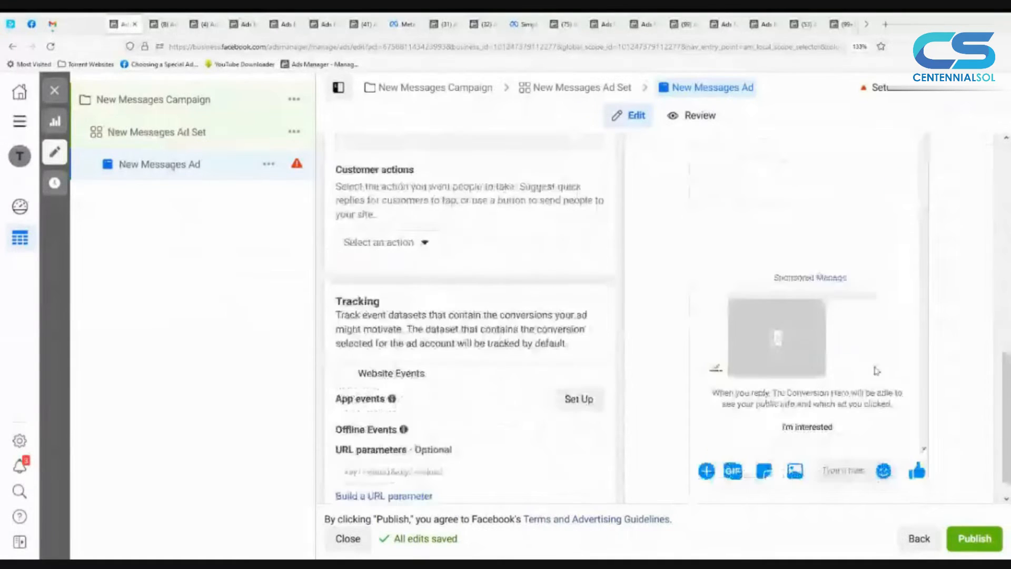
pyautogui.scroll(2, 876, 370)
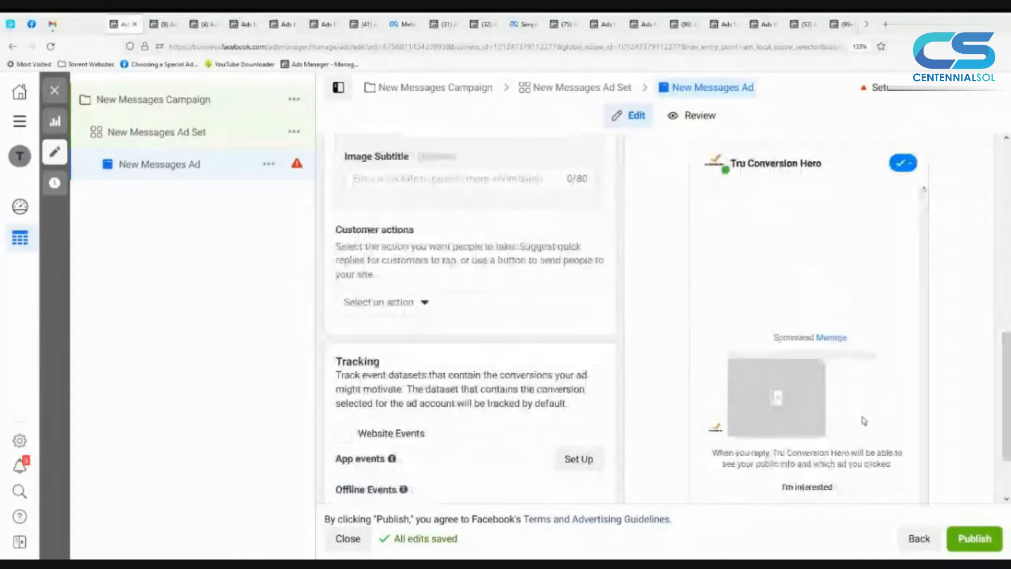
pyautogui.scroll(-2, 820, 422)
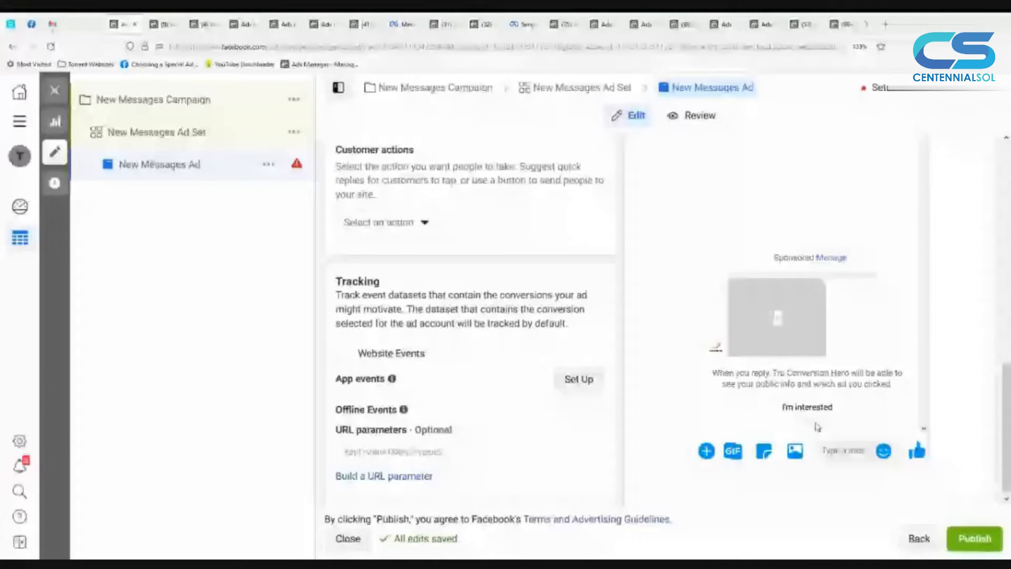
pyautogui.scroll(3, 817, 427)
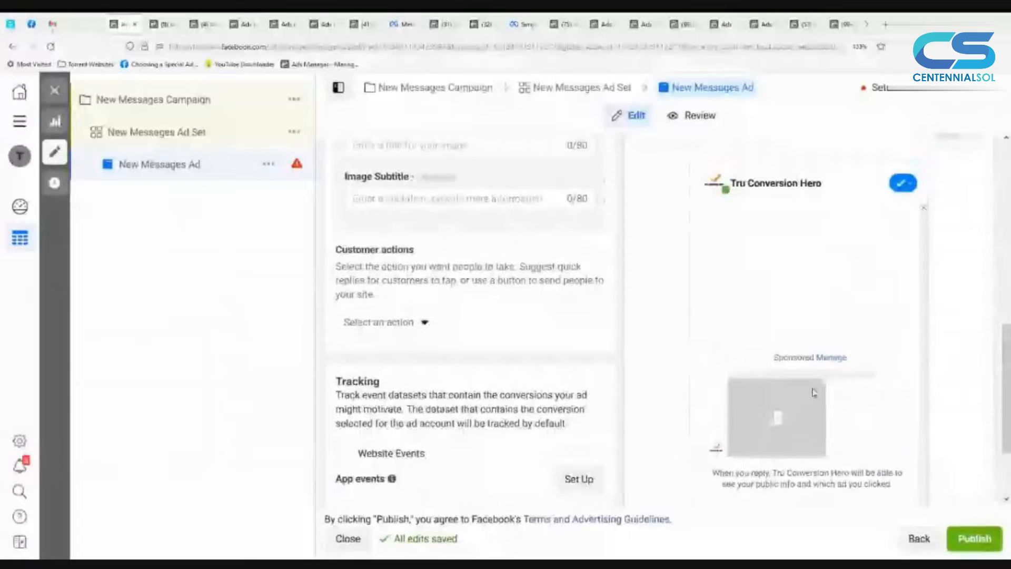
pyautogui.scroll(4, 814, 392)
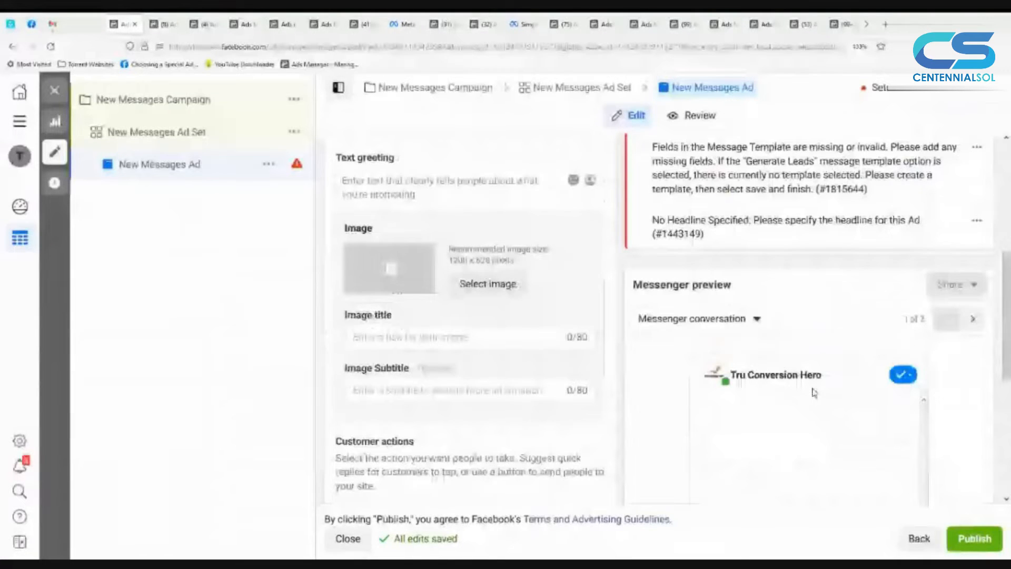
pyautogui.scroll(3, 814, 392)
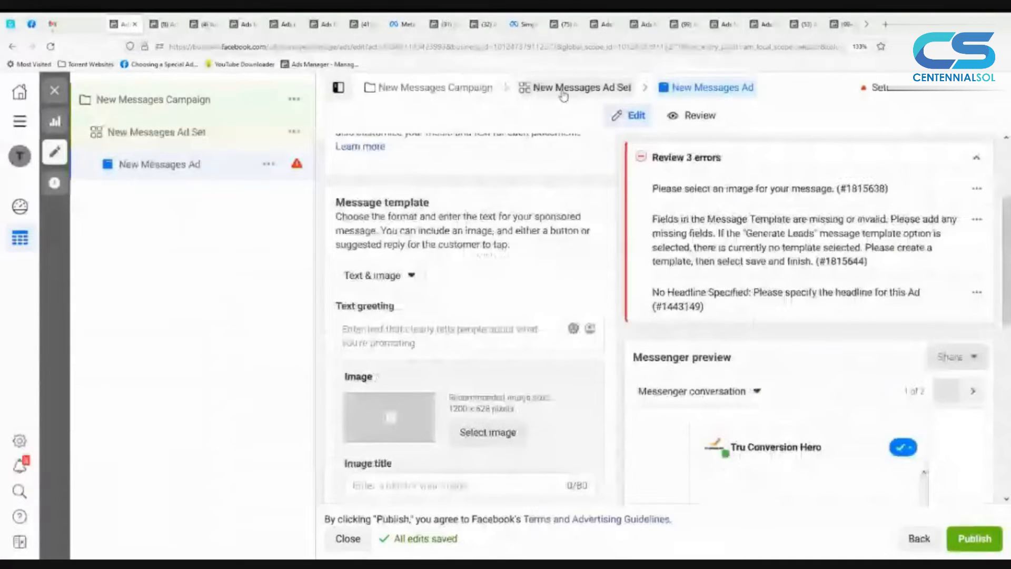
# Step: Return to the ad set, set its ad type to Click to message, and proceed to the ad's identity and setup options
pyautogui.click(564, 95)
pyautogui.click(449, 362)
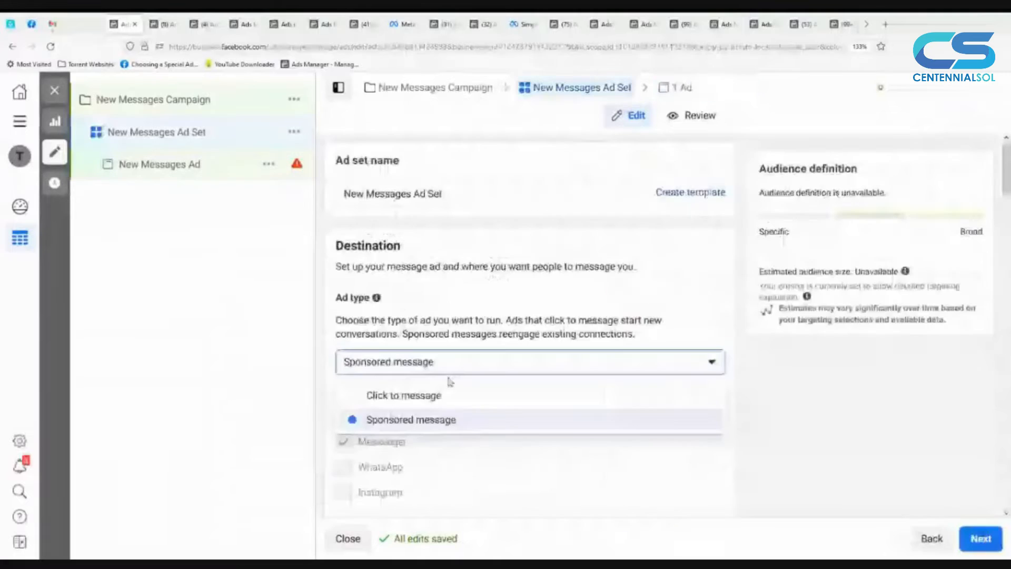
pyautogui.click(408, 395)
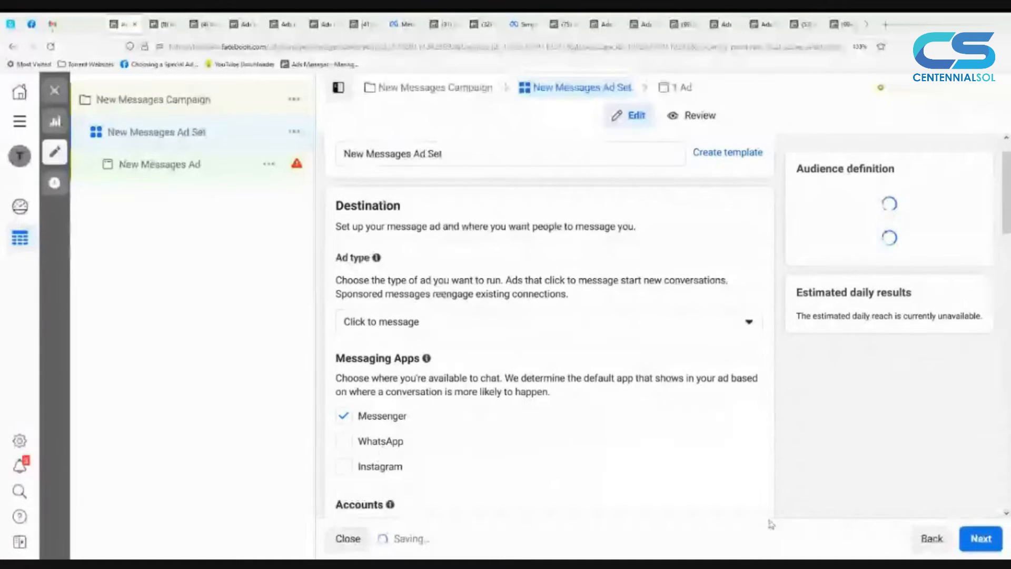
pyautogui.click(972, 544)
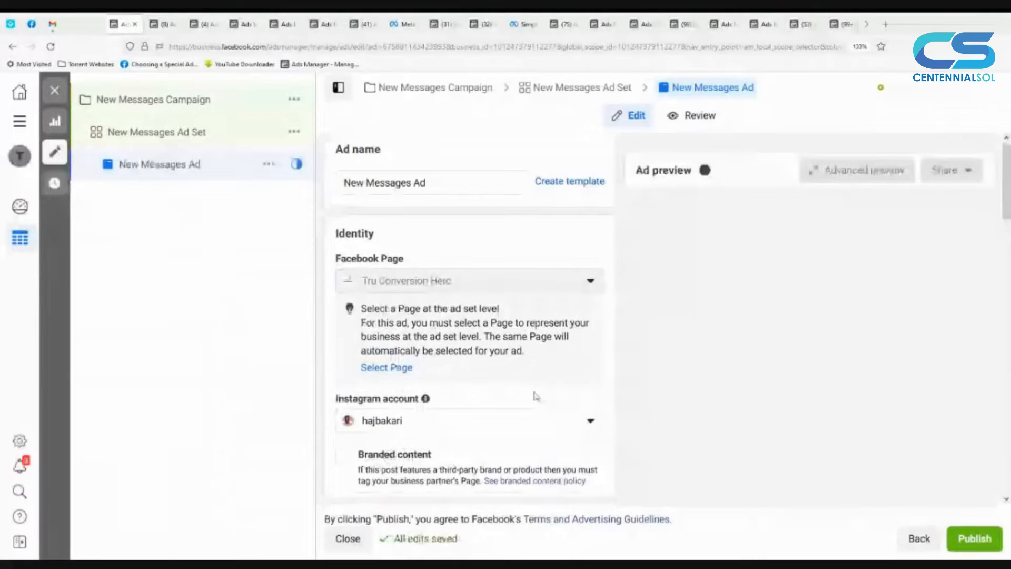
pyautogui.scroll(-3, 535, 396)
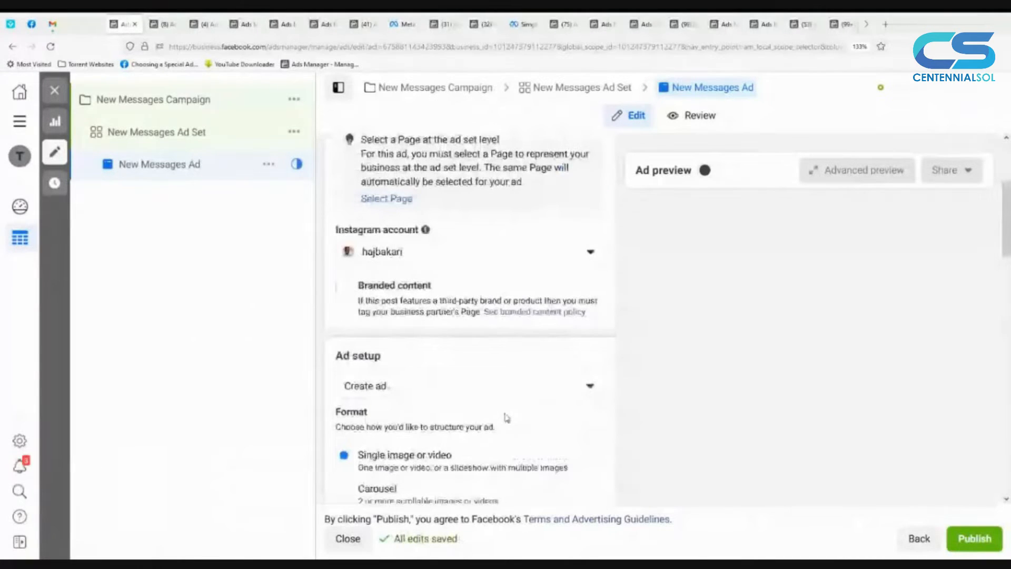
# Step: Review the ad's identity and format options, and turn on the ad preview
pyautogui.scroll(-1, 507, 417)
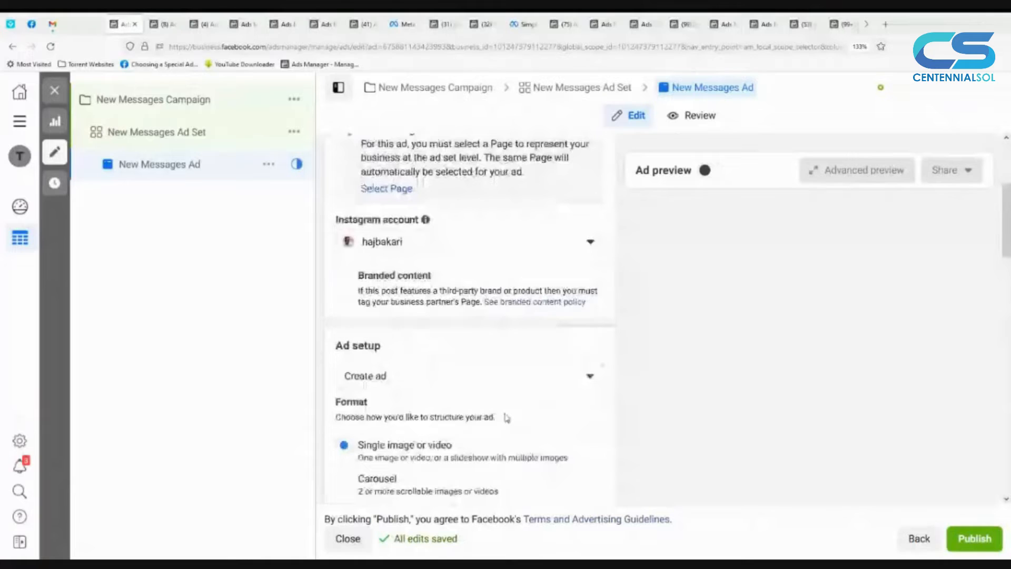
pyautogui.scroll(-2, 507, 418)
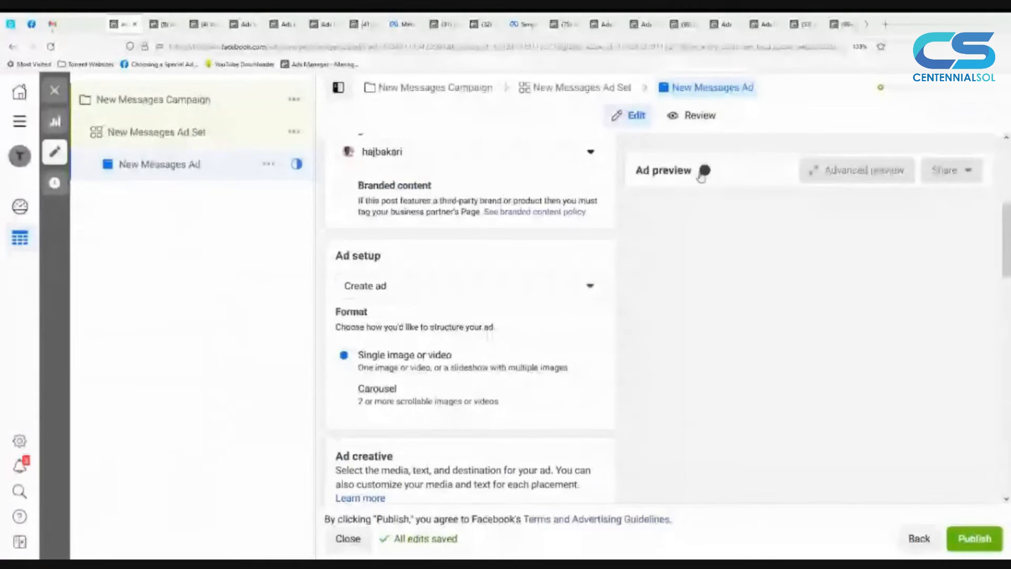
pyautogui.click(704, 172)
# Step: Add the existing account image 6.png as the media for the ad creative
pyautogui.scroll(-3, 441, 380)
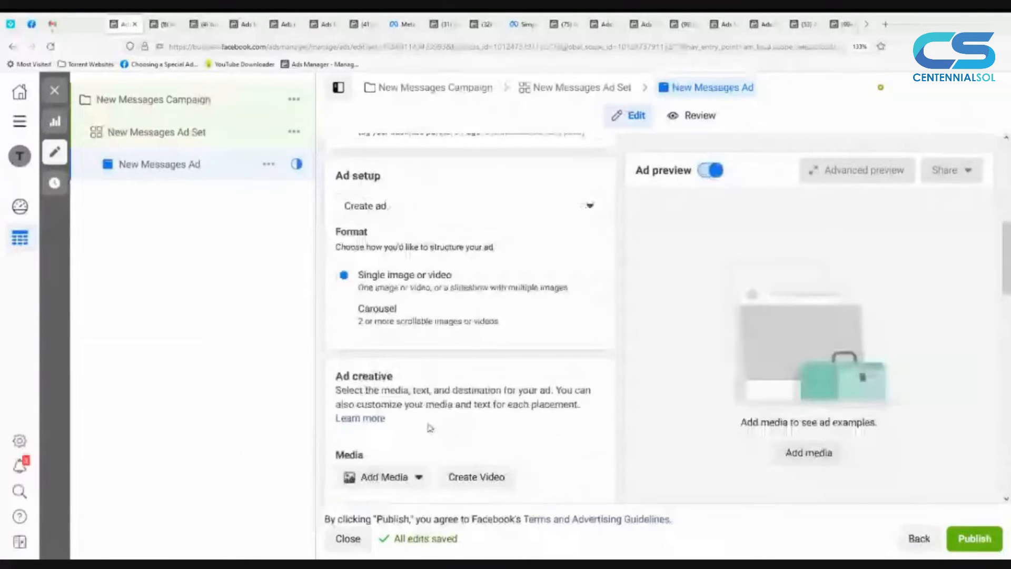
pyautogui.scroll(-2, 428, 421)
pyautogui.click(416, 277)
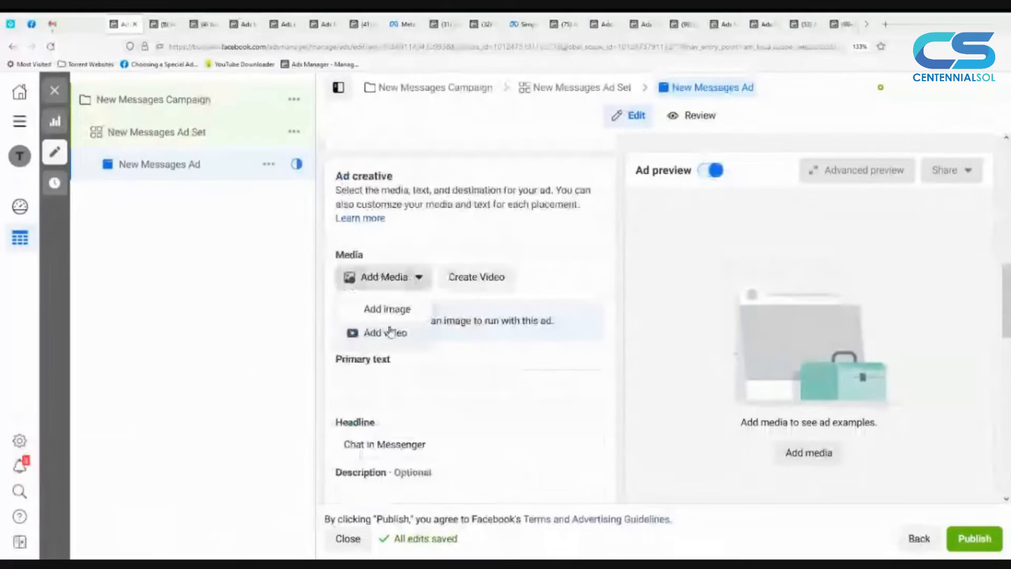
pyautogui.click(393, 315)
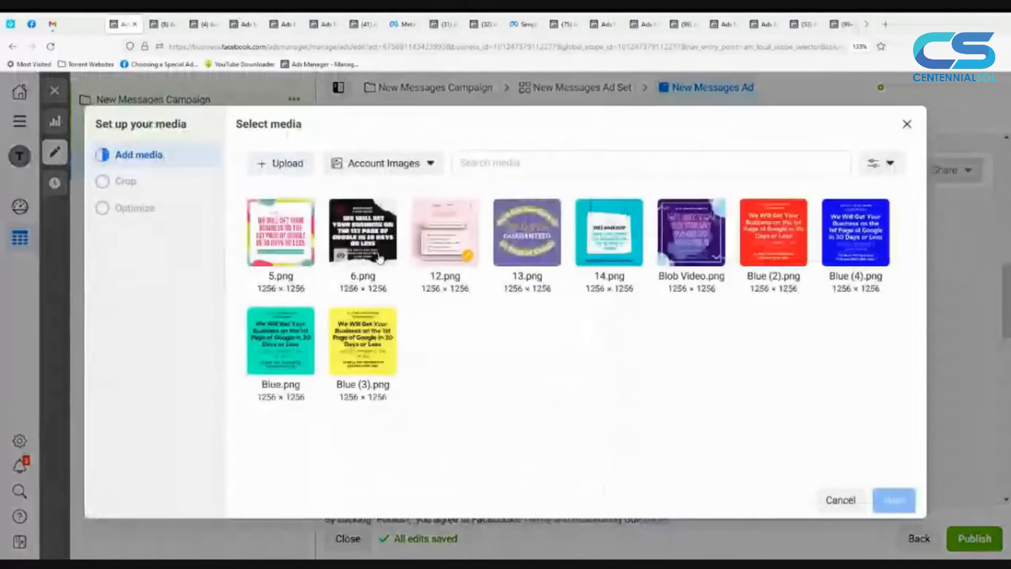
pyautogui.click(379, 258)
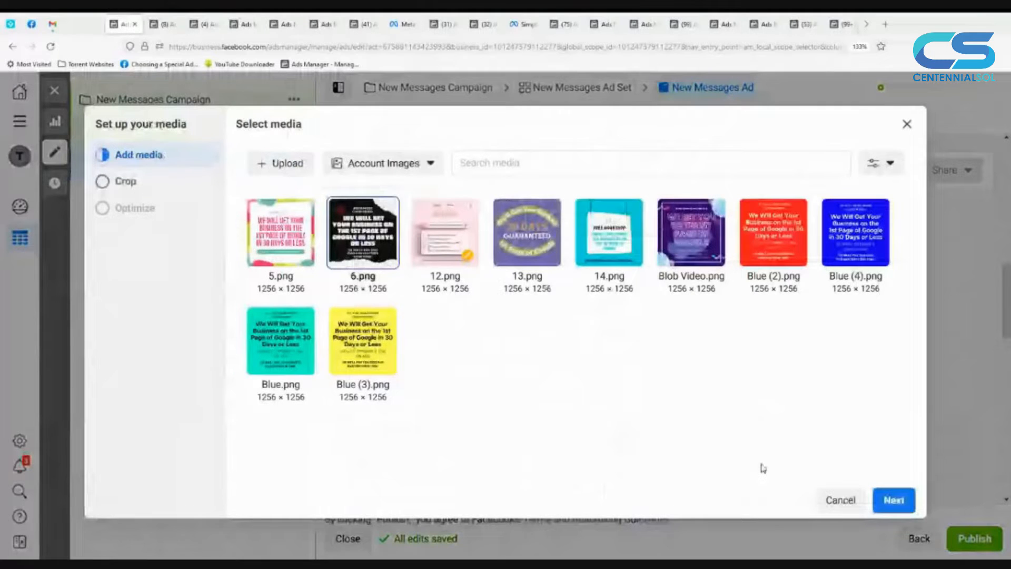
pyautogui.click(894, 511)
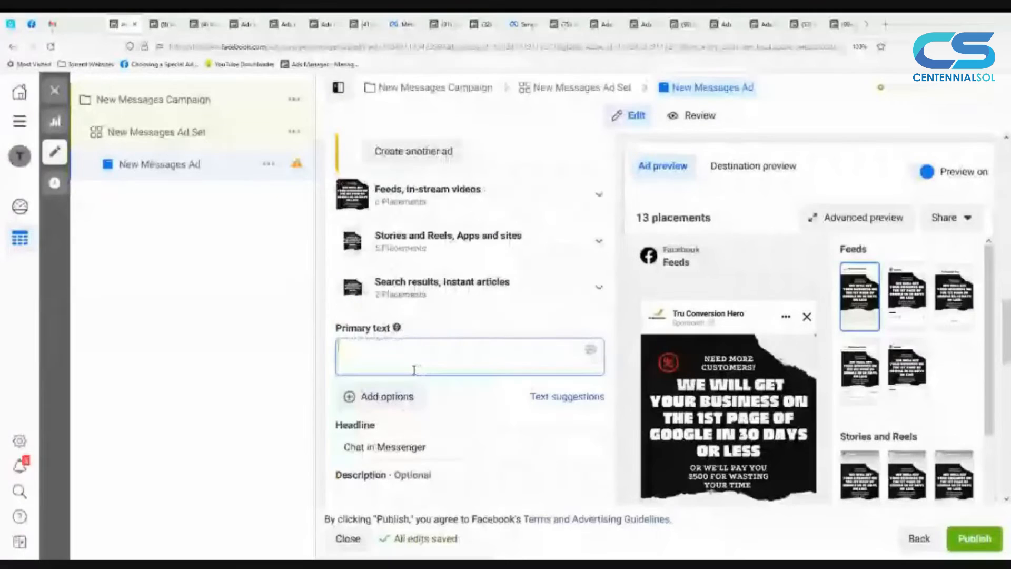
# Step: Enter ABC as the ad's primary text, and review the call to action, message template, tracking options and feed preview
pyautogui.scroll(-2, 414, 370)
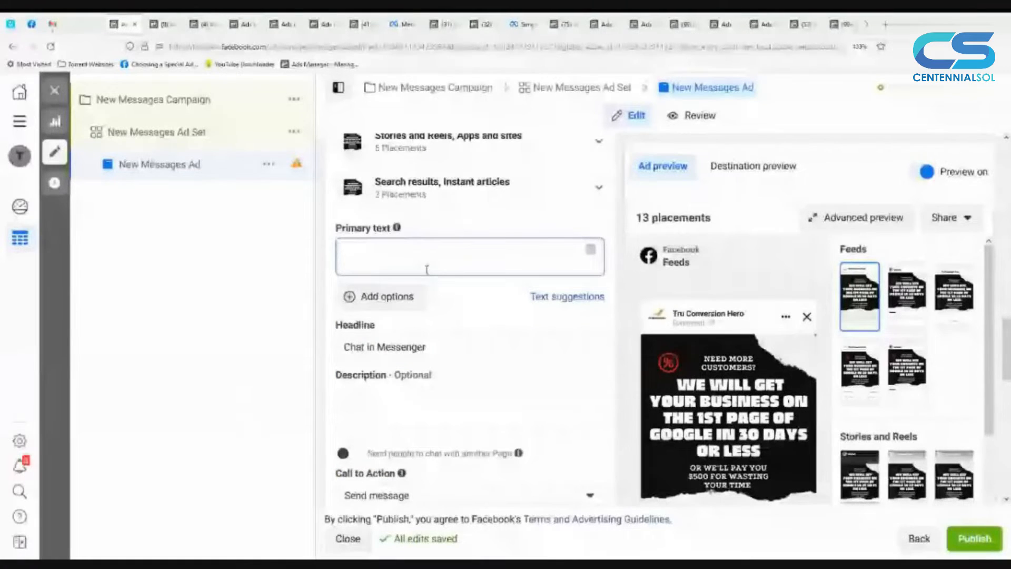
pyautogui.write('ABC')
pyautogui.scroll(-2, 483, 312)
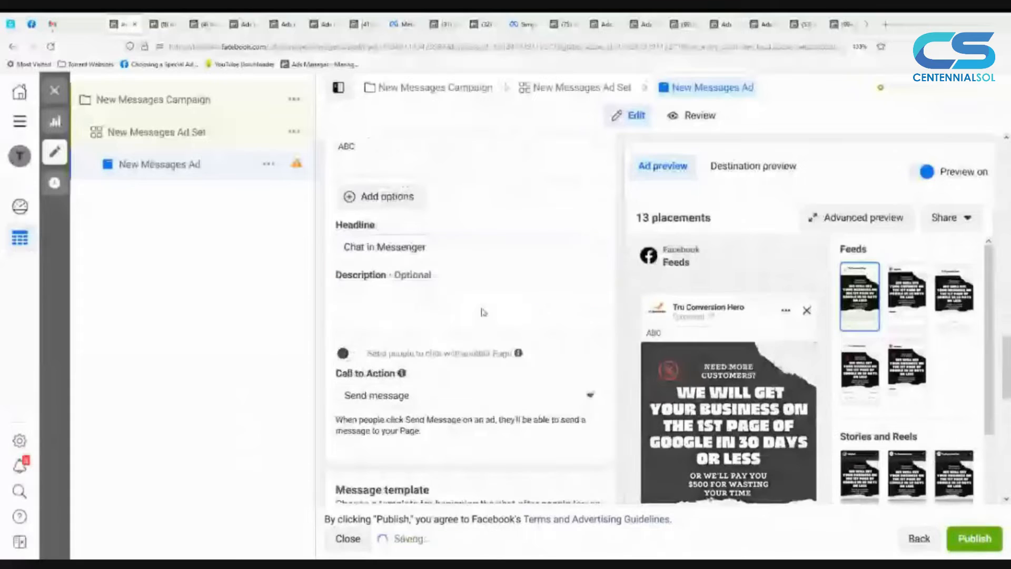
pyautogui.scroll(-1, 483, 312)
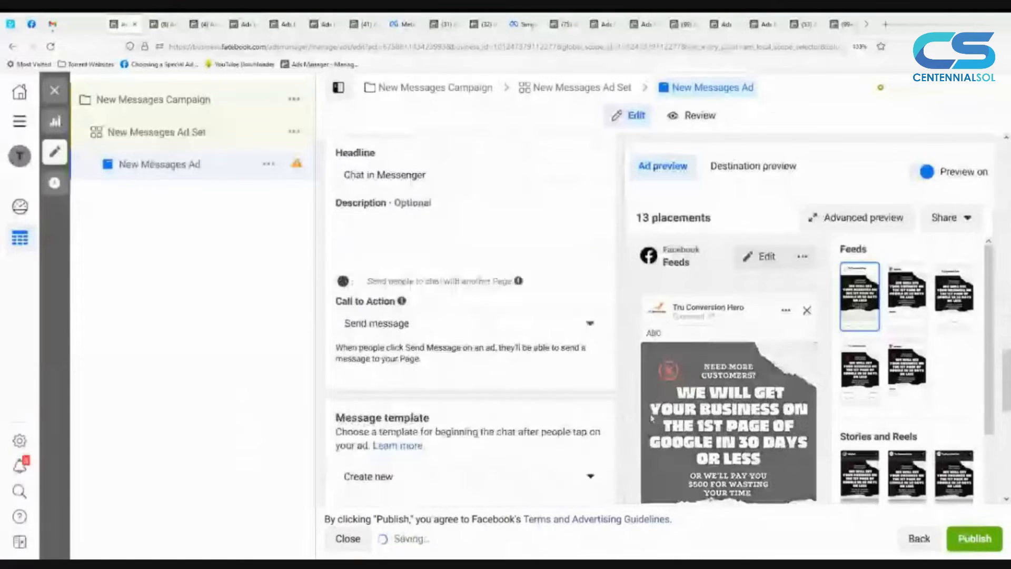
pyautogui.scroll(-4, 463, 316)
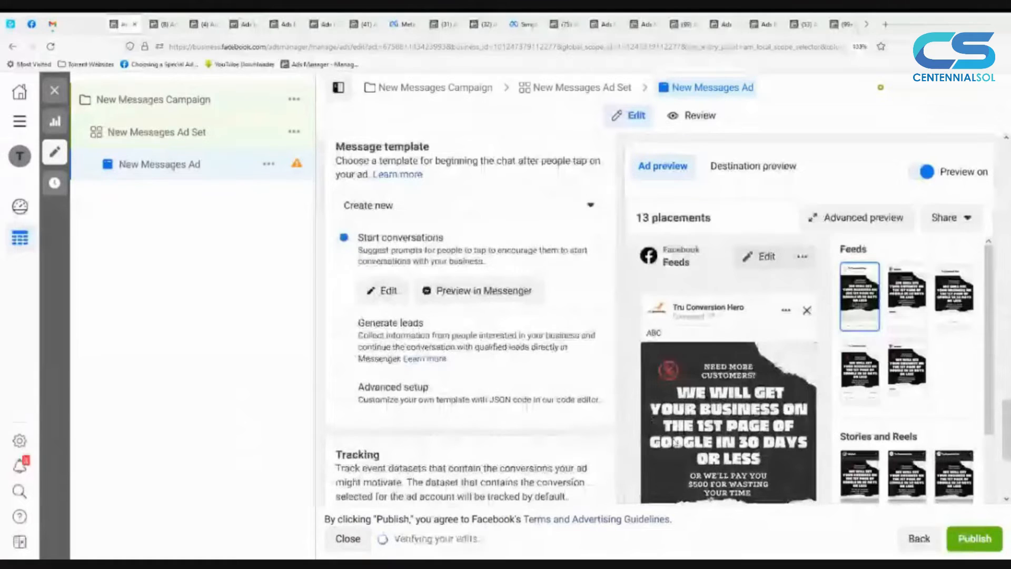
pyautogui.scroll(-2, 674, 442)
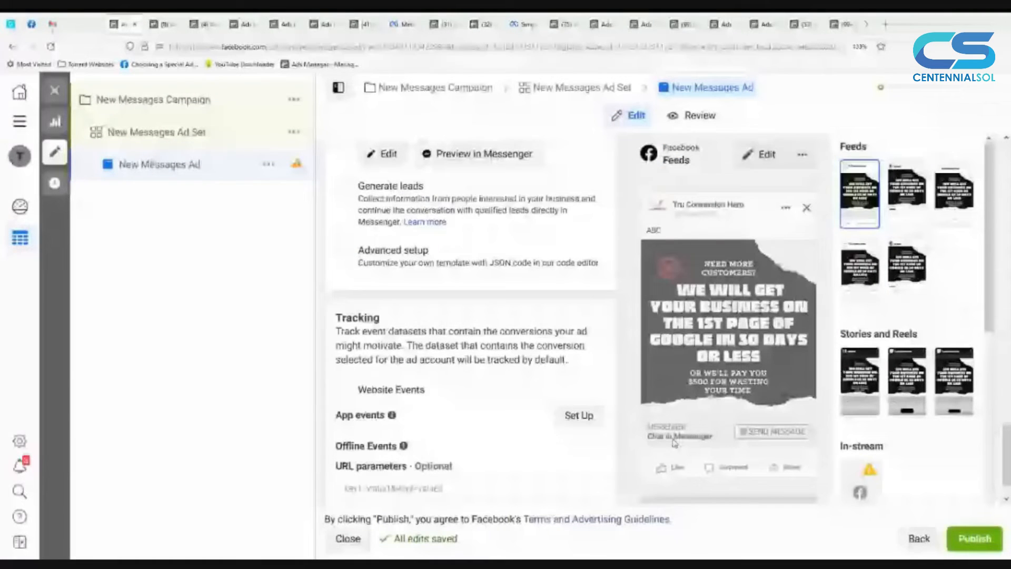
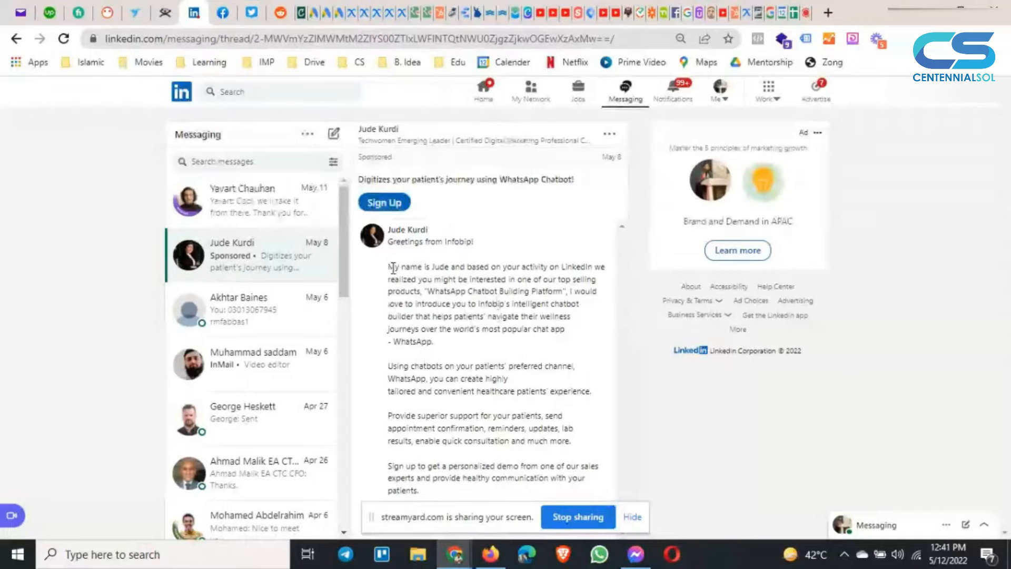
# Step: Examine the body text of the sponsored LinkedIn message promoting a WhatsApp chatbot
pyautogui.moveTo(391, 267); pyautogui.dragTo(462, 480)
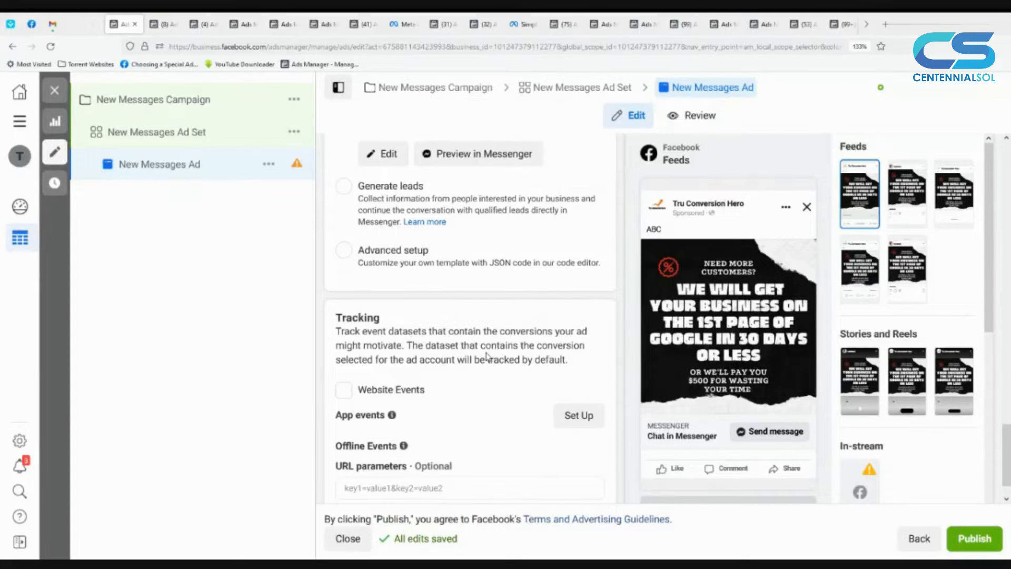
# Step: Return to the Messages ad in Ads Manager and examine its call to action and message template, including the template source choices
pyautogui.scroll(2, 608, 270)
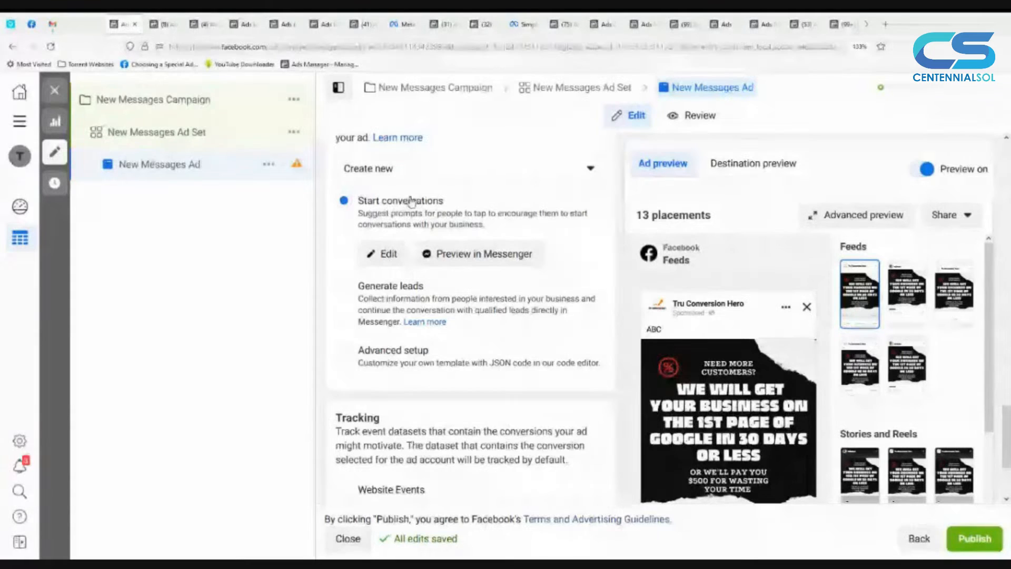
pyautogui.scroll(2, 416, 221)
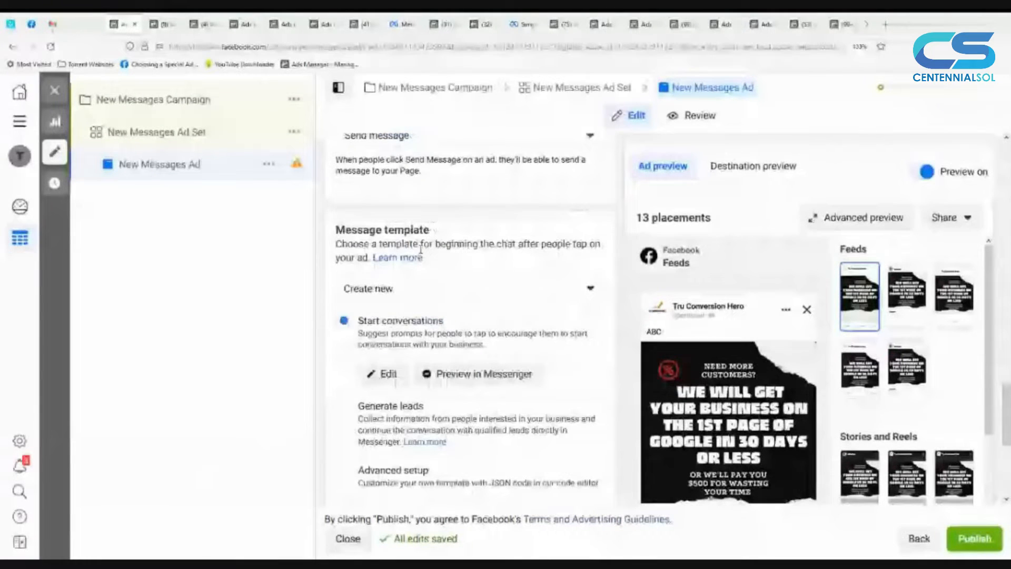
pyautogui.scroll(5, 421, 250)
pyautogui.scroll(-2, 390, 404)
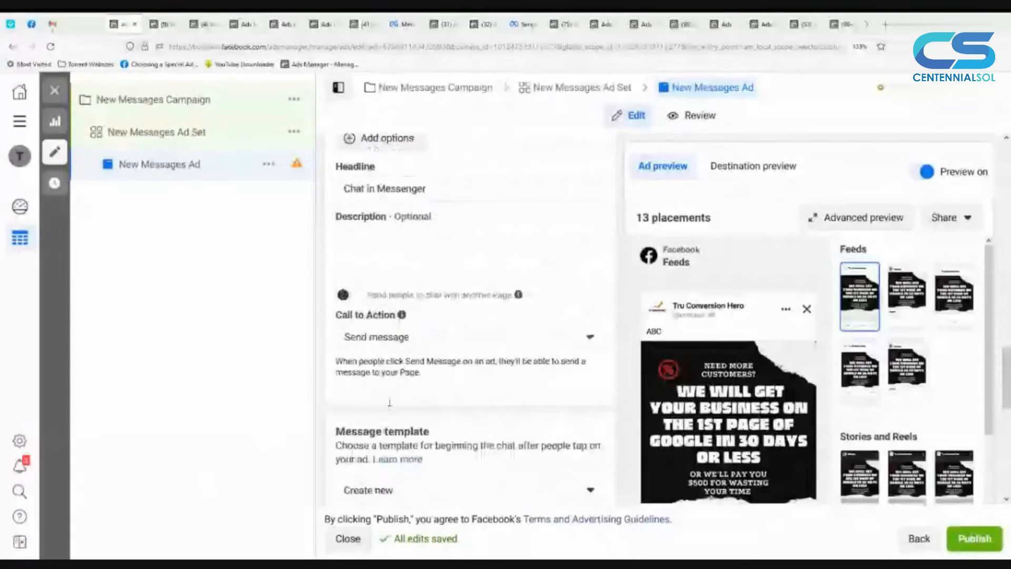
pyautogui.scroll(-2, 390, 403)
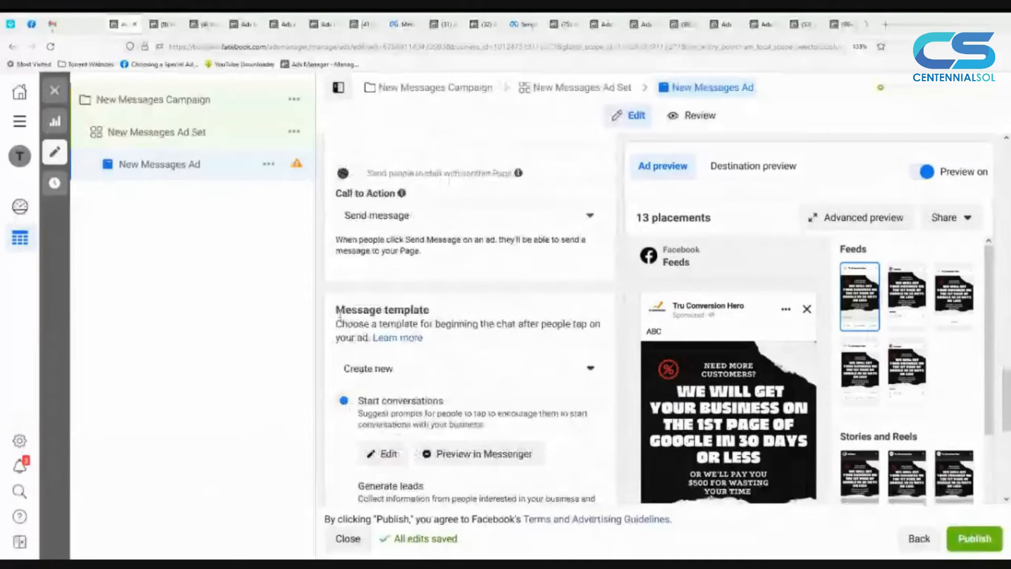
pyautogui.moveTo(338, 315); pyautogui.dragTo(432, 315)
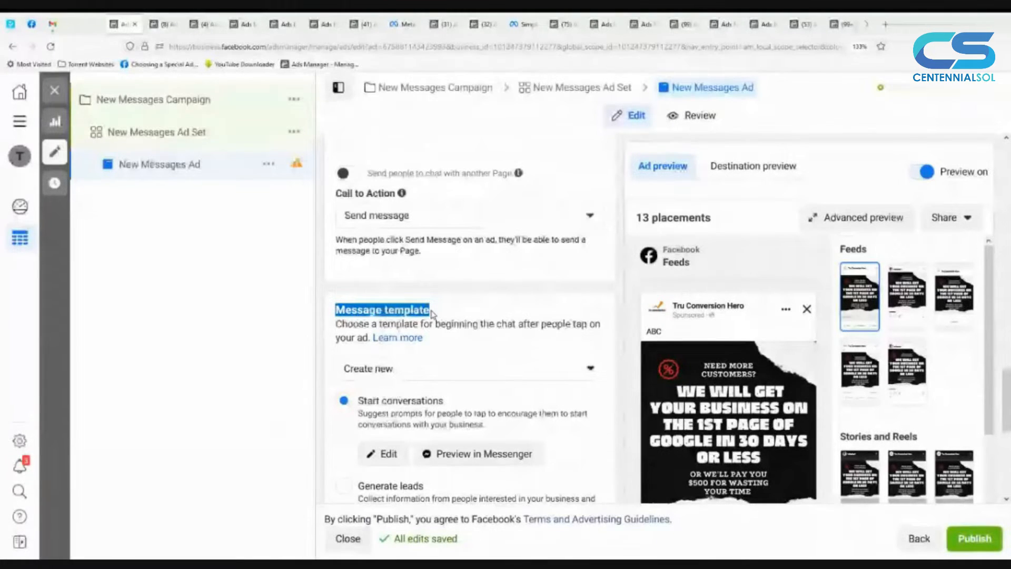
pyautogui.click(363, 371)
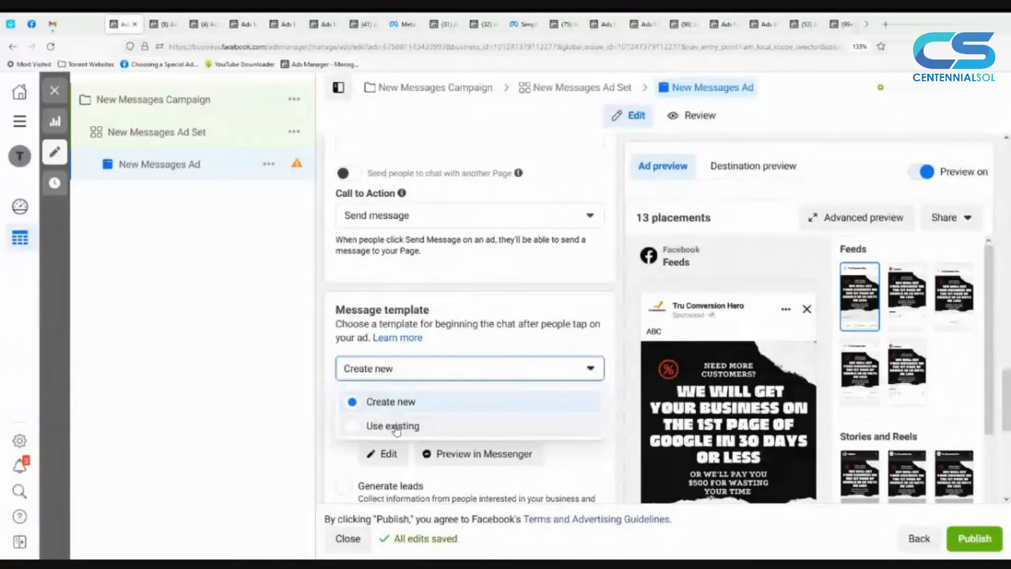
pyautogui.click(329, 347)
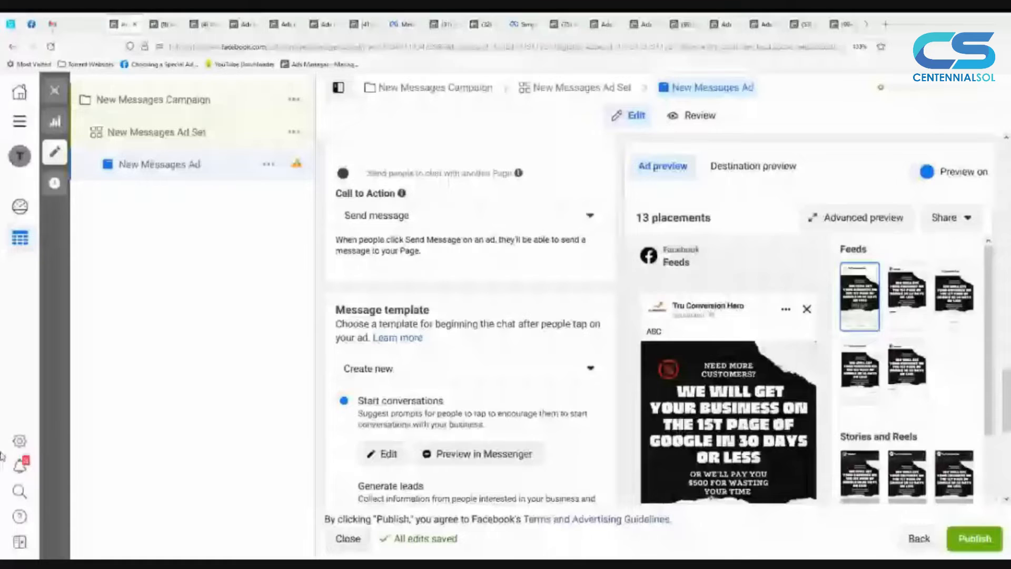
# Step: Open the Start conversations template for editing and review its greeting and frequently asked questions
pyautogui.scroll(-2, 382, 395)
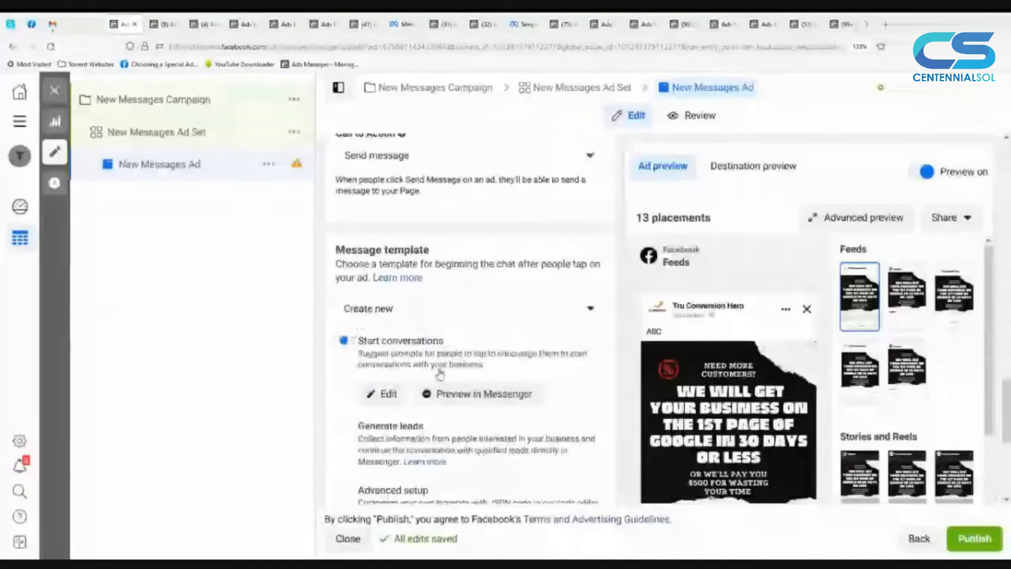
pyautogui.click(380, 398)
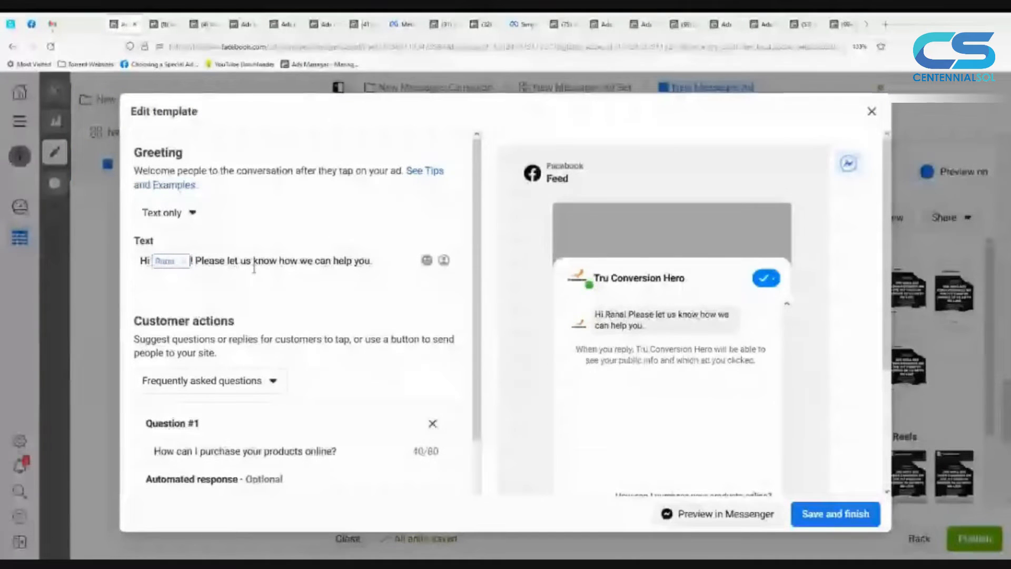
pyautogui.scroll(-2, 341, 270)
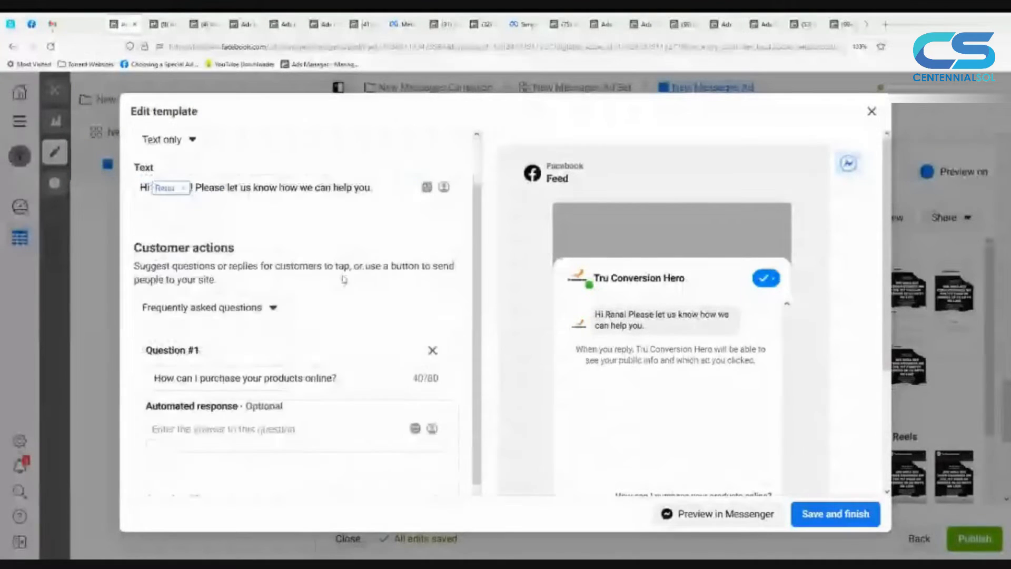
pyautogui.scroll(-3, 343, 279)
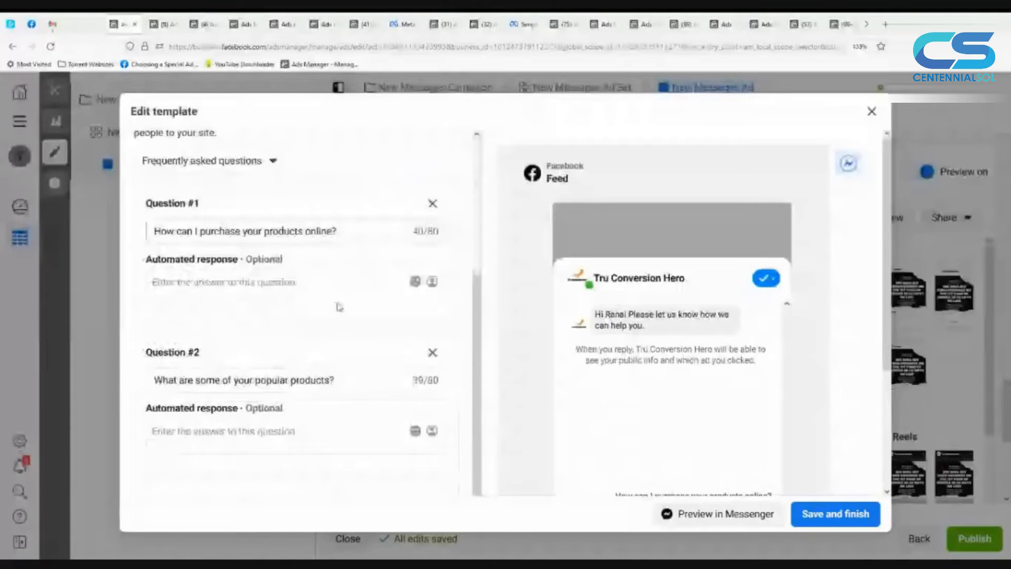
pyautogui.scroll(-2, 339, 307)
pyautogui.scroll(-1, 301, 376)
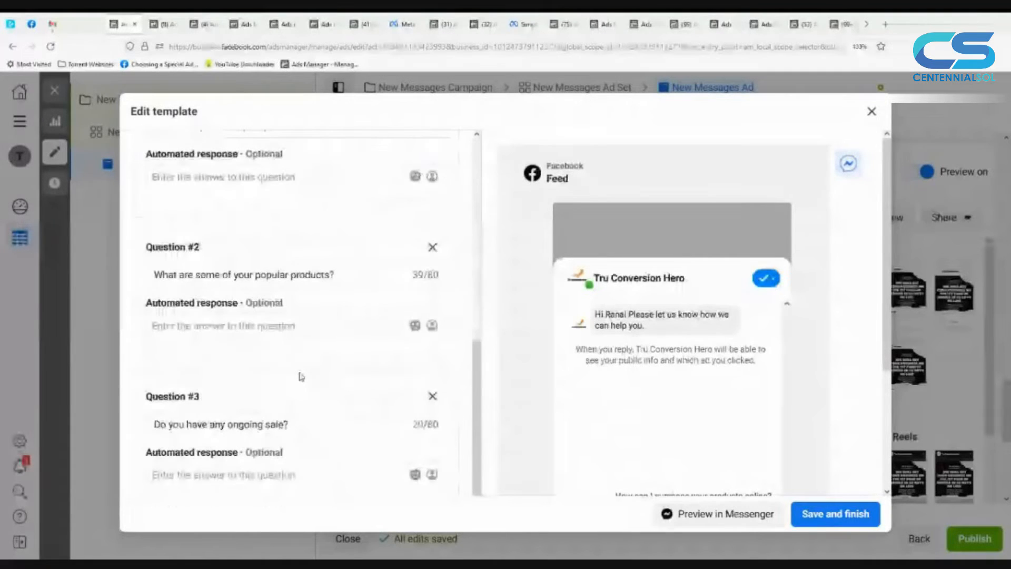
pyautogui.scroll(3, 300, 375)
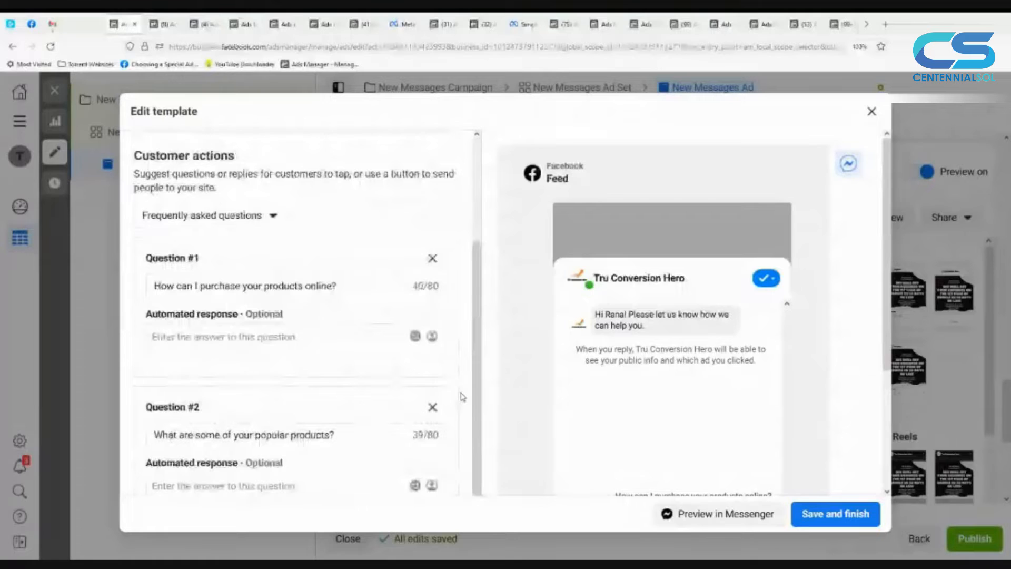
pyautogui.scroll(-2, 446, 435)
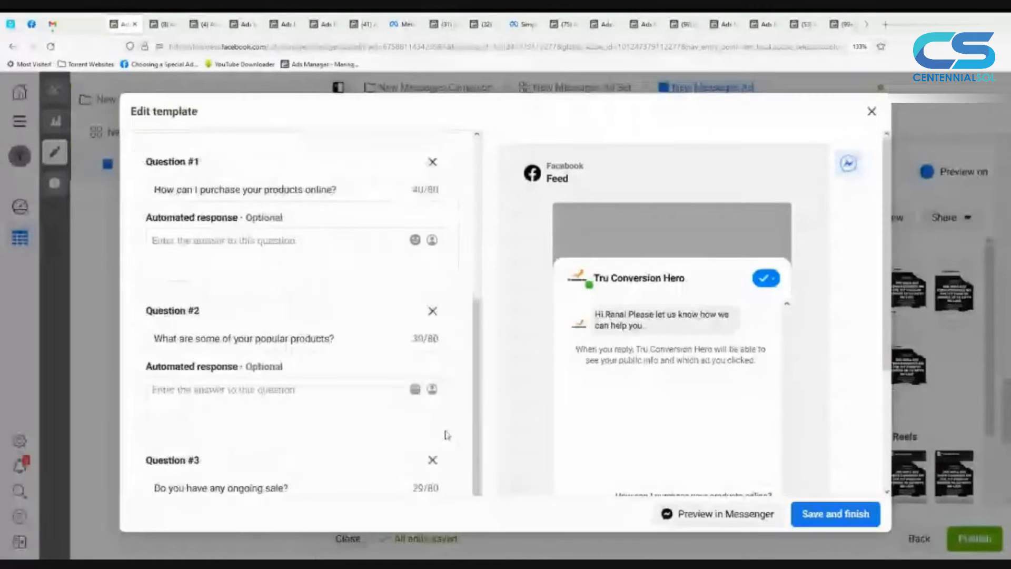
# Step: Remove Question #3 and Question #2 from the template's customer actions, keeping only the question about purchasing products online
pyautogui.scroll(-1, 446, 435)
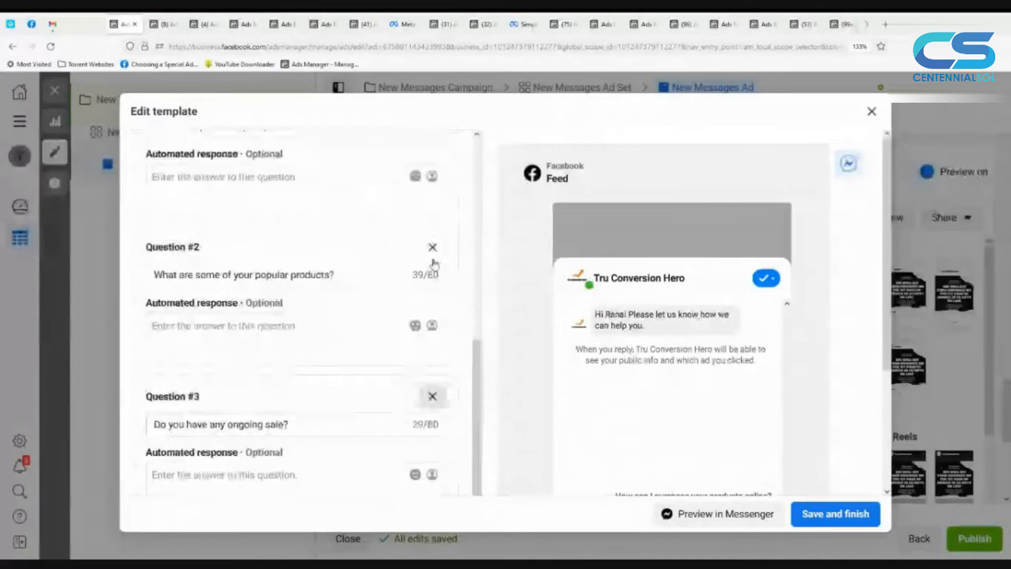
pyautogui.scroll(3, 410, 367)
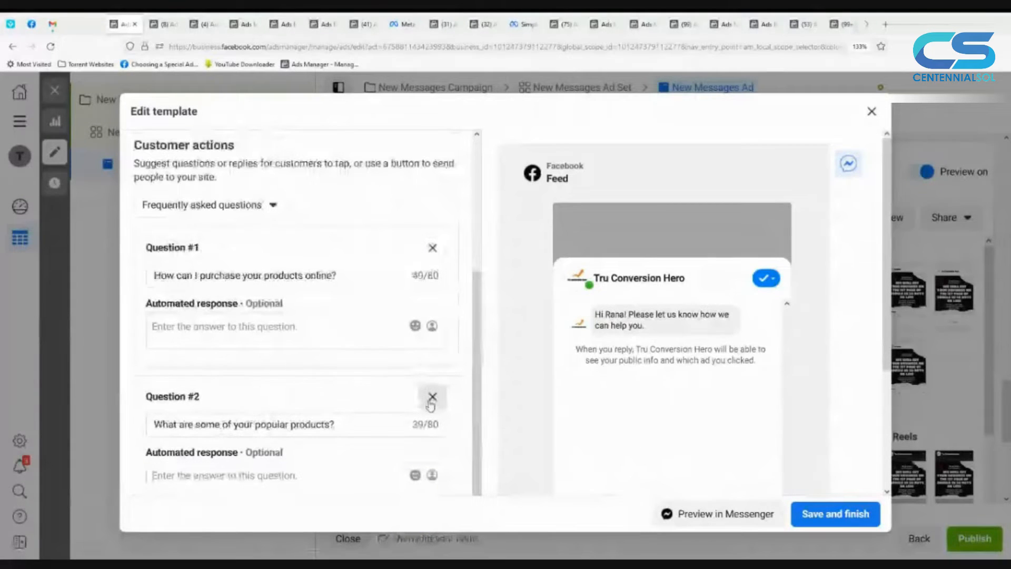
pyautogui.scroll(3, 431, 404)
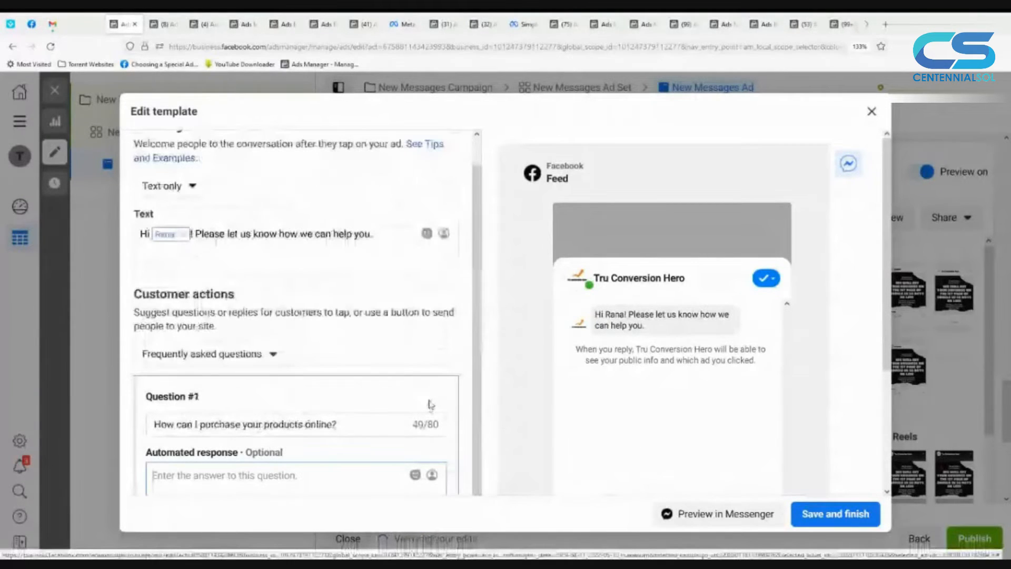
pyautogui.scroll(-1, 361, 402)
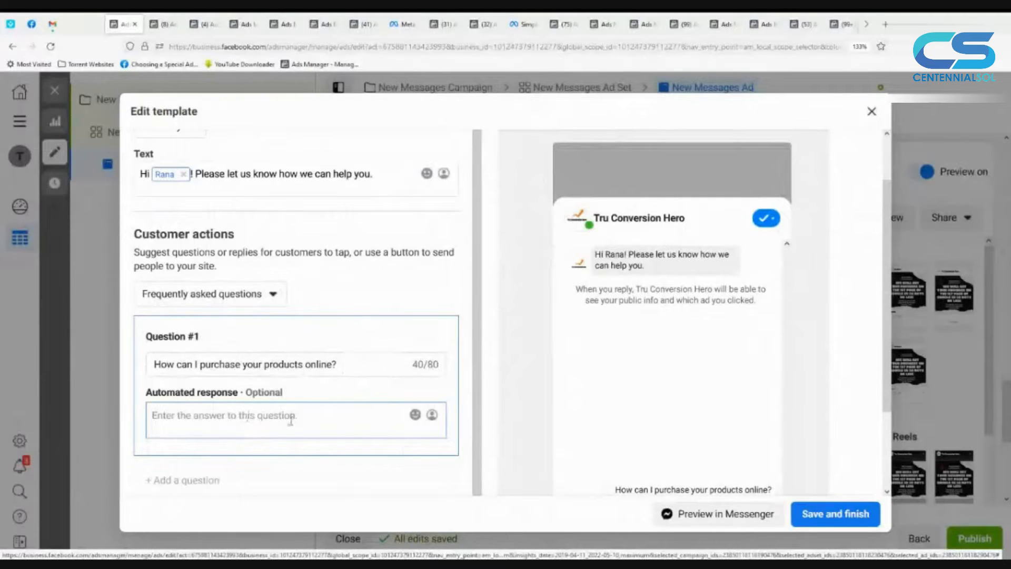
# Step: Enter "You can shop products from our website or our facebook shop." as the automated response to Question #1
pyautogui.click(267, 427)
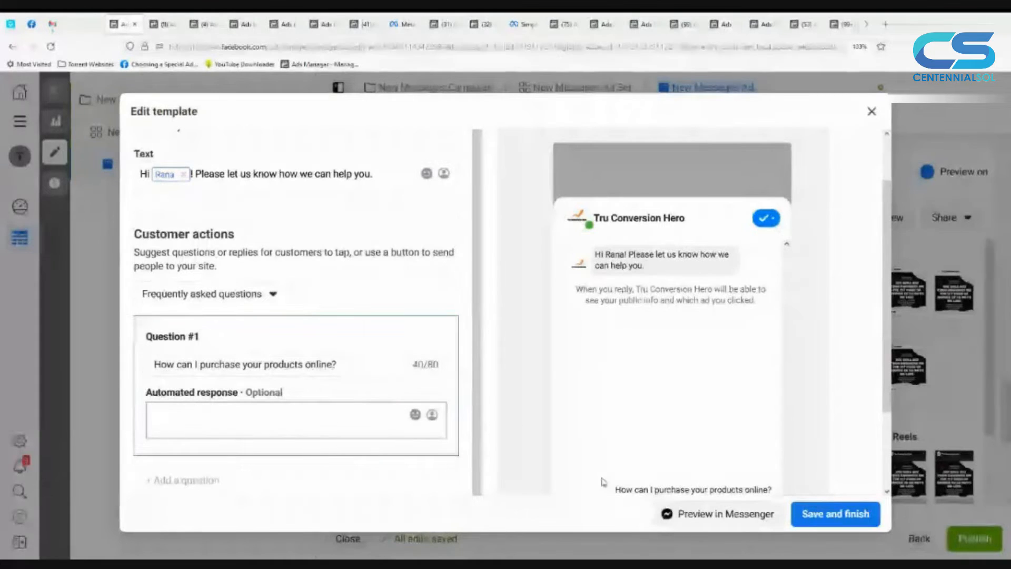
pyautogui.scroll(-2, 603, 482)
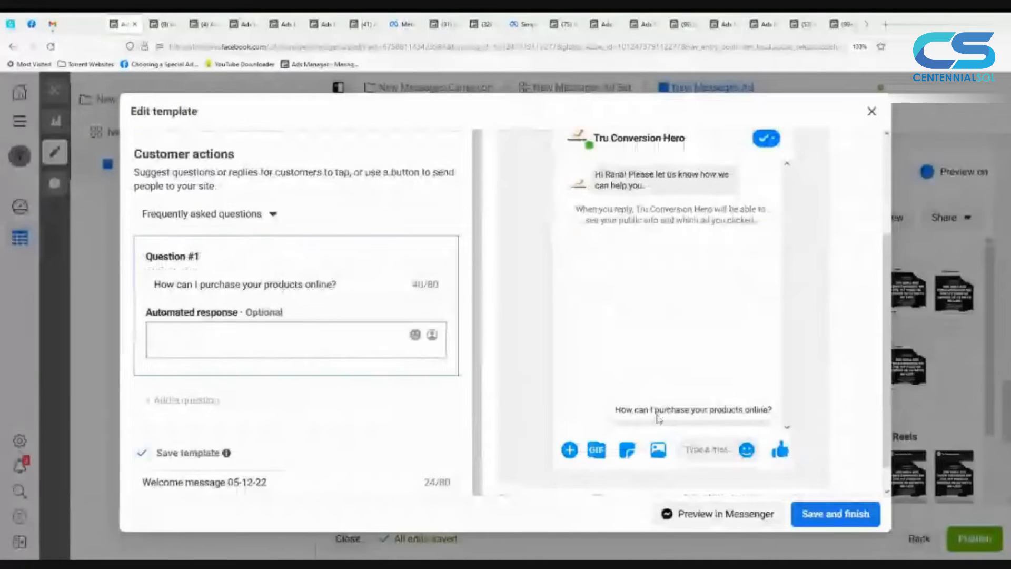
pyautogui.click(351, 336)
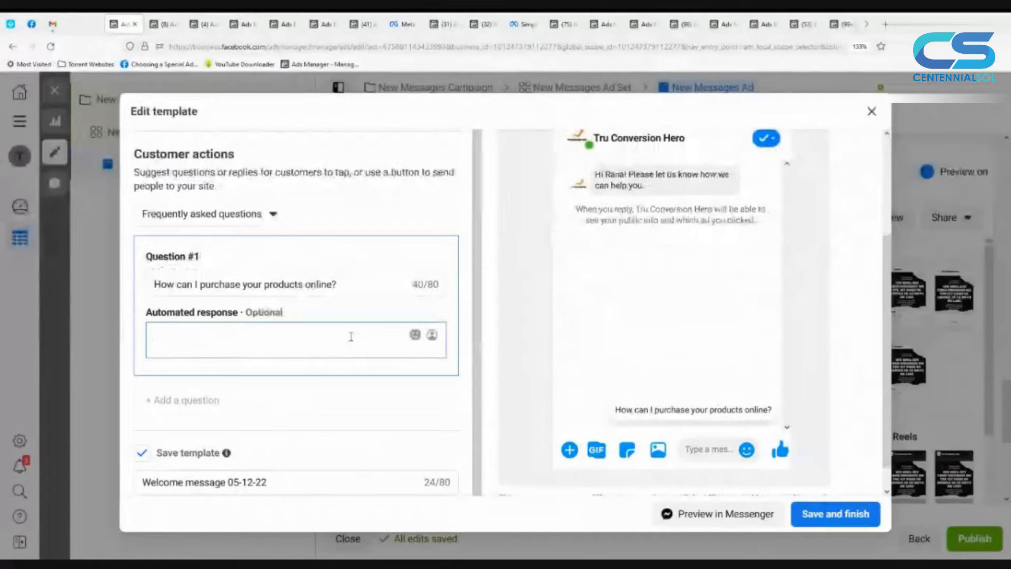
pyautogui.write('You can')
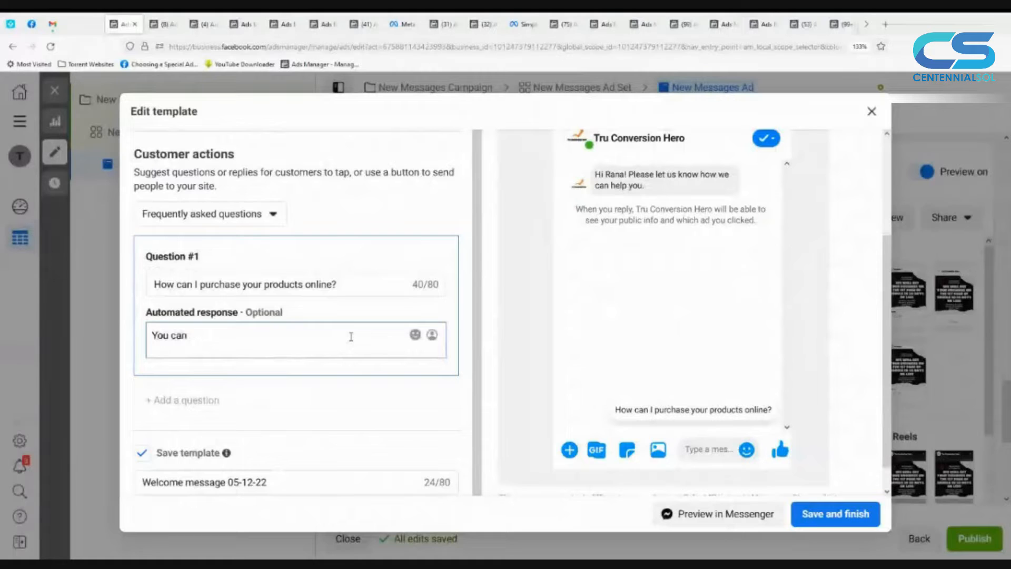
pyautogui.write(' shop produc')
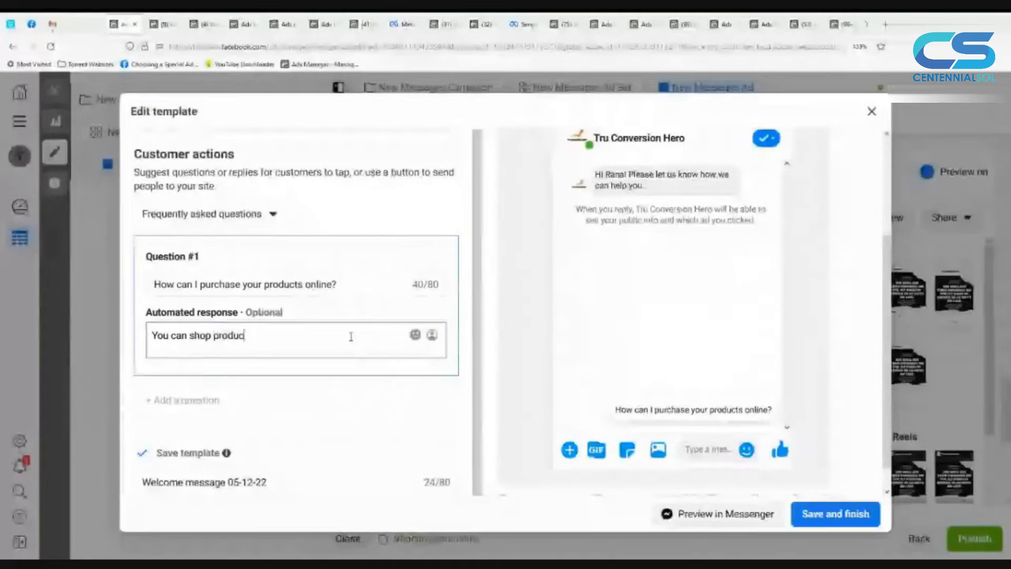
pyautogui.write('ts from')
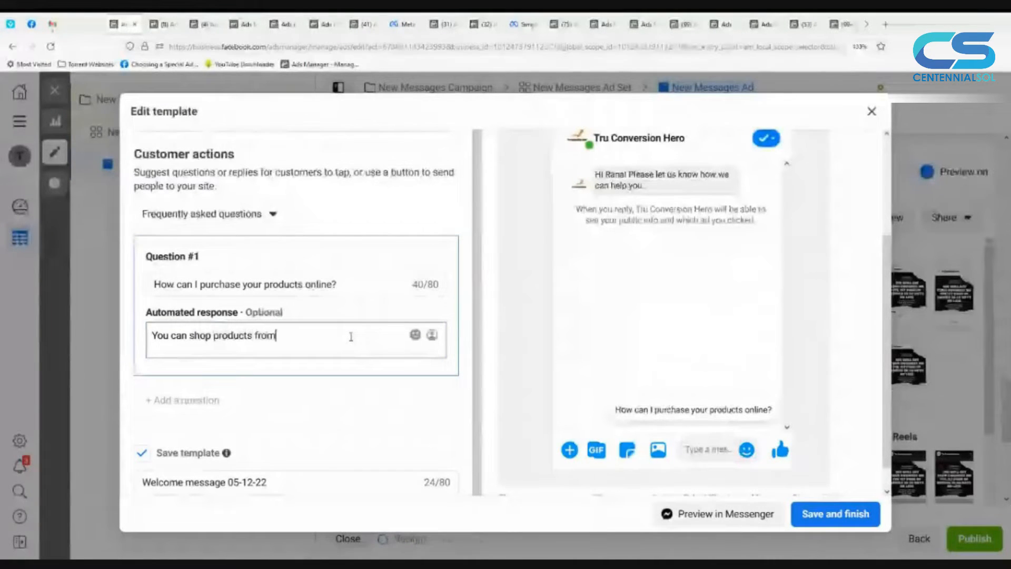
pyautogui.write(' our website')
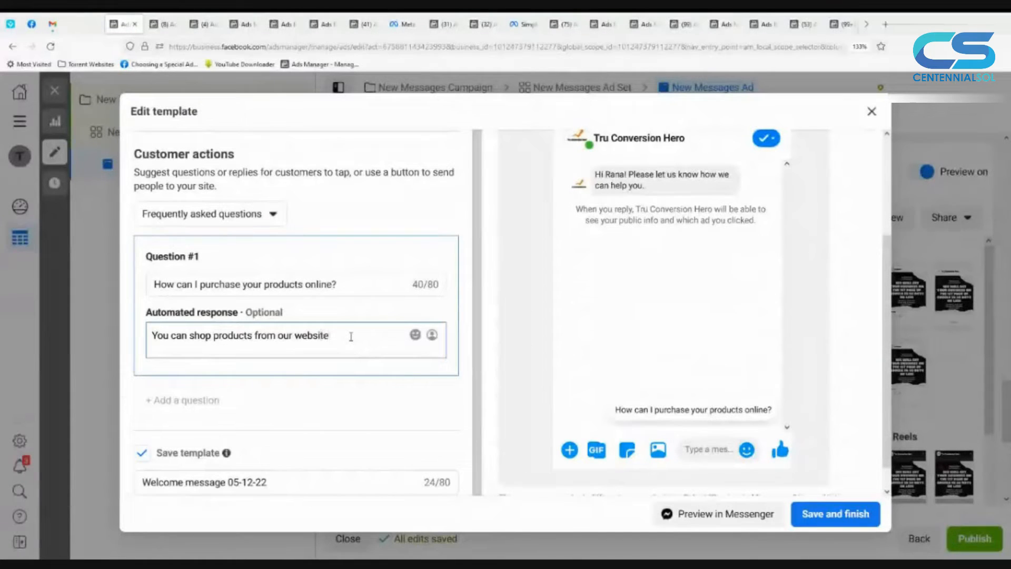
pyautogui.write(' or our facebo')
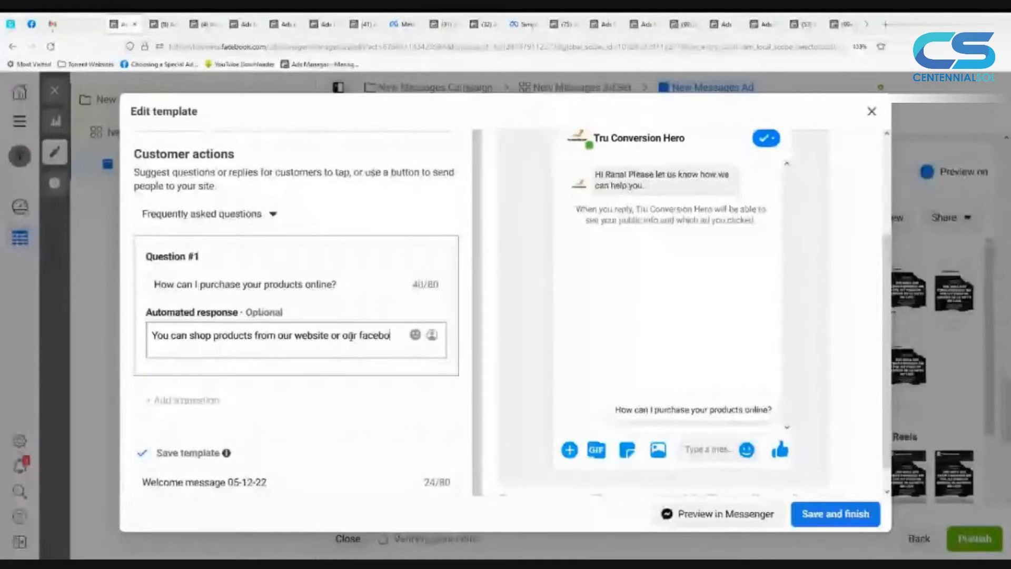
pyautogui.write('ok shop.')
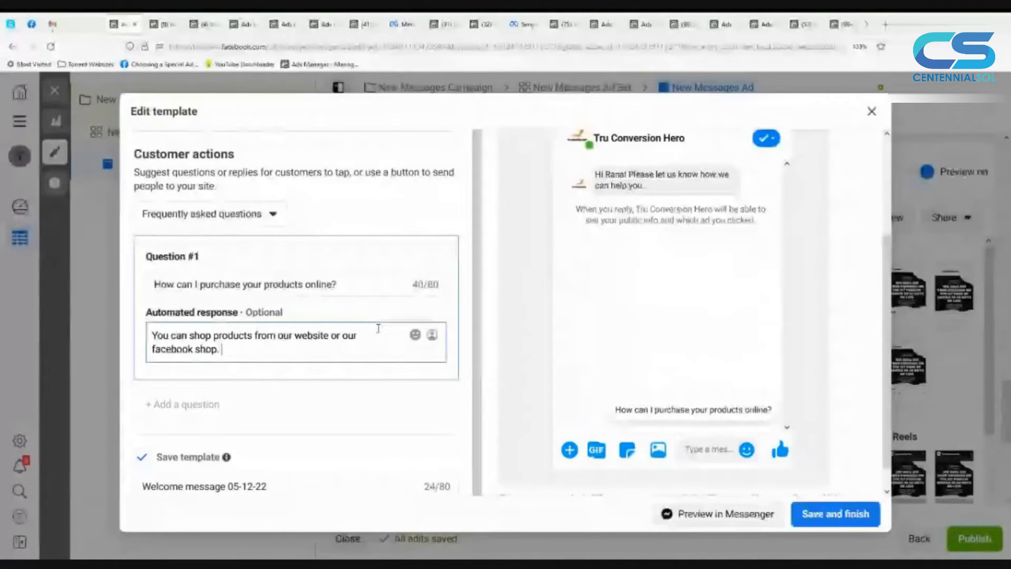
# Step: Check the conversation preview and the template-saving option, then save and finish the message template and return to the ad
pyautogui.click(647, 430)
pyautogui.scroll(-1, 647, 429)
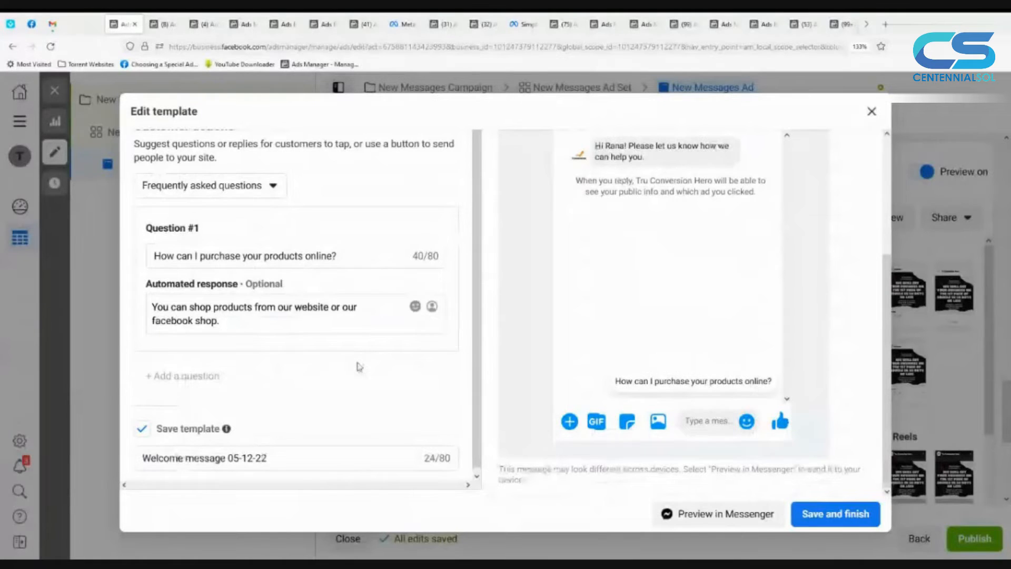
pyautogui.click(358, 374)
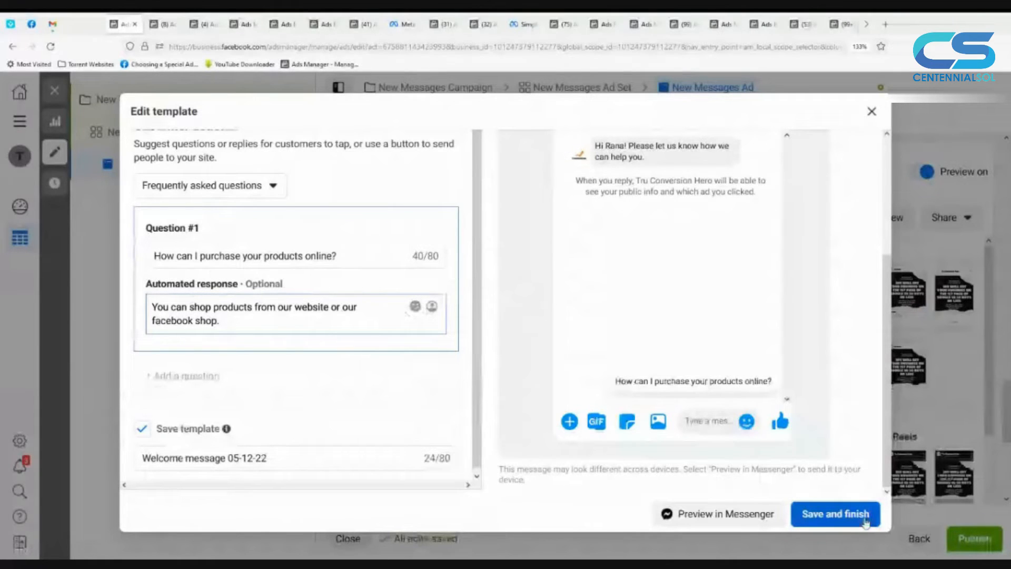
pyautogui.click(866, 519)
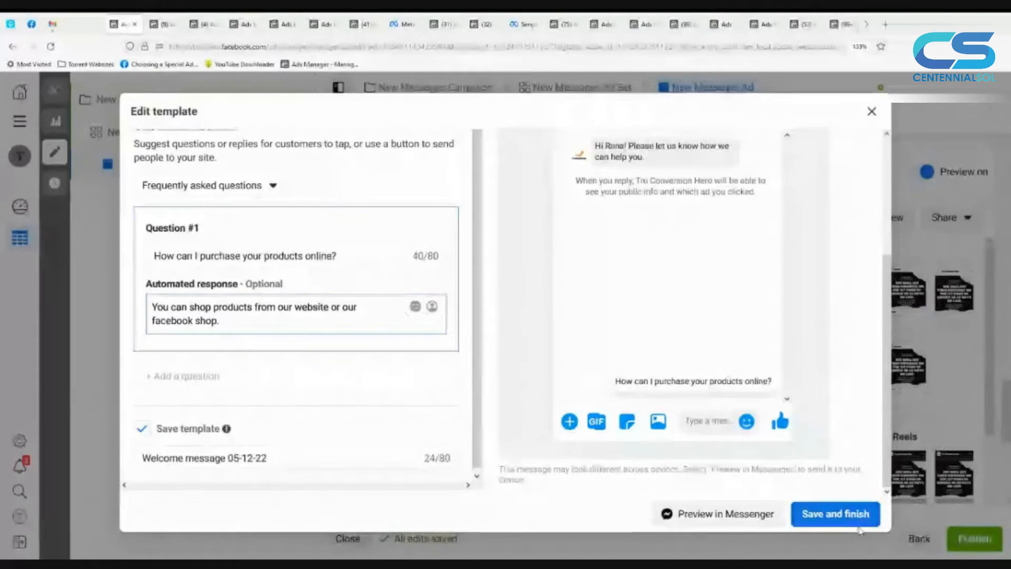
pyautogui.click(944, 310)
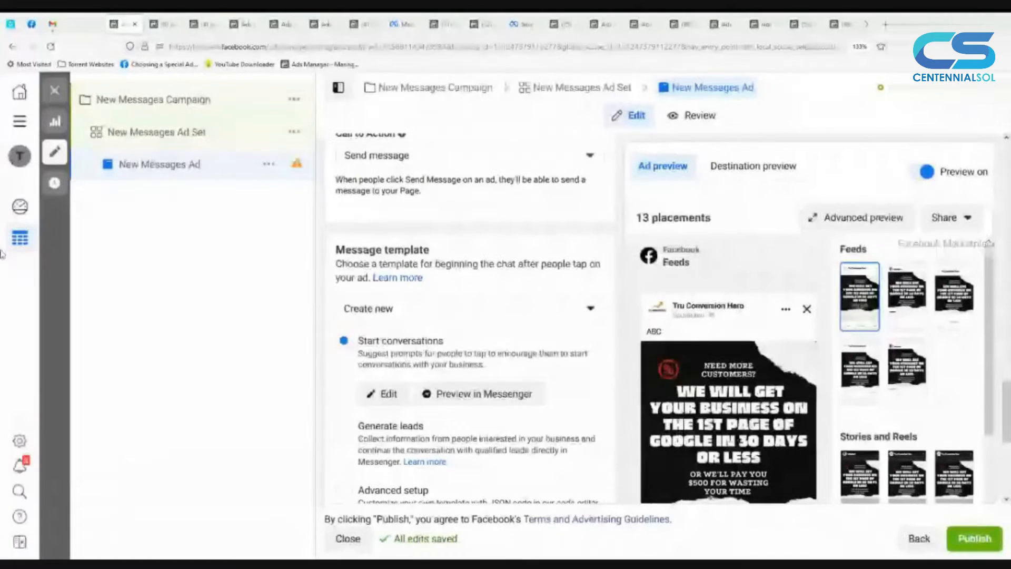
# Step: Close the ad editor without publishing the draft items, and go back to the list of campaigns
pyautogui.click(59, 99)
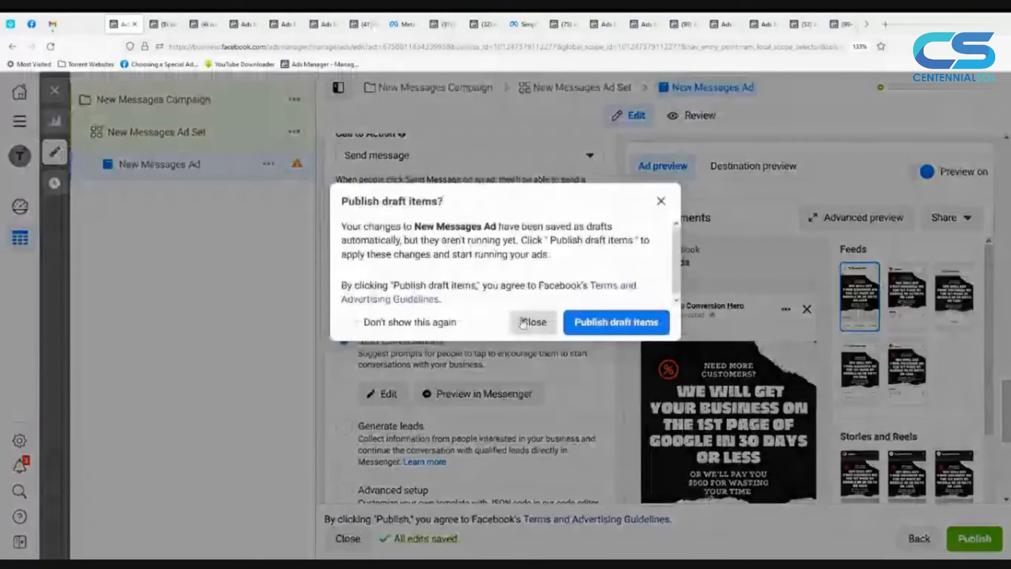
pyautogui.click(533, 322)
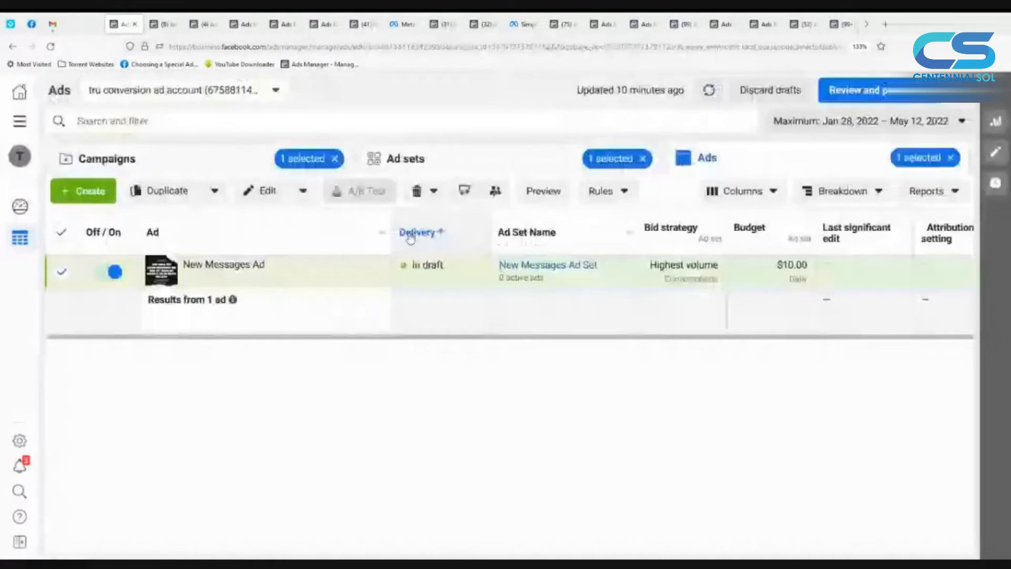
pyautogui.click(195, 160)
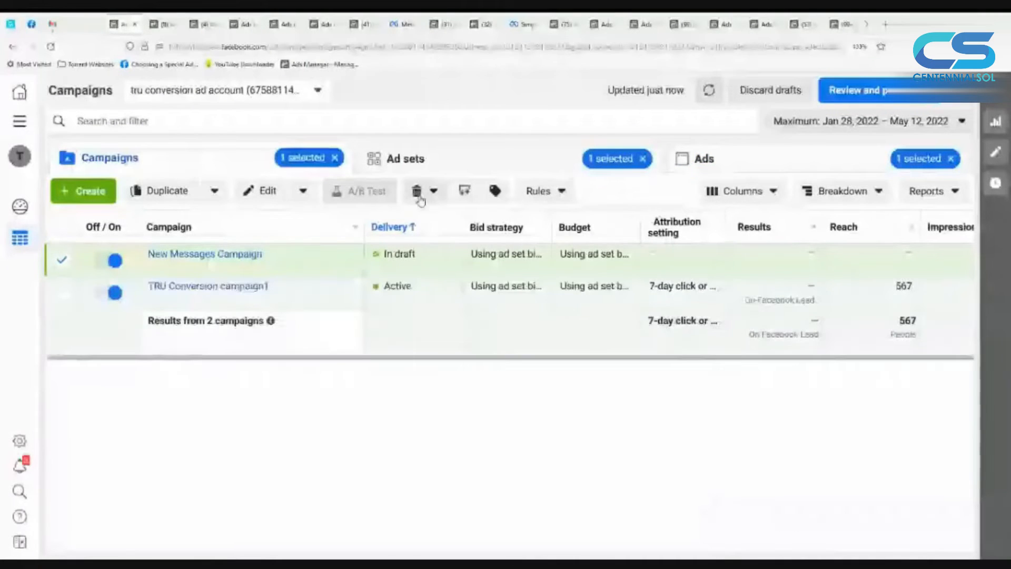
# Step: Delete the draft New Messages Campaign and confirm its removal
pyautogui.click(421, 191)
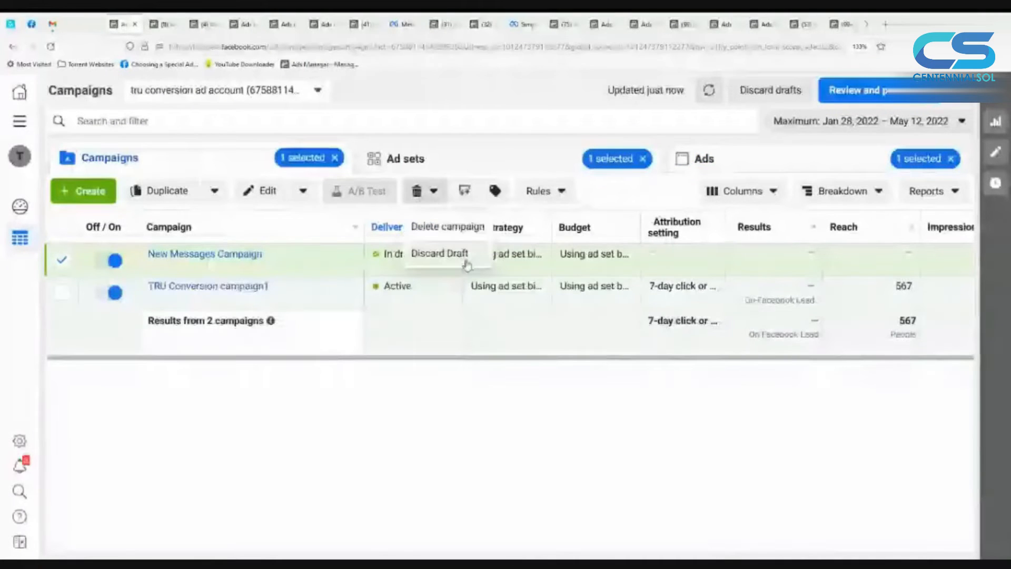
pyautogui.click(455, 230)
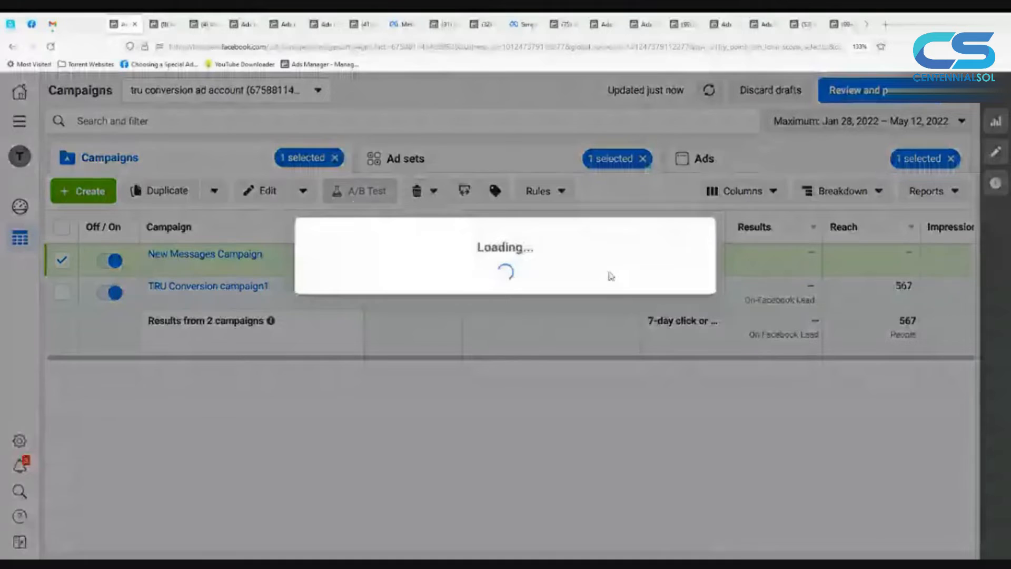
pyautogui.click(627, 279)
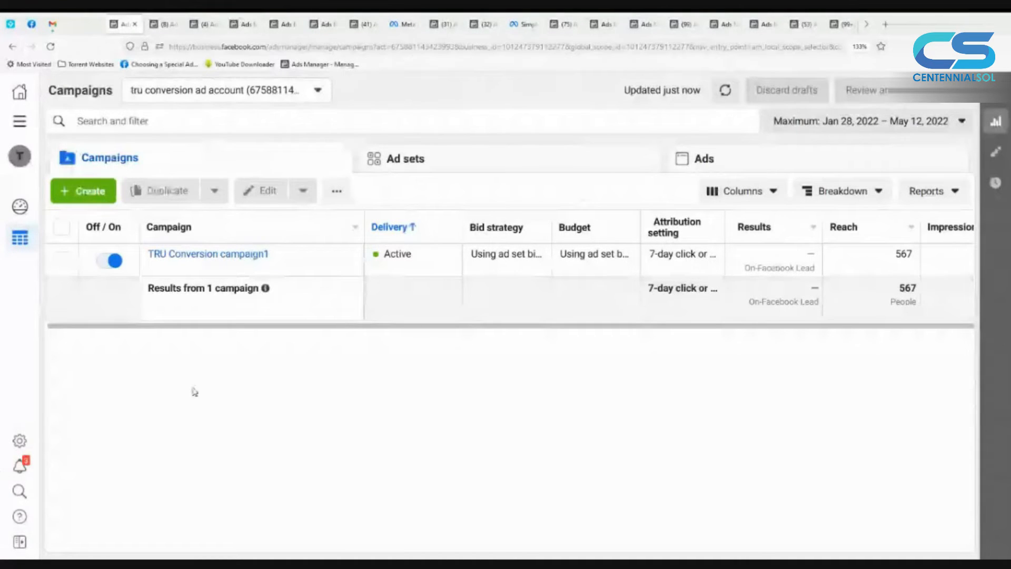
# Step: Create a new campaign with the Conversions objective
pyautogui.click(107, 198)
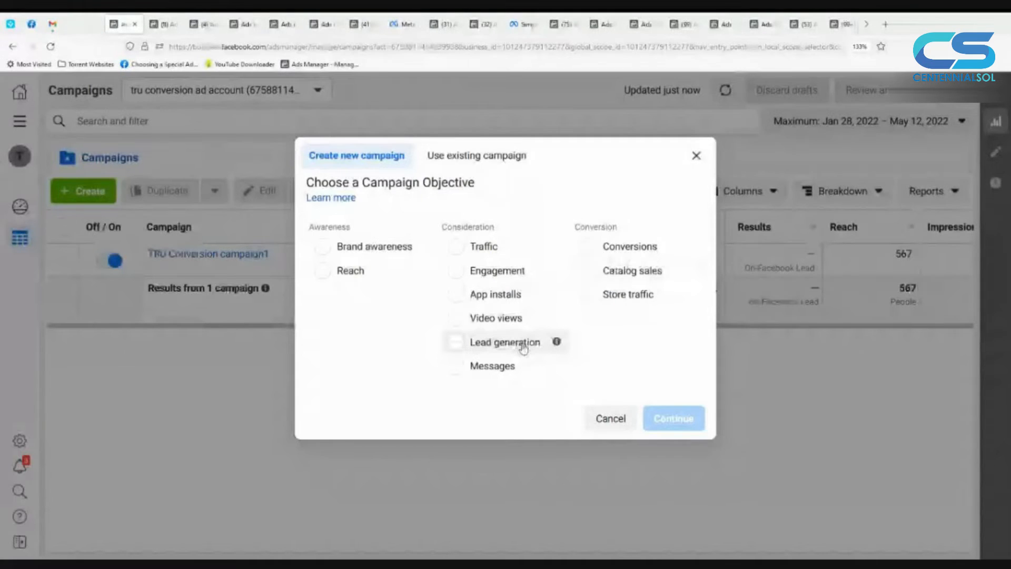
pyautogui.click(627, 251)
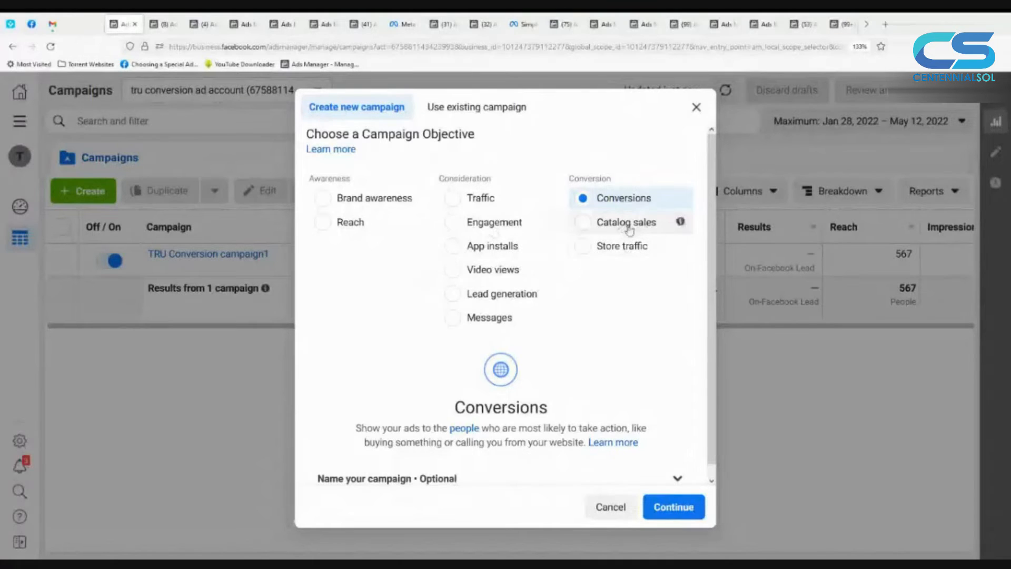
pyautogui.moveTo(652, 207)
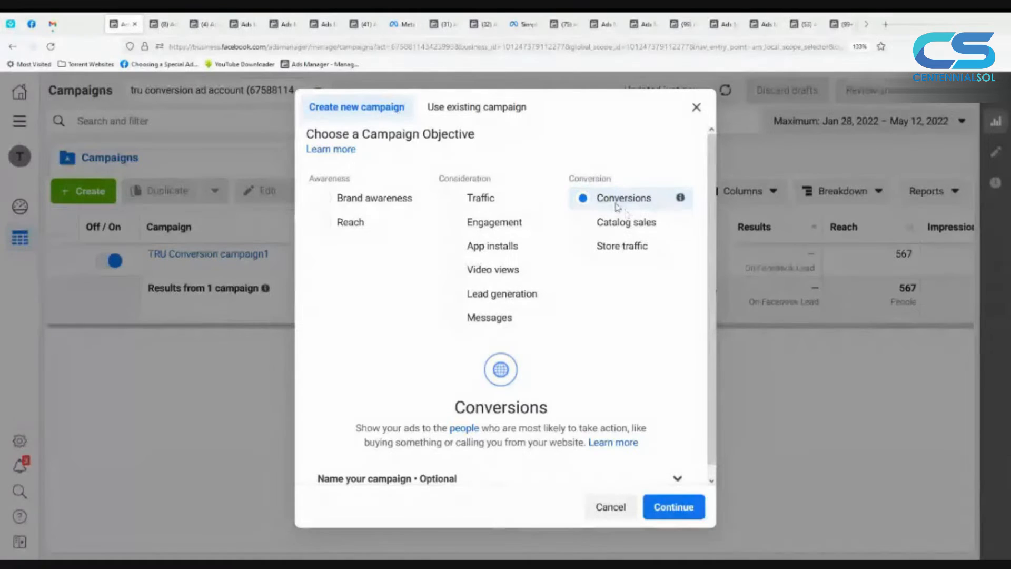
pyautogui.click(674, 507)
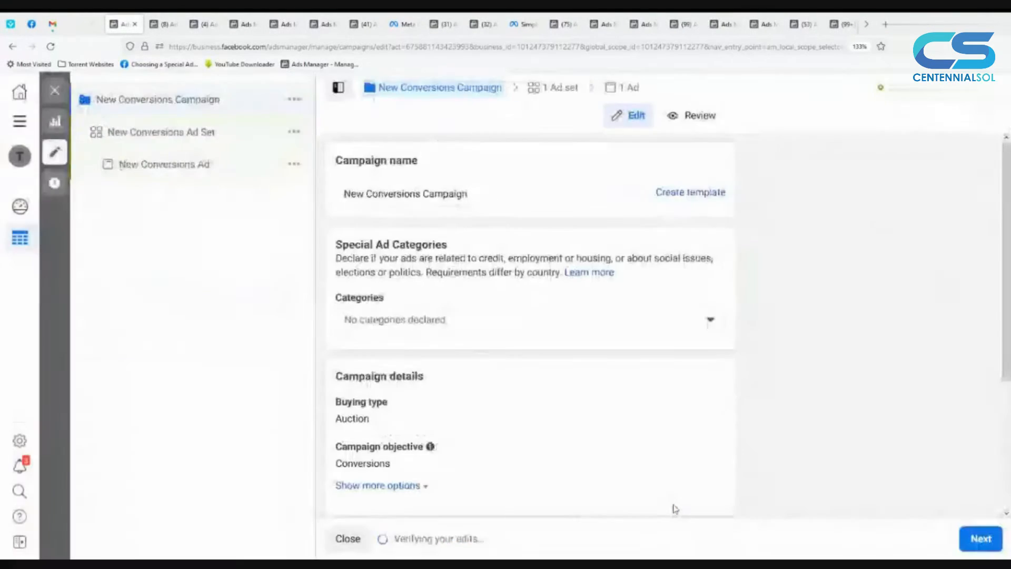
# Step: Review the campaign-level settings, leave A/B Test and Campaign Budget Optimization off, and continue to the ad set
pyautogui.scroll(-3, 515, 397)
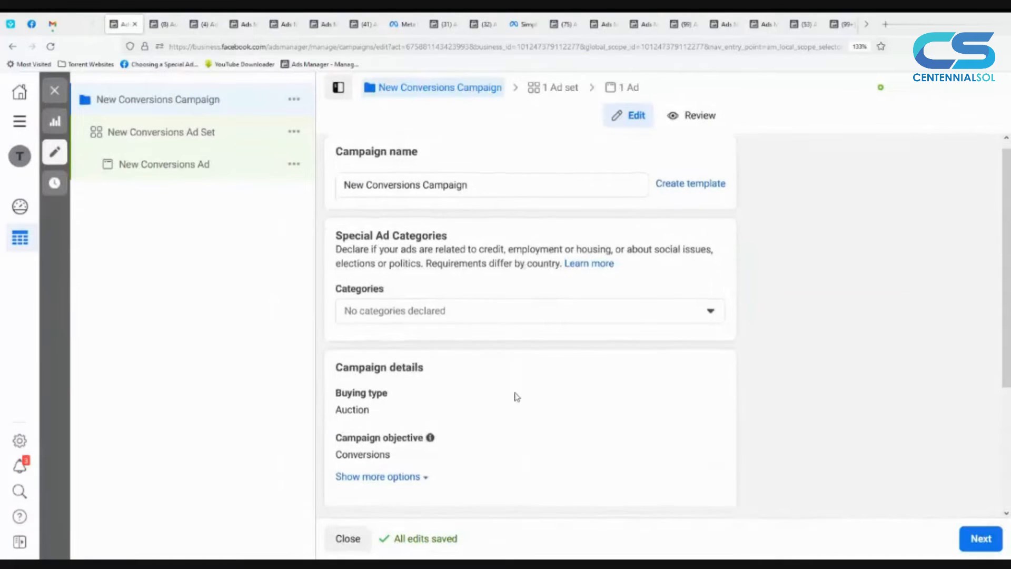
pyautogui.scroll(-1, 515, 397)
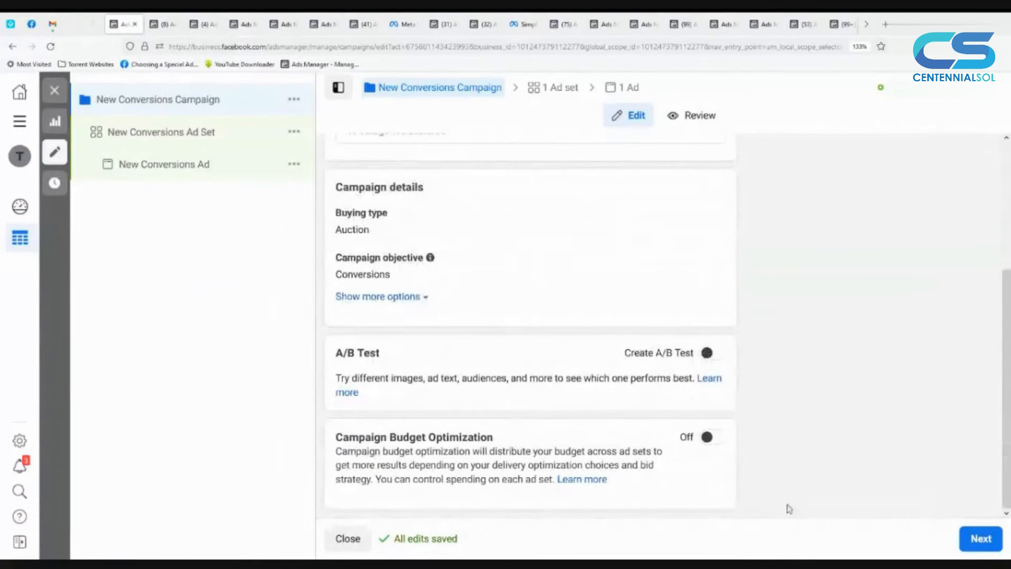
pyautogui.click(975, 539)
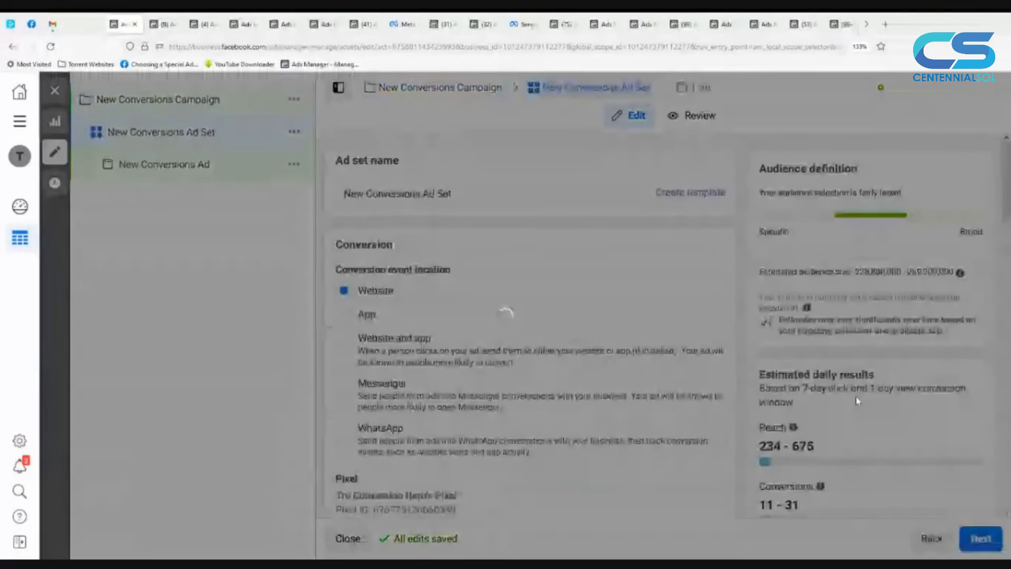
# Step: Examine the ad set's conversion event location options, its assigned pixel and the Conversion Event field without choosing an event
pyautogui.scroll(-1, 574, 273)
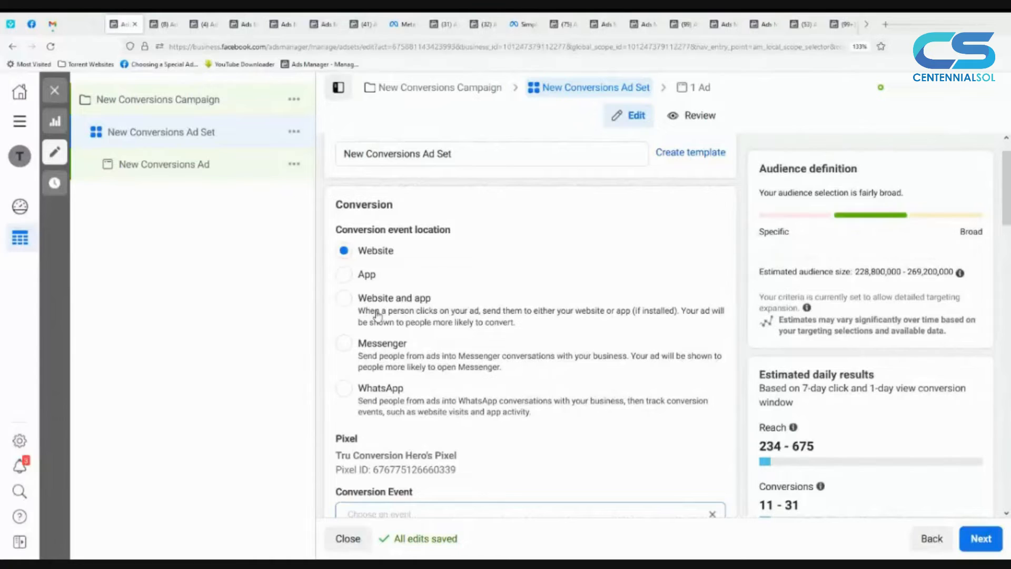
pyautogui.scroll(-1, 377, 315)
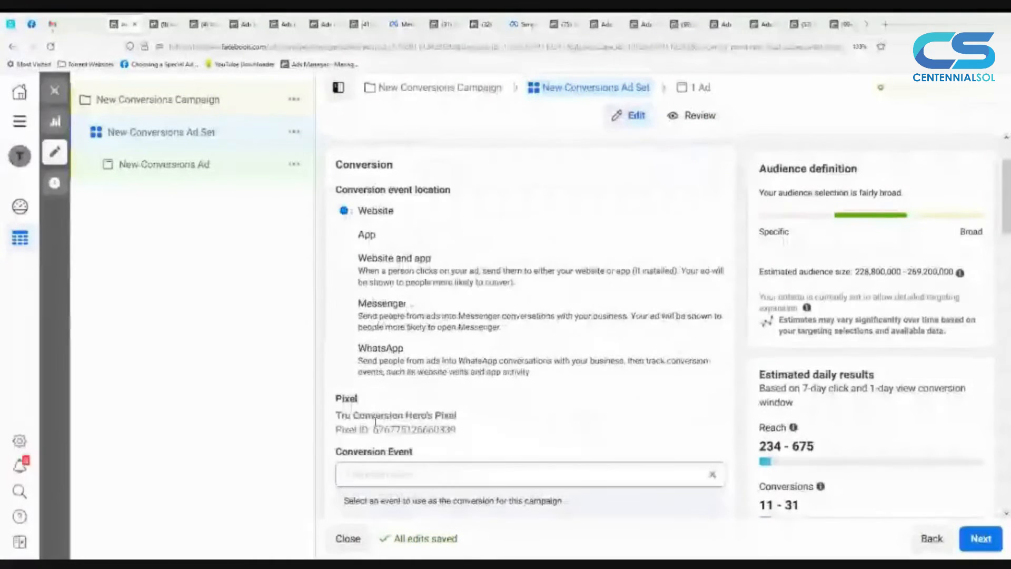
pyautogui.moveTo(354, 416); pyautogui.dragTo(437, 430)
pyautogui.doubleClick(436, 430)
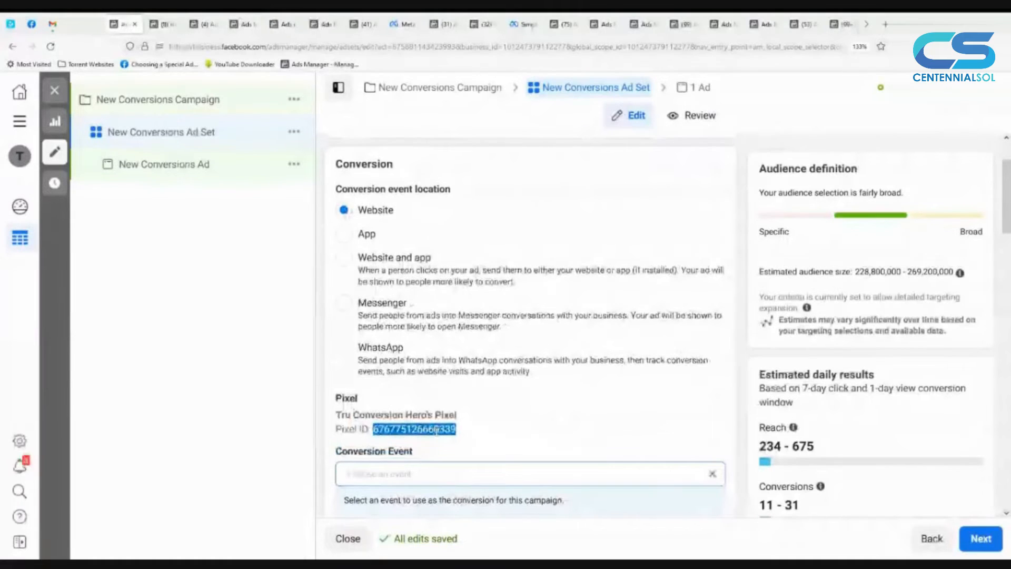
pyautogui.scroll(-1, 437, 430)
pyautogui.scroll(-2, 437, 432)
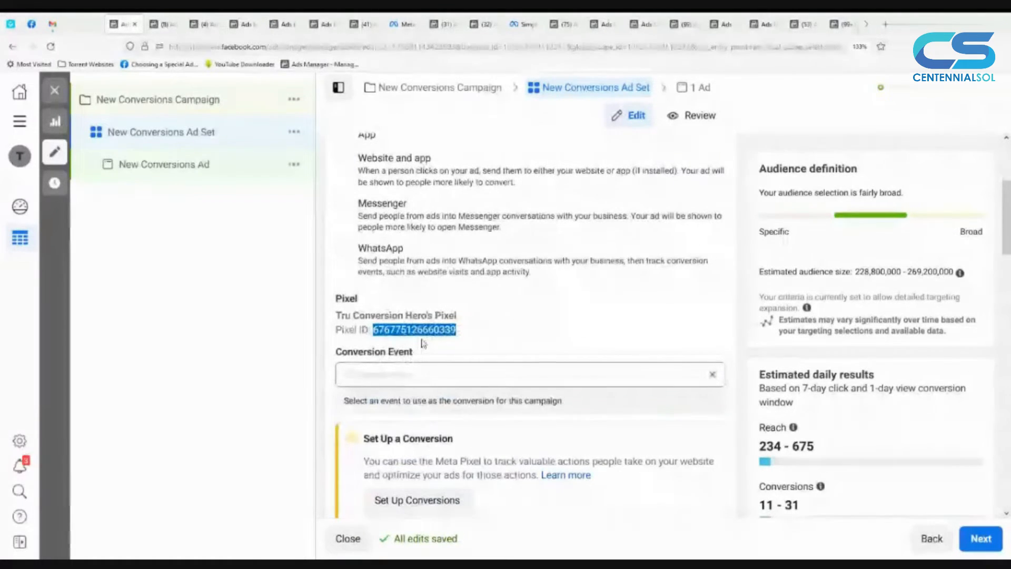
pyautogui.click(423, 375)
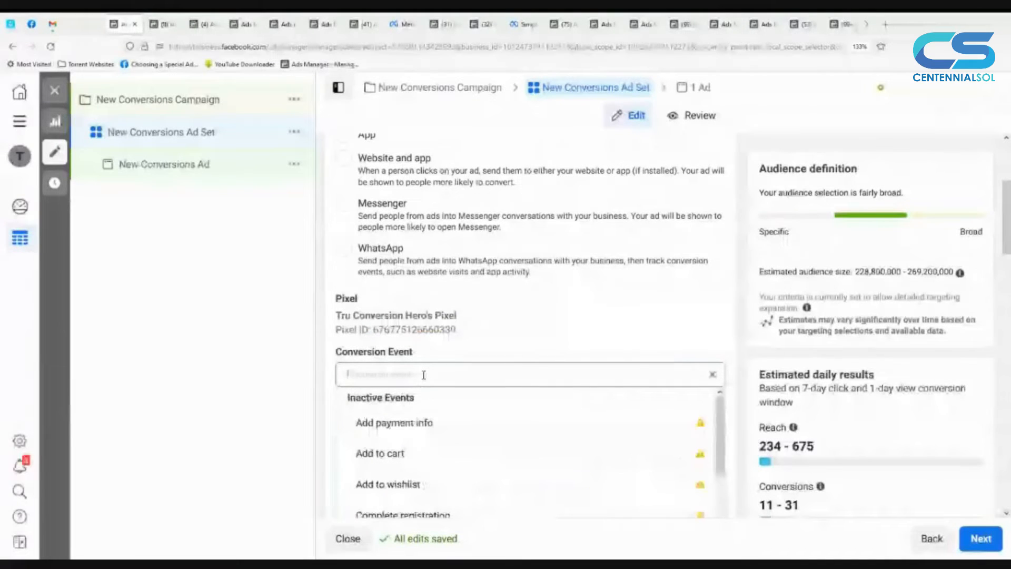
pyautogui.scroll(-1, 423, 374)
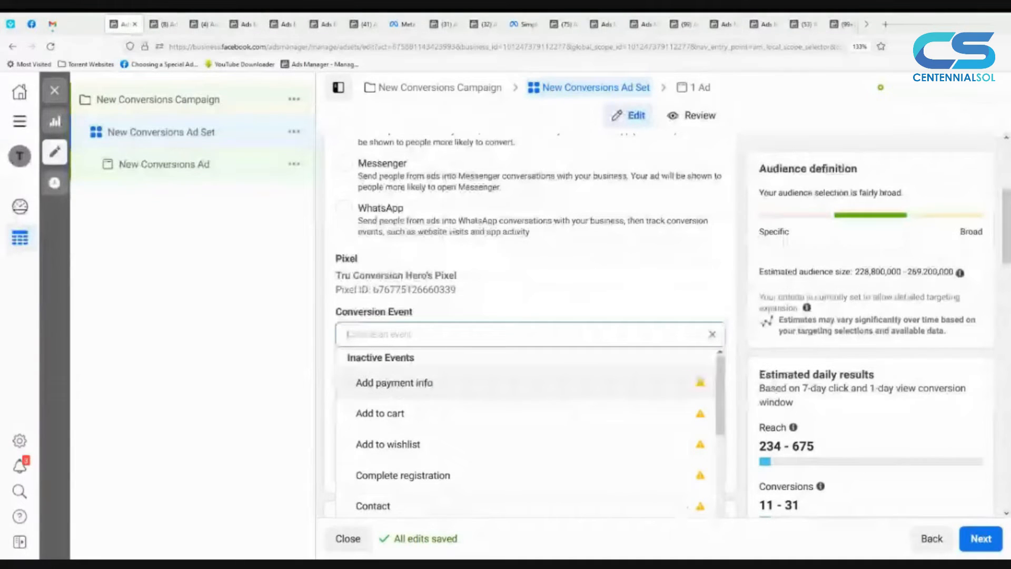
pyautogui.press('Escape')
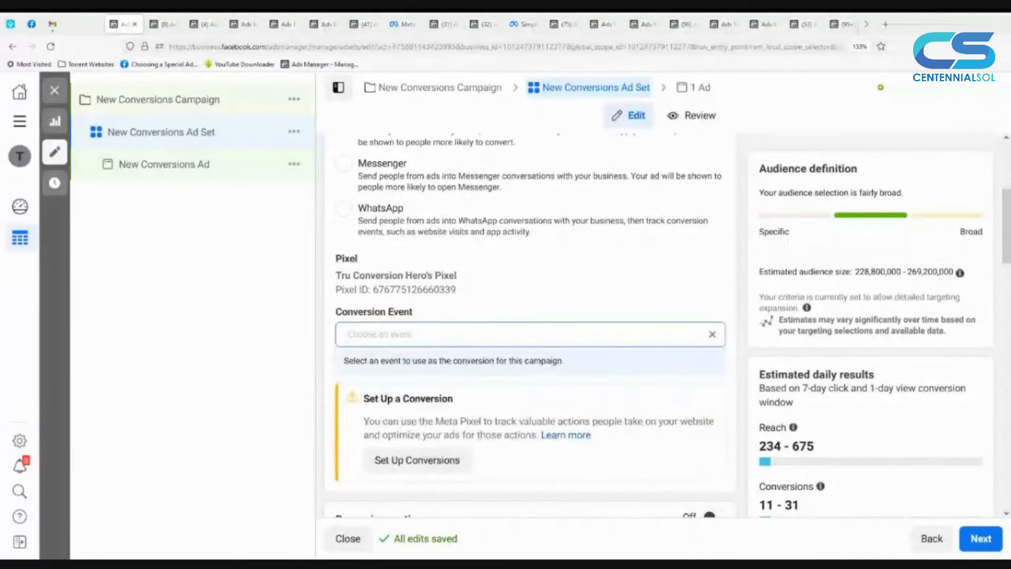
pyautogui.click(526, 334)
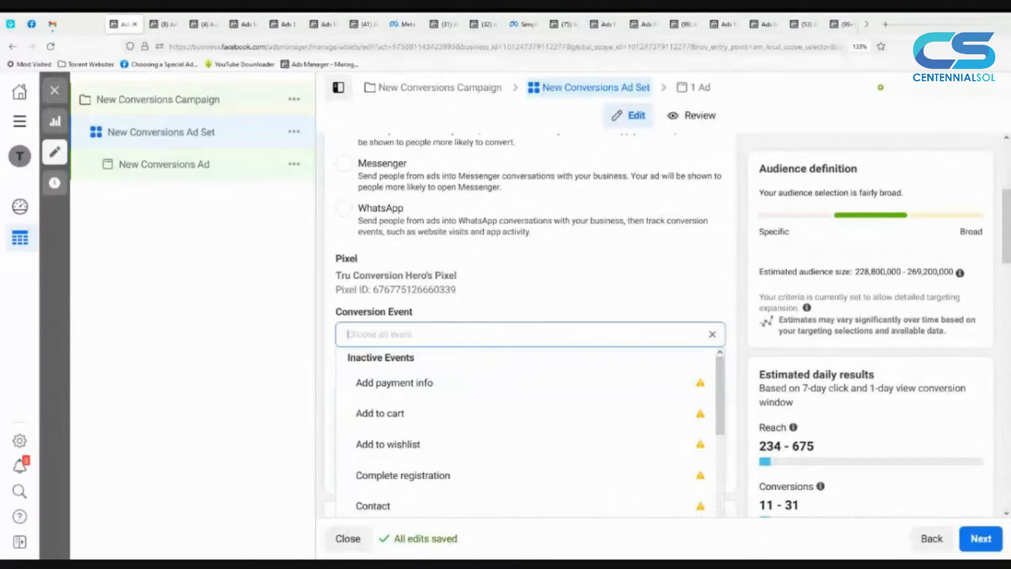
pyautogui.press('Escape')
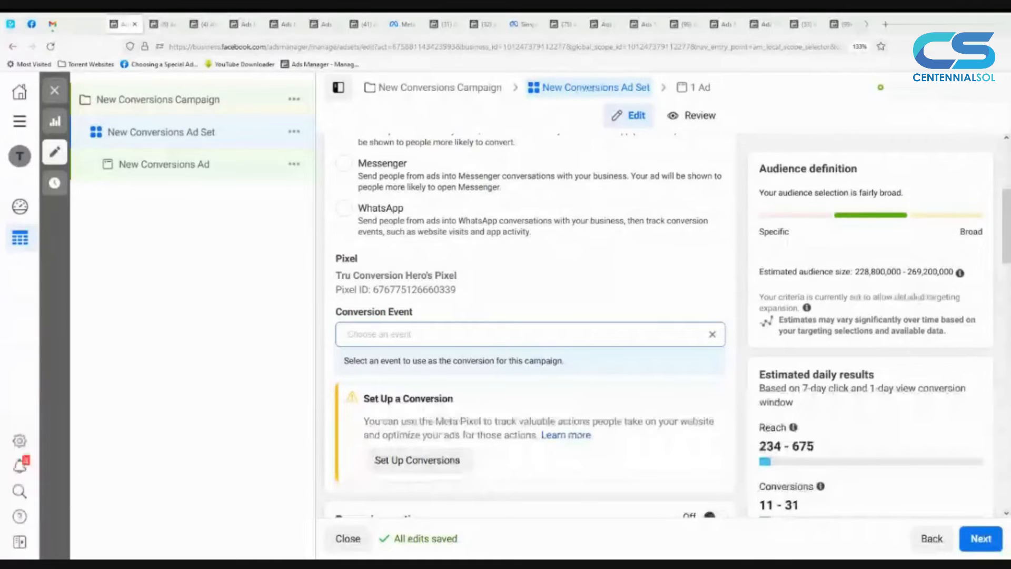
# Step: Open the Conversion Event choices and read through the event descriptions from Add payment info to View content
pyautogui.scroll(-2, 575, 216)
pyautogui.click(575, 216)
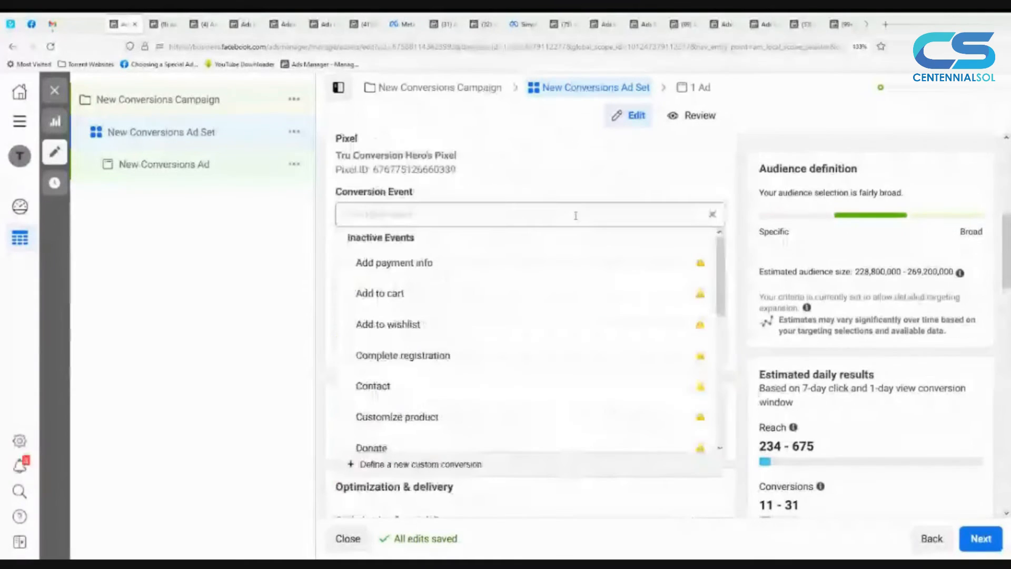
pyautogui.moveTo(485, 283)
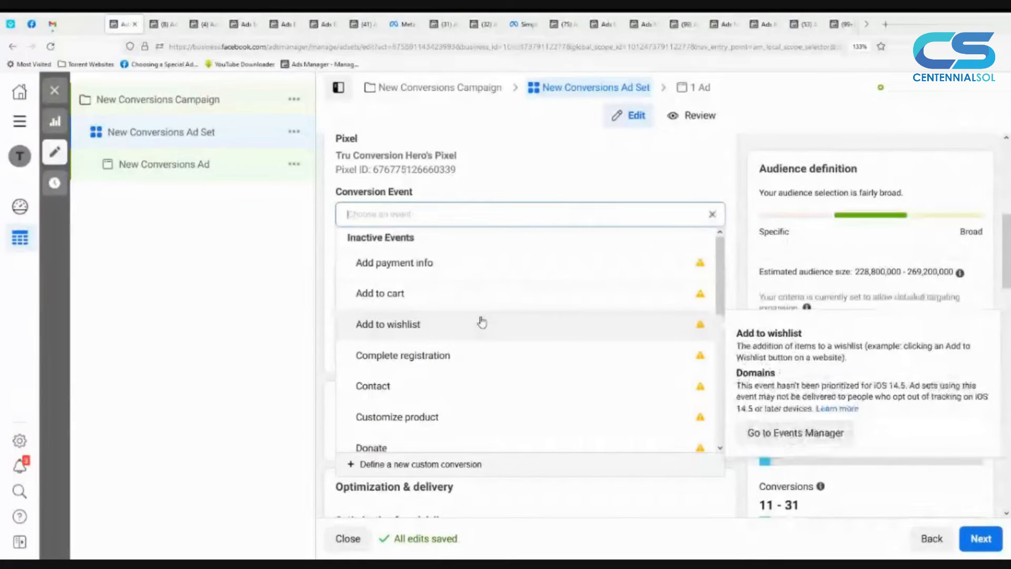
pyautogui.scroll(-1, 482, 321)
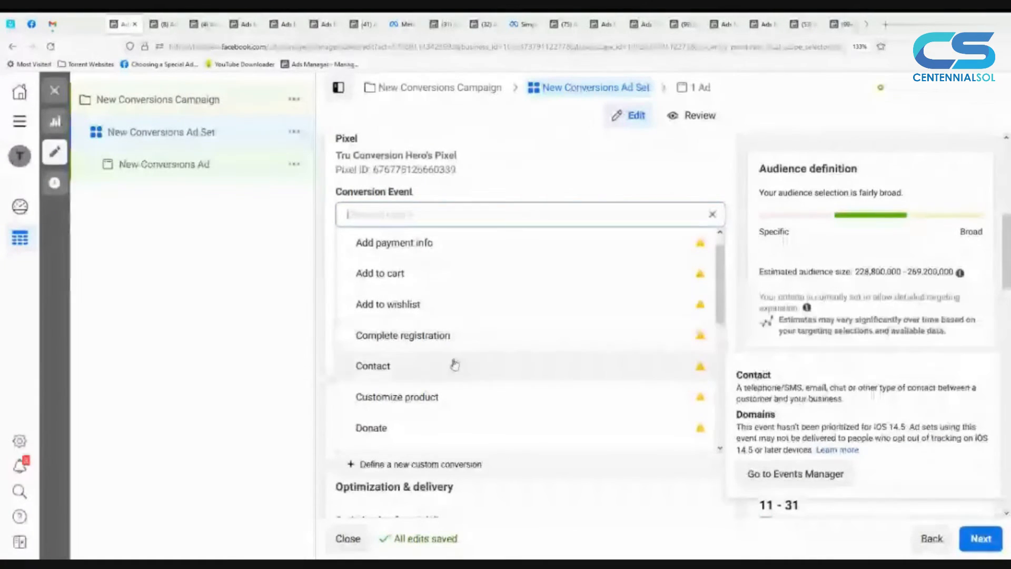
pyautogui.scroll(-3, 454, 347)
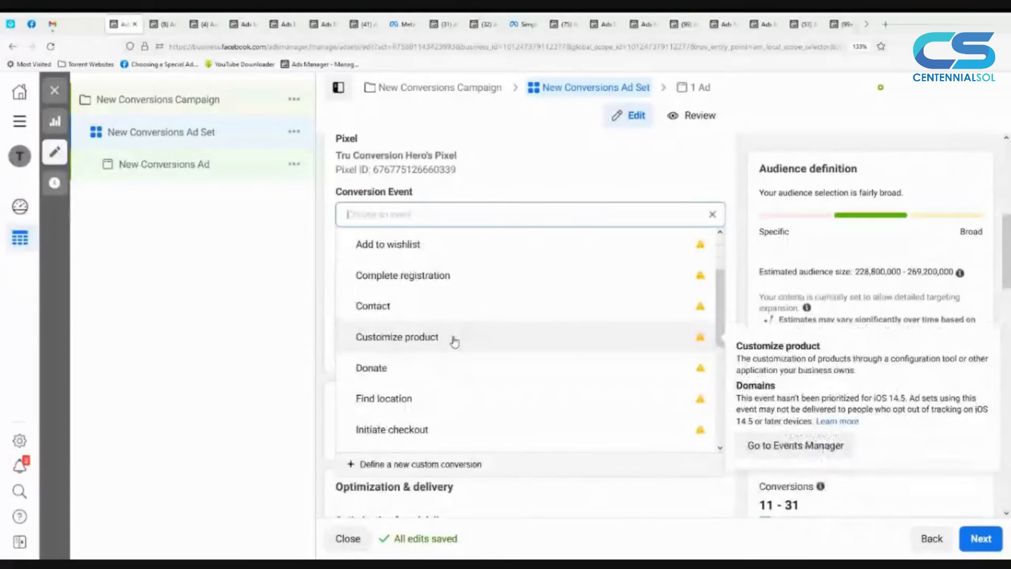
pyautogui.scroll(-2, 466, 375)
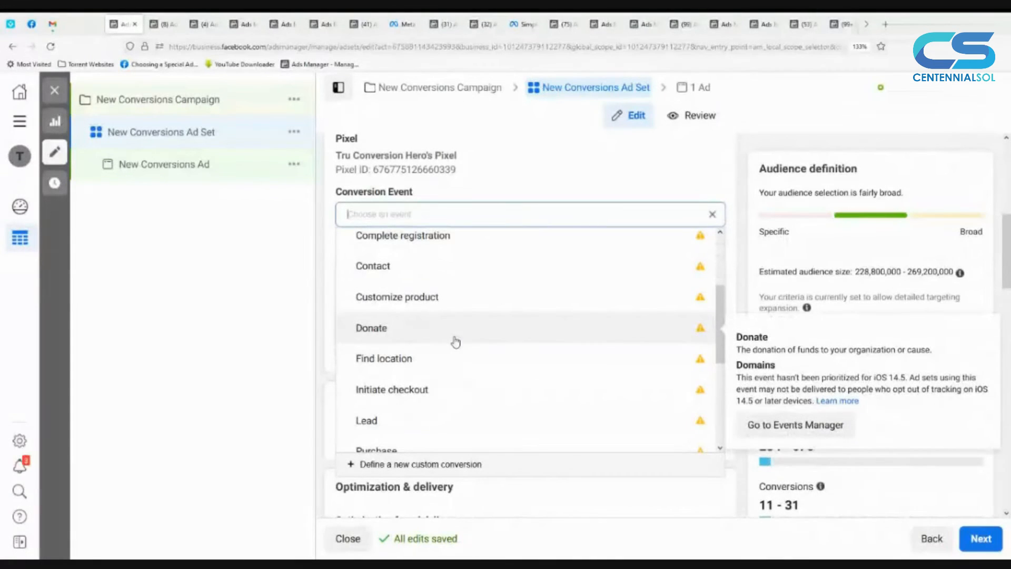
pyautogui.scroll(-2, 456, 342)
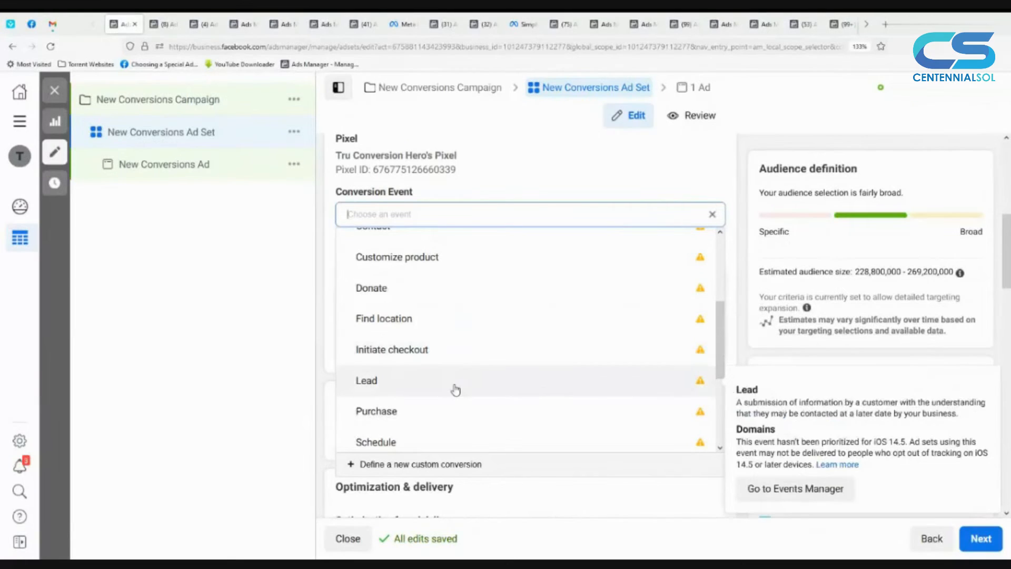
pyautogui.scroll(-1, 456, 389)
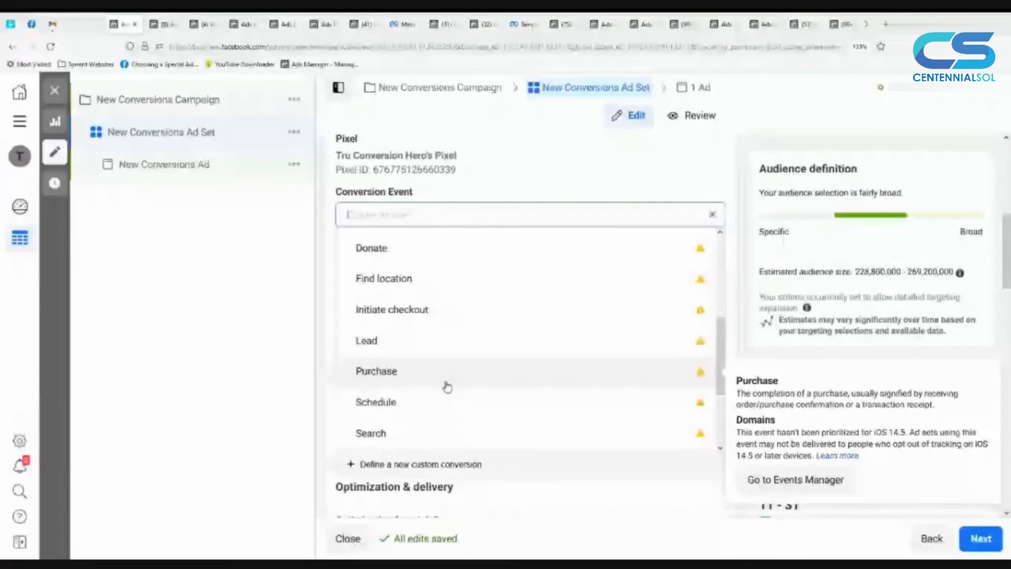
pyautogui.scroll(-1, 447, 387)
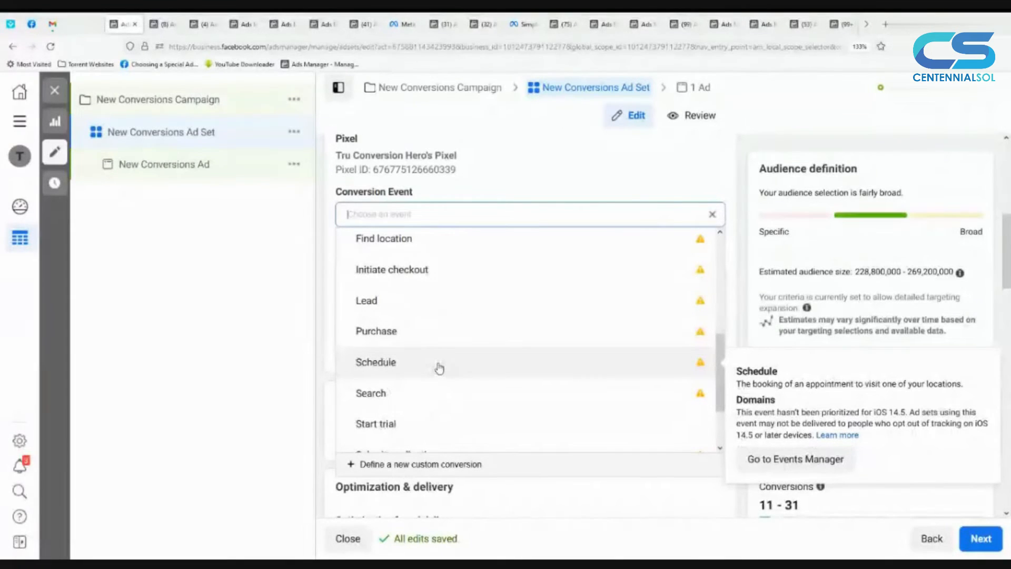
pyautogui.scroll(-1, 440, 368)
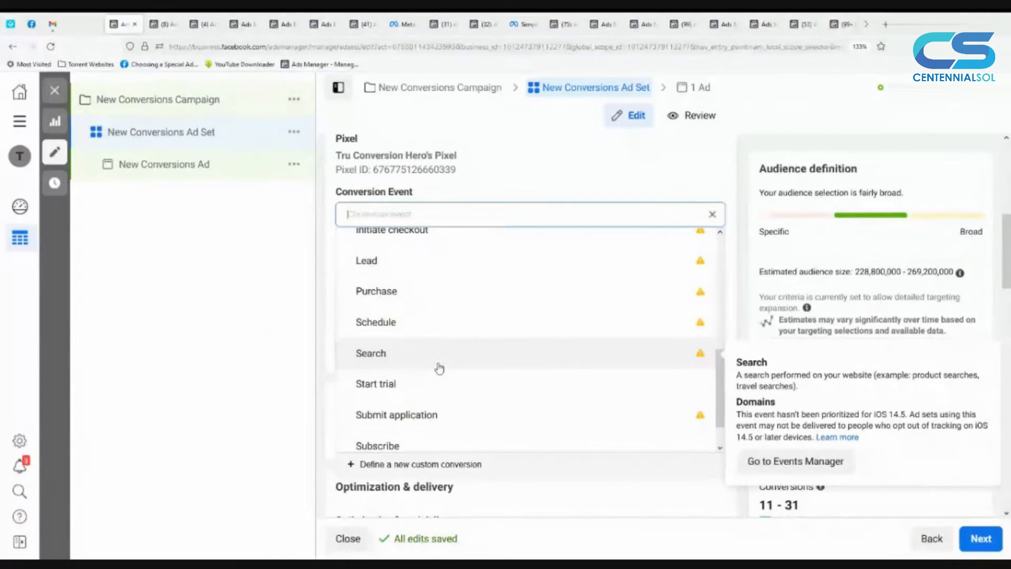
pyautogui.scroll(-1, 441, 373)
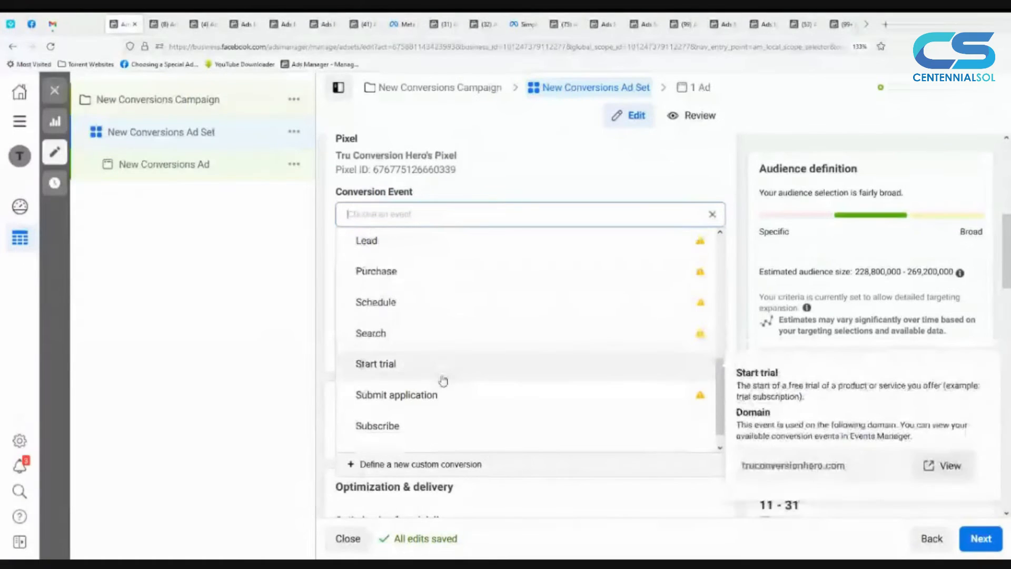
pyautogui.scroll(-1, 443, 381)
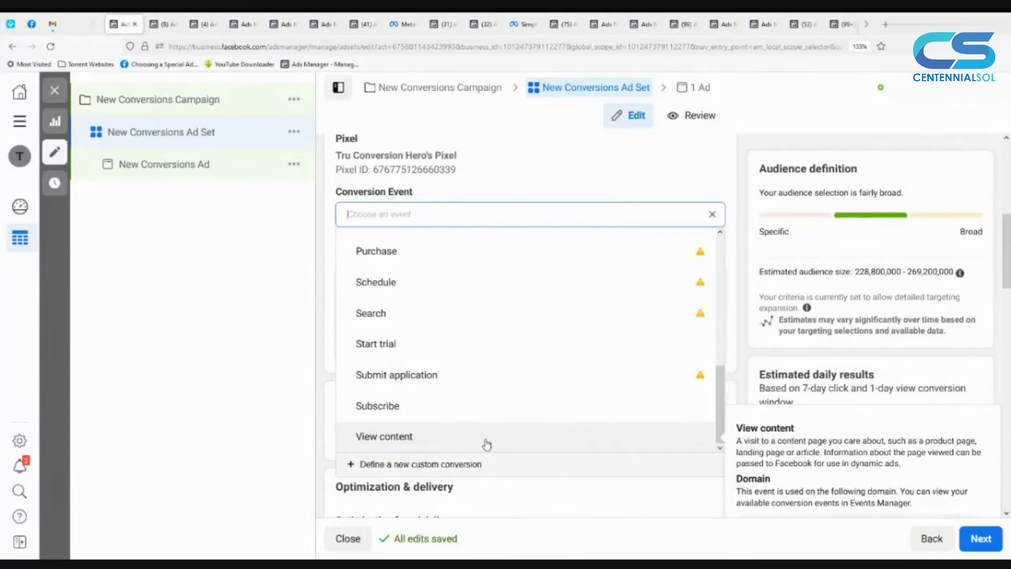
# Step: Browse the conversion event choices and set the ad set's conversion event to Purchase
pyautogui.scroll(5, 485, 437)
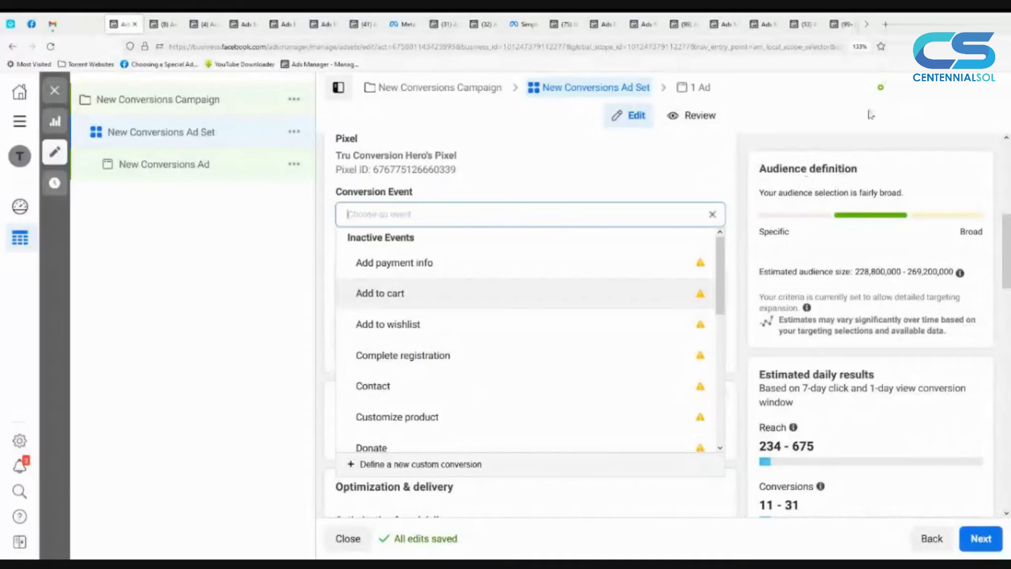
pyautogui.scroll(-5, 618, 300)
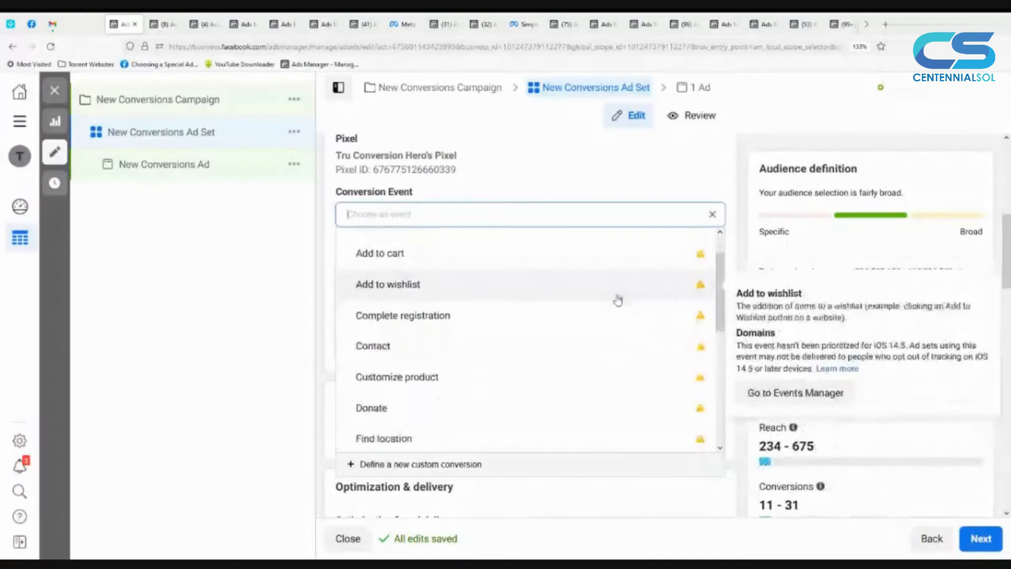
pyautogui.scroll(-1, 618, 300)
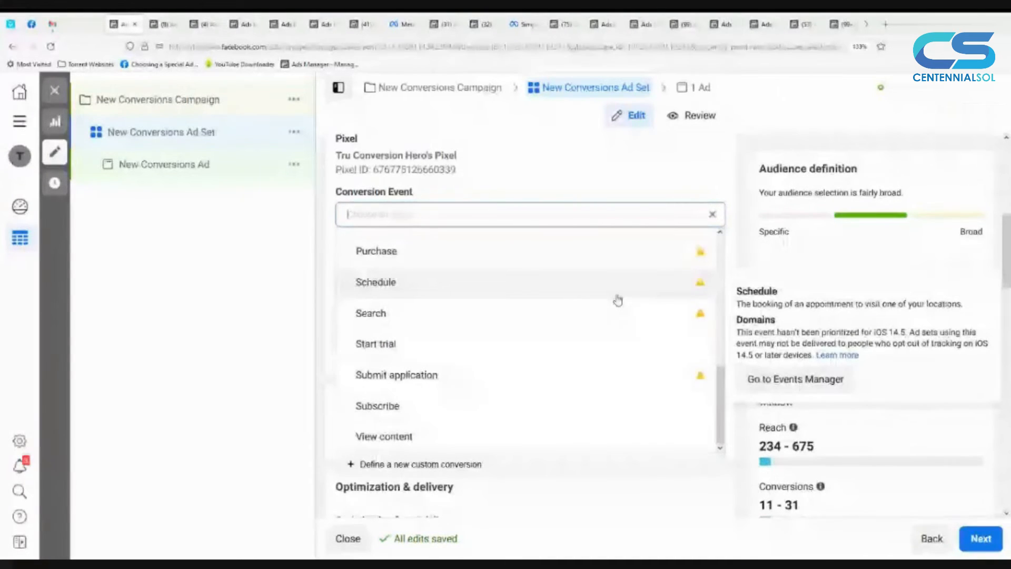
pyautogui.scroll(6, 618, 300)
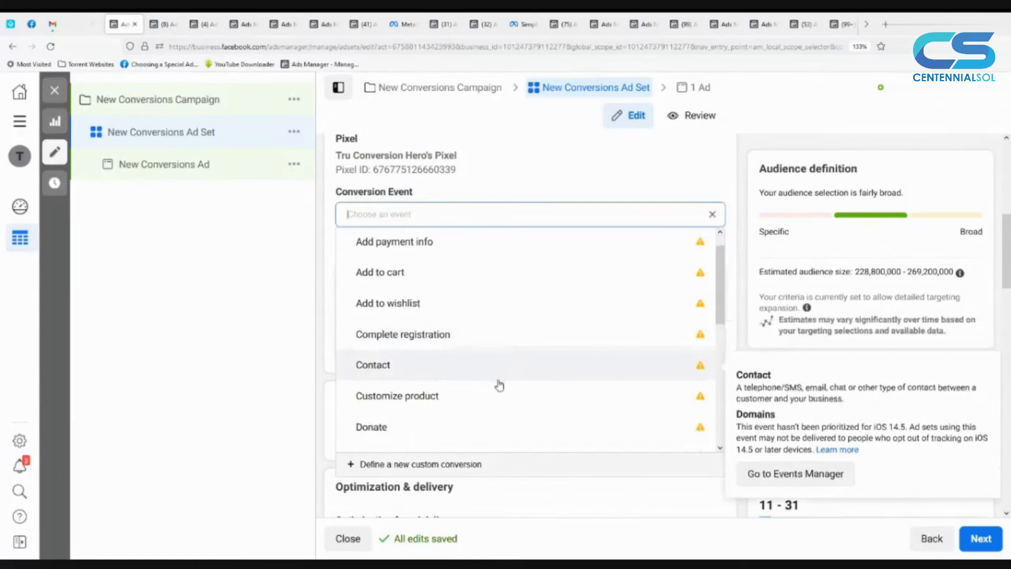
pyautogui.scroll(-3, 495, 387)
pyautogui.scroll(-3, 491, 391)
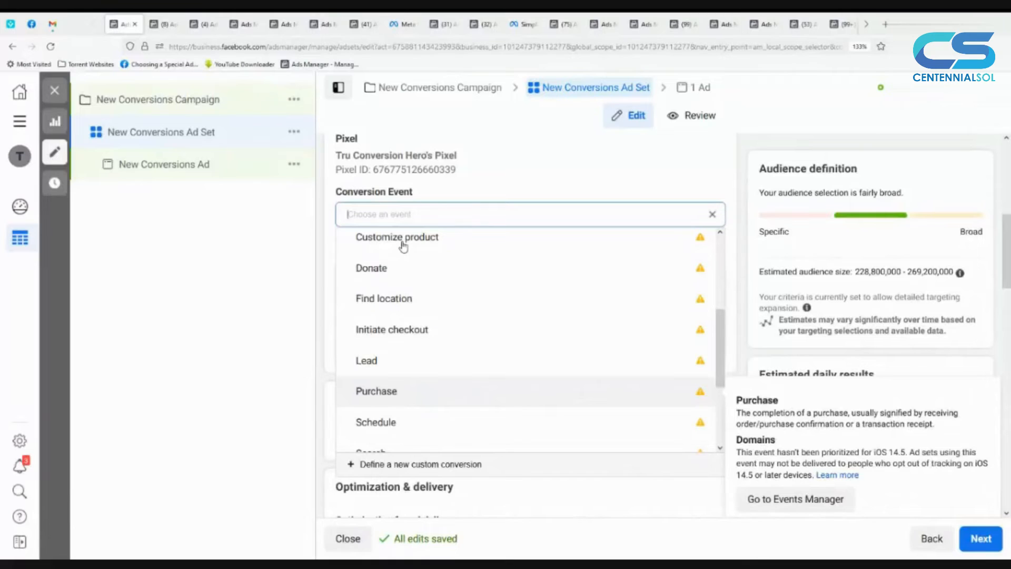
pyautogui.press('Return')
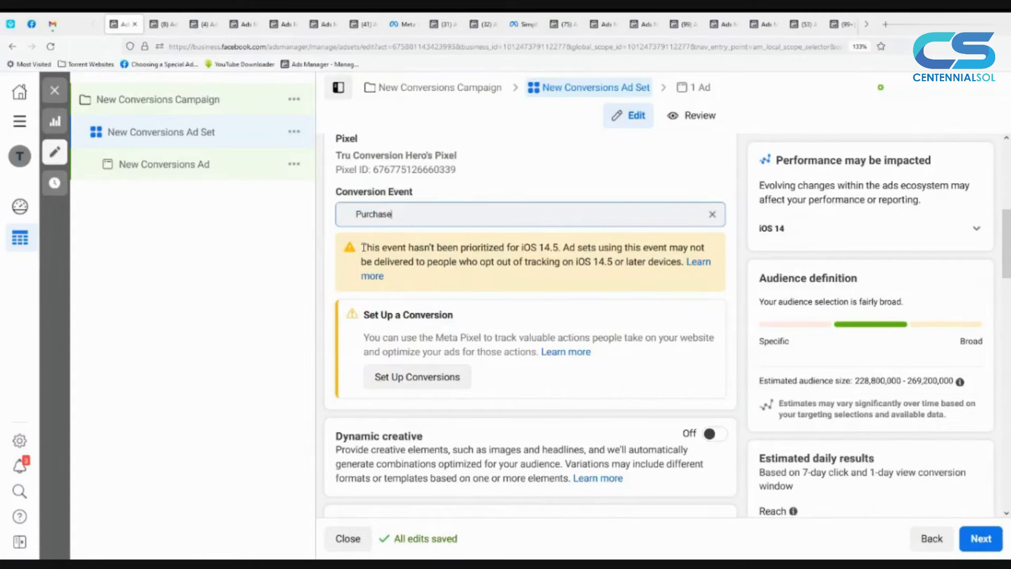
# Step: Read the iOS 14.5 prioritization notice shown for the selected Purchase conversion event
pyautogui.moveTo(362, 246); pyautogui.dragTo(643, 273)
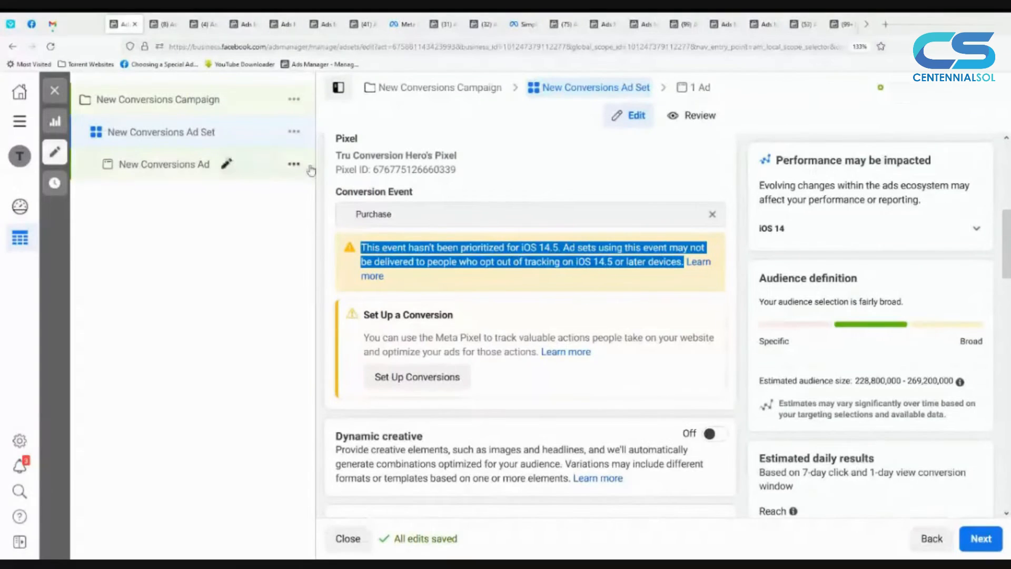
pyautogui.click(357, 214)
pyautogui.moveTo(357, 214); pyautogui.dragTo(397, 211)
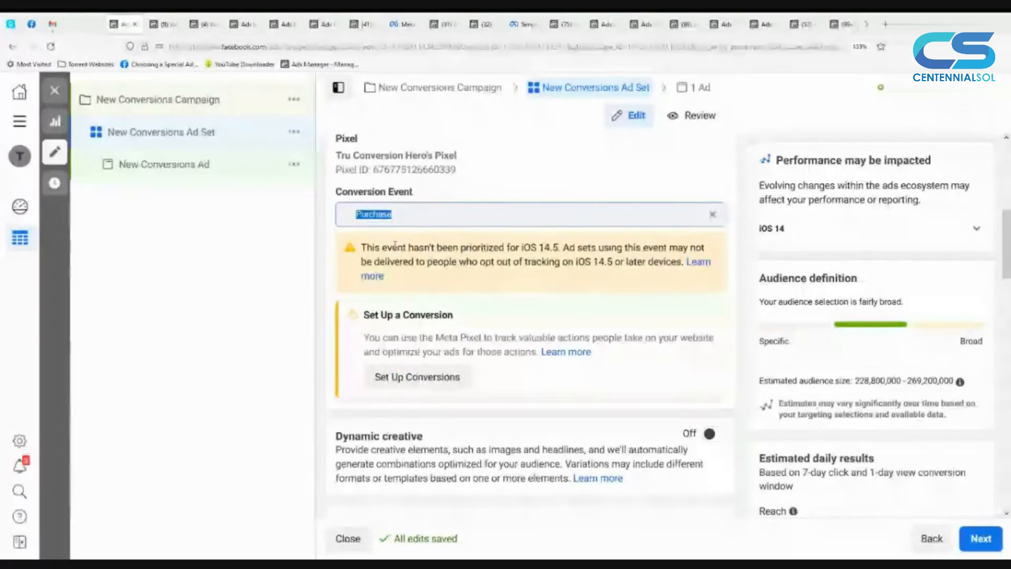
pyautogui.click(428, 218)
pyautogui.doubleClick(428, 218)
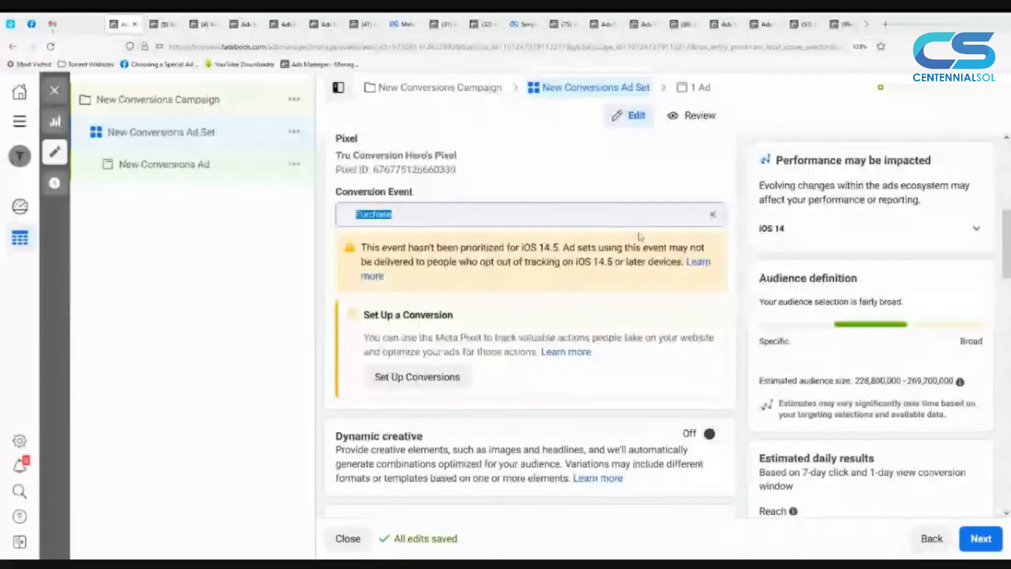
# Step: Clear the chosen conversion event and set it to Lead
pyautogui.click(713, 216)
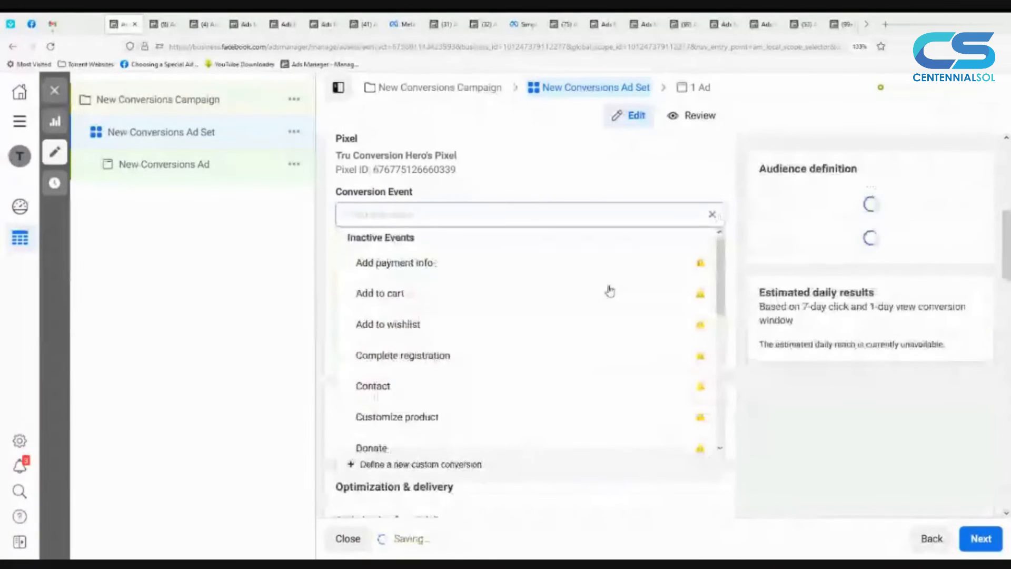
pyautogui.scroll(-2, 609, 291)
pyautogui.scroll(-1, 456, 425)
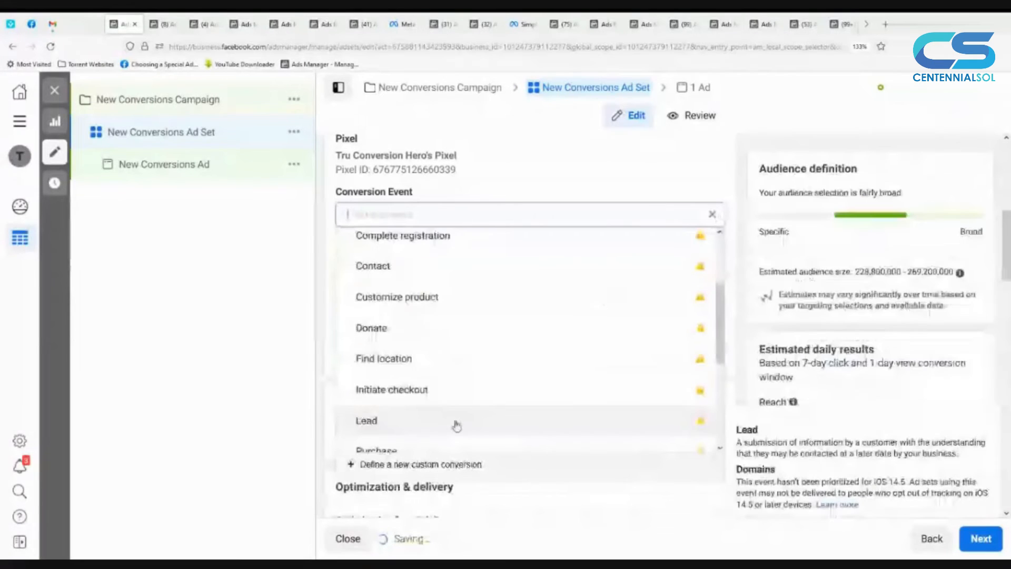
pyautogui.click(456, 425)
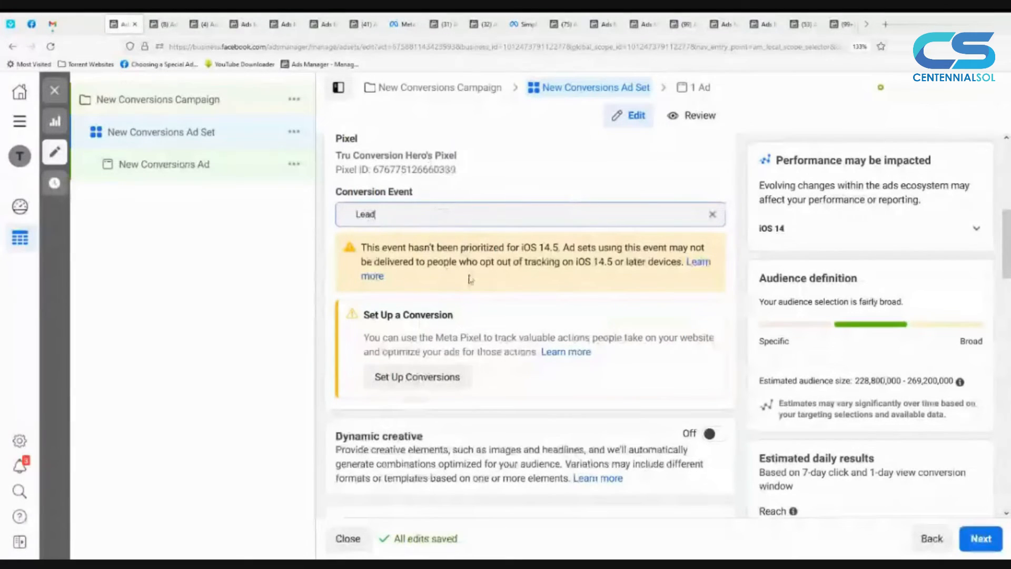
# Step: Review the ad set's dynamic creative, optimization and delivery, and audience settings, and continue to the ad
pyautogui.scroll(-2, 470, 279)
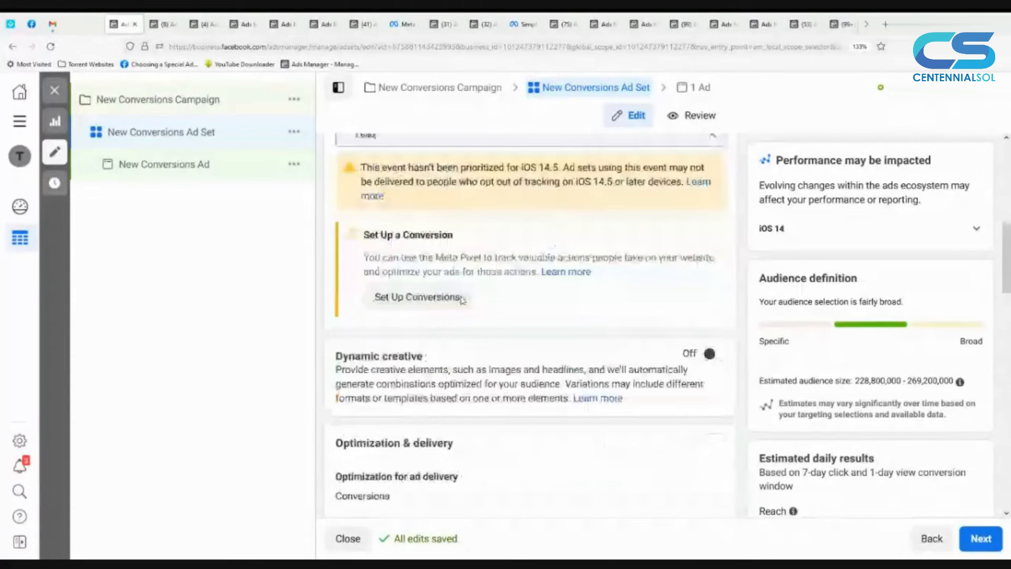
pyautogui.scroll(-2, 463, 300)
pyautogui.scroll(-2, 461, 296)
pyautogui.moveTo(463, 298)
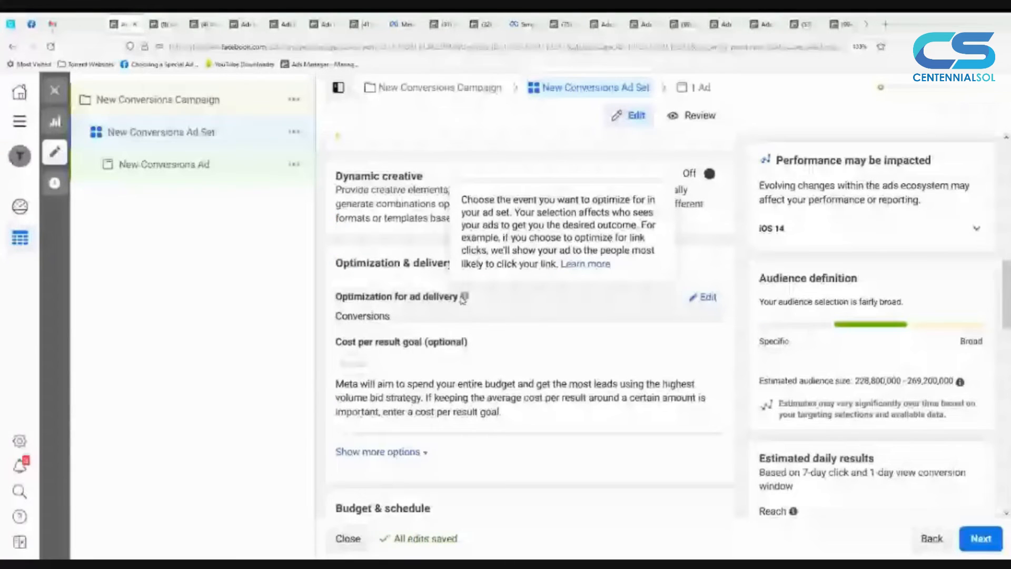
pyautogui.scroll(-5, 411, 379)
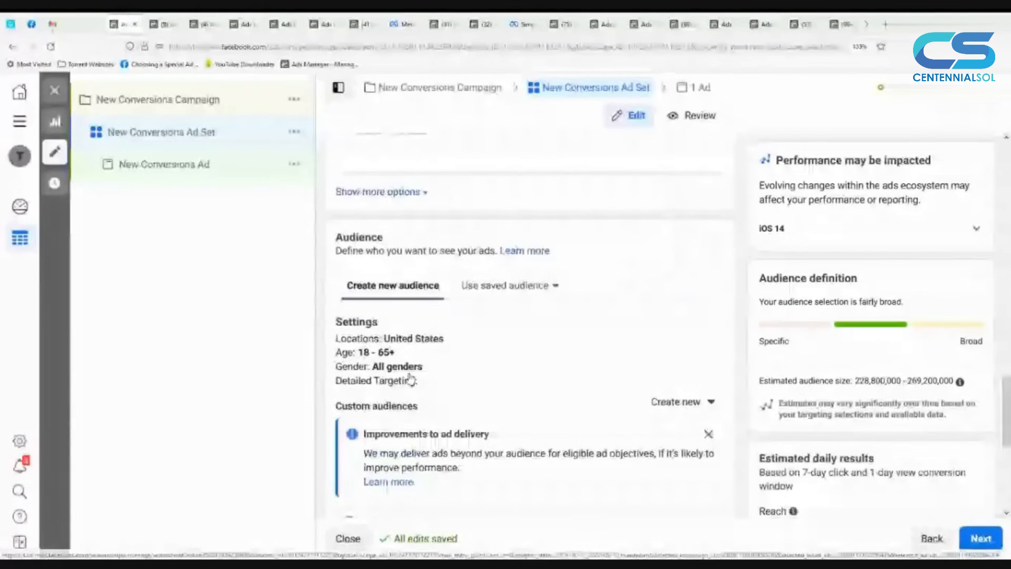
pyautogui.scroll(-1, 410, 379)
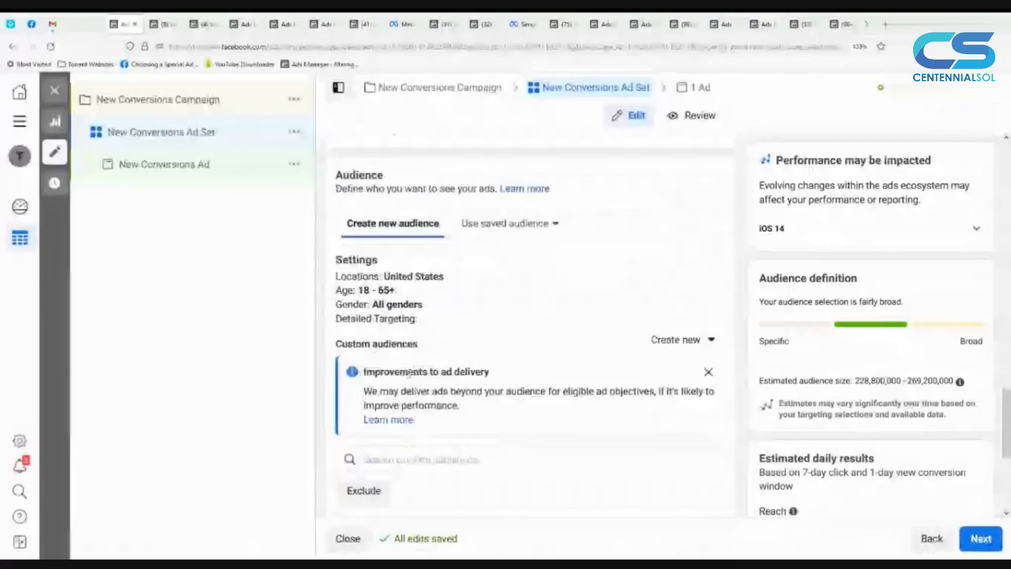
pyautogui.scroll(-5, 410, 373)
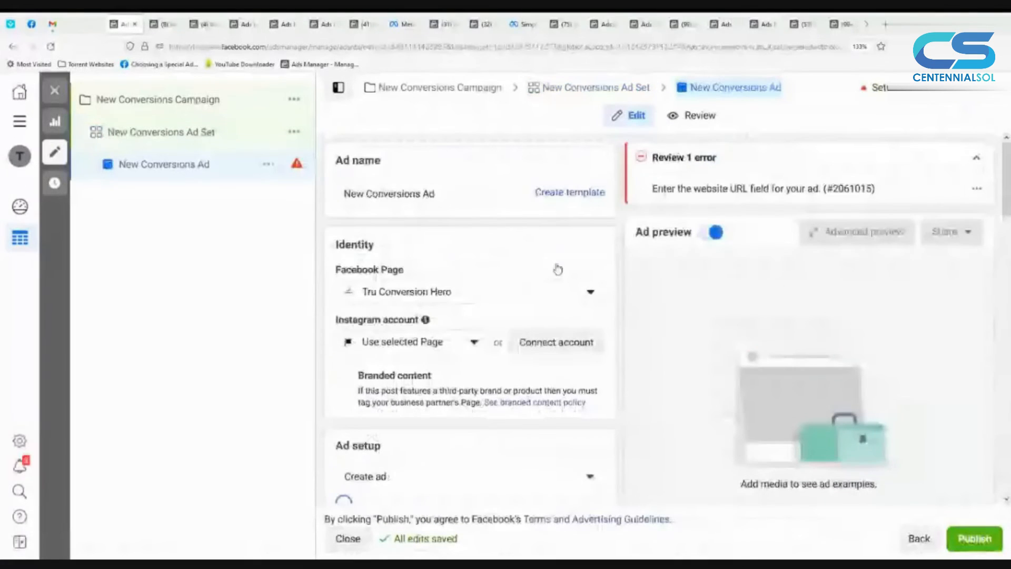
# Step: Examine the ad's identity settings, the Ad setup choices, and the creative source and format options
pyautogui.scroll(-1, 558, 269)
pyautogui.scroll(-1, 550, 271)
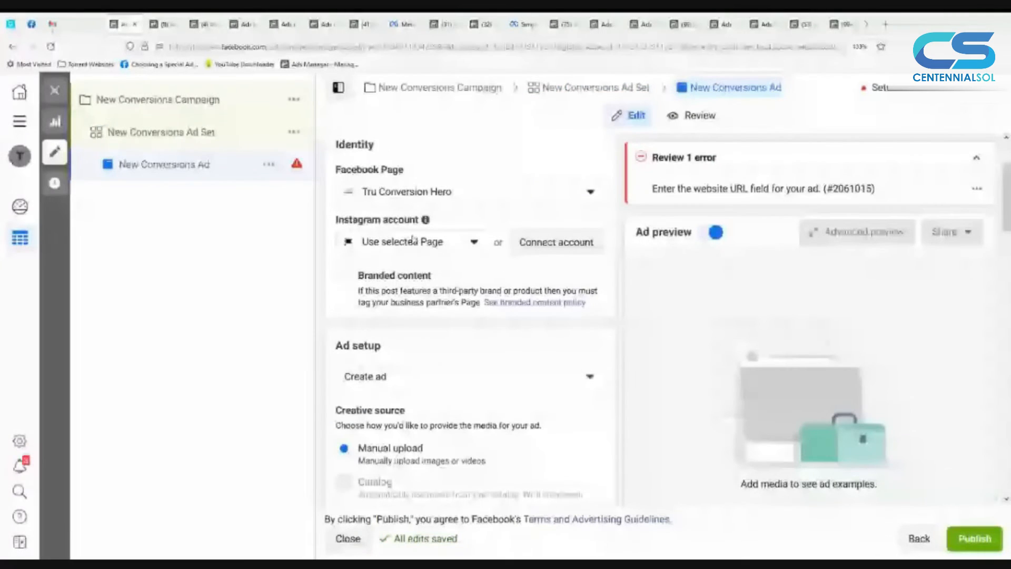
pyautogui.scroll(-1, 454, 351)
pyautogui.scroll(-2, 454, 351)
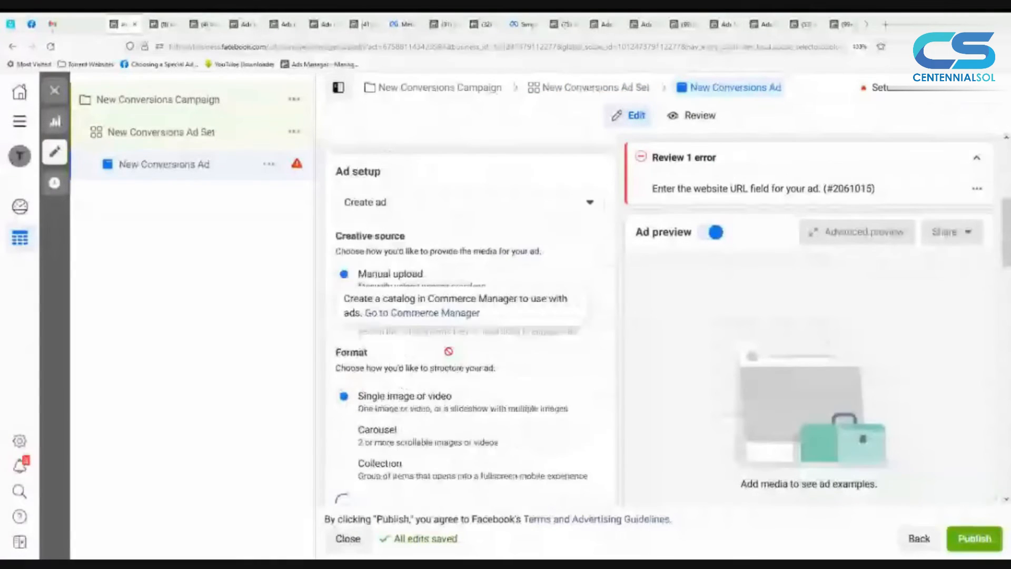
pyautogui.scroll(-1, 390, 370)
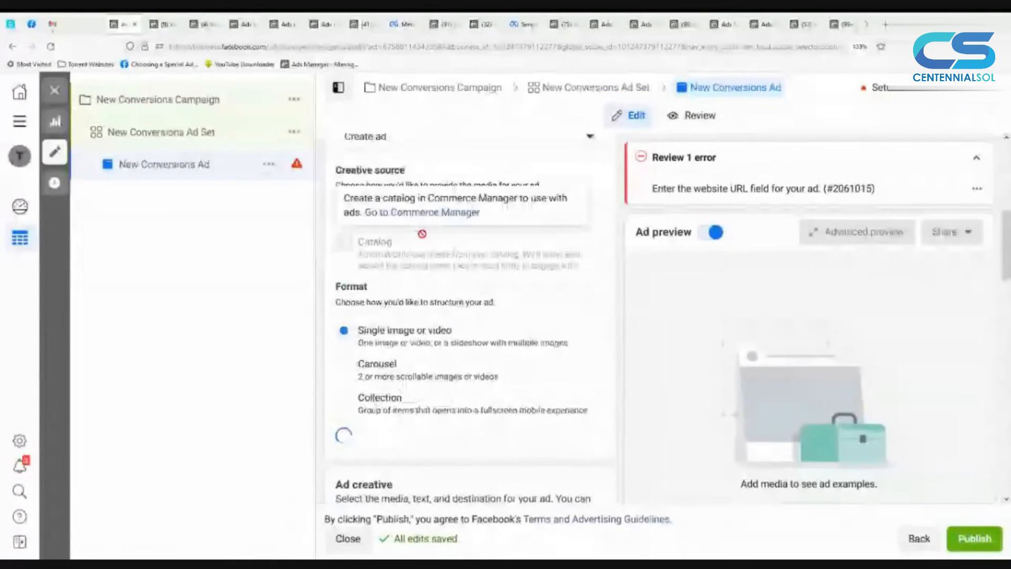
pyautogui.scroll(1, 430, 218)
pyautogui.click(430, 219)
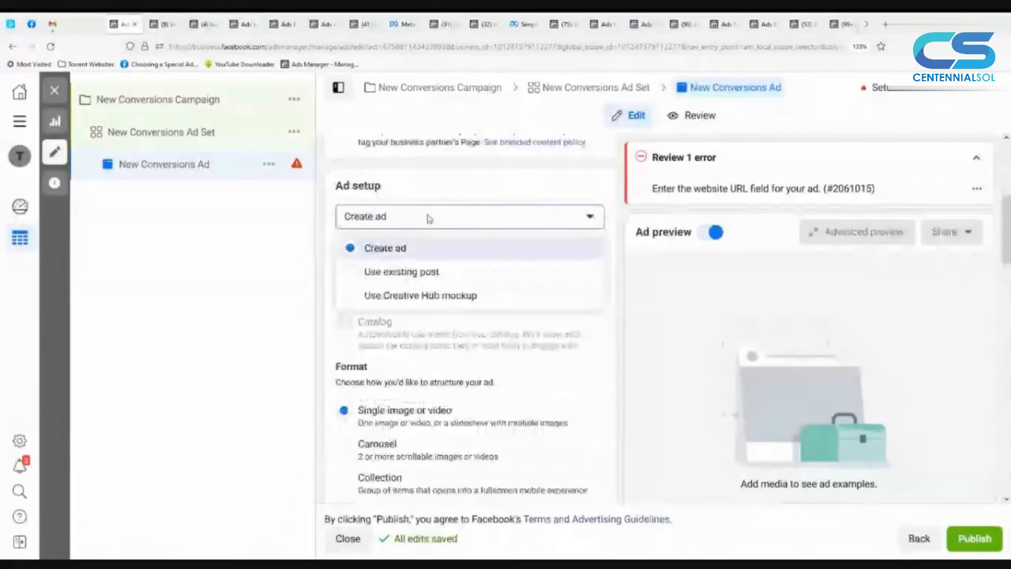
pyautogui.scroll(-2, 450, 283)
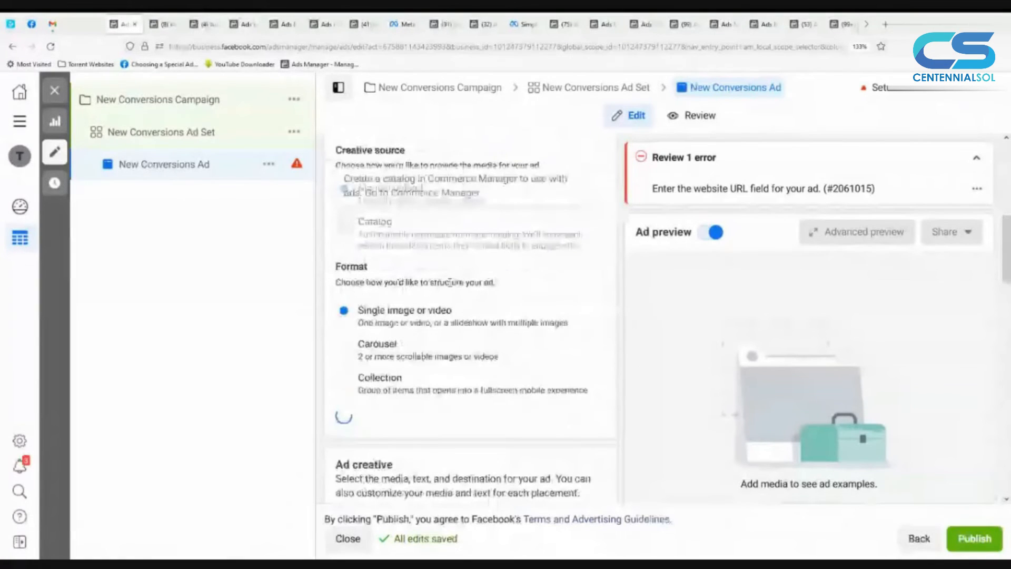
pyautogui.scroll(-1, 450, 283)
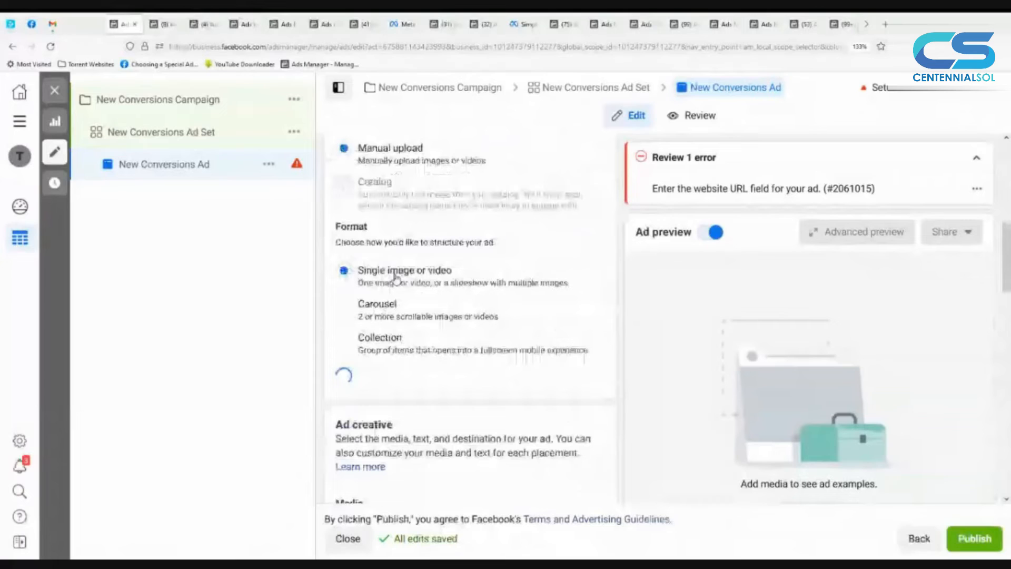
pyautogui.doubleClick(396, 273)
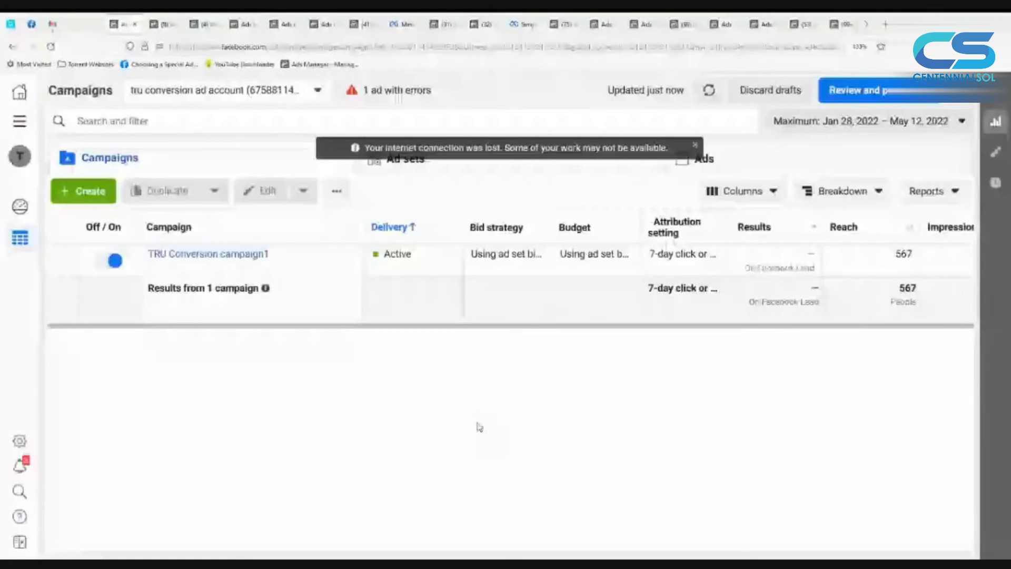
# Step: Create a new campaign with the Lead generation objective
pyautogui.click(91, 201)
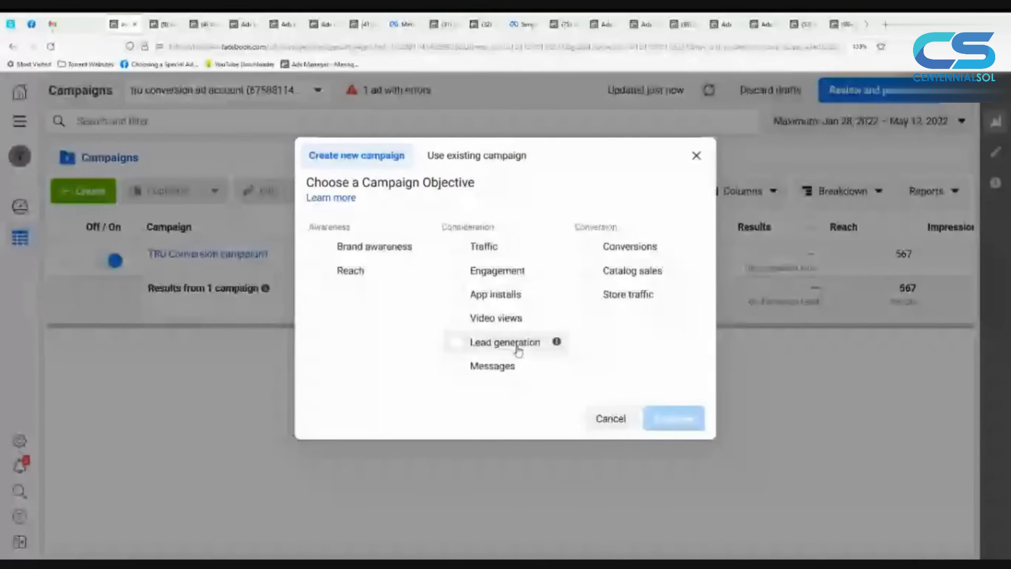
pyautogui.click(518, 349)
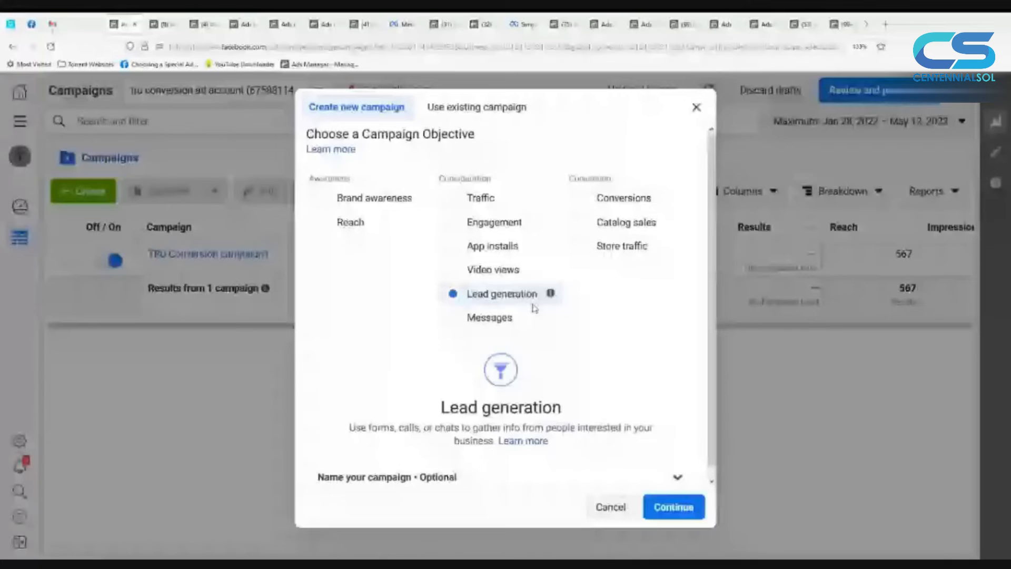
pyautogui.click(668, 510)
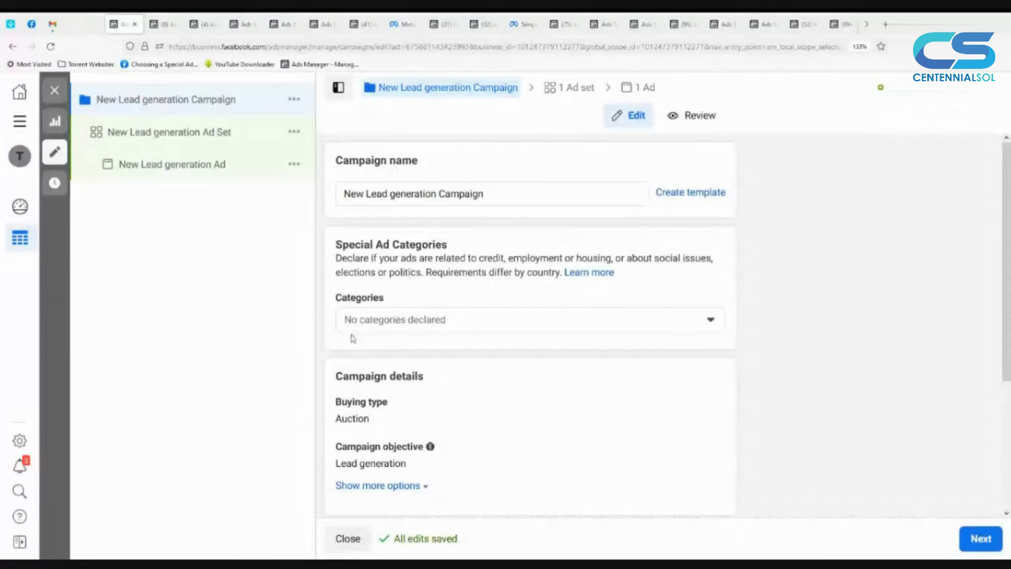
# Step: Review the Lead generation campaign's details, A/B Test and Campaign Budget Optimization settings, and continue to its ad set
pyautogui.scroll(-1, 488, 377)
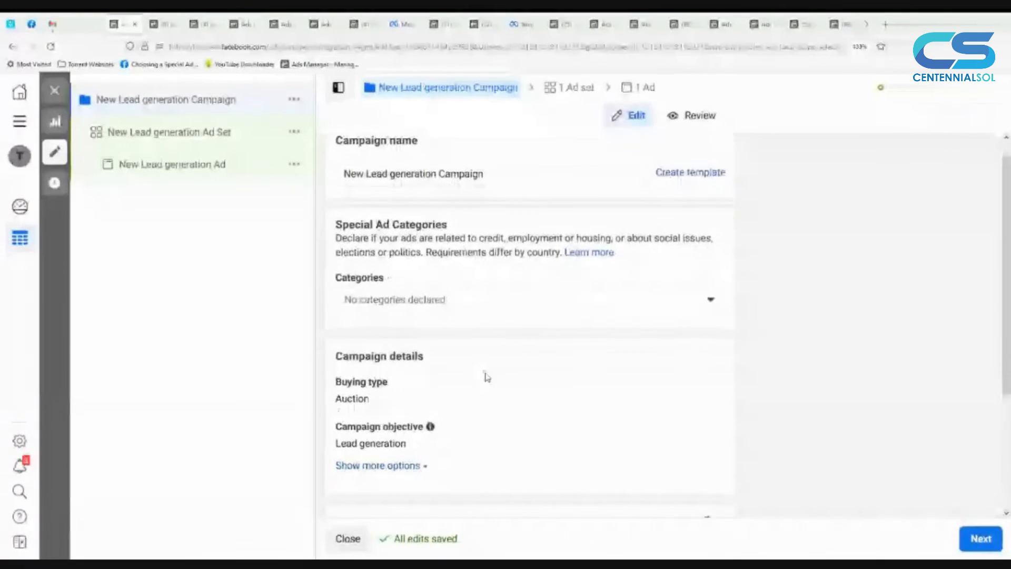
pyautogui.scroll(-3, 487, 377)
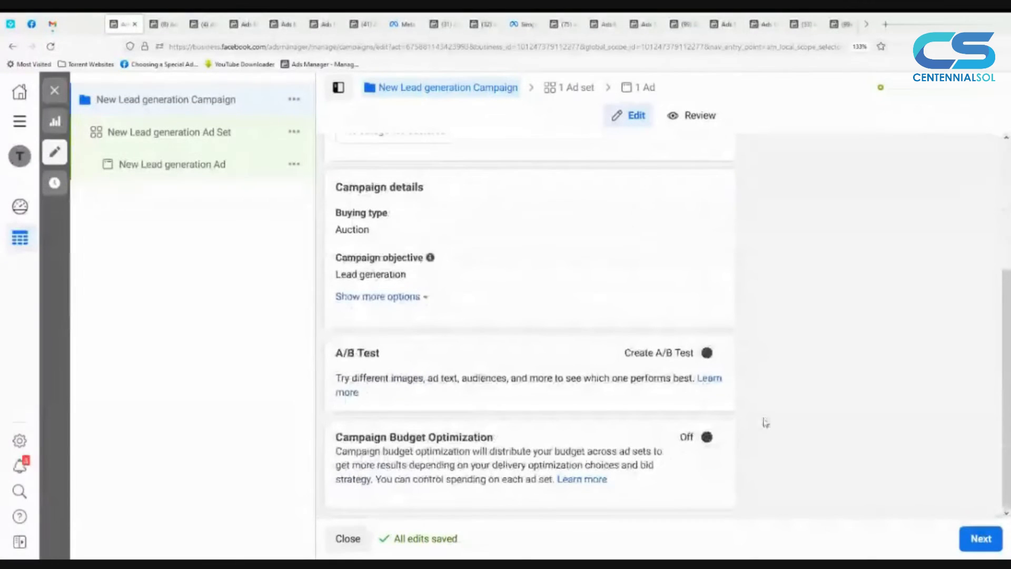
pyautogui.click(993, 538)
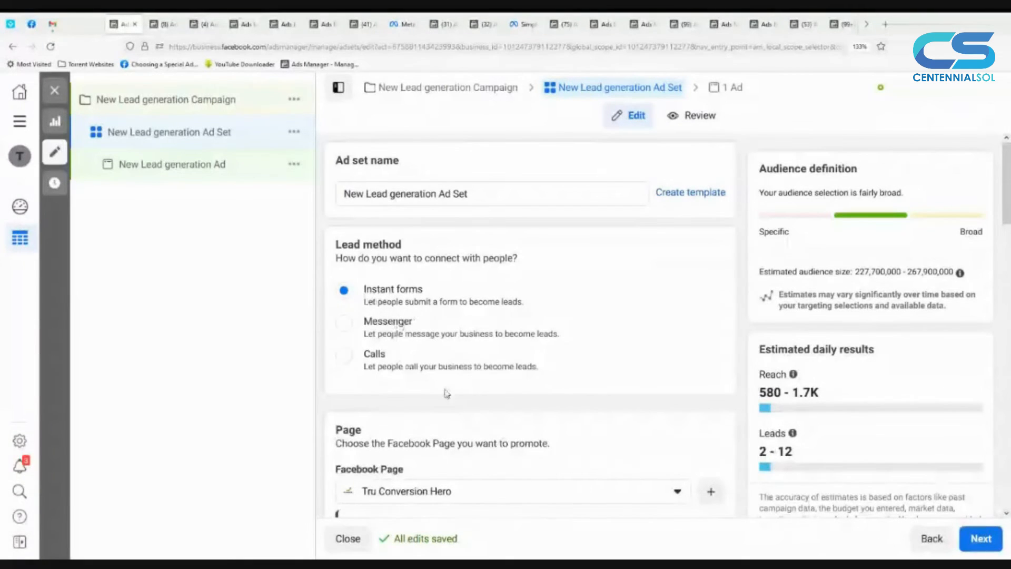
# Step: Examine the ad set's lead methods, the Facebook Page's Lead Ads Terms notice, and the optimization and budget settings
pyautogui.scroll(-1, 492, 456)
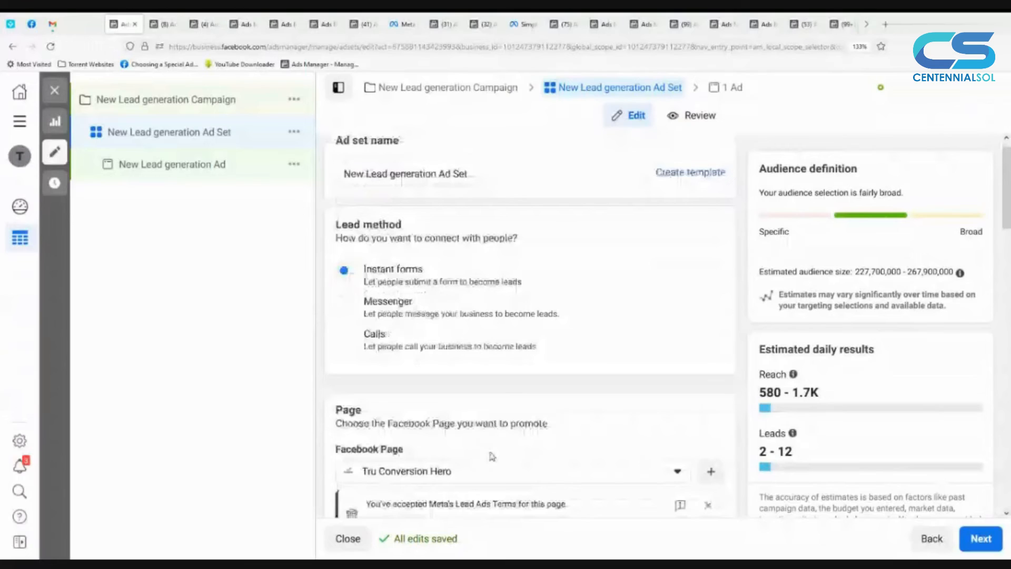
pyautogui.scroll(-3, 492, 456)
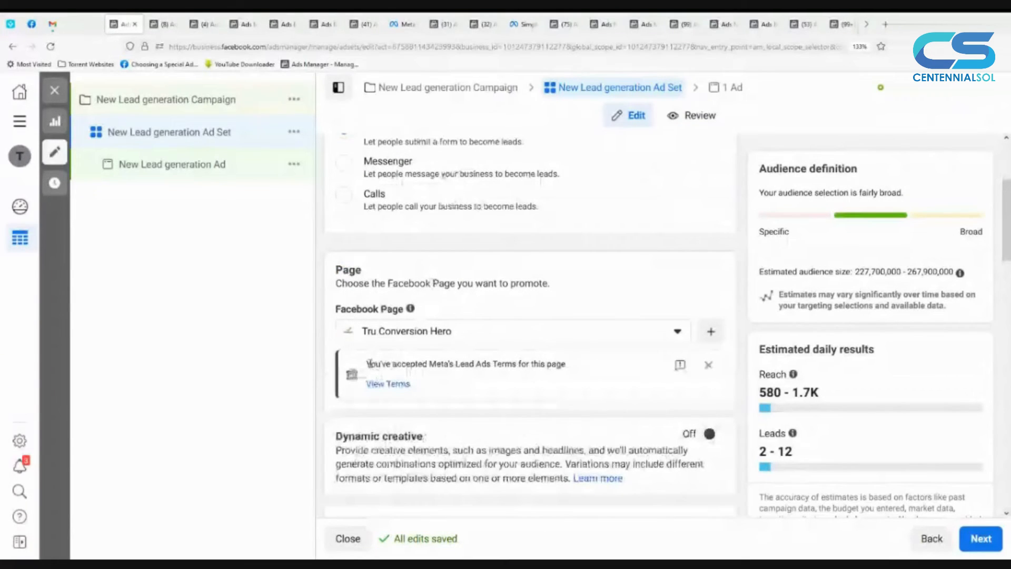
pyautogui.moveTo(367, 363); pyautogui.dragTo(569, 372)
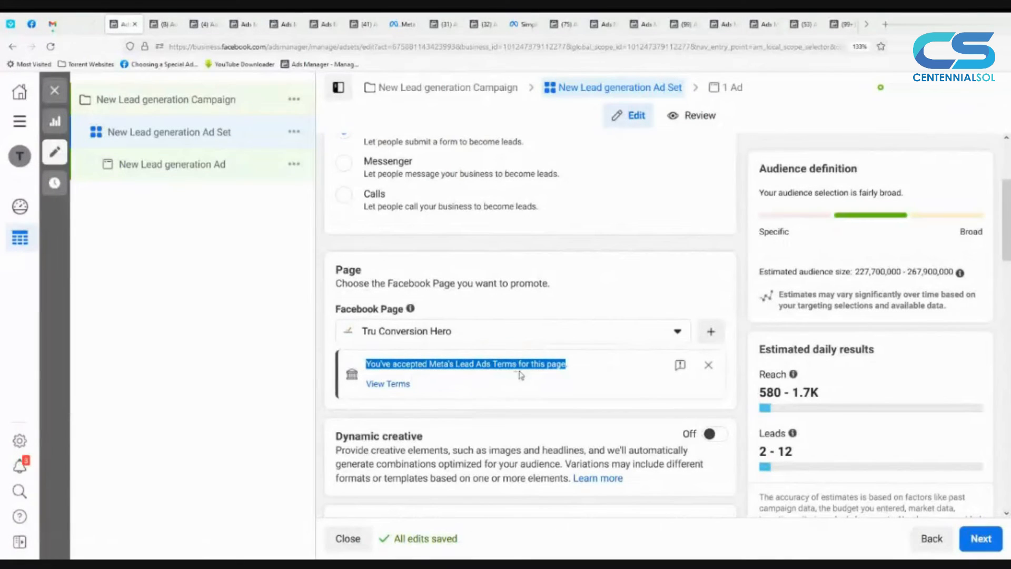
pyautogui.click(742, 394)
pyautogui.scroll(-2, 741, 395)
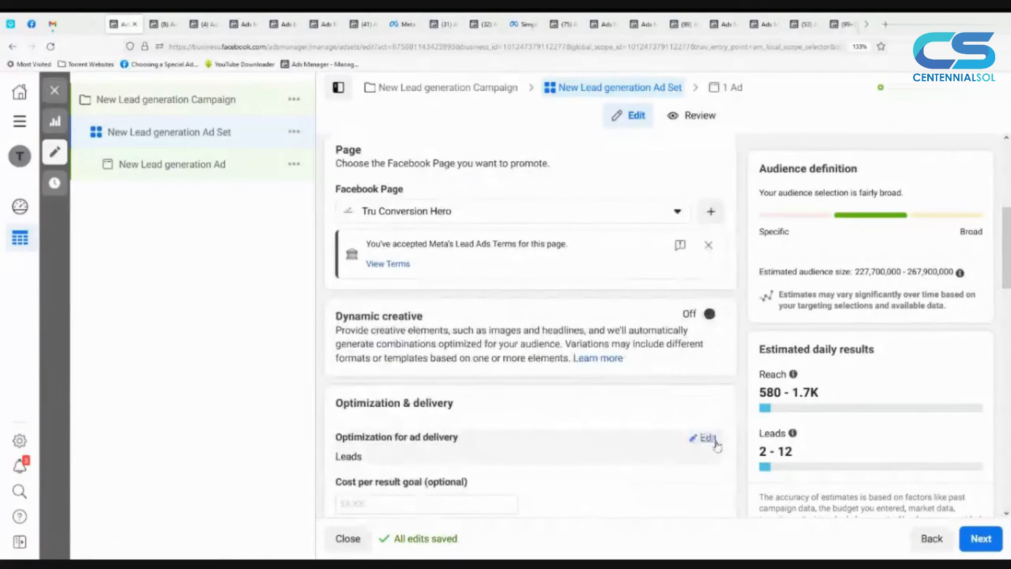
pyautogui.scroll(-1, 716, 445)
pyautogui.scroll(-6, 716, 445)
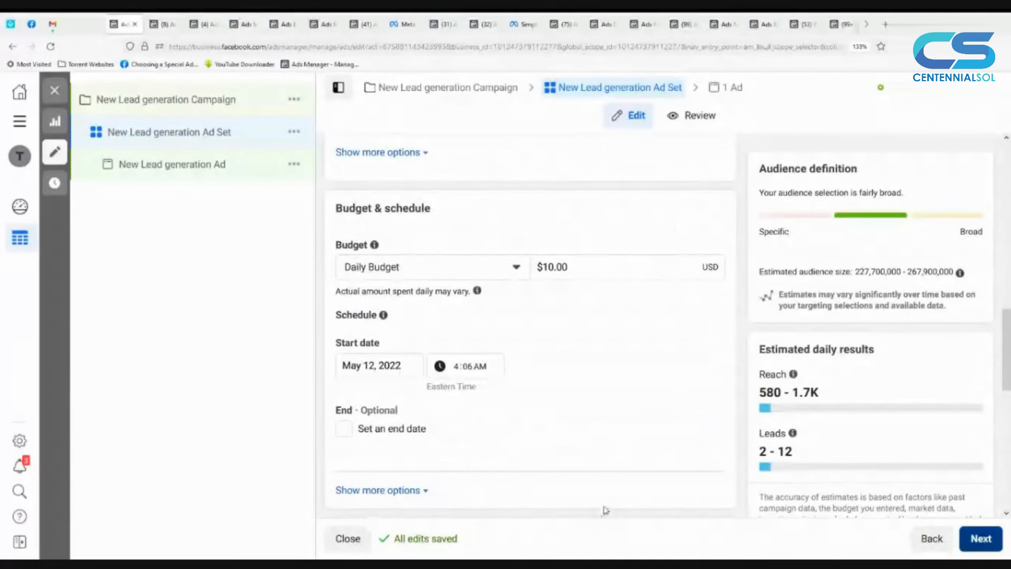
# Step: Continue to the lead generation ad and start a new instant form in its Destination section
pyautogui.scroll(-1, 407, 445)
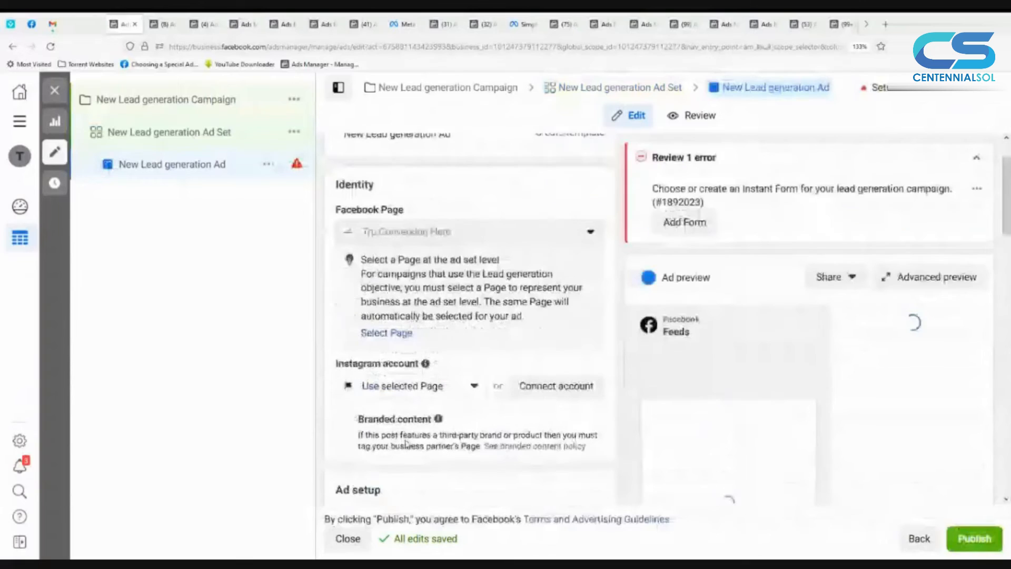
pyautogui.scroll(-8, 407, 445)
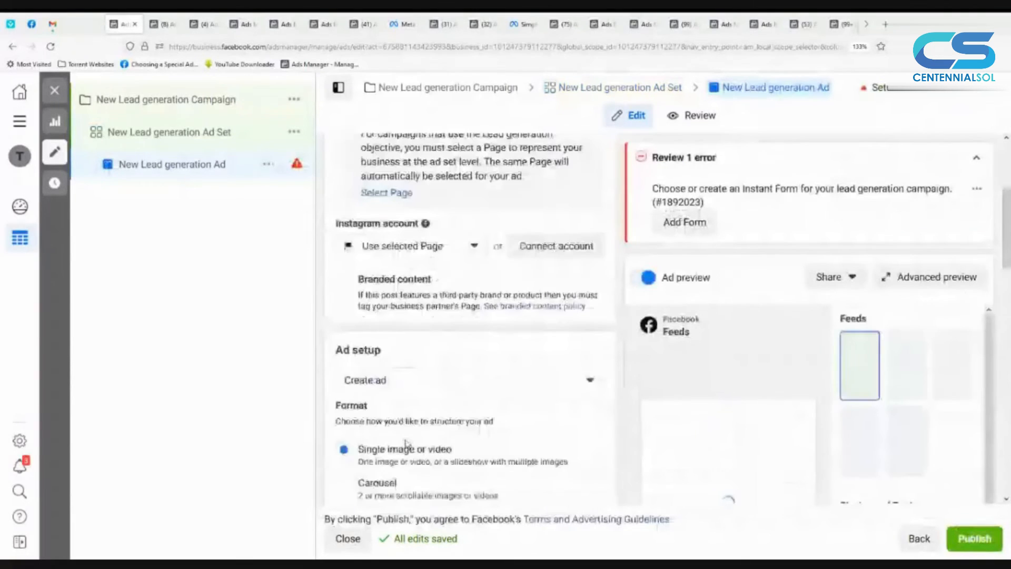
pyautogui.scroll(-3, 416, 447)
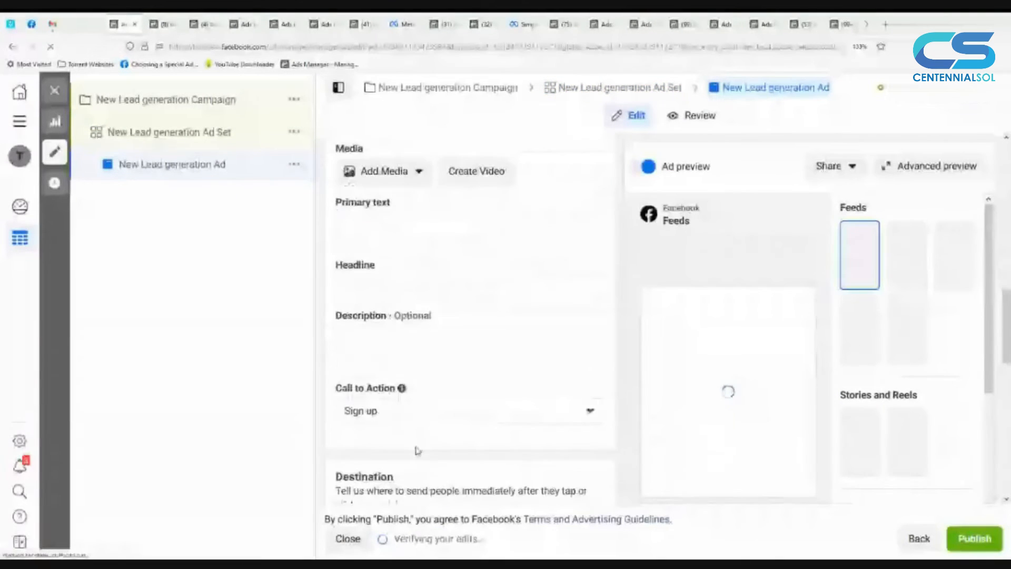
pyautogui.scroll(-4, 414, 456)
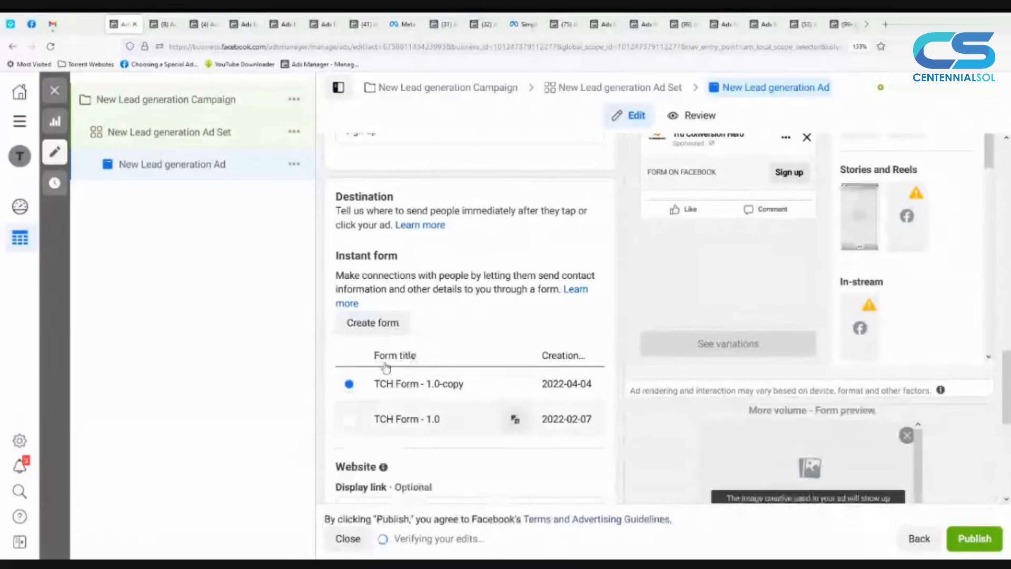
pyautogui.click(396, 331)
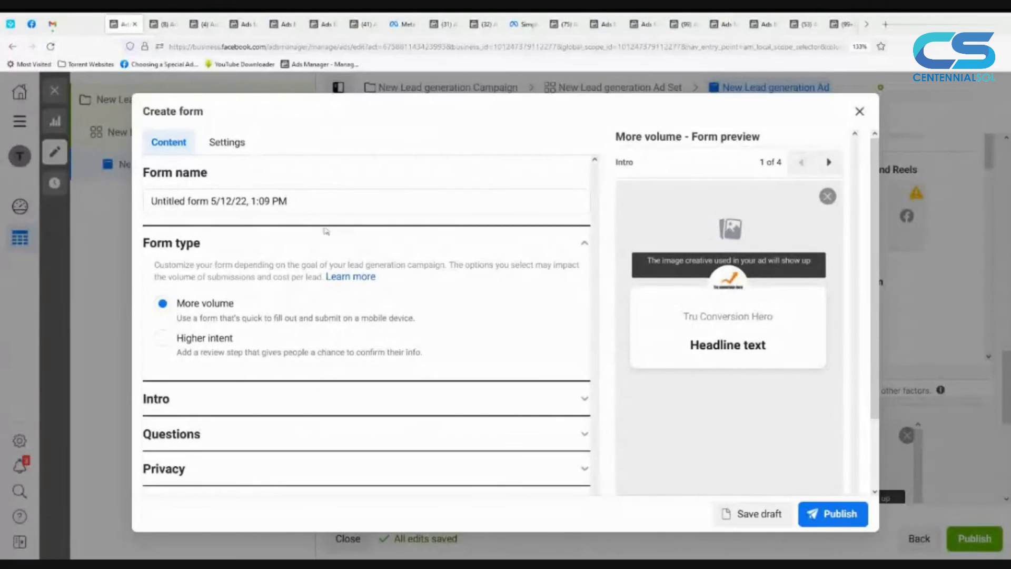
# Step: Examine the form's language and sharing configuration and its export field names for email and full name
pyautogui.click(226, 146)
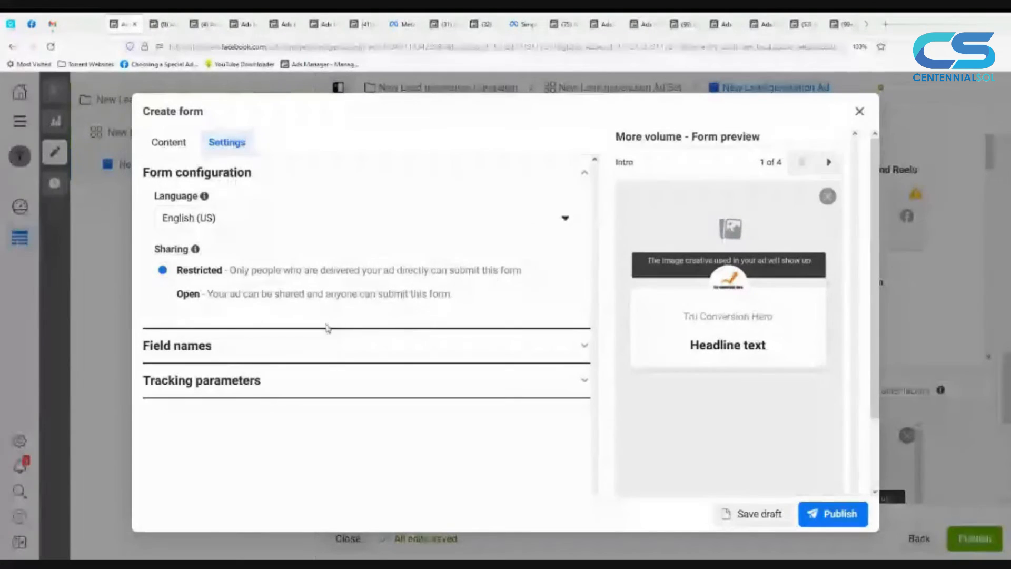
pyautogui.click(331, 344)
pyautogui.click(176, 275)
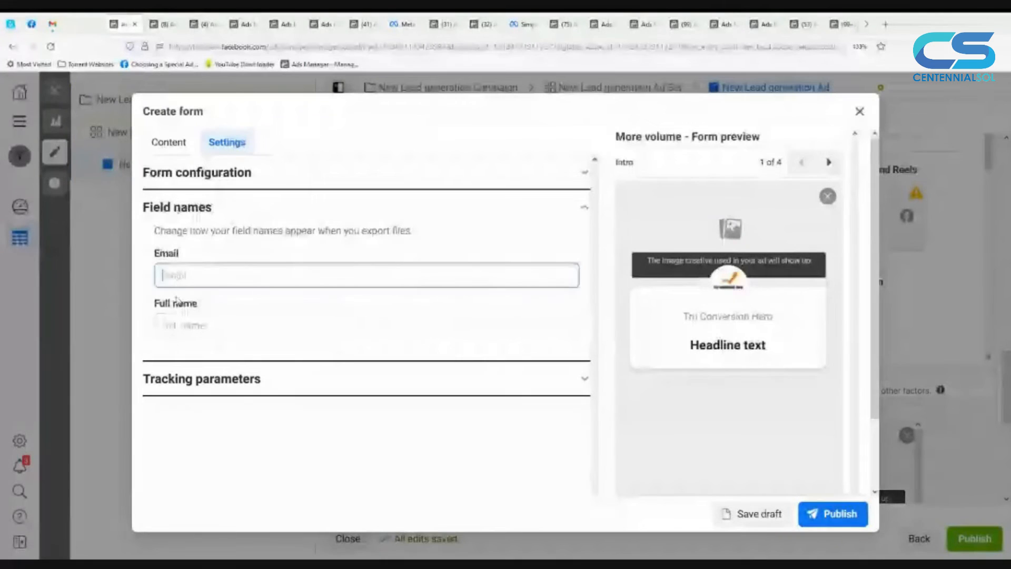
pyautogui.click(179, 325)
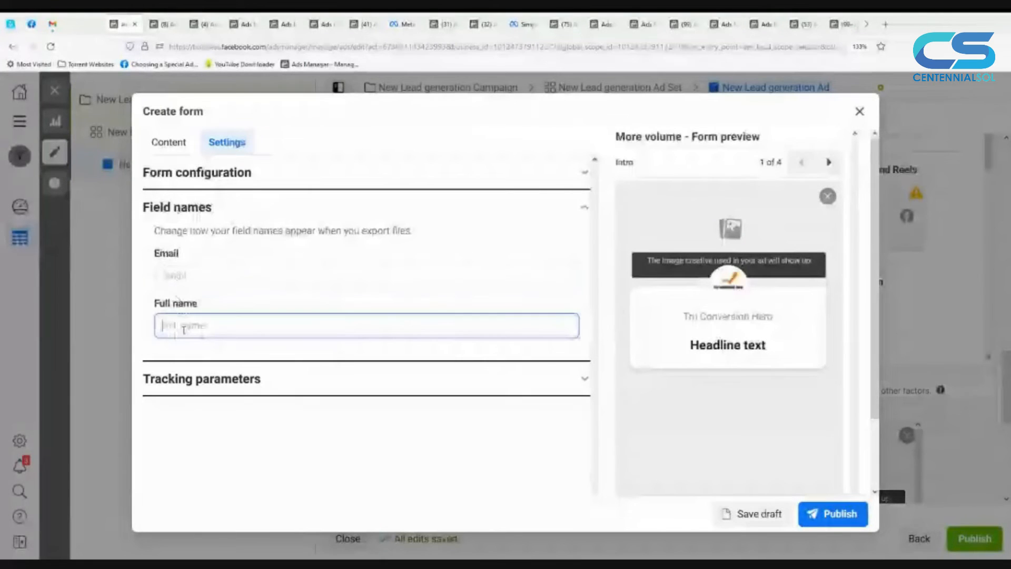
# Step: Add a tracking parameter to the form with the name "Month" and the value "May"
pyautogui.click(205, 387)
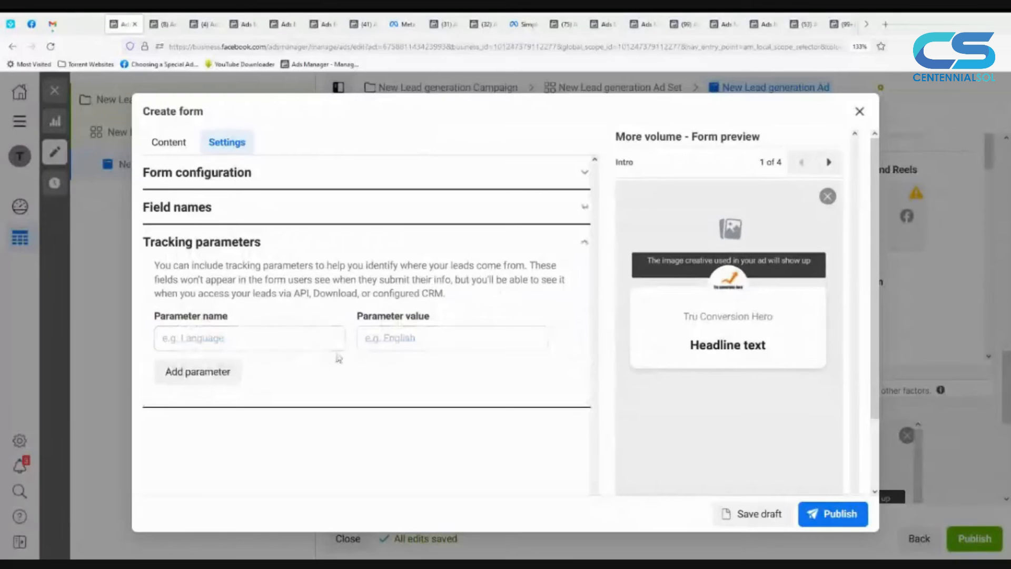
pyautogui.click(264, 336)
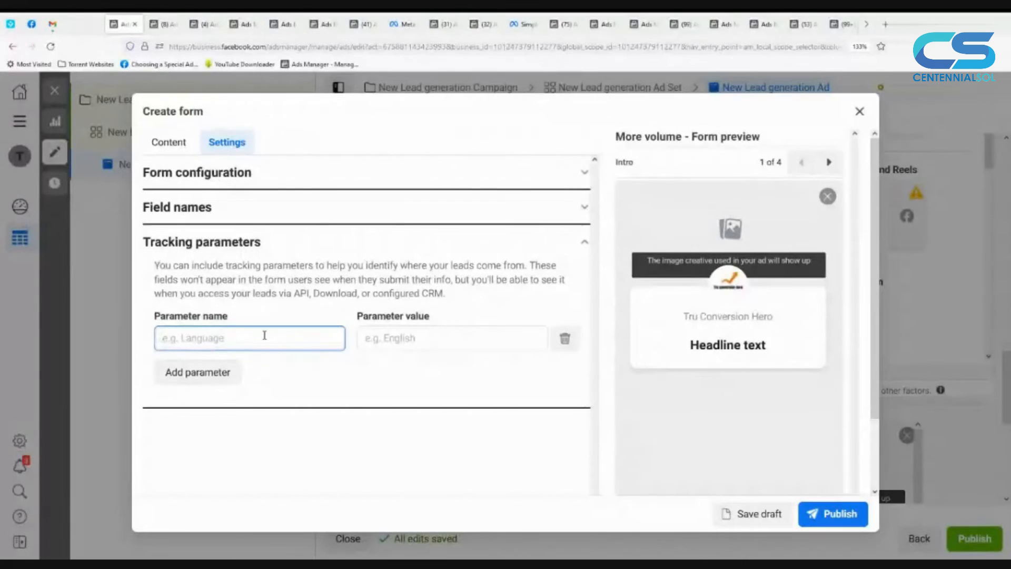
pyautogui.write('May')
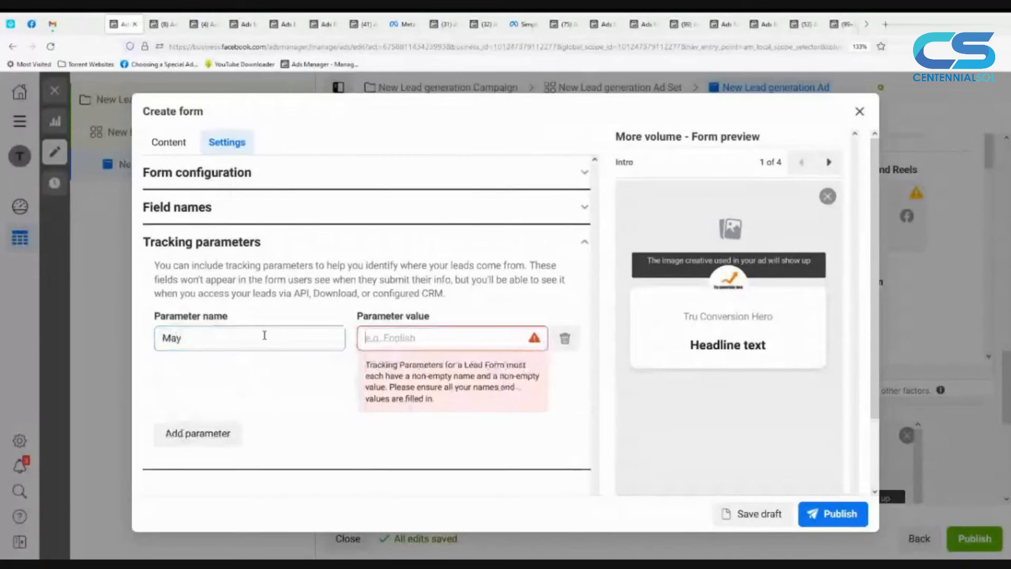
pyautogui.click(264, 336)
pyautogui.press('BackSpace')
pyautogui.press('BackSpace')
pyautogui.write('m')
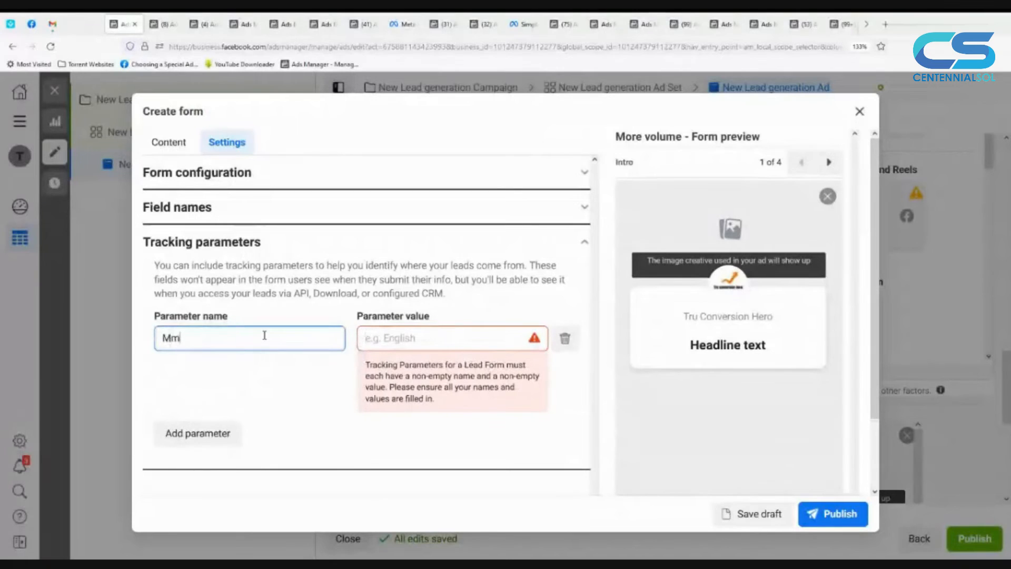
pyautogui.press('BackSpace')
pyautogui.write('onth')
pyautogui.press('Tab')
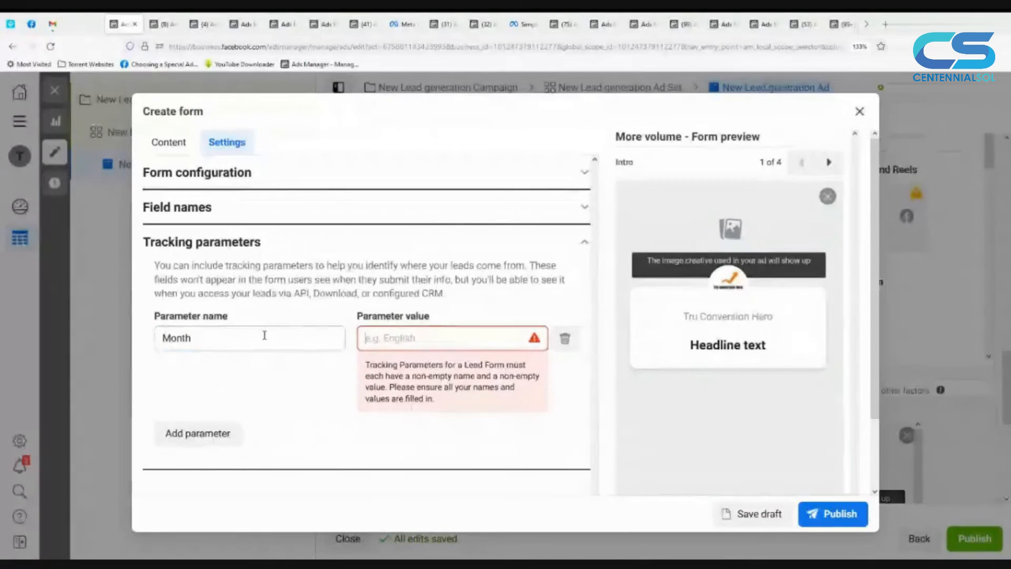
pyautogui.write('May')
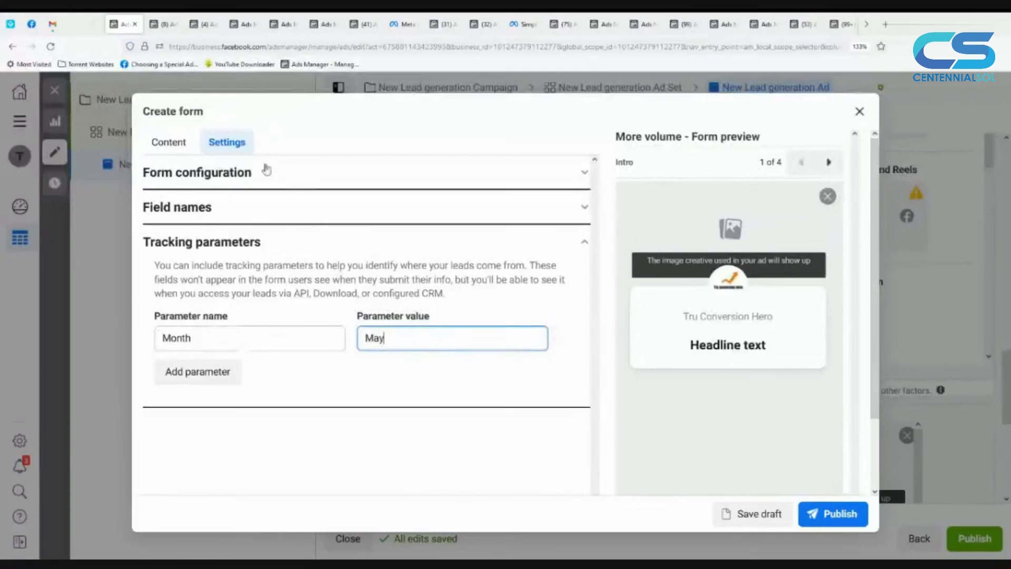
# Step: Set the form intro's background image to use the image from the ad
pyautogui.click(173, 150)
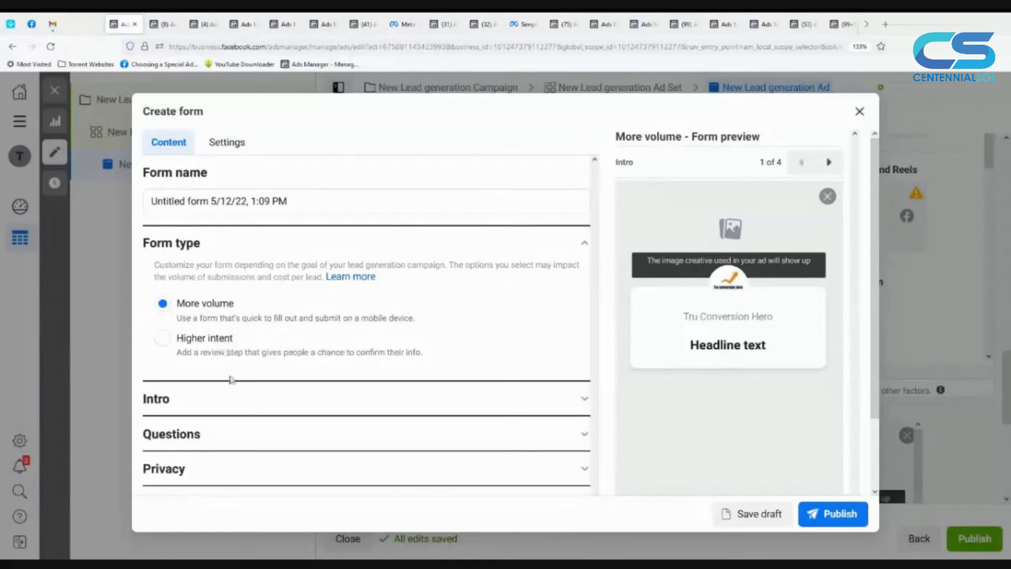
pyautogui.click(233, 409)
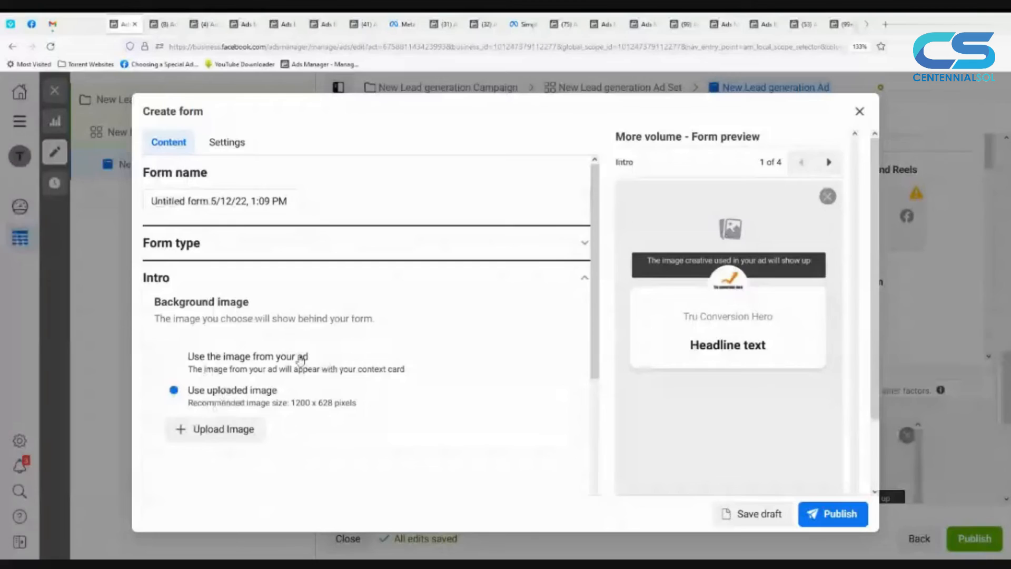
pyautogui.click(175, 356)
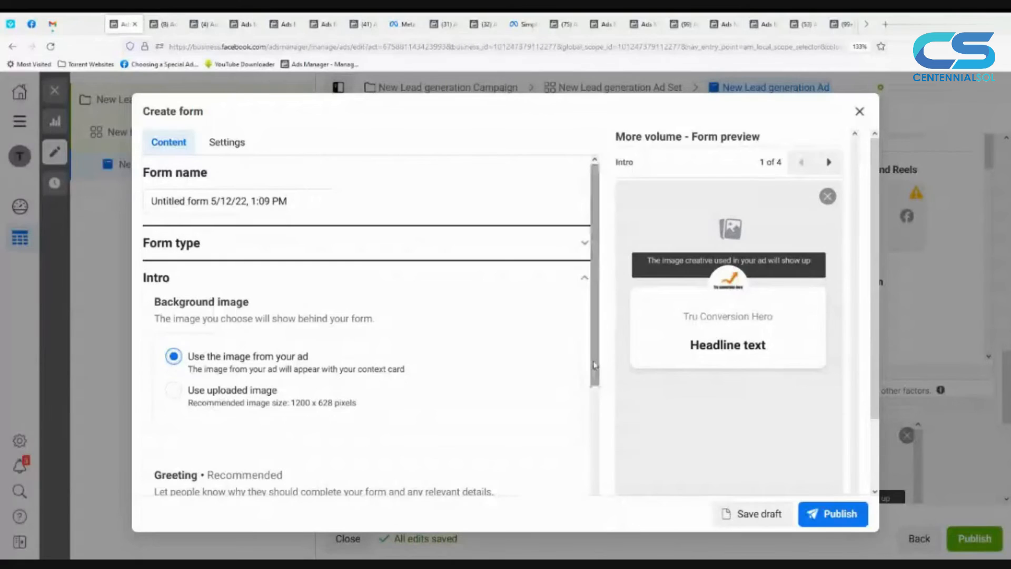
# Step: Enter "Conversion Hero" as the headline of the form's greeting
pyautogui.moveTo(595, 364); pyautogui.dragTo(589, 468)
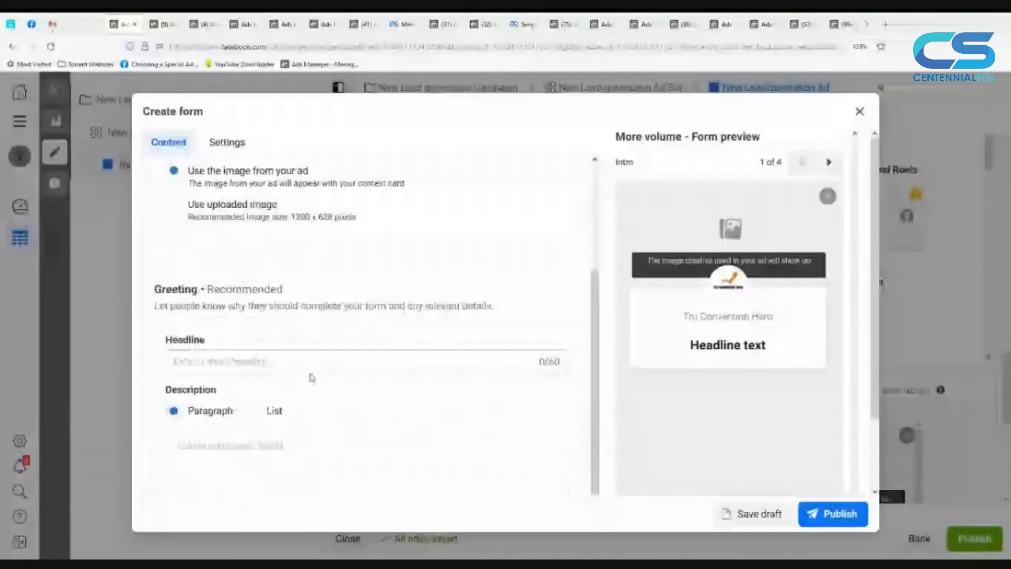
pyautogui.click(311, 360)
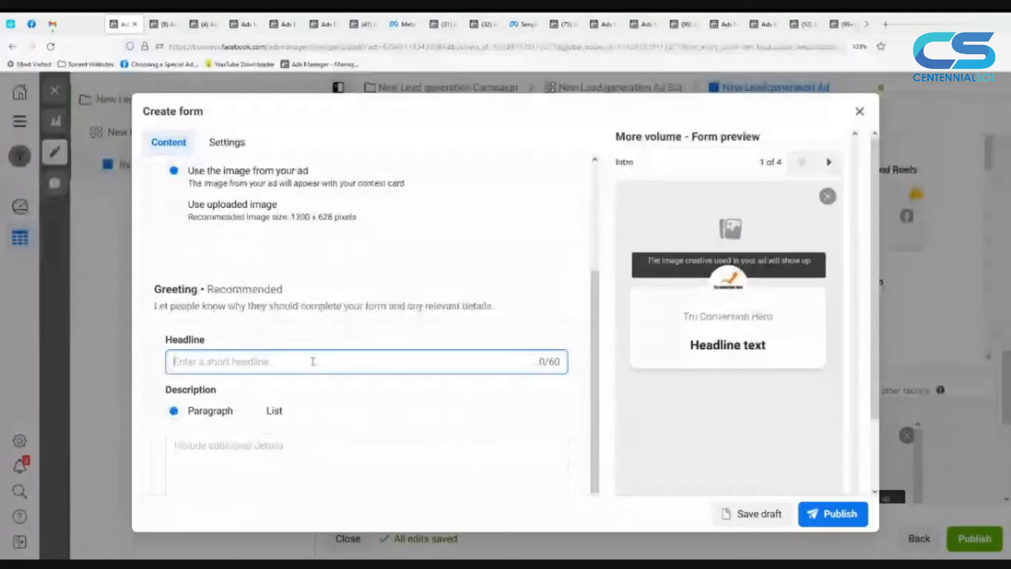
pyautogui.write('Cron')
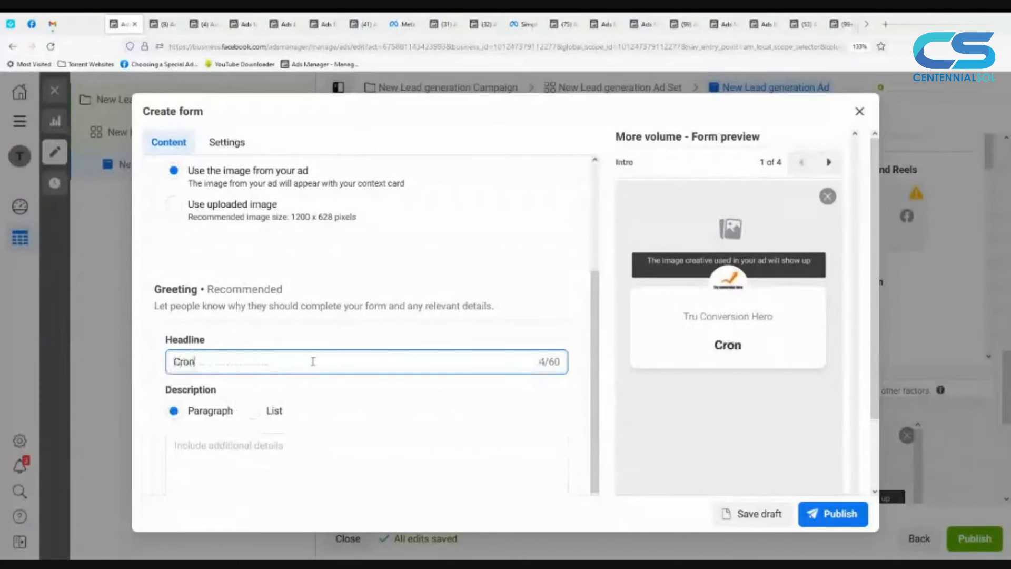
pyautogui.press('BackSpace')
pyautogui.press('BackSpace')
pyautogui.press('BackSpace')
pyautogui.write('onversion Her')
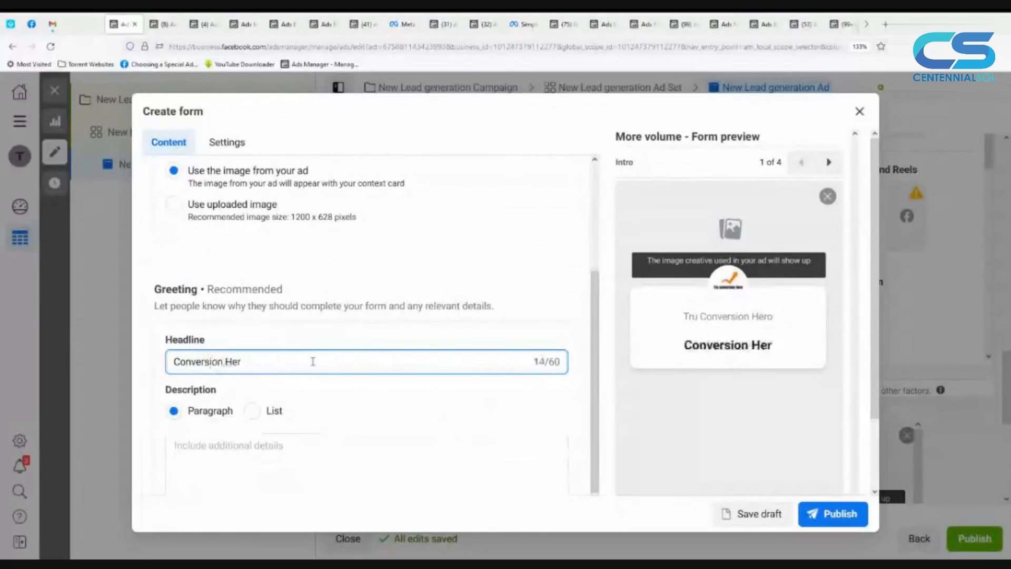
pyautogui.write('o')
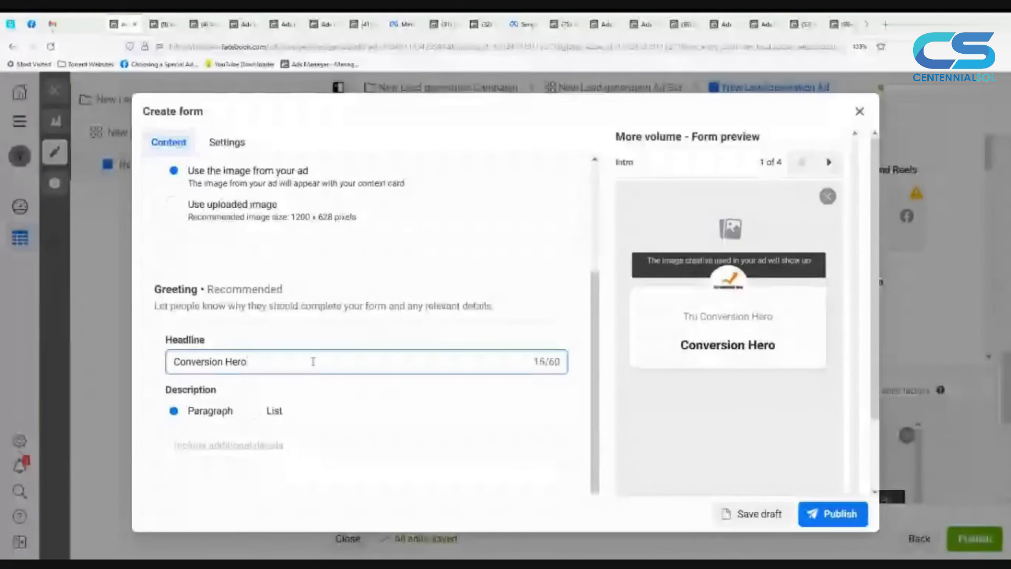
# Step: Replace the greeting headline with "Sign Up to Our Free offer"
pyautogui.hotkey('ctrl', 'a')
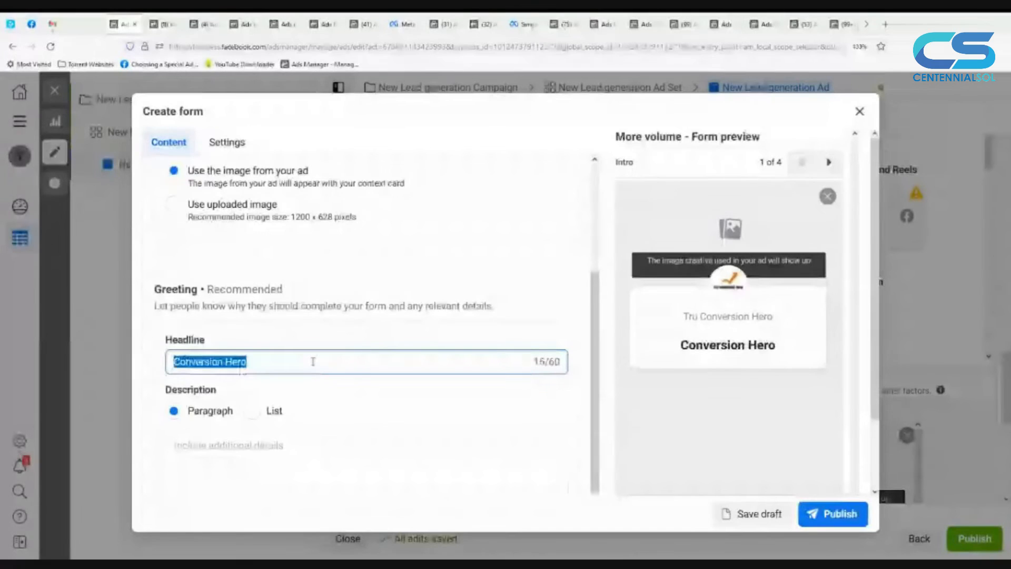
pyautogui.write('S')
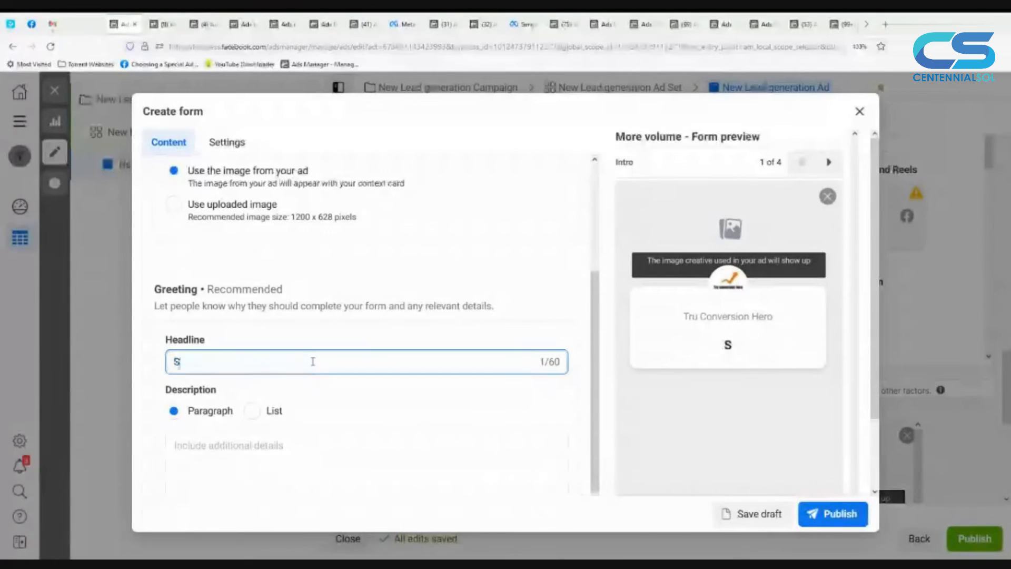
pyautogui.write('ign ')
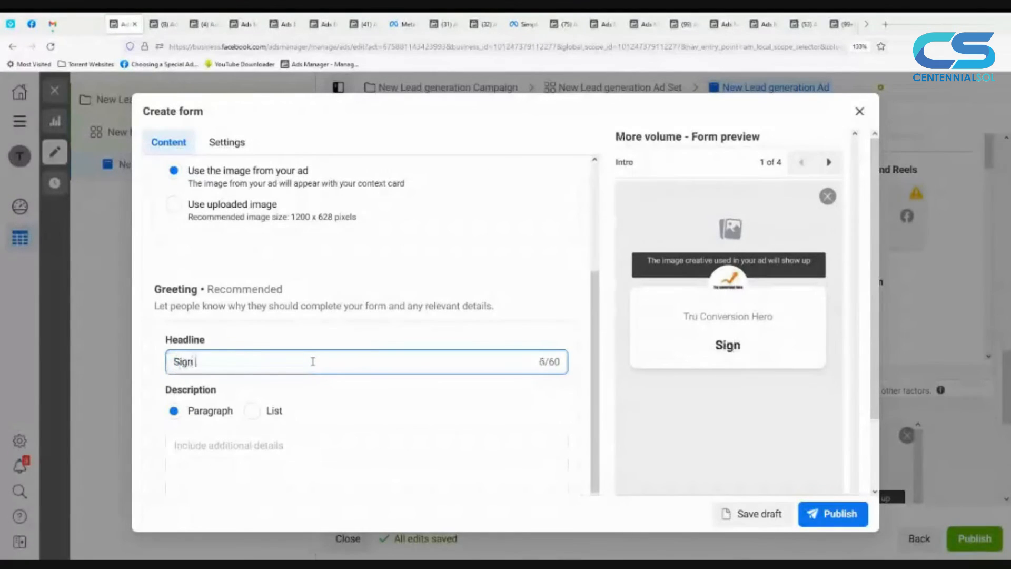
pyautogui.write('Up to ')
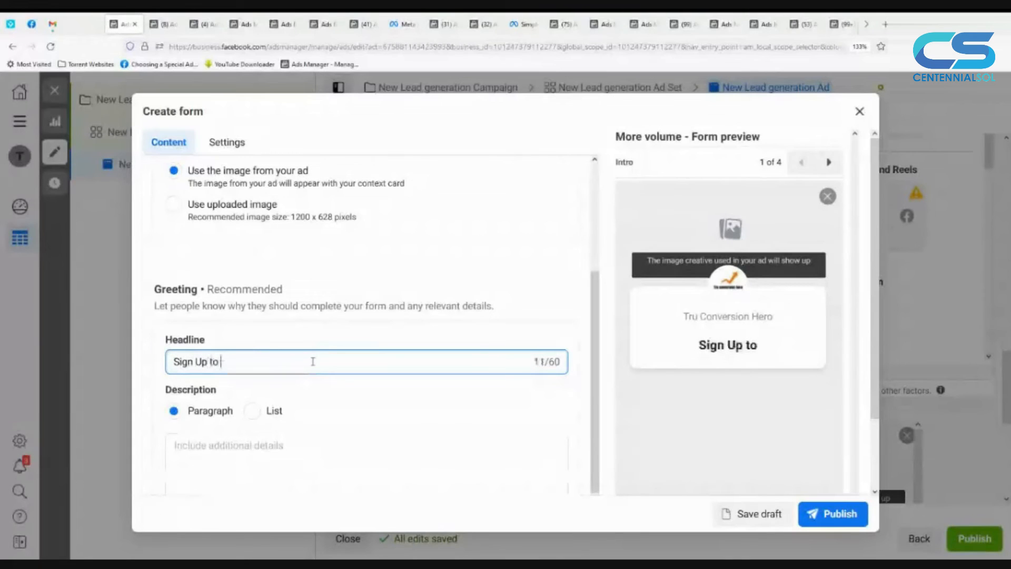
pyautogui.write('Ou')
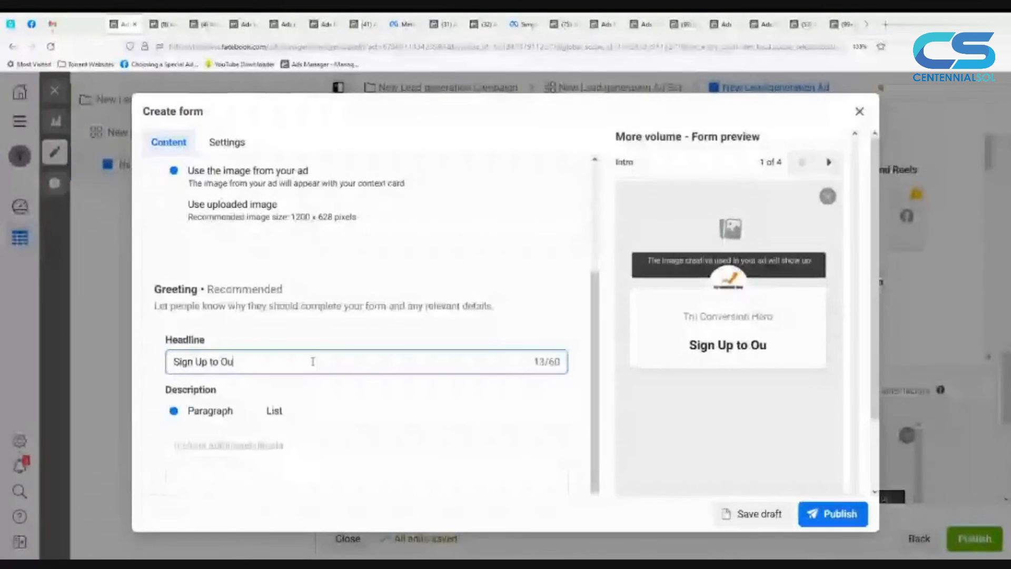
pyautogui.write('r Free offer')
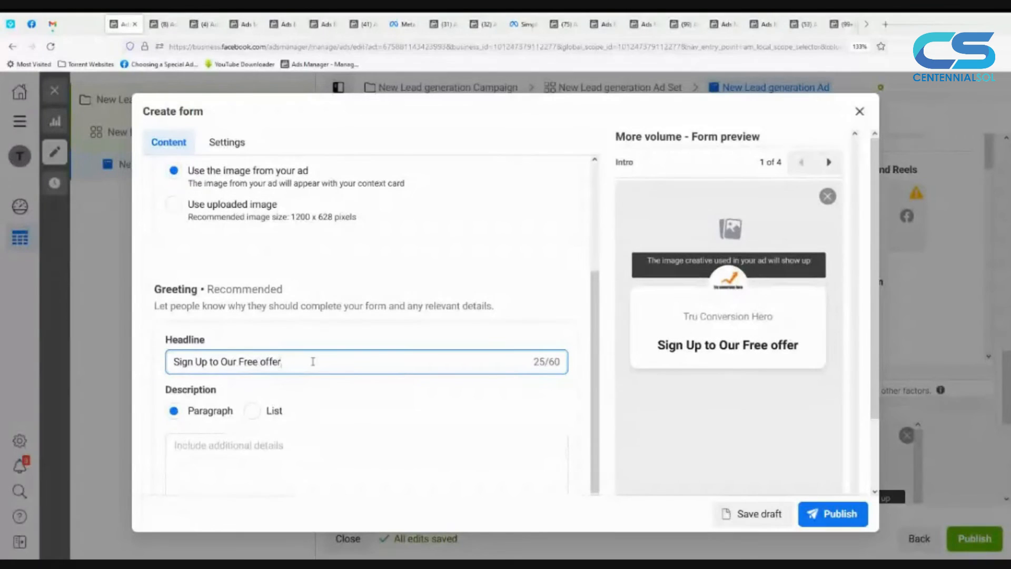
# Step: Enter "Please fill the form below." as the greeting's paragraph description
pyautogui.scroll(-1, 217, 397)
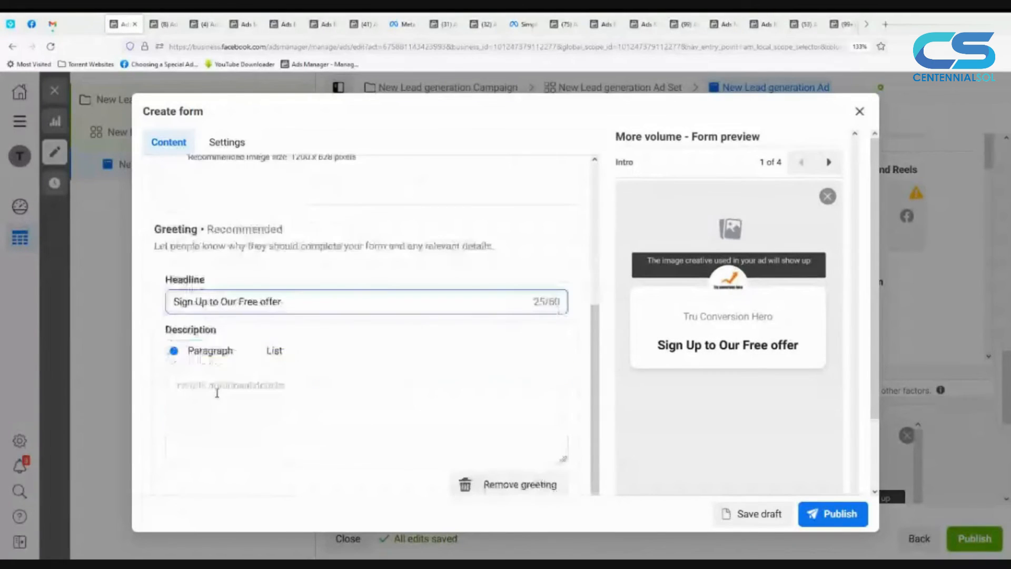
pyautogui.click(274, 395)
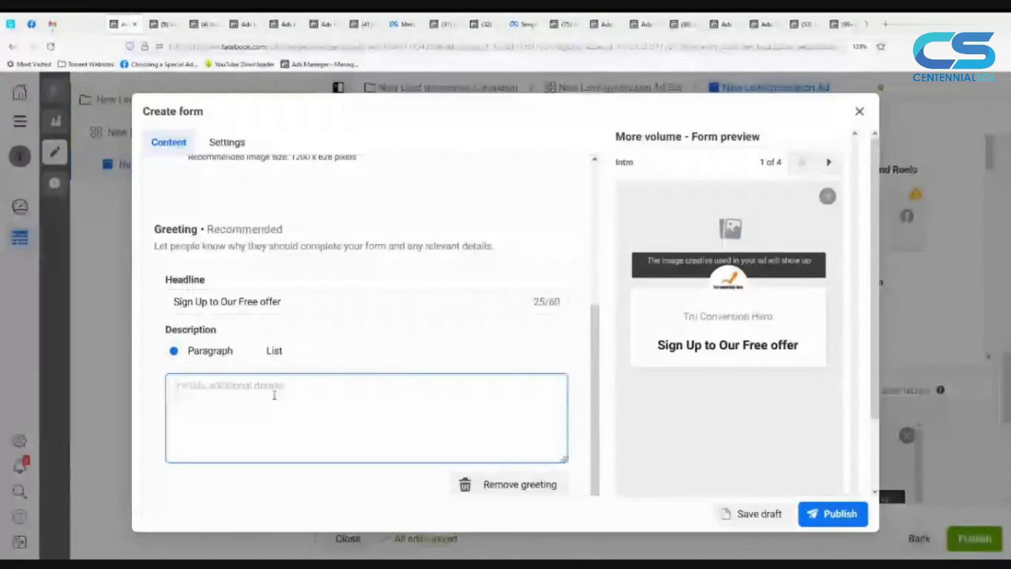
pyautogui.write('Please fill the form below.')
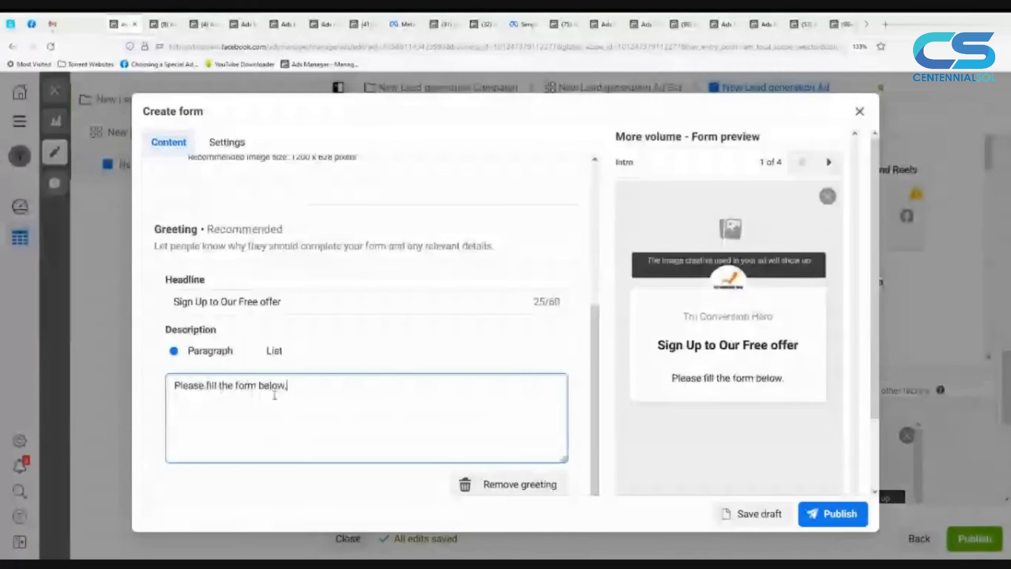
# Step: Switch the greeting's description to a list and enter "Free Offer" as the first item
pyautogui.click(261, 355)
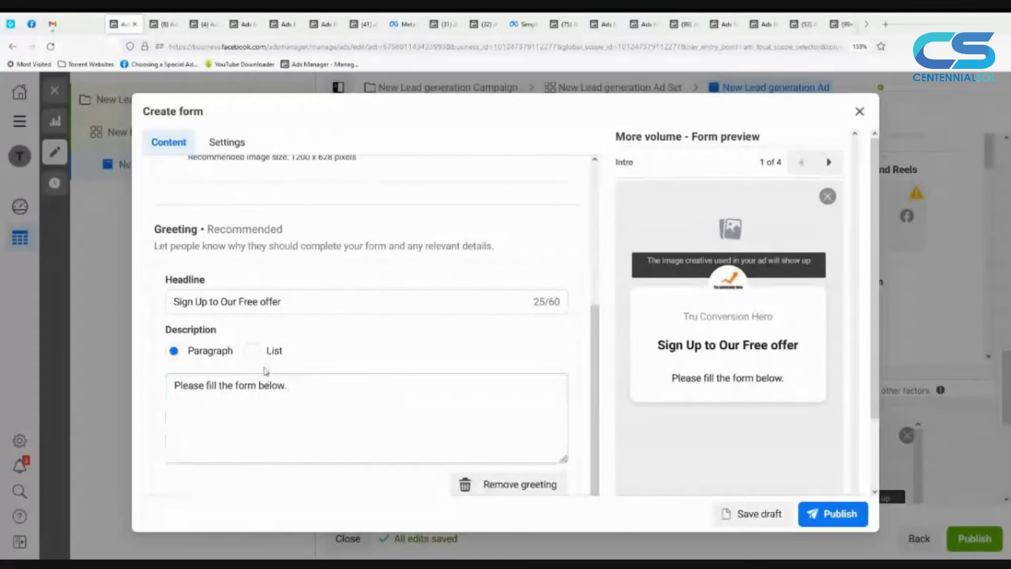
pyautogui.click(252, 350)
pyautogui.click(231, 385)
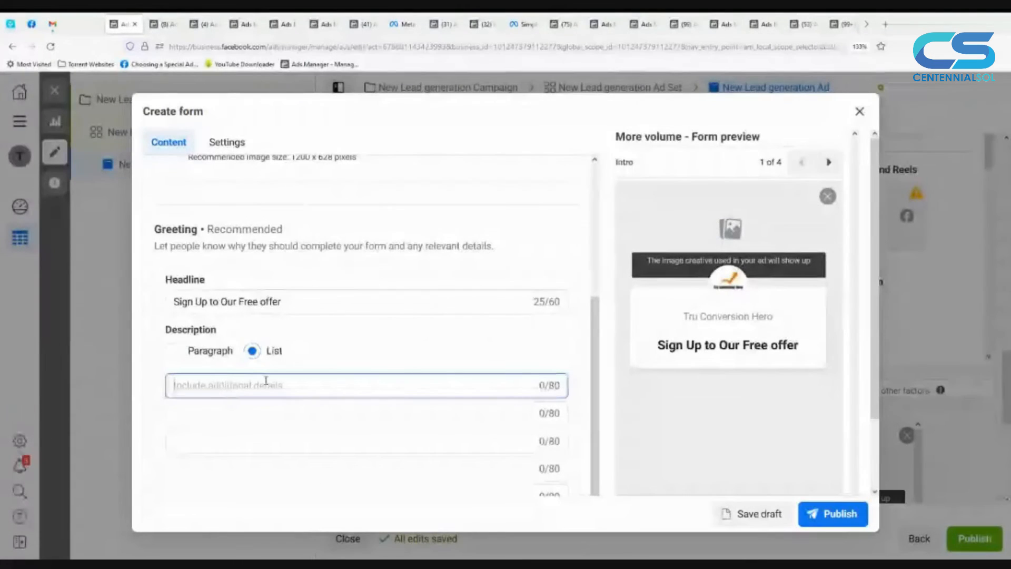
pyautogui.scroll(-1, 266, 380)
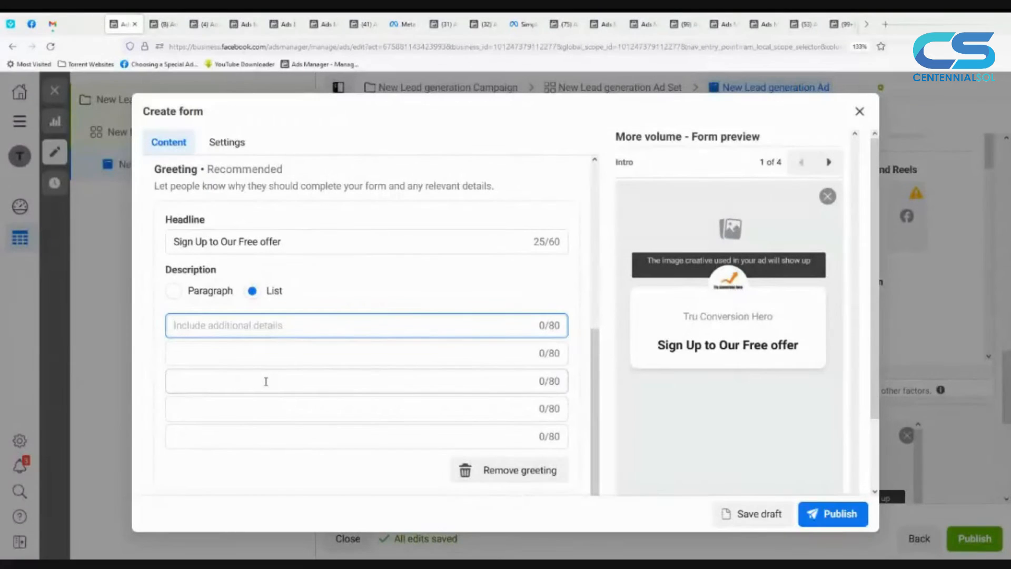
pyautogui.write('Free ')
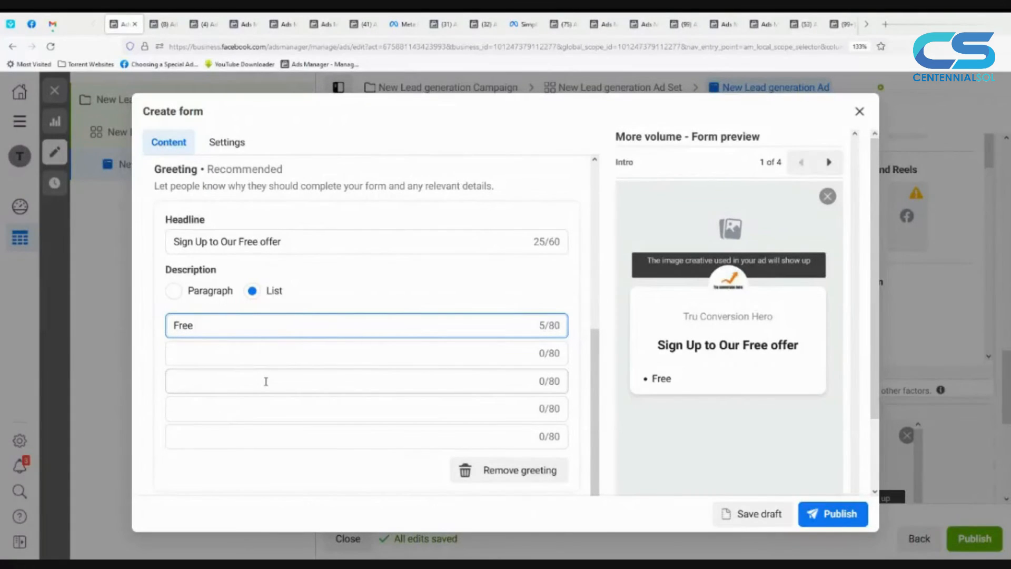
pyautogui.write('Offer')
# Step: Enter "Discount" and "Price" as the second and third items of the greeting's description list
pyautogui.click(273, 354)
pyautogui.write('Discout')
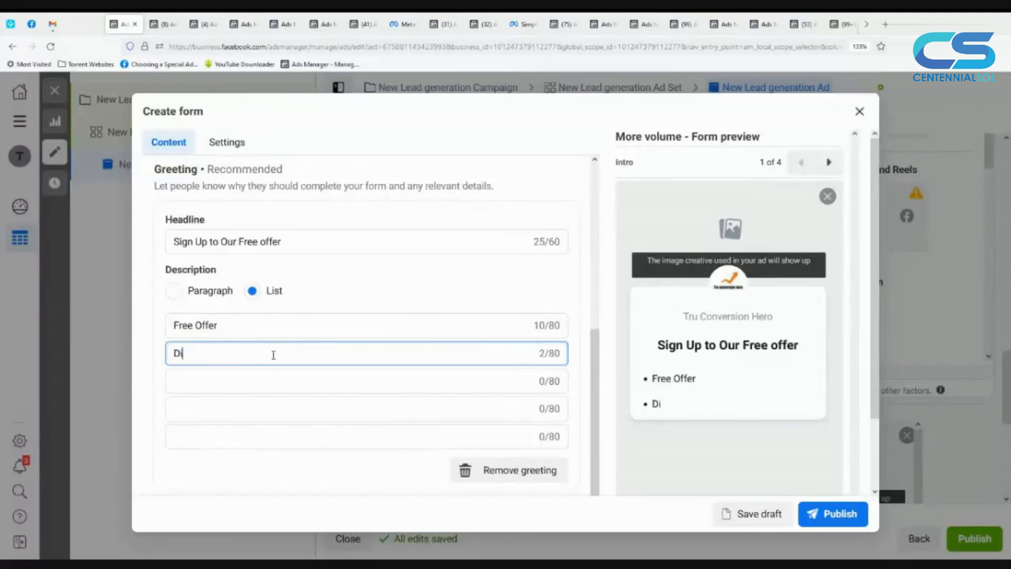
pyautogui.press('Left')
pyautogui.press('Left')
pyautogui.write('n')
pyautogui.click(273, 375)
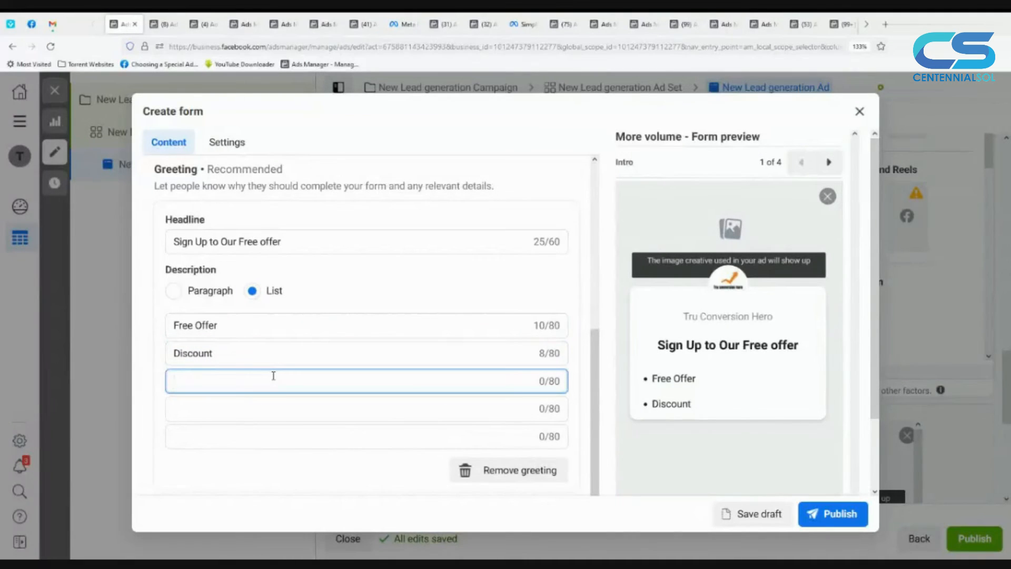
pyautogui.write('Price')
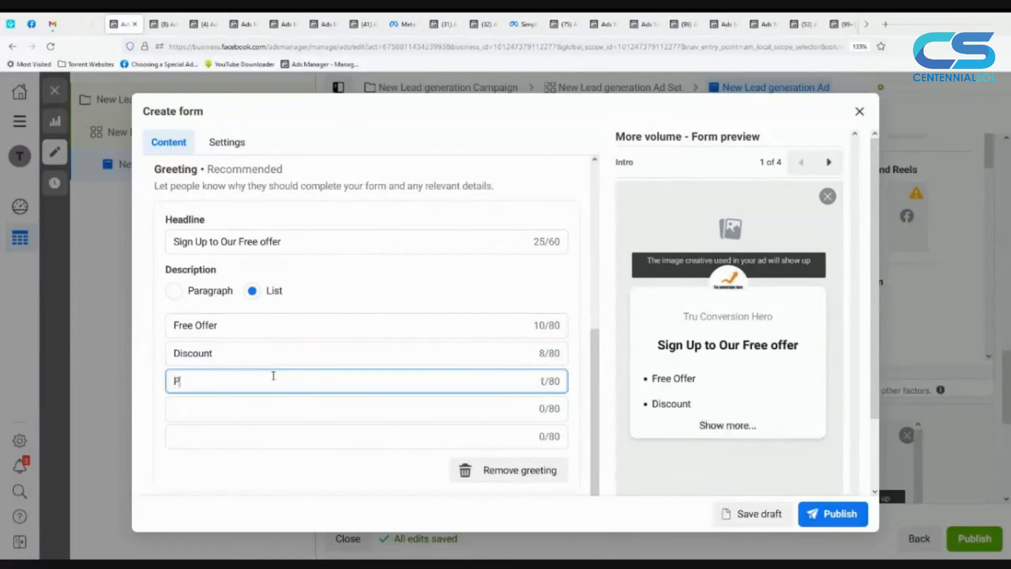
# Step: Expand the full list in the form preview and switch the greeting's description back to Paragraph
pyautogui.click(267, 413)
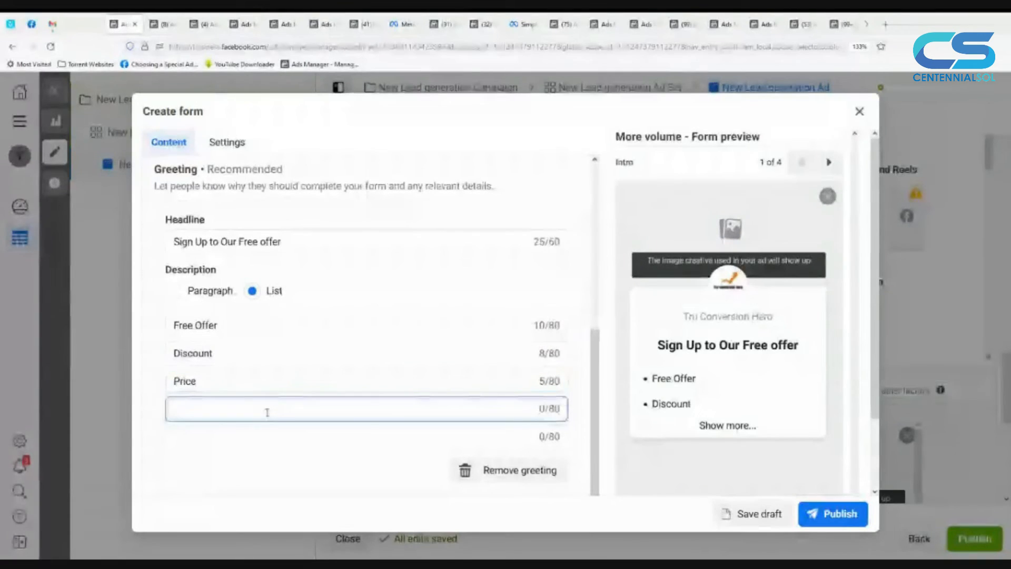
pyautogui.click(711, 424)
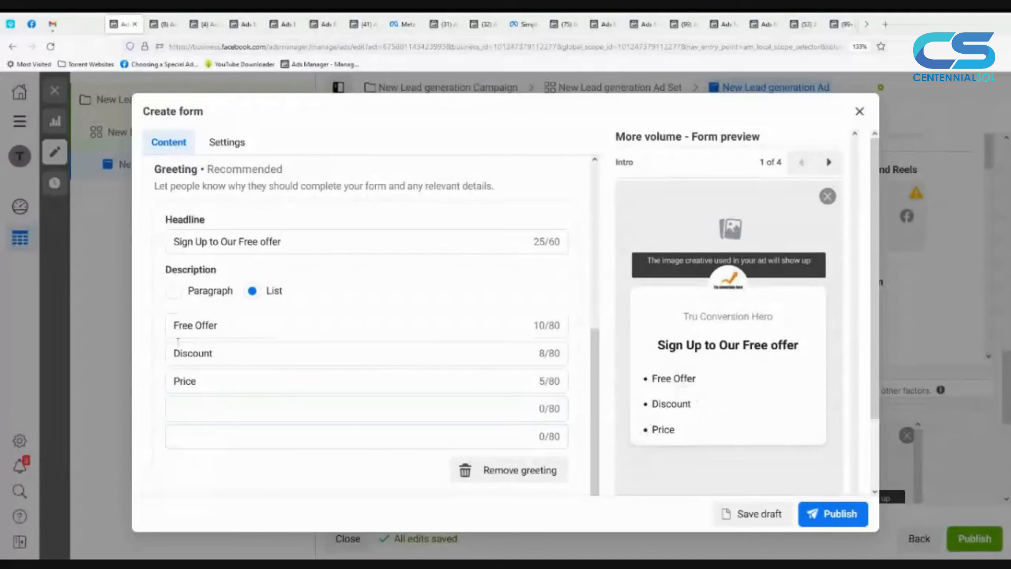
pyautogui.click(198, 296)
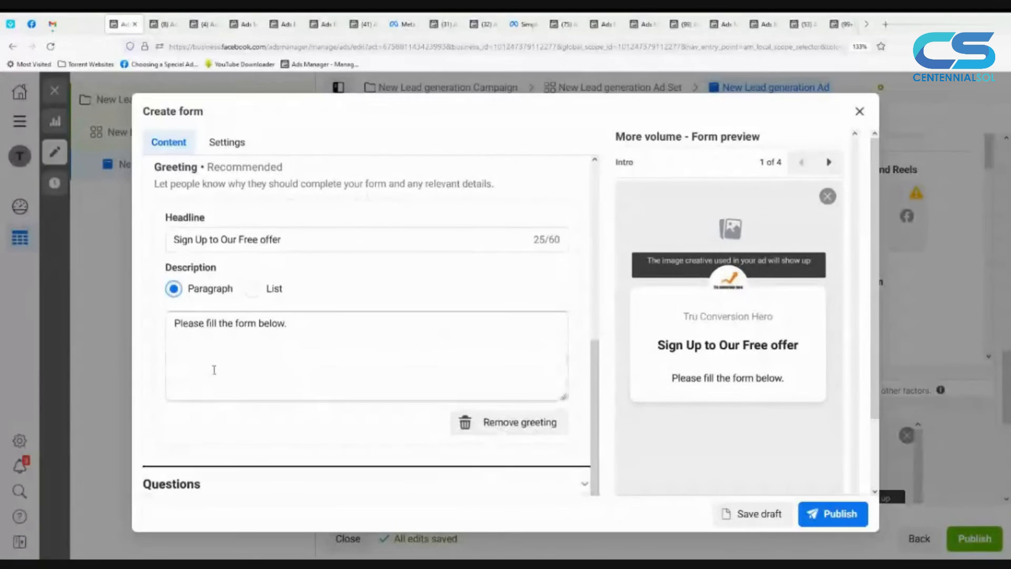
# Step: Open the form's Questions section and move the Full name field above Email in the prefill questions
pyautogui.scroll(-3, 213, 369)
pyautogui.click(416, 404)
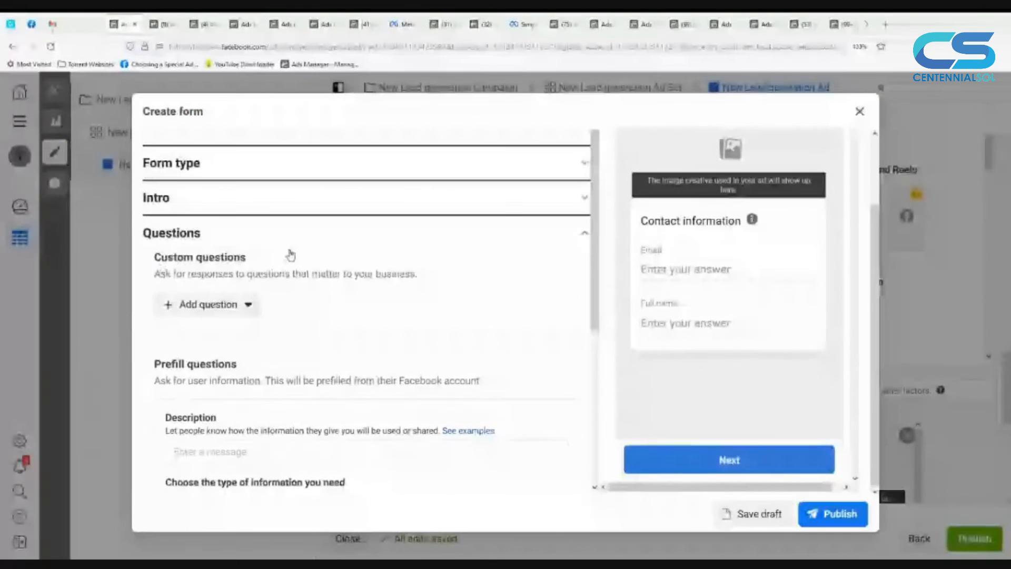
pyautogui.scroll(-2, 284, 362)
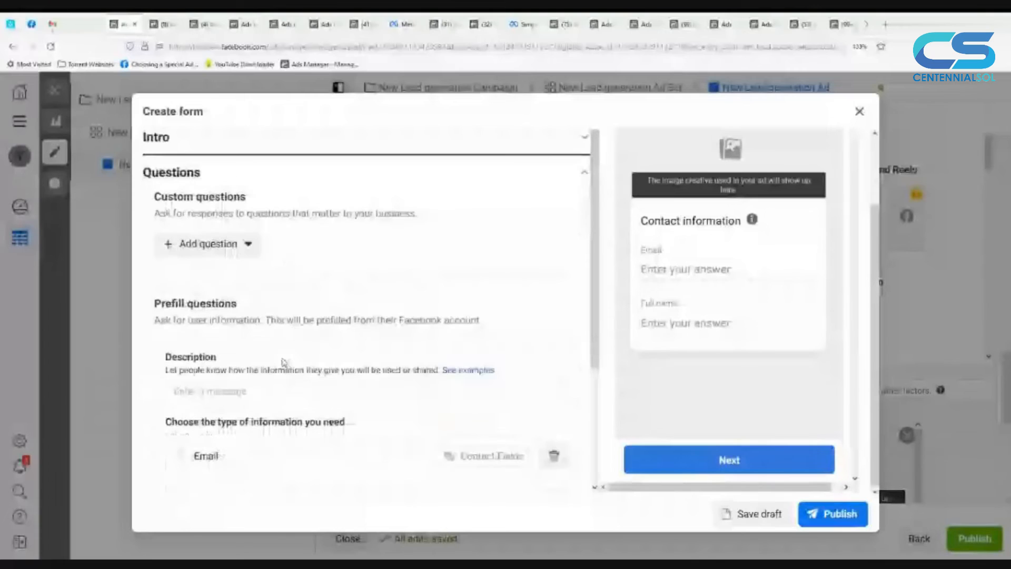
pyautogui.scroll(-1, 284, 362)
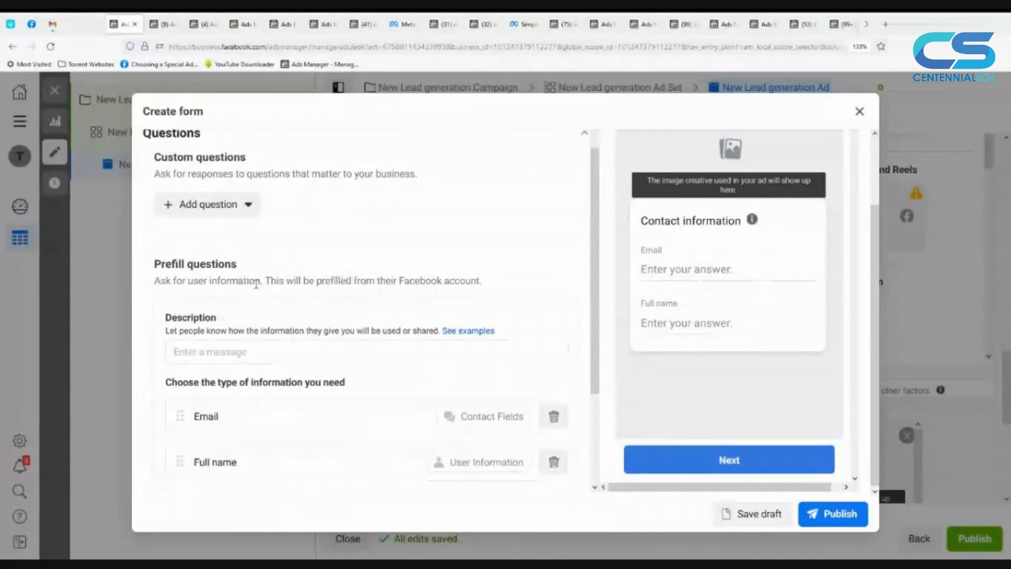
pyautogui.scroll(-2, 203, 315)
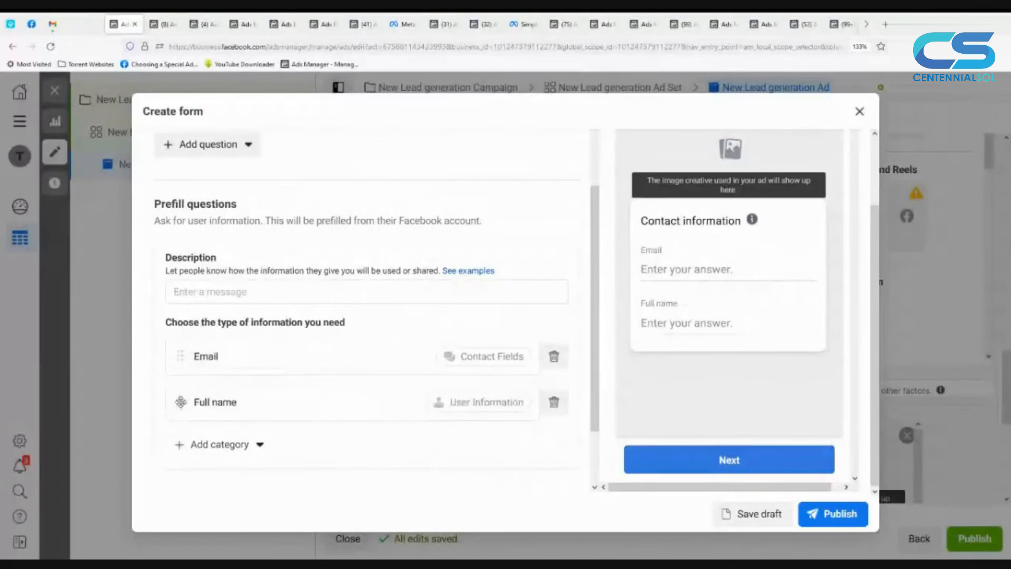
pyautogui.moveTo(179, 403); pyautogui.dragTo(192, 345)
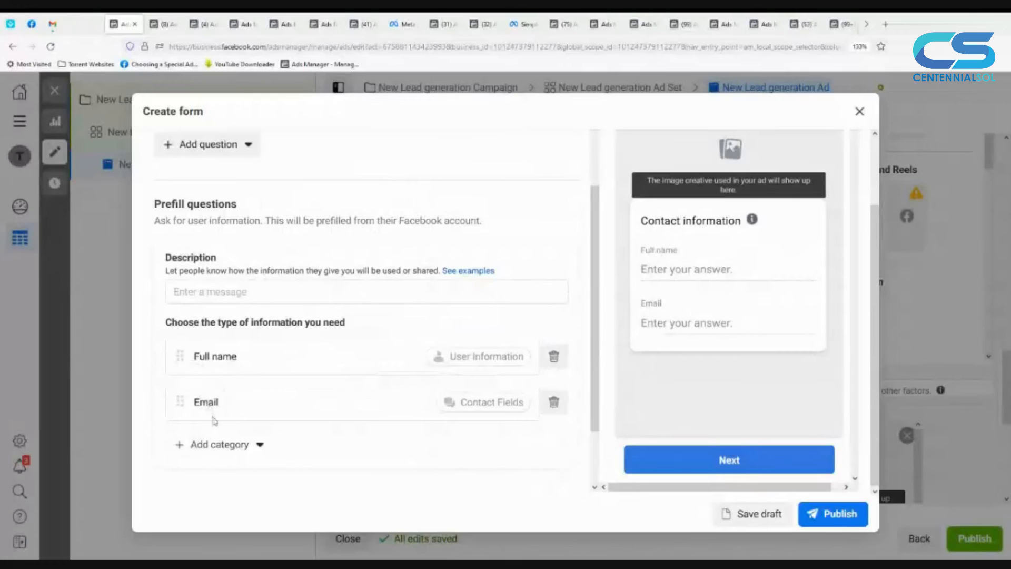
# Step: Add the Phone number contact field to the form's prefill questions
pyautogui.click(234, 452)
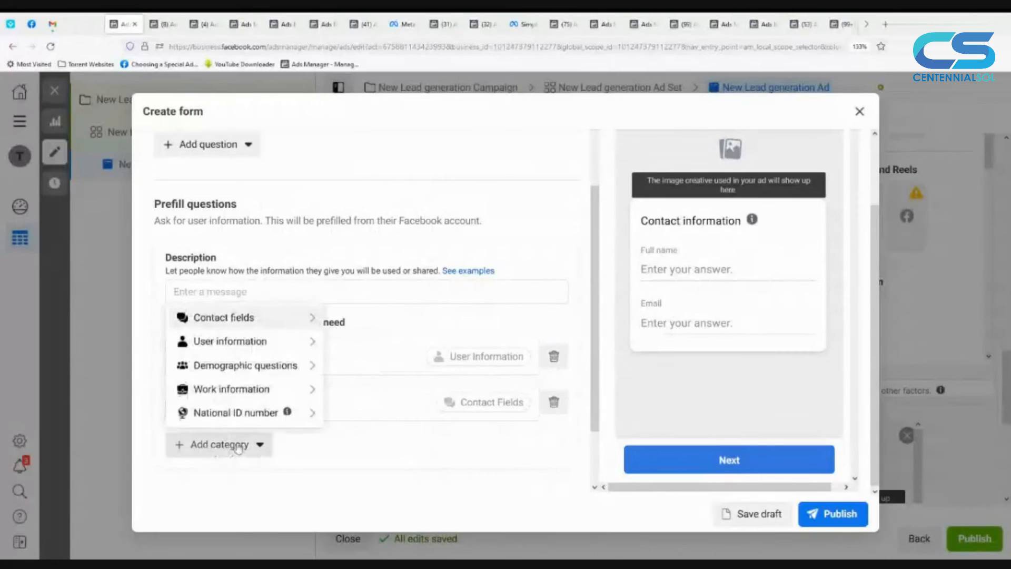
pyautogui.moveTo(271, 321)
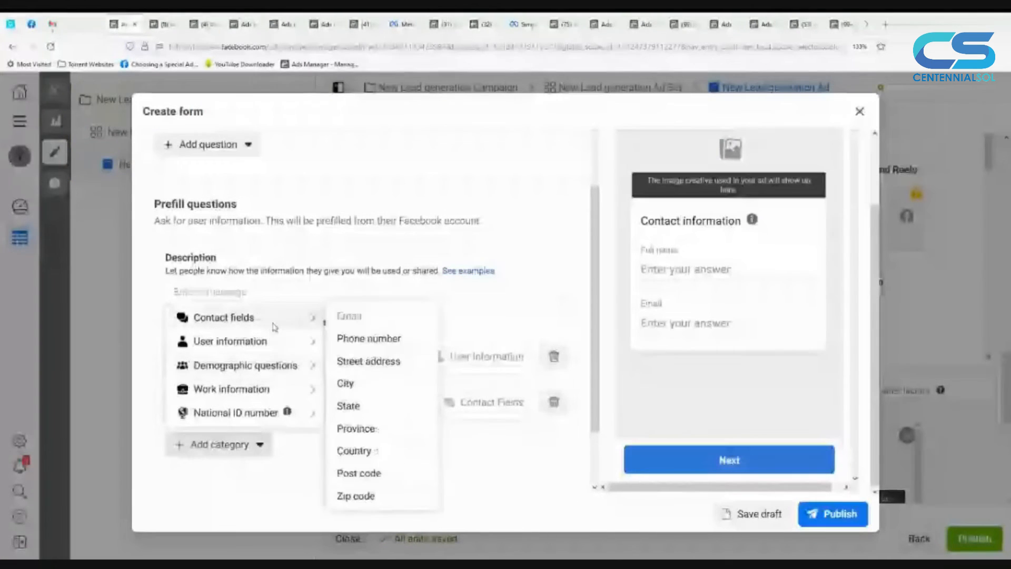
pyautogui.click(369, 339)
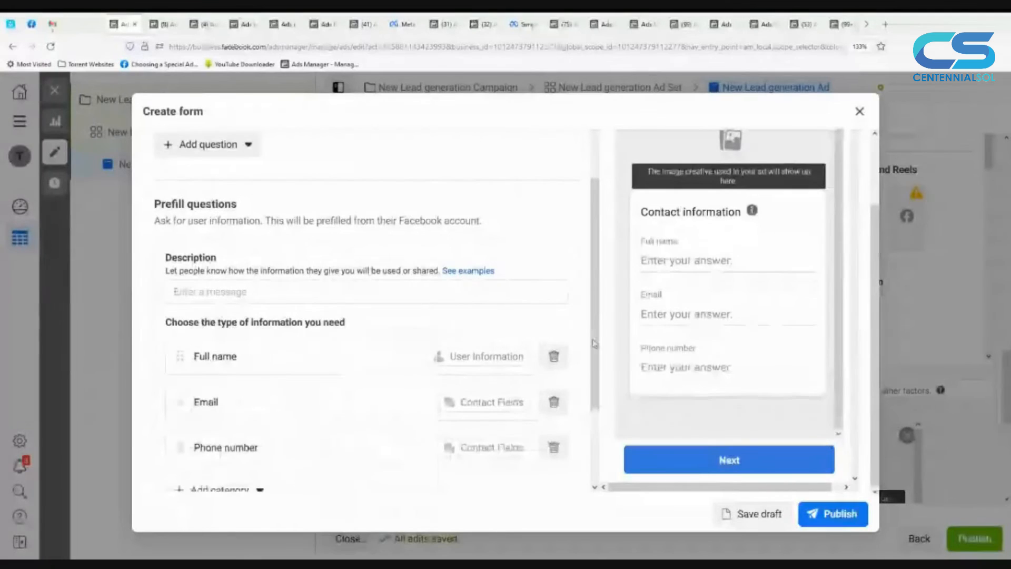
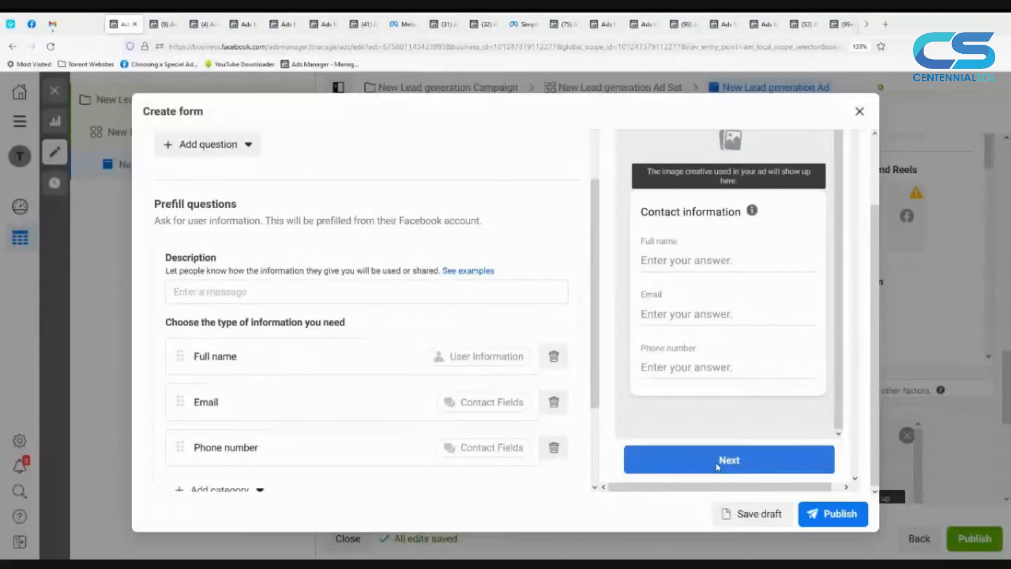
# Step: Look through the additional prefill question categories: contact fields, user information, demographic questions, work information and national ID number
pyautogui.scroll(-2, 241, 458)
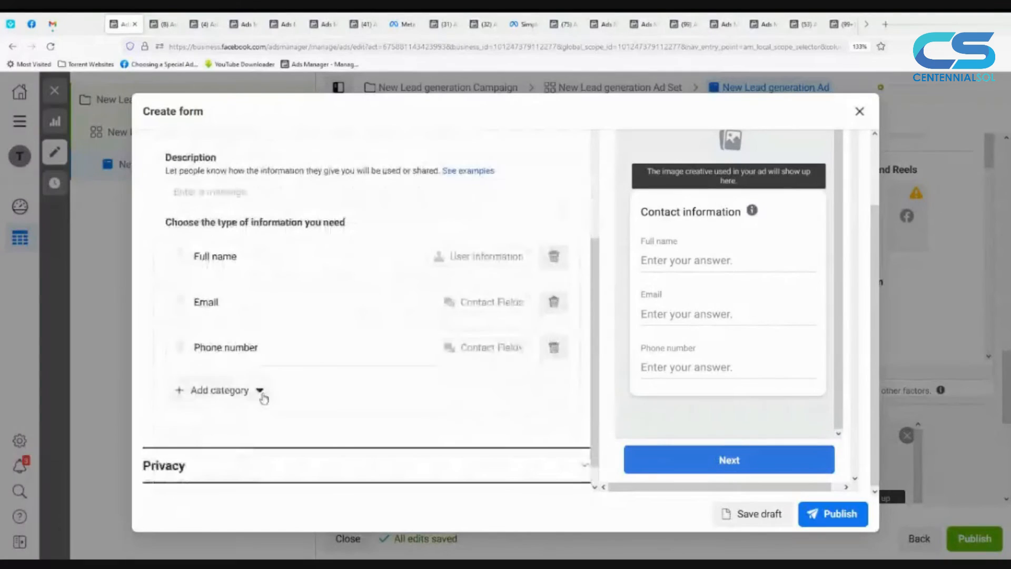
pyautogui.click(261, 390)
pyautogui.moveTo(274, 420)
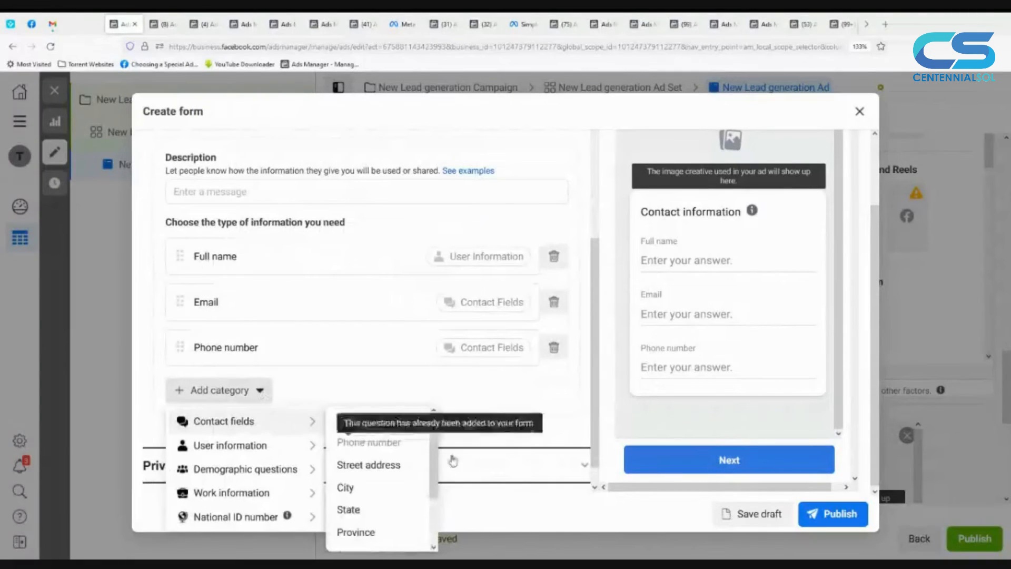
pyautogui.scroll(-1, 400, 477)
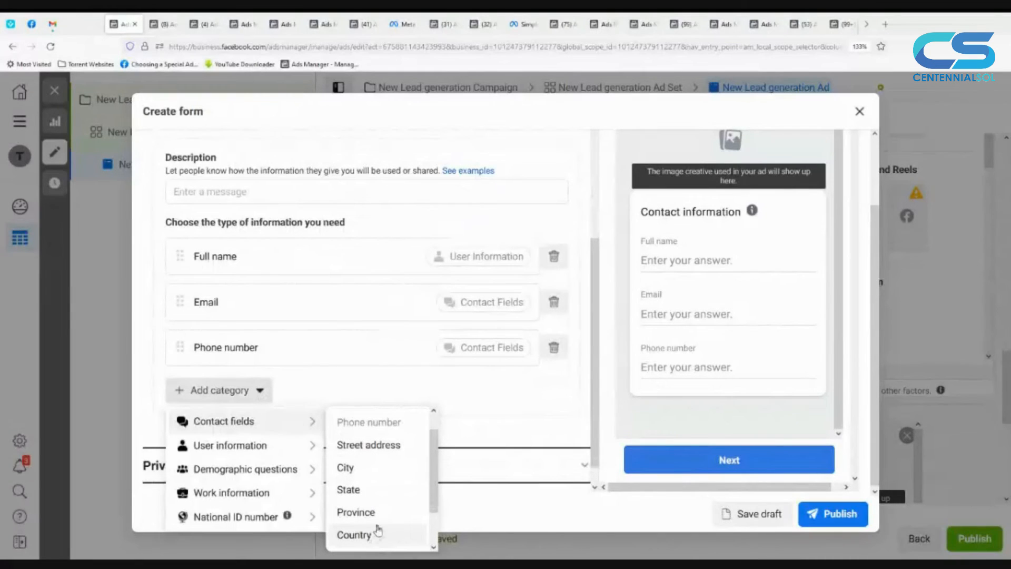
pyautogui.scroll(-2, 421, 492)
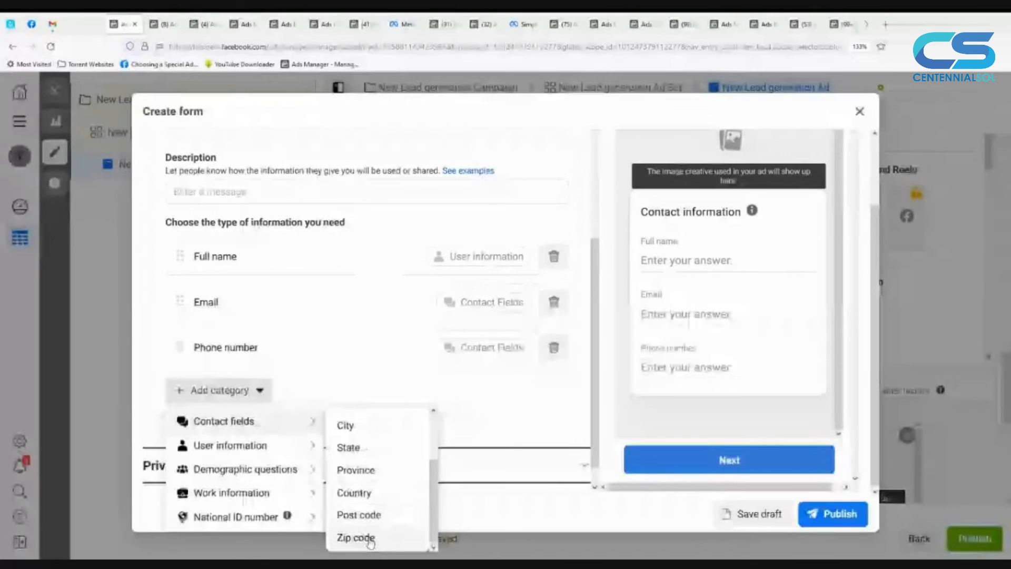
pyautogui.moveTo(295, 454)
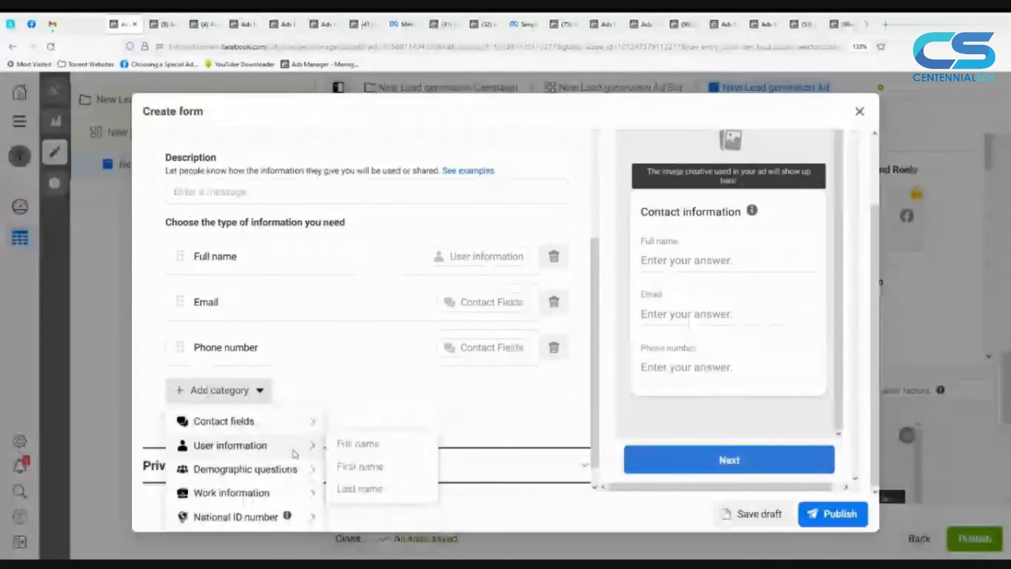
pyautogui.moveTo(282, 474)
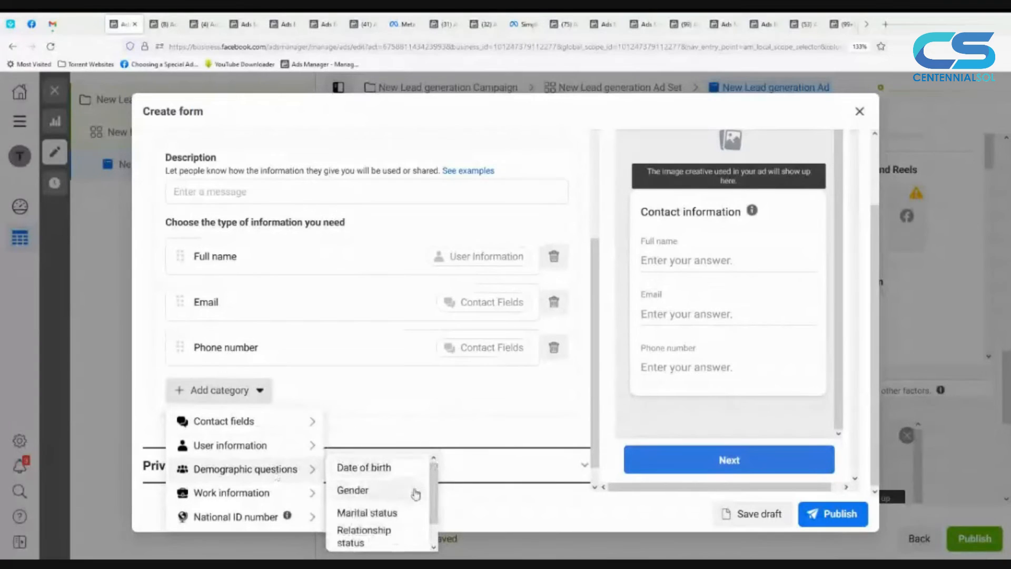
pyautogui.scroll(-1, 413, 495)
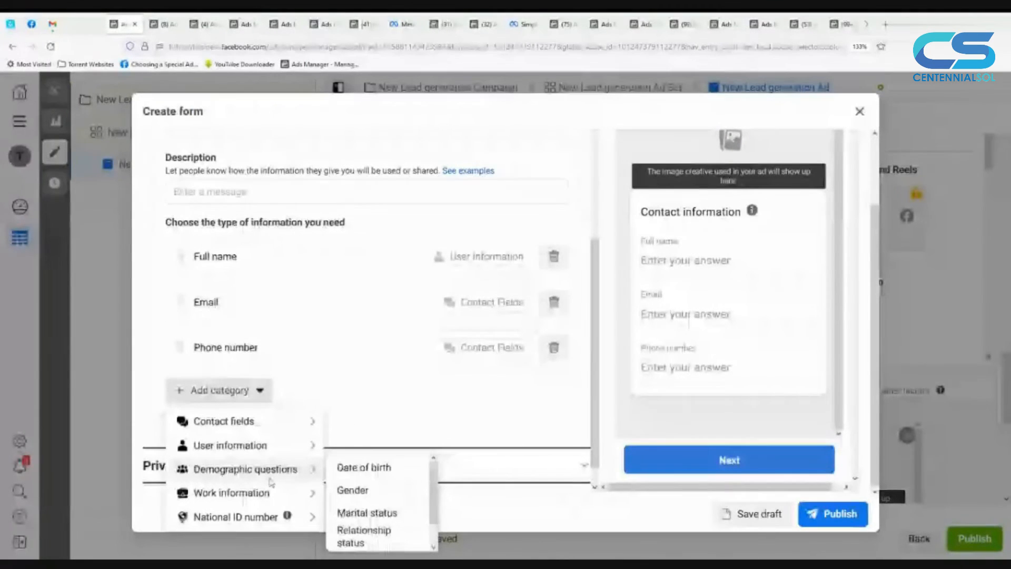
pyautogui.moveTo(260, 494)
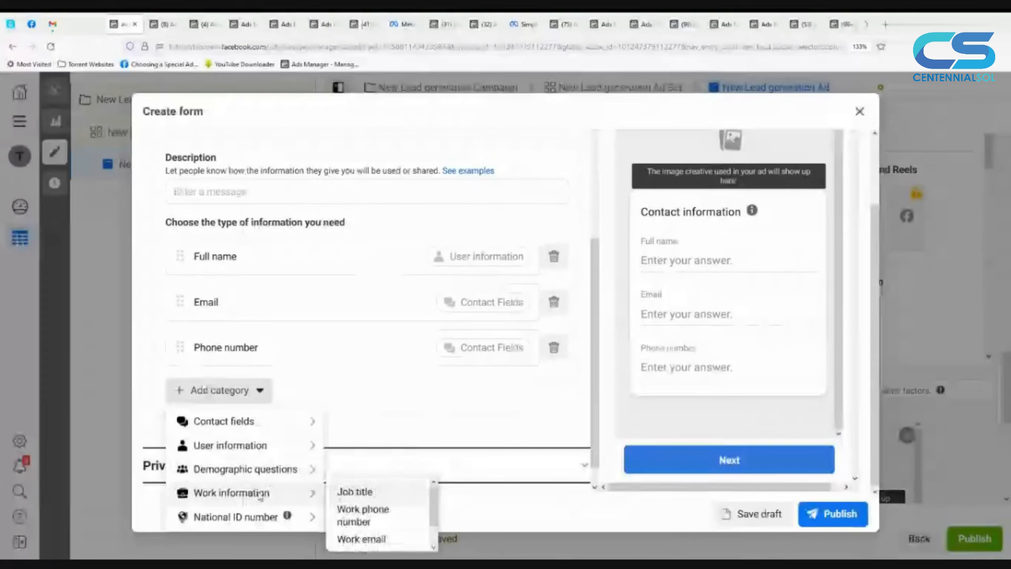
pyautogui.scroll(-1, 394, 514)
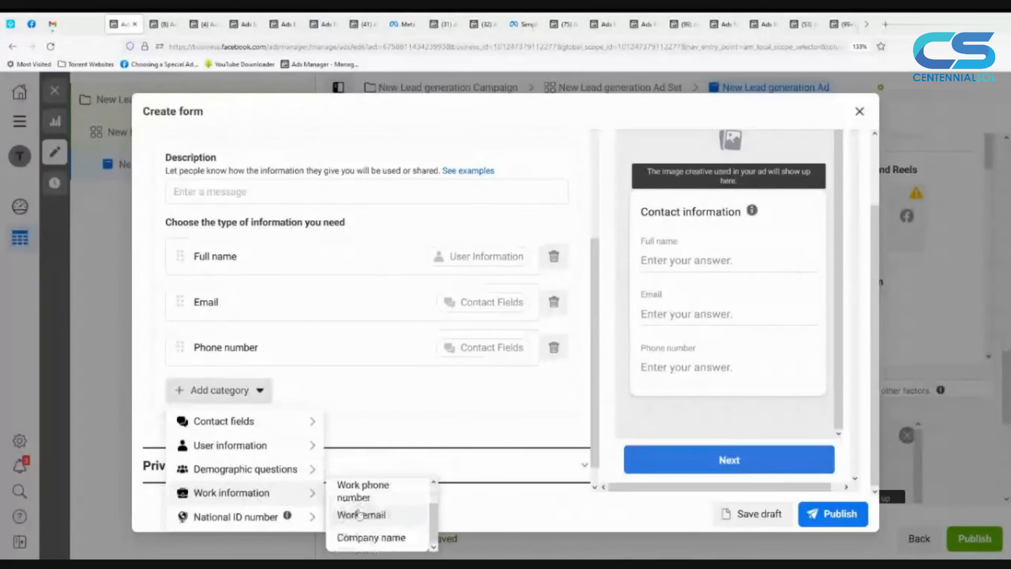
pyautogui.moveTo(265, 524)
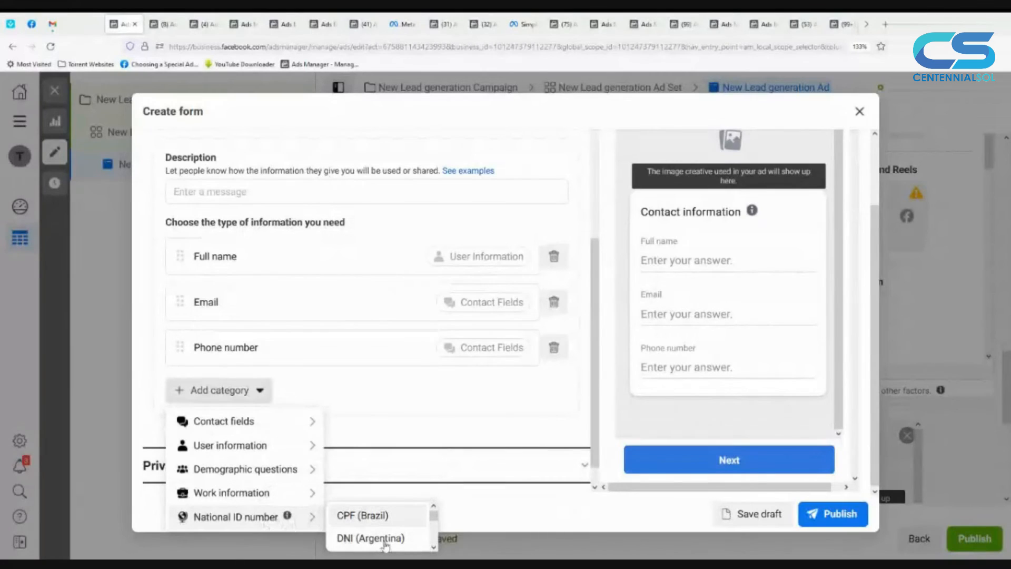
pyautogui.scroll(-2, 394, 548)
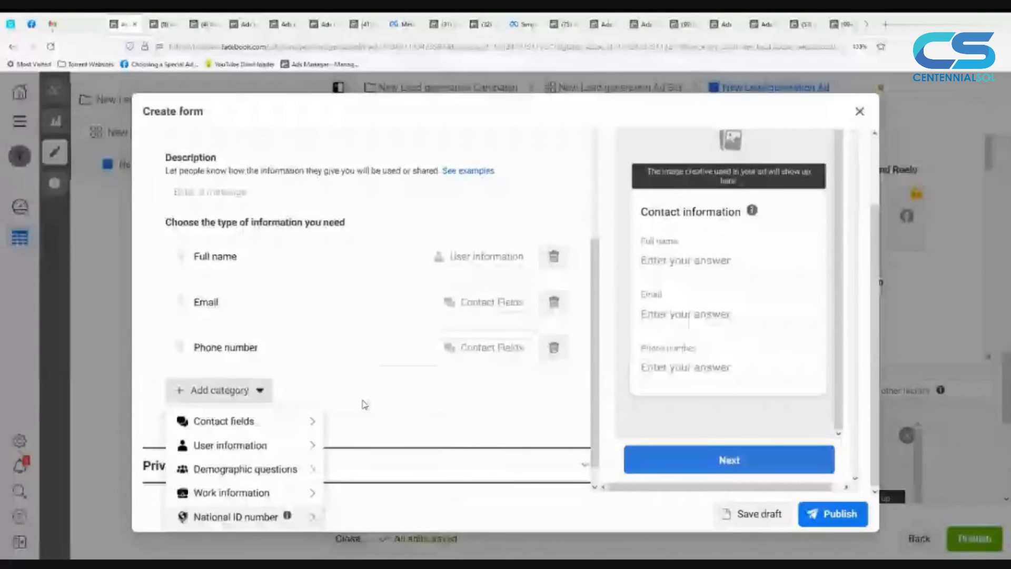
pyautogui.click(356, 368)
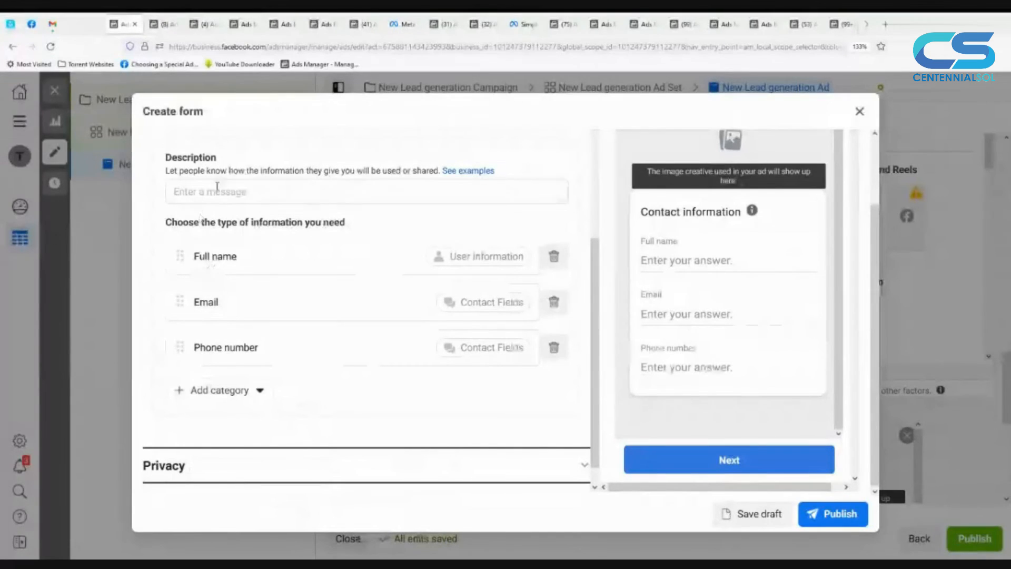
# Step: Set the description of the prefill questions to "your information will be secret."
pyautogui.click(341, 192)
pyautogui.scroll(1, 326, 211)
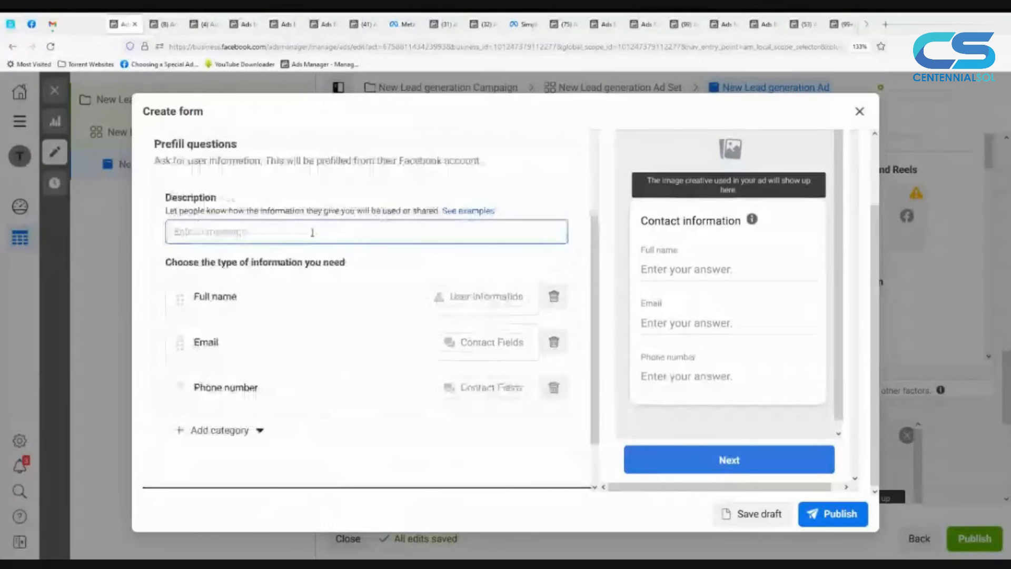
pyautogui.scroll(1, 313, 232)
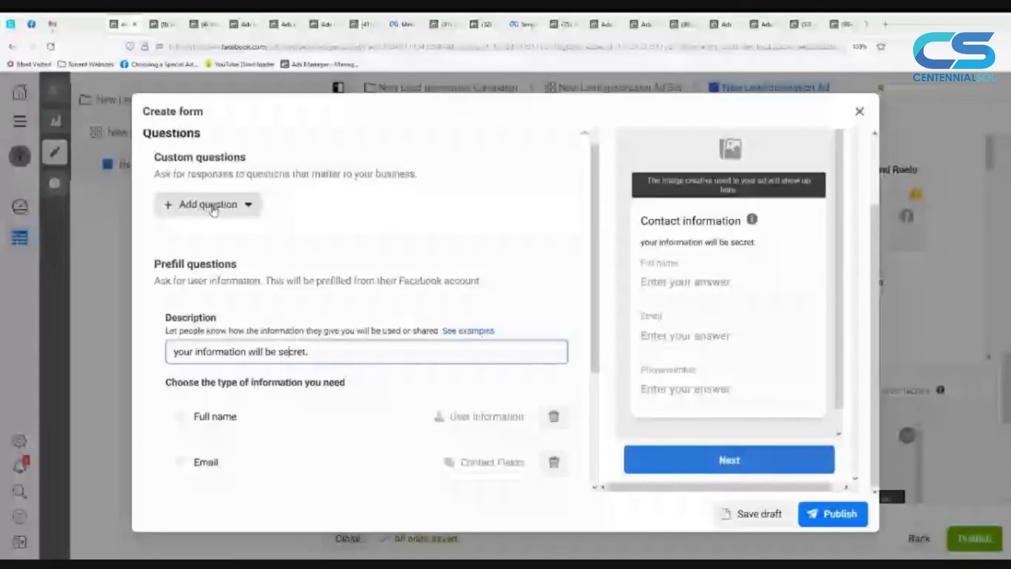
# Step: Add a multiple choice custom question reading "When you'll be available for meeting?"
pyautogui.click(213, 210)
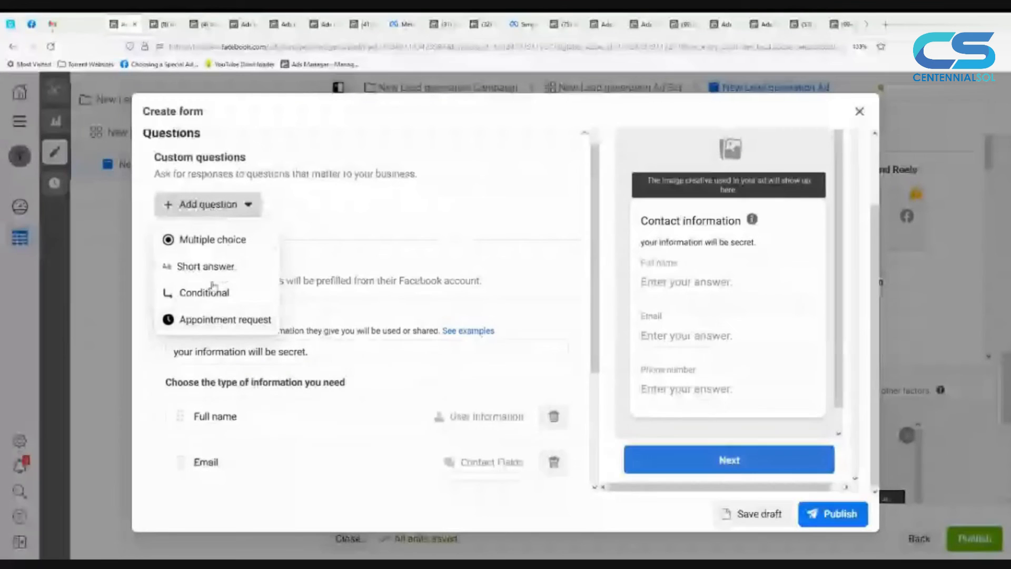
pyautogui.click(199, 240)
pyautogui.click(199, 229)
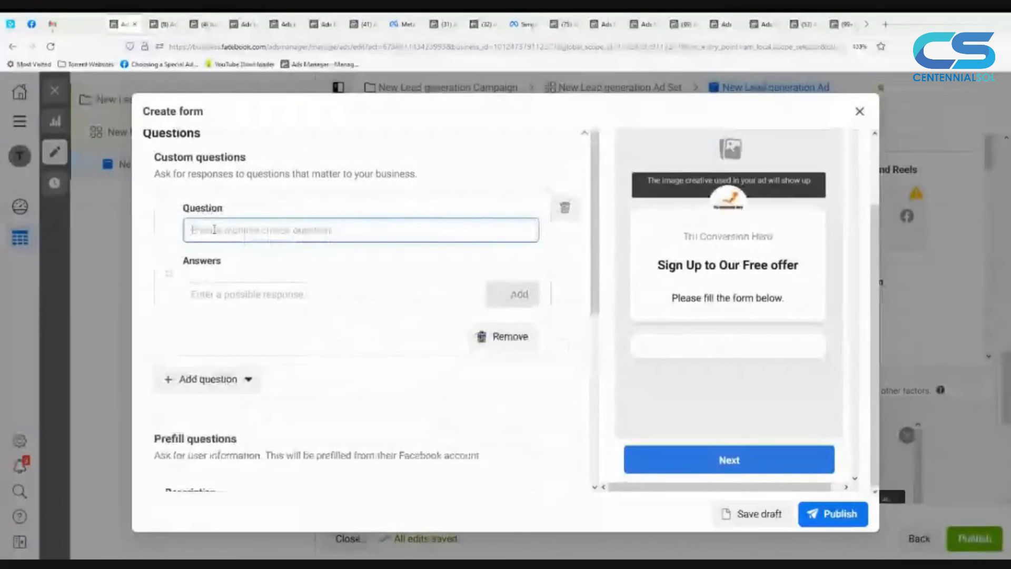
pyautogui.write('Weh')
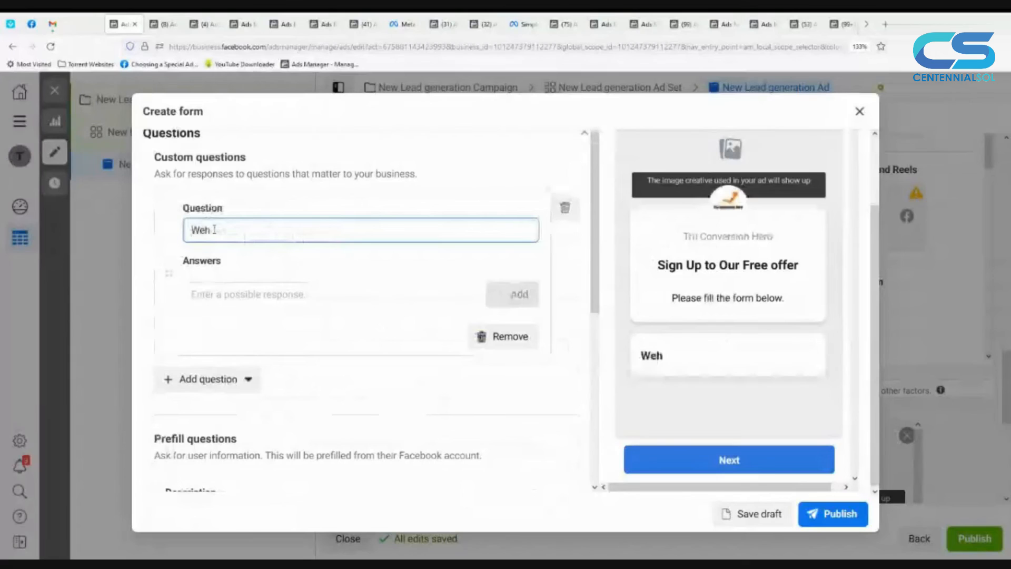
pyautogui.write('n')
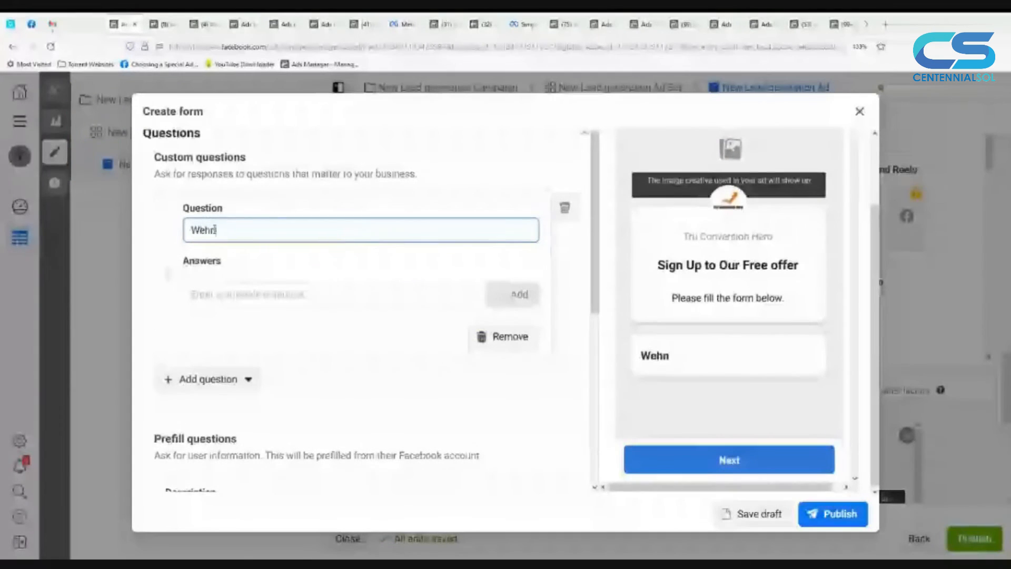
pyautogui.press('BackSpace')
pyautogui.press('BackSpace')
pyautogui.press('BackSpace')
pyautogui.write("hen you'll be a")
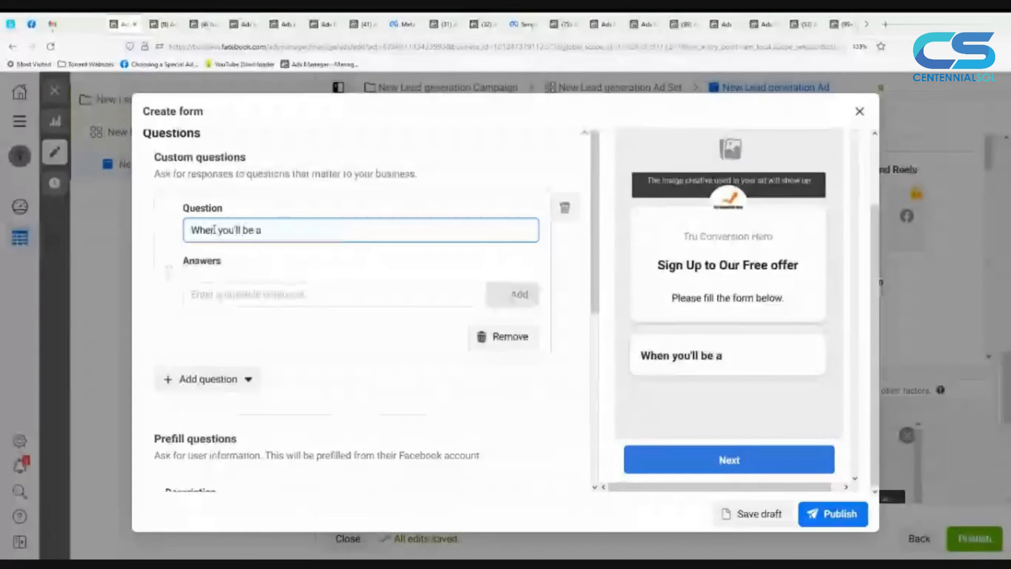
pyautogui.write('vailab')
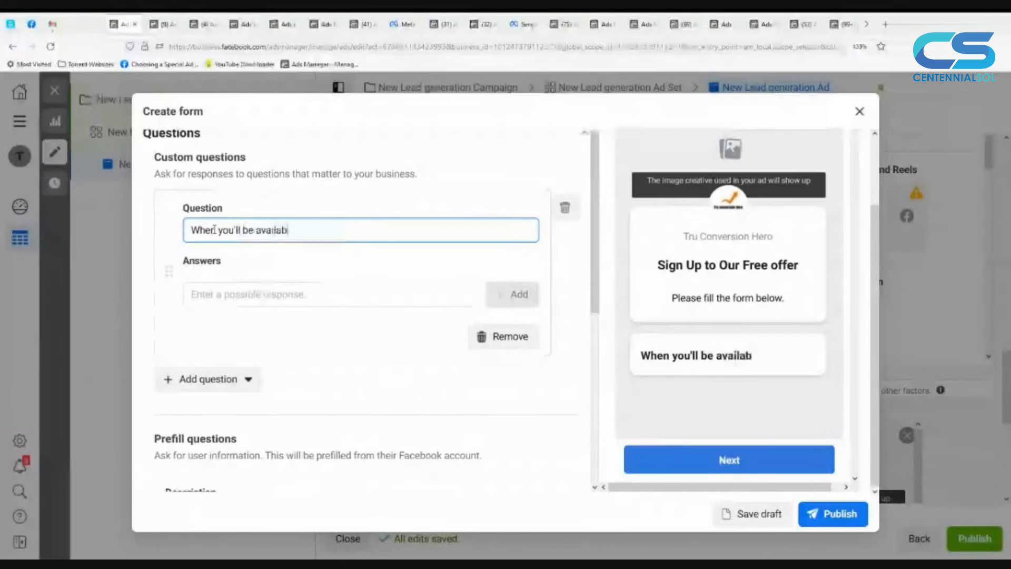
pyautogui.write('le')
pyautogui.press('BackSpace')
pyautogui.write('le for mee')
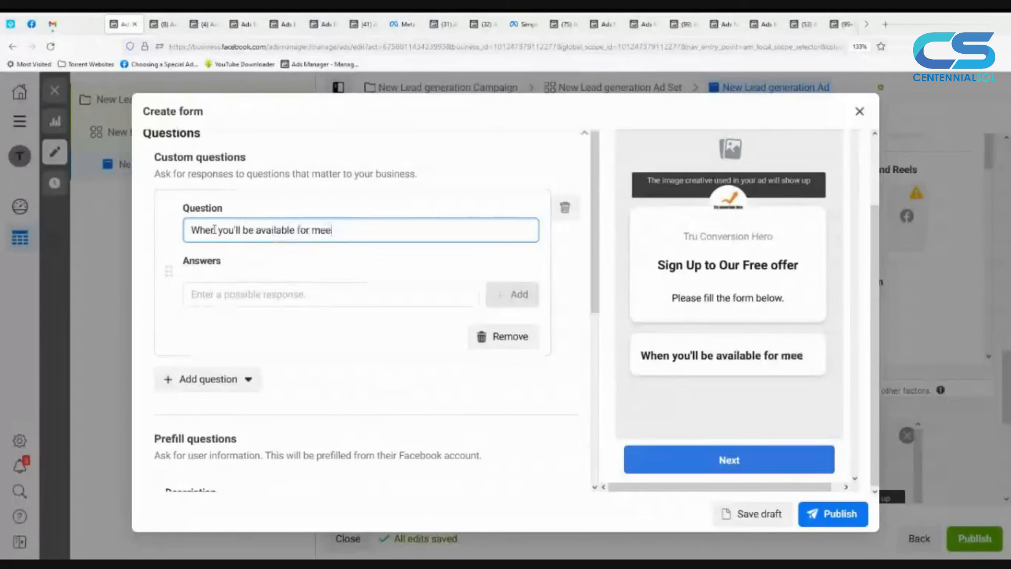
pyautogui.write('ting?')
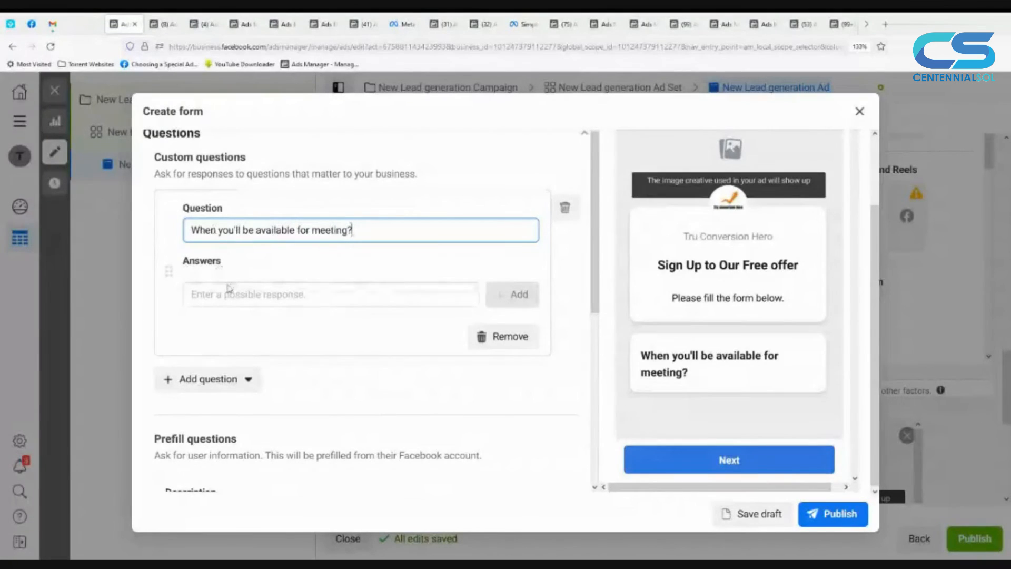
# Step: Add "1-2 PM" and "2-3 PM" as the first two answers to the meeting availability question
pyautogui.click(242, 295)
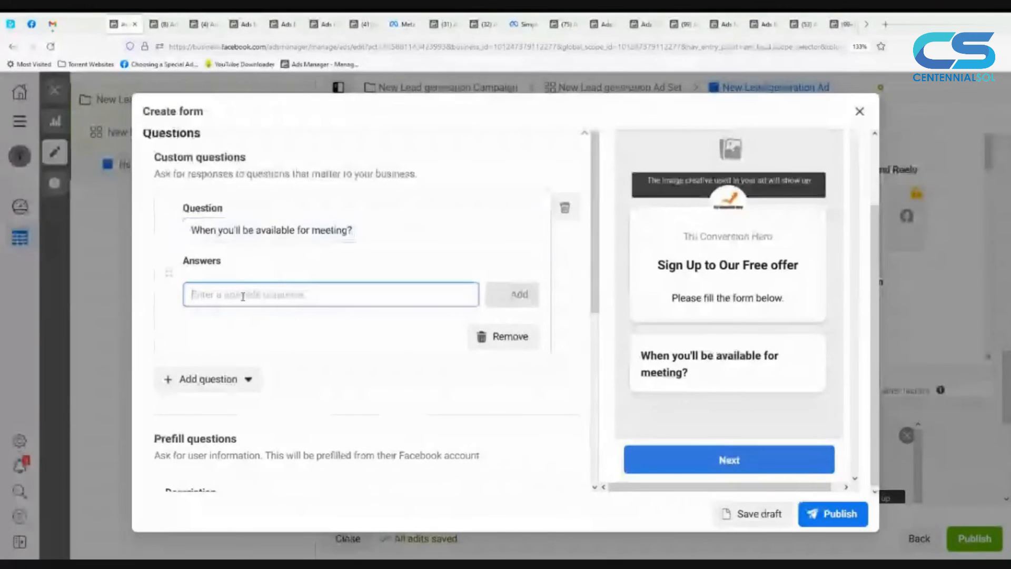
pyautogui.write('1-2')
pyautogui.write('Pm')
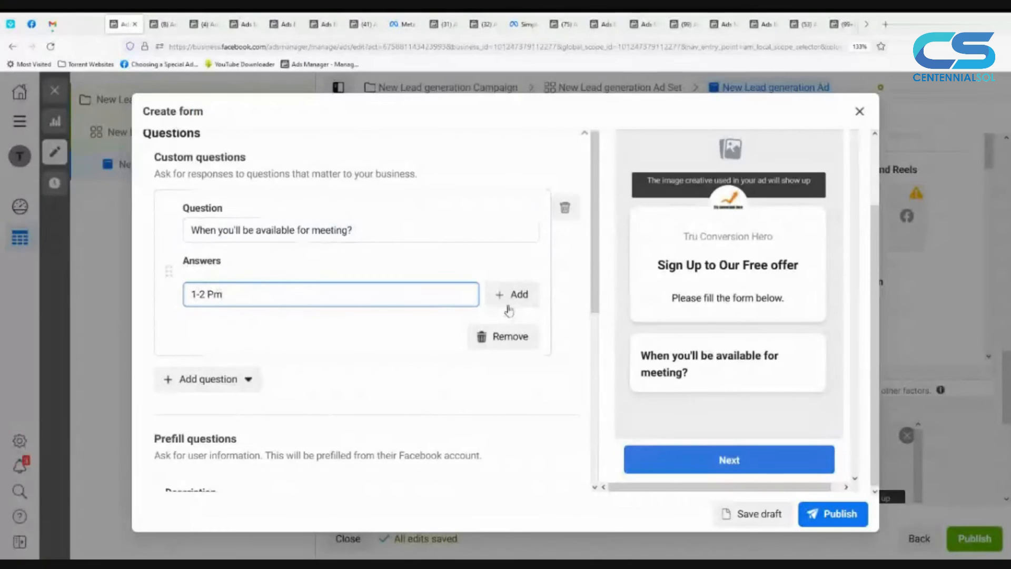
pyautogui.press('BackSpace')
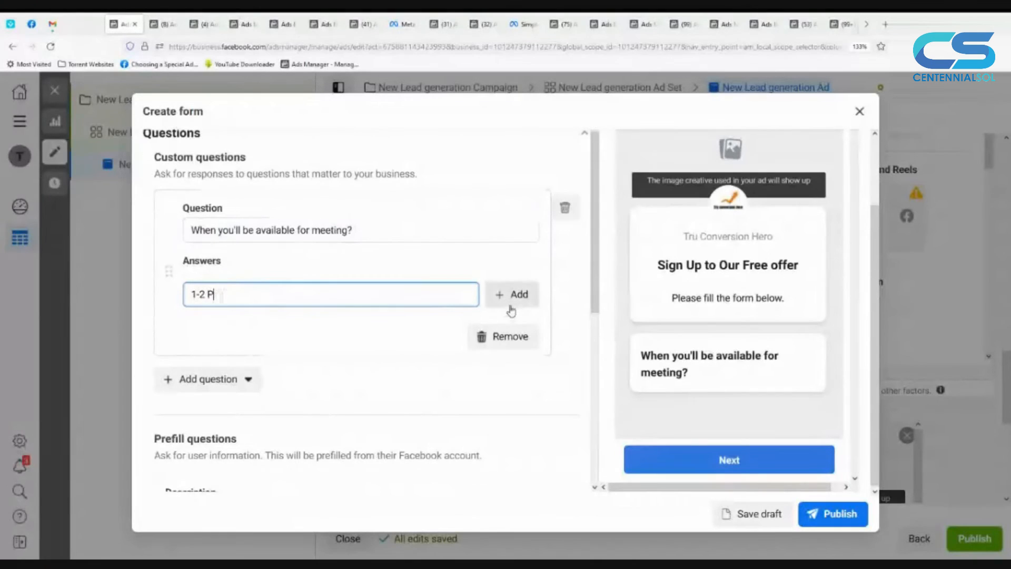
pyautogui.write('M')
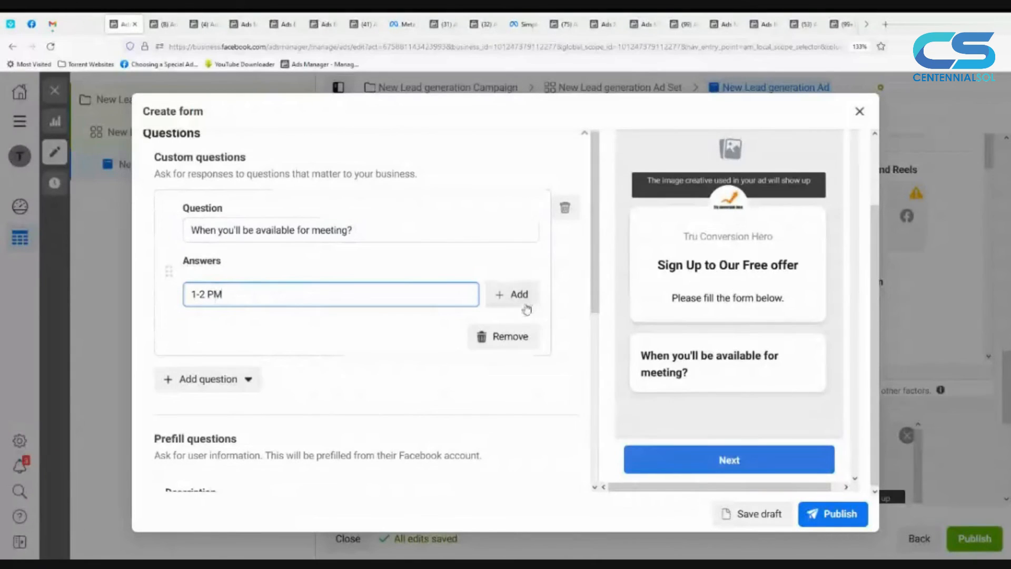
pyautogui.click(532, 310)
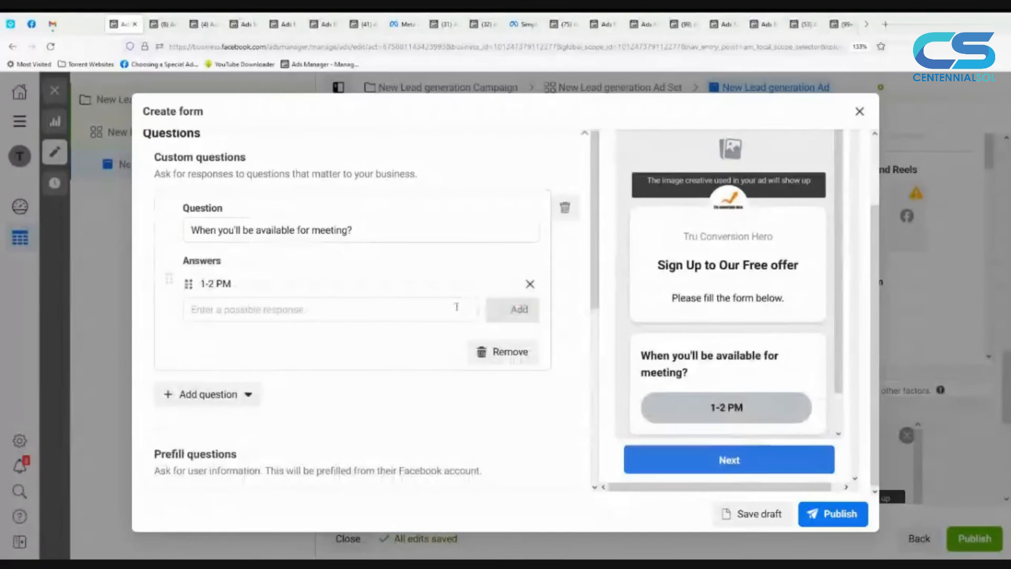
pyautogui.click(444, 310)
pyautogui.write('2-3 PM')
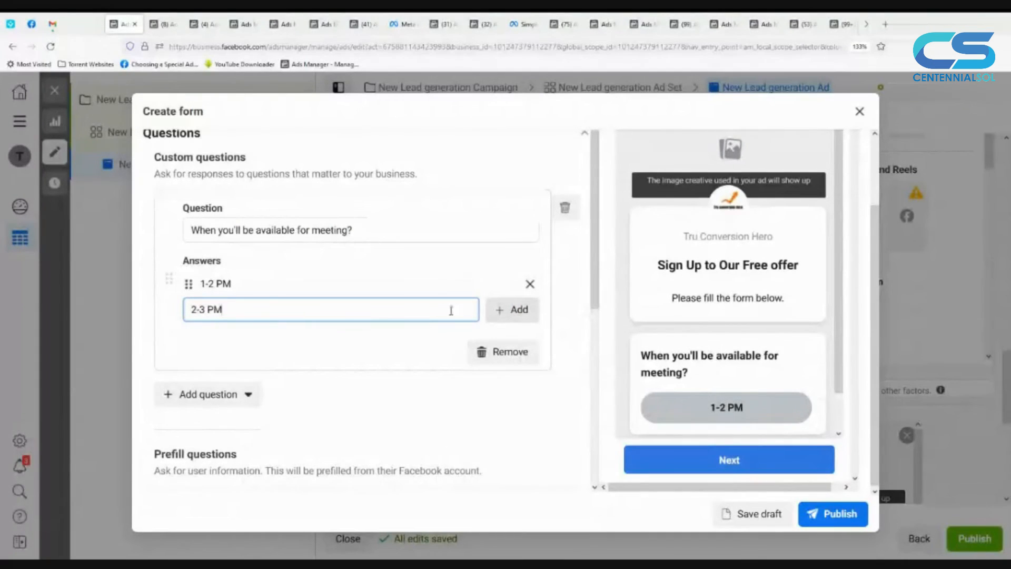
pyautogui.click(497, 310)
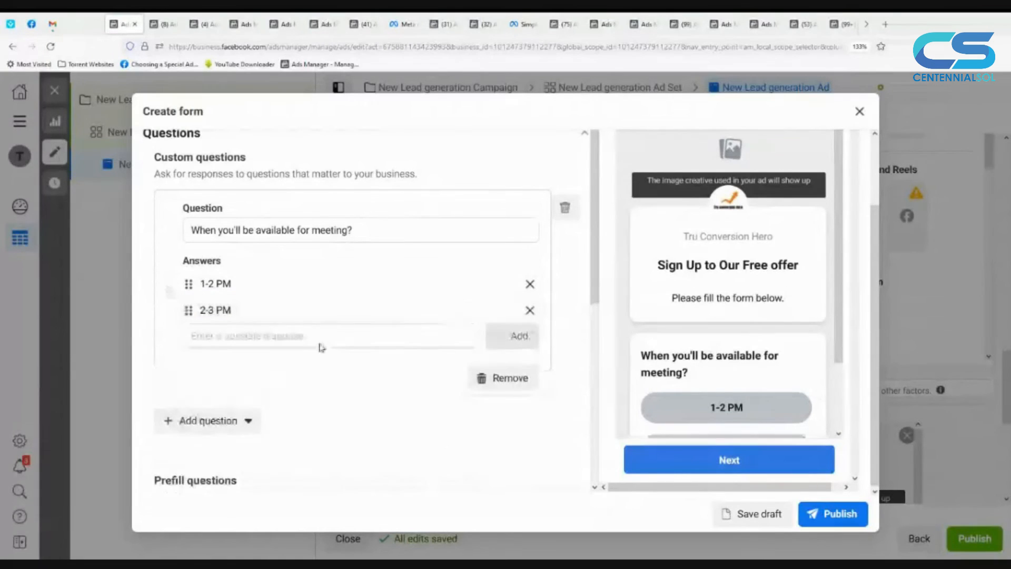
# Step: Add "3-4 PM" and "4-5 PM" as further answers to the meeting question and review the answers in the form preview
pyautogui.click(332, 336)
pyautogui.write('3-4 PM')
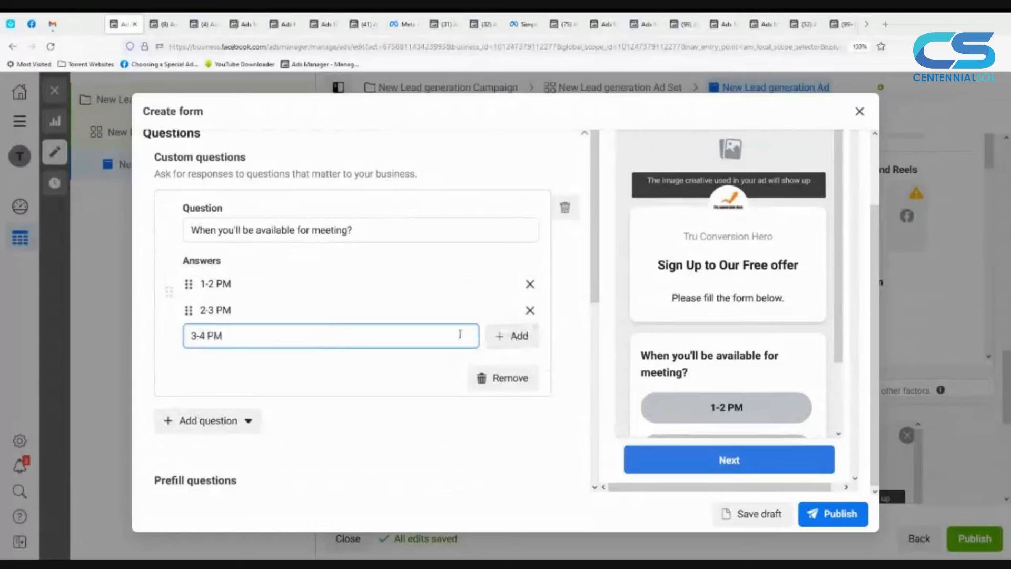
pyautogui.click(498, 339)
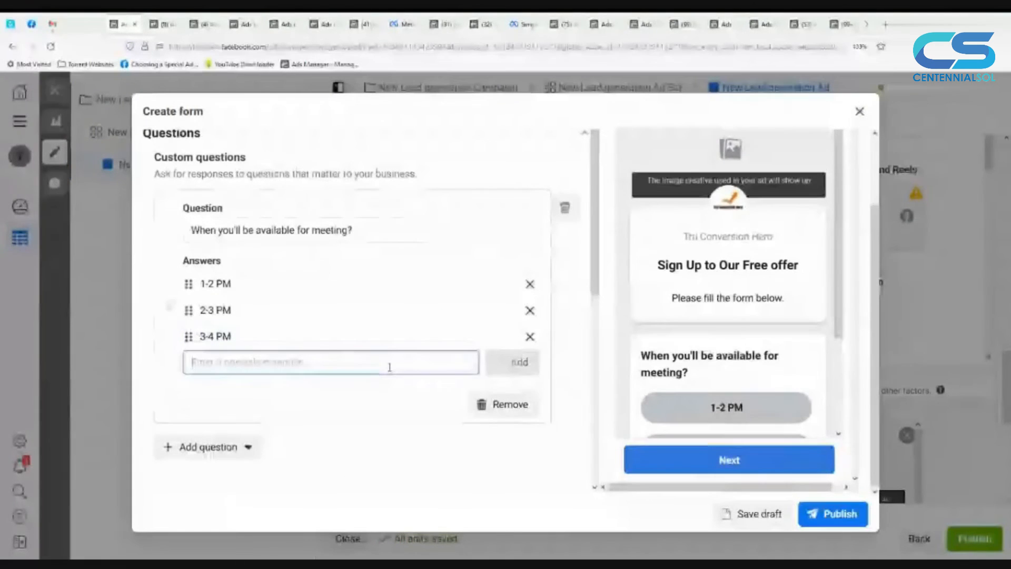
pyautogui.write('4-5 PM')
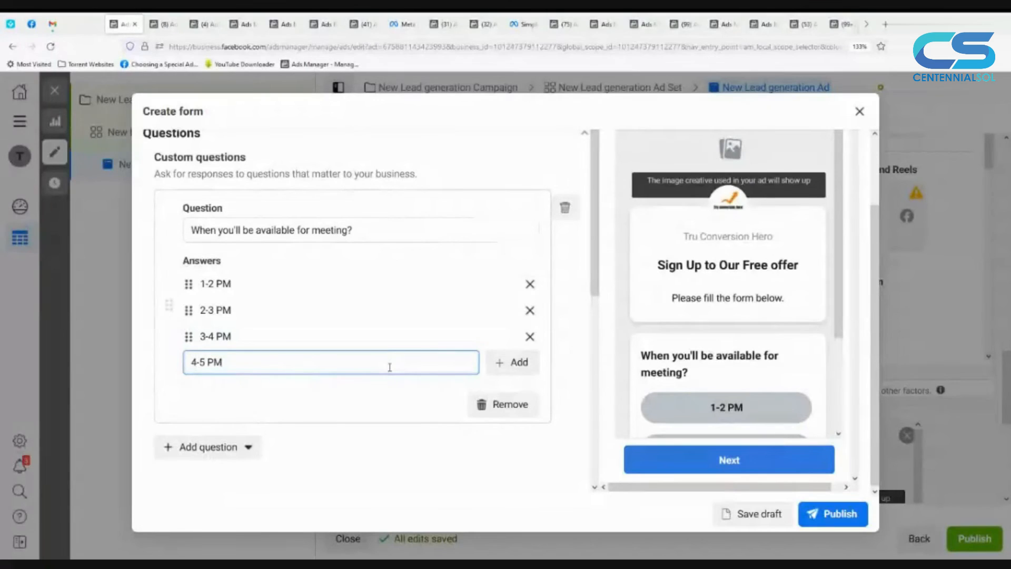
pyautogui.click(498, 362)
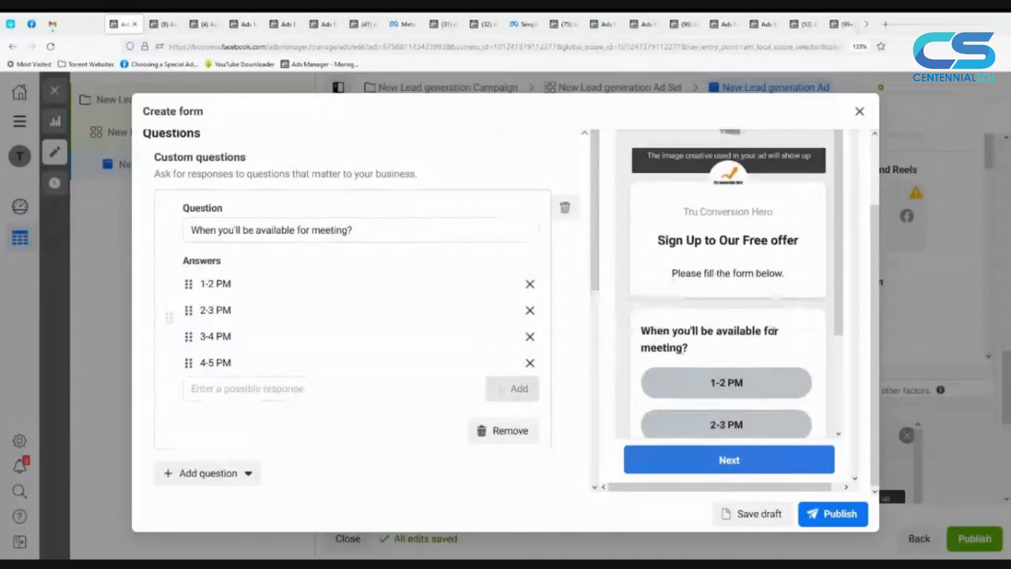
pyautogui.scroll(-3, 772, 332)
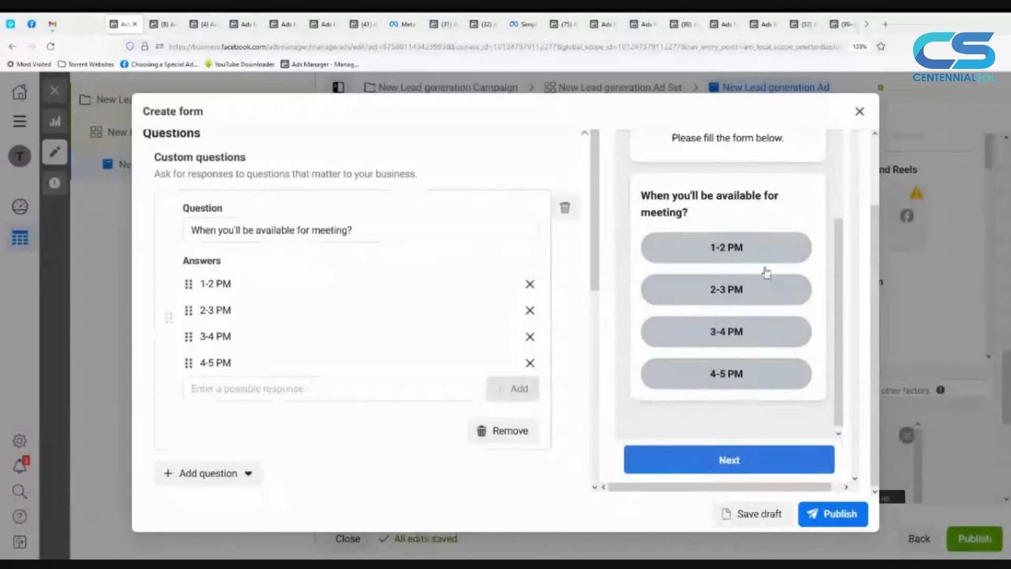
pyautogui.scroll(1, 753, 309)
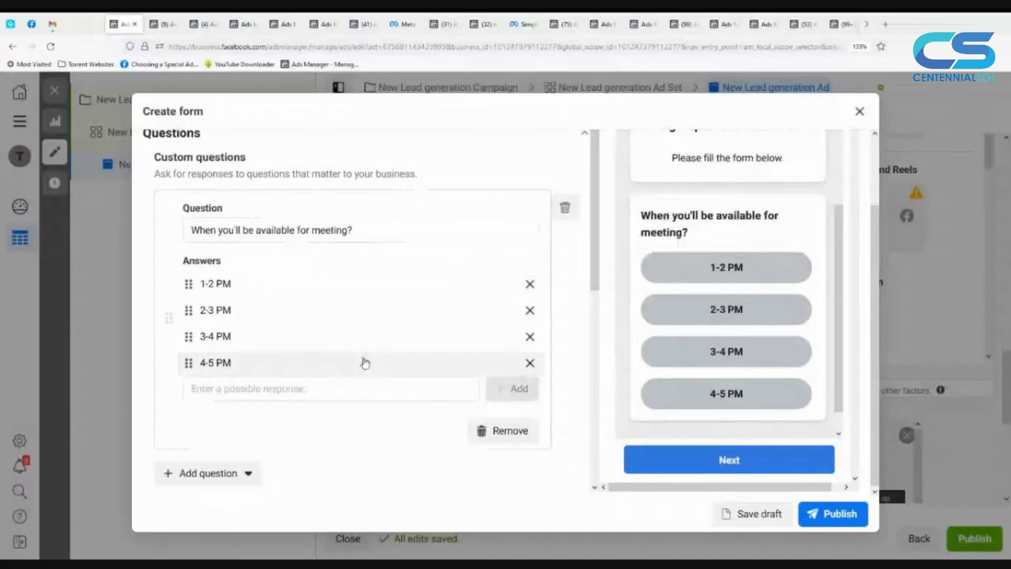
# Step: Add a short answer custom question reading "On Which day of week you'll be available?"
pyautogui.scroll(-1, 364, 361)
pyautogui.click(249, 436)
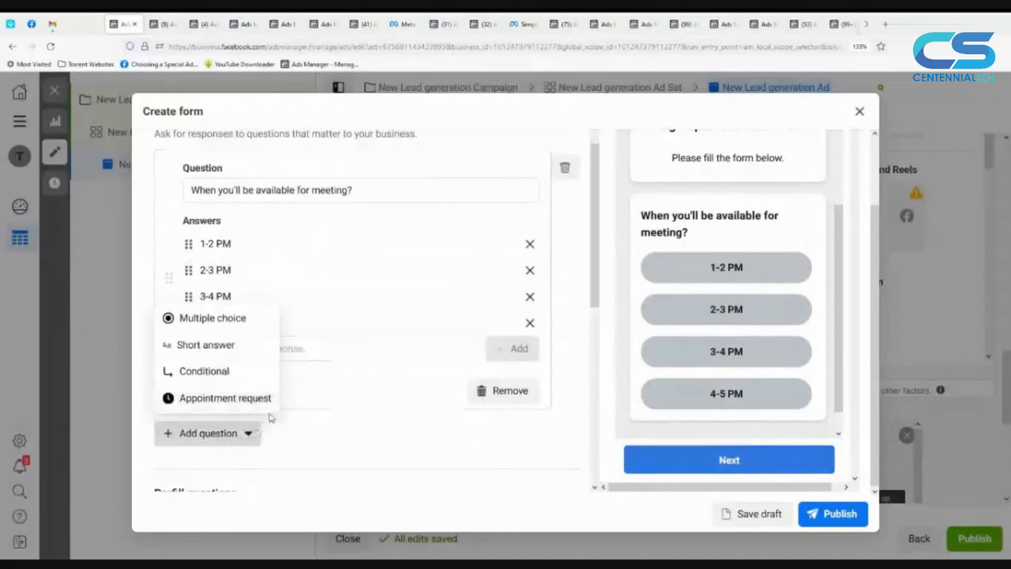
pyautogui.click(252, 352)
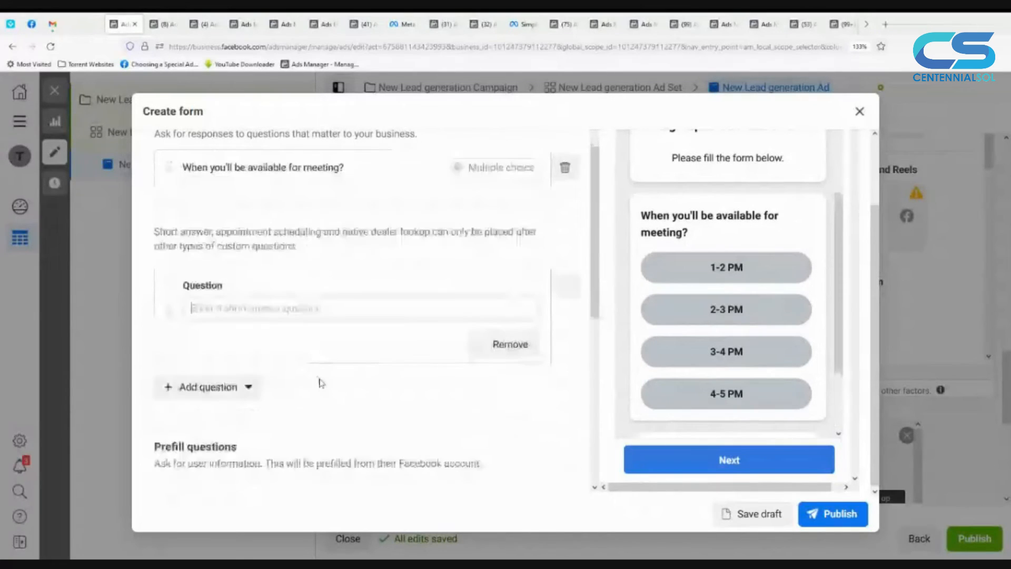
pyautogui.scroll(-1, 321, 368)
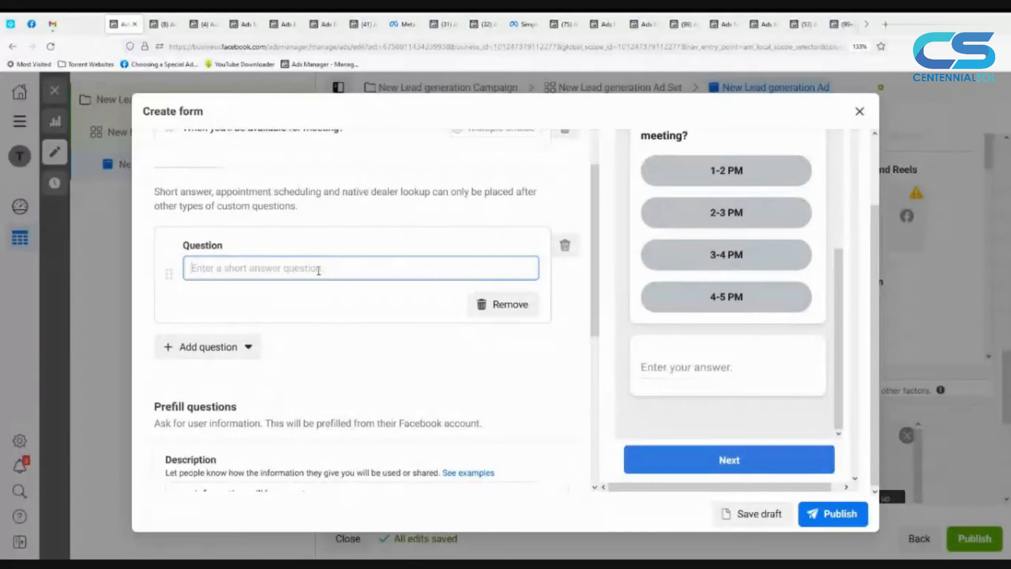
pyautogui.write('On')
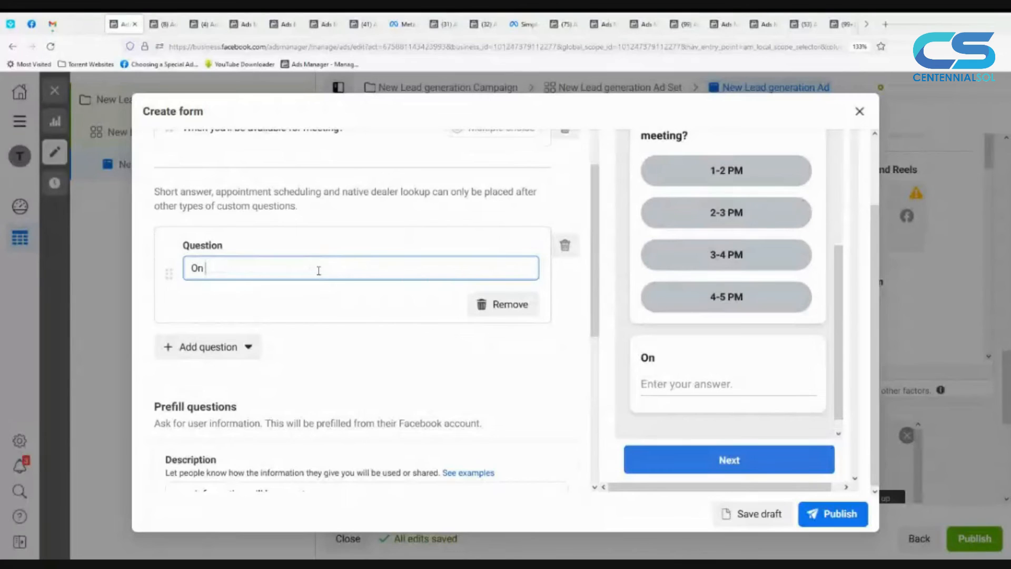
pyautogui.write(' Which day of week')
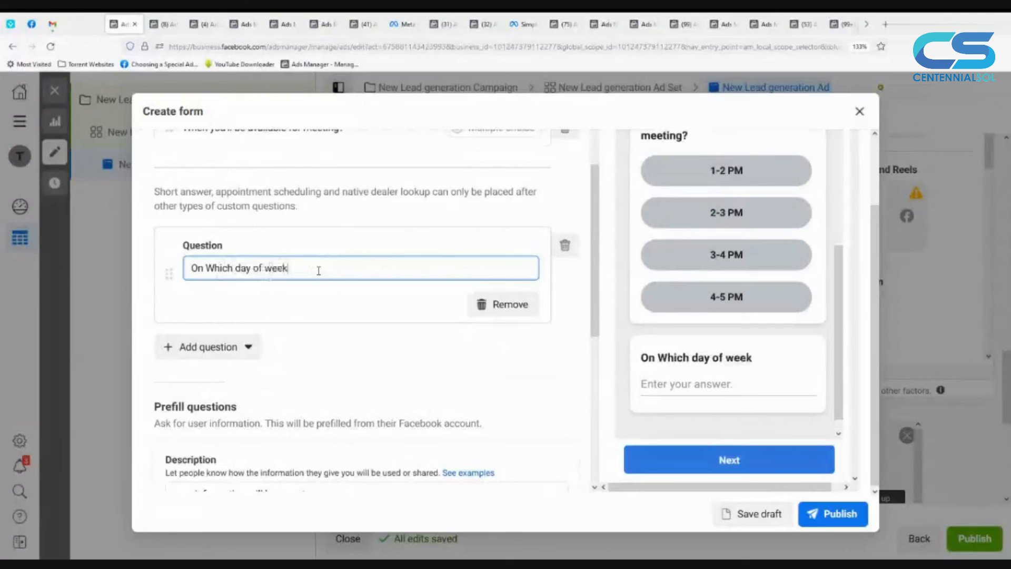
pyautogui.write(" you'll be a")
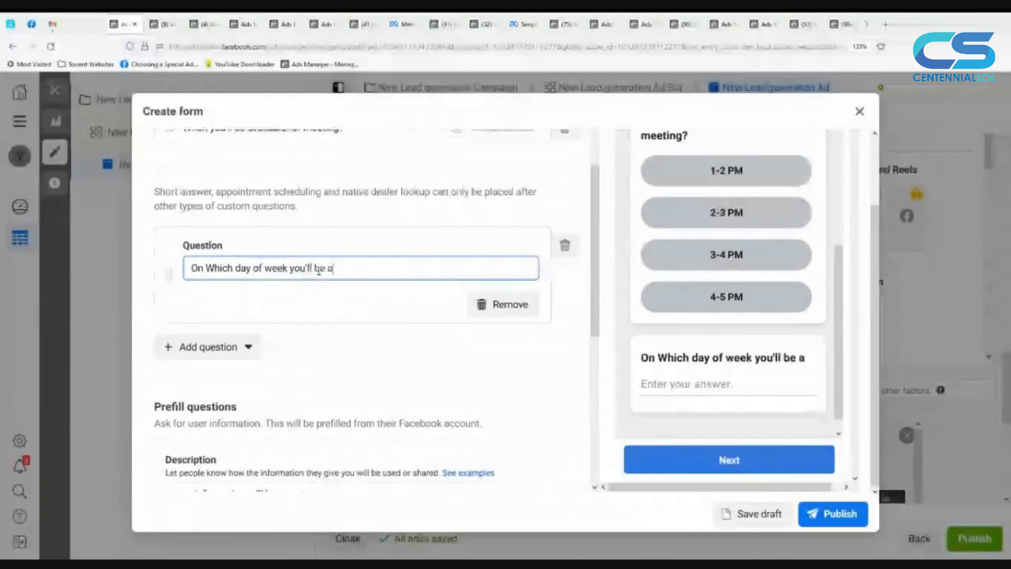
pyautogui.write('vailable')
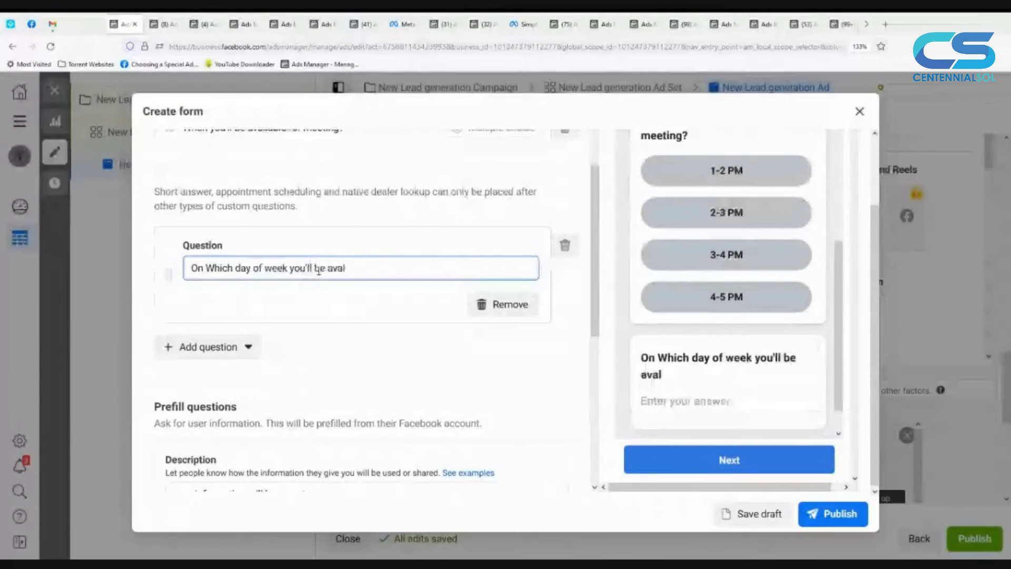
pyautogui.write('?')
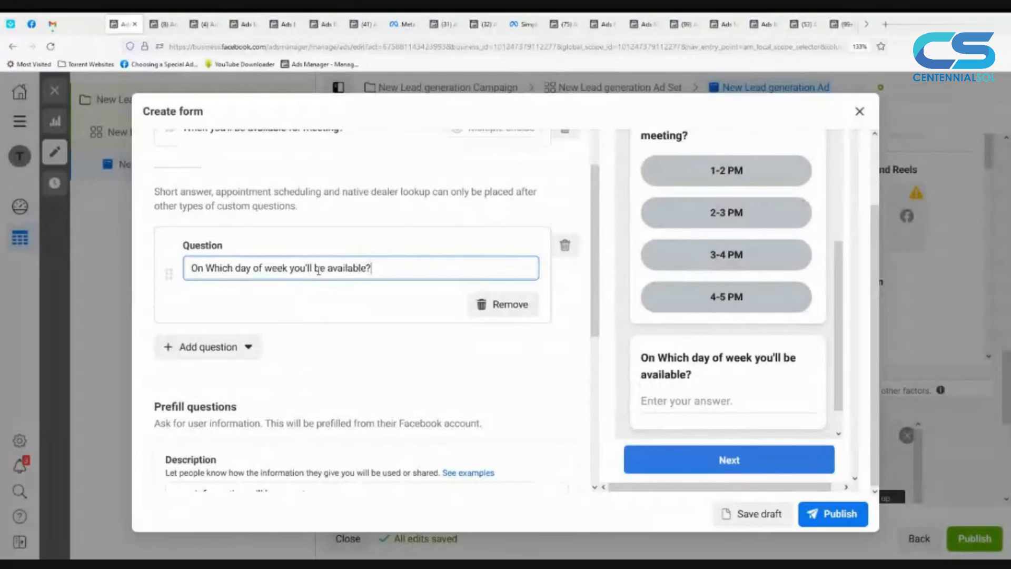
pyautogui.click(671, 401)
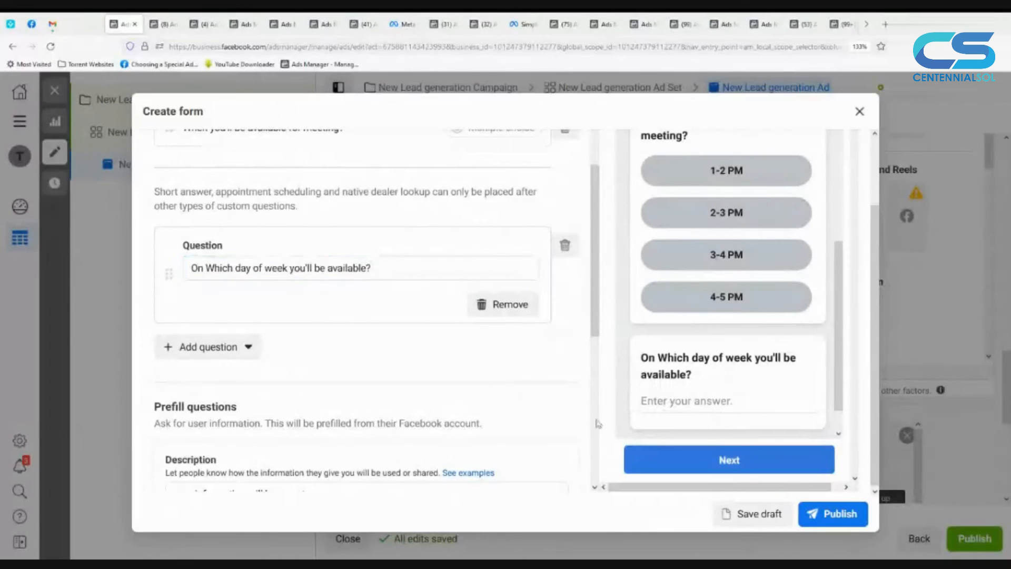
# Step: Add a conditional question to look at its CSV upload setup, and remove it from the custom questions
pyautogui.click(199, 346)
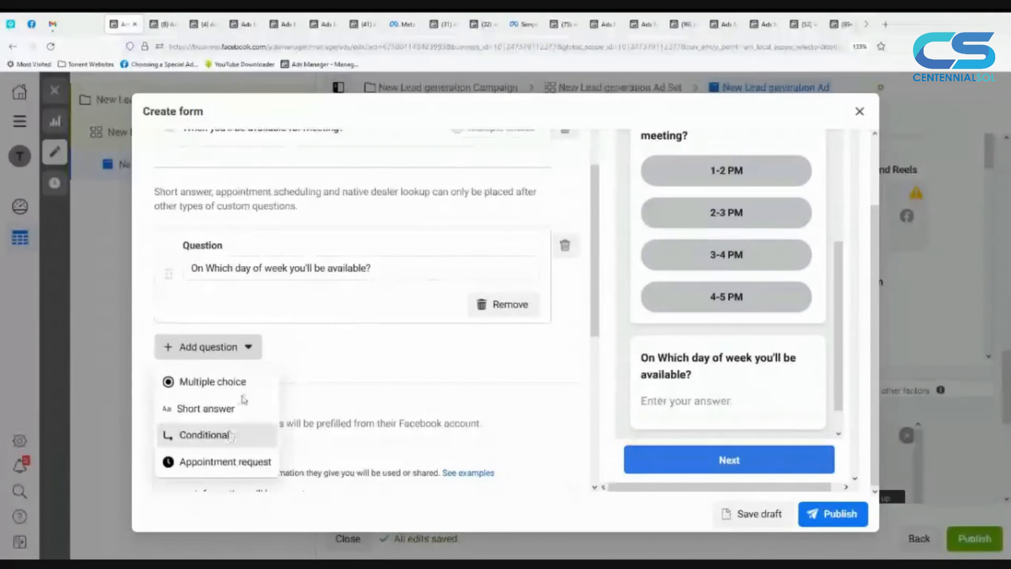
pyautogui.click(230, 435)
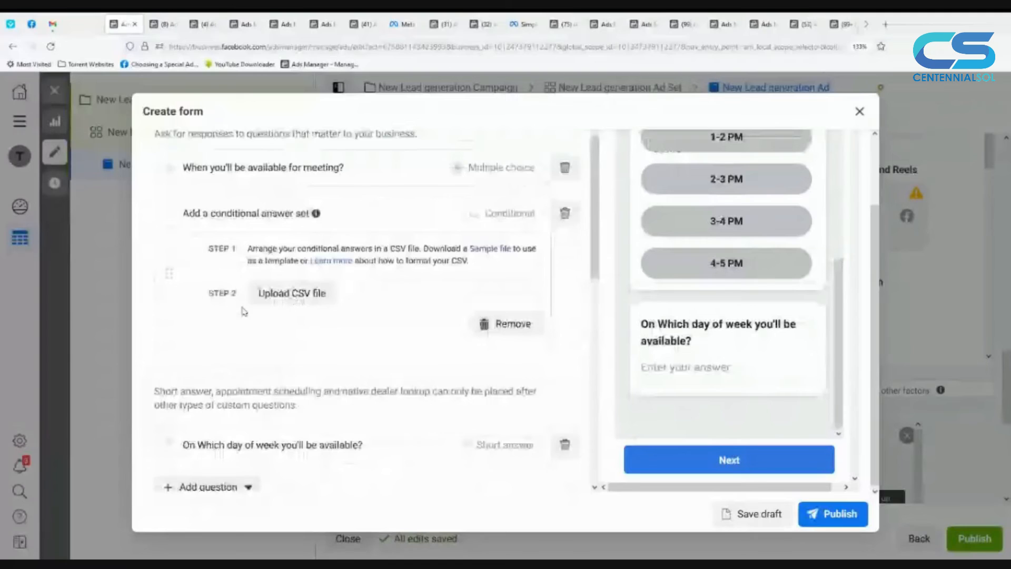
pyautogui.scroll(2, 244, 311)
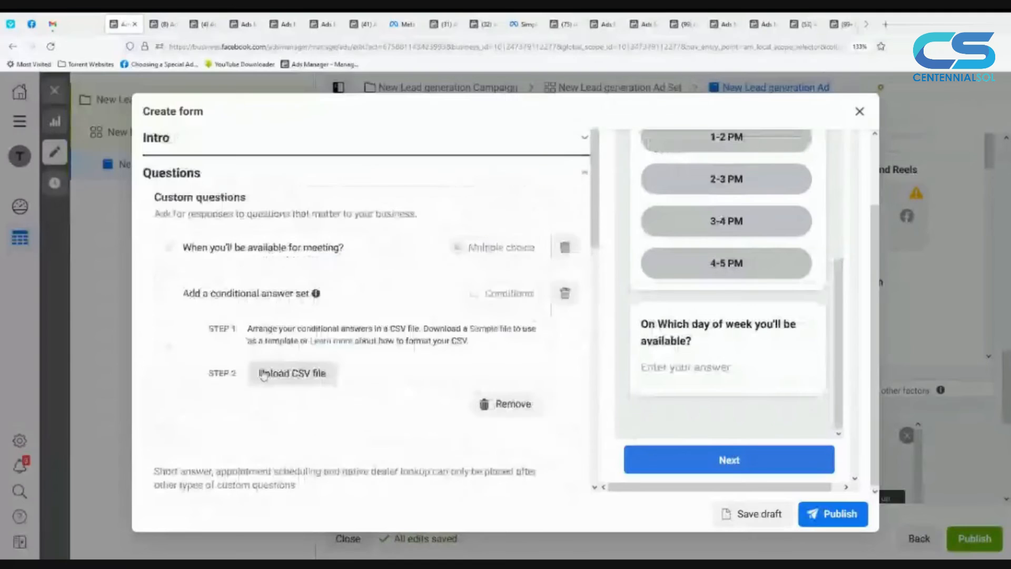
pyautogui.click(563, 295)
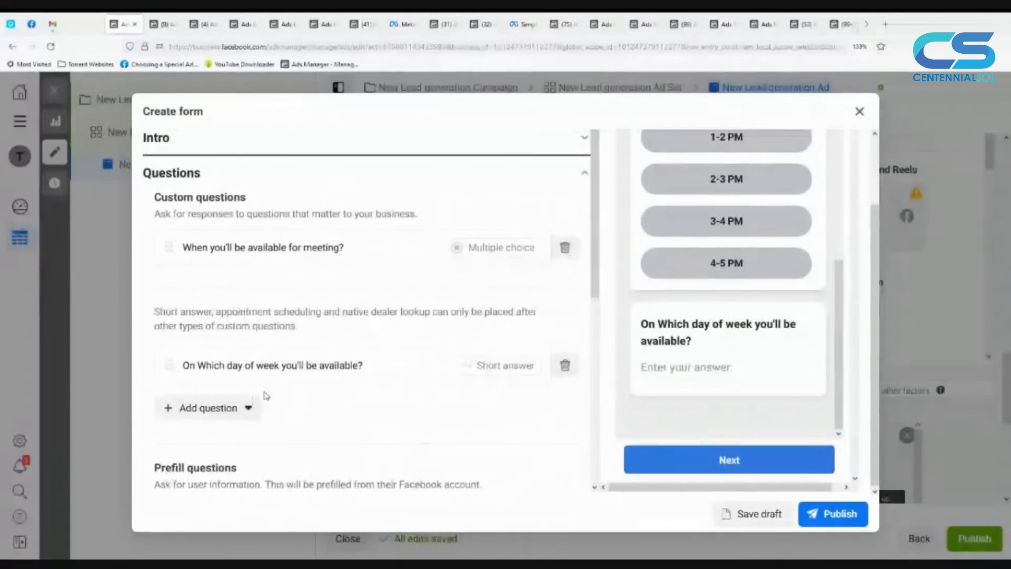
# Step: Add an appointment request question to examine its date and time availability, and delete it from the form
pyautogui.click(255, 401)
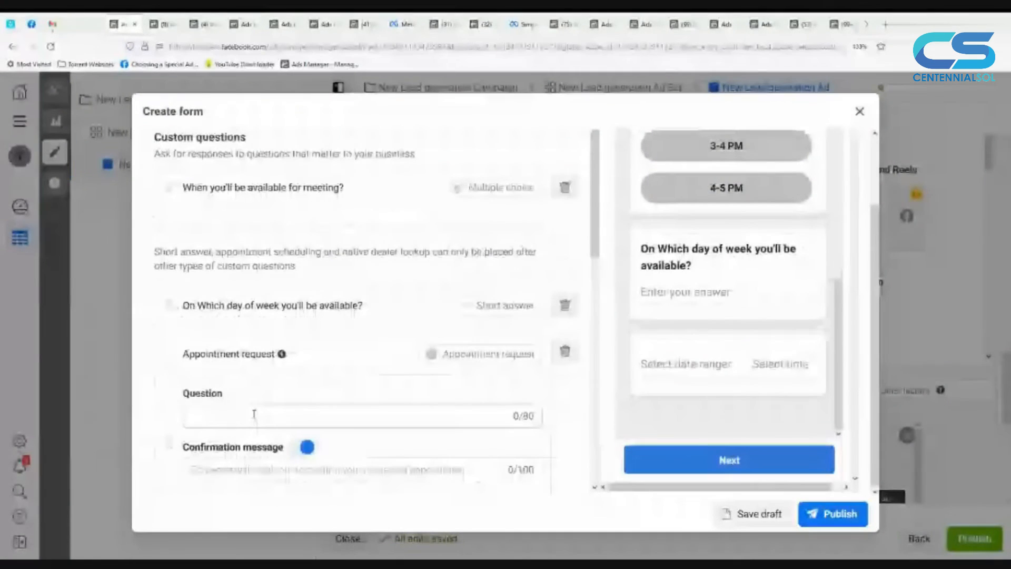
pyautogui.scroll(1, 241, 430)
pyautogui.scroll(-2, 242, 430)
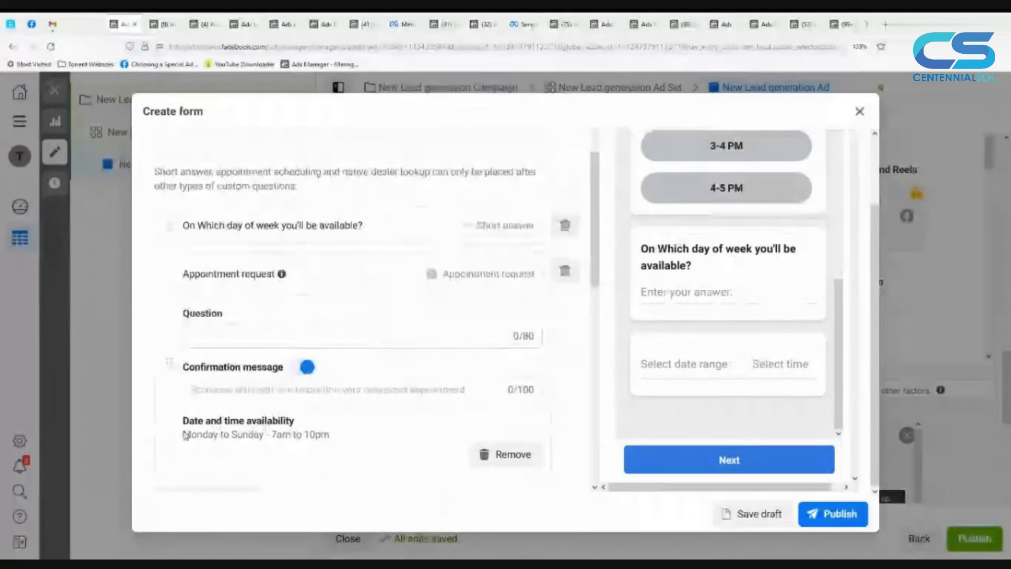
pyautogui.moveTo(184, 435); pyautogui.dragTo(326, 440)
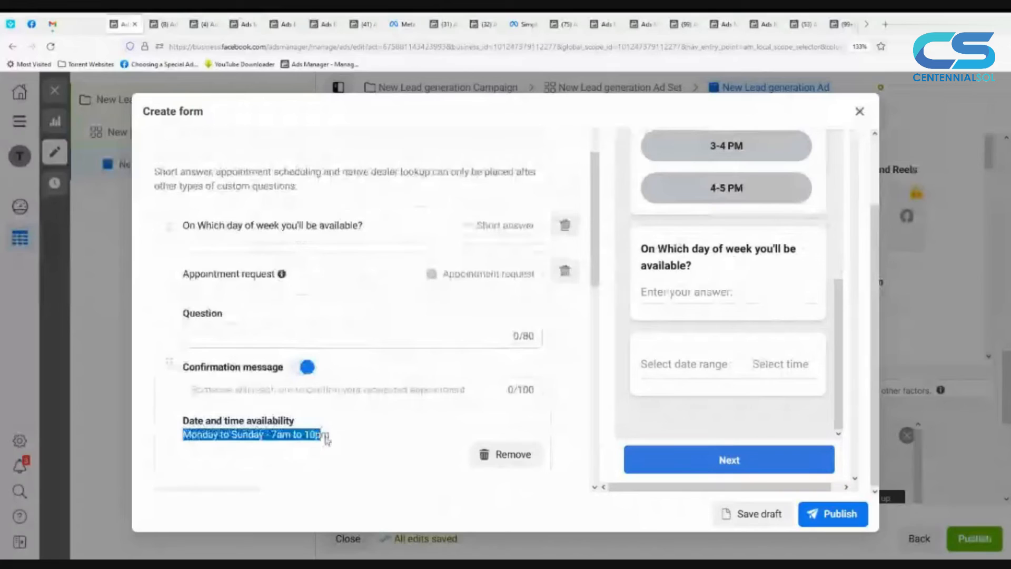
pyautogui.scroll(2, 565, 347)
pyautogui.click(564, 343)
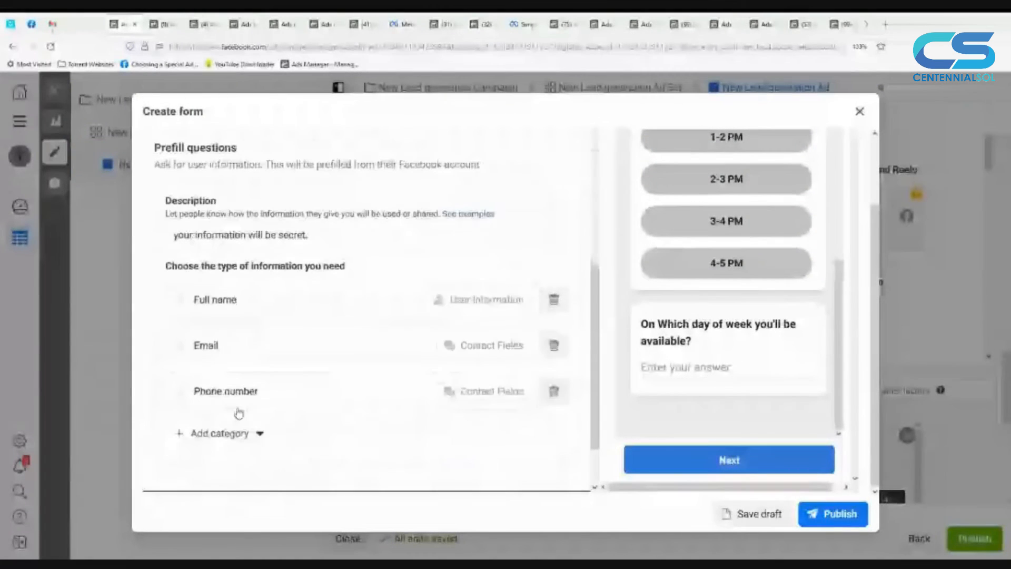
# Step: Open the form's Privacy section and examine the privacy policy link, link text and custom disclaimer options
pyautogui.scroll(-6, 237, 413)
pyautogui.scroll(-2, 314, 414)
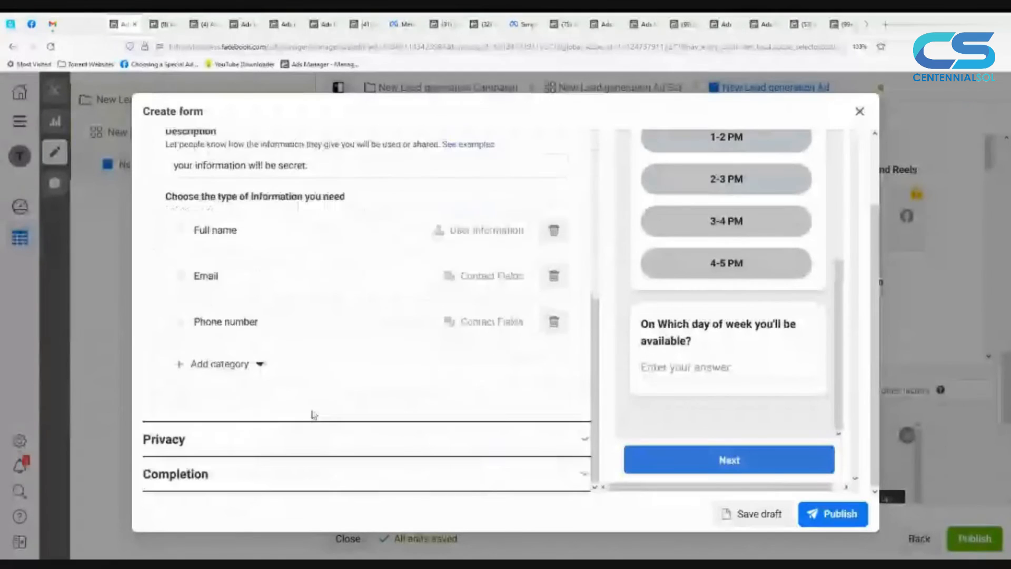
pyautogui.click(305, 439)
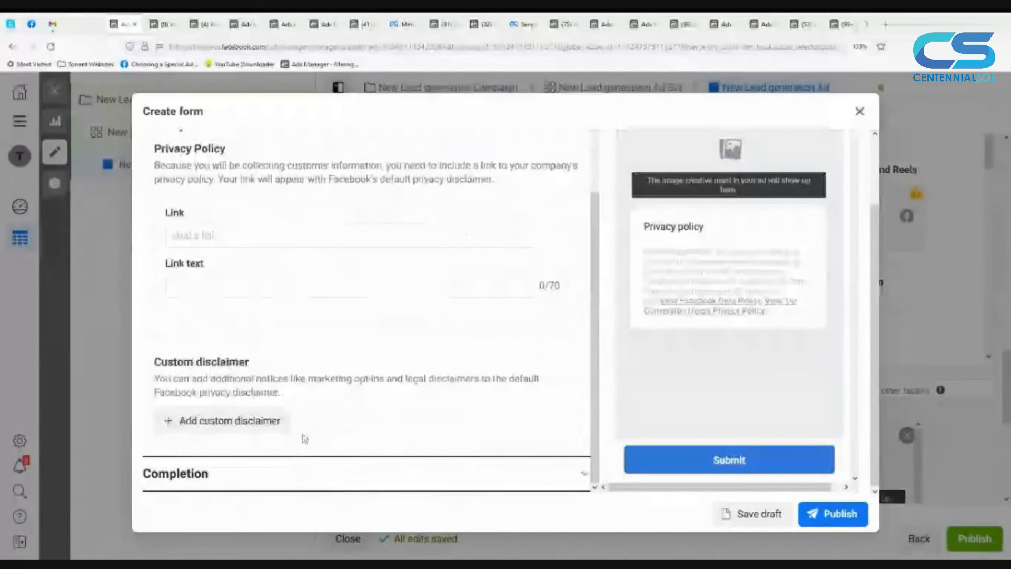
pyautogui.click(263, 237)
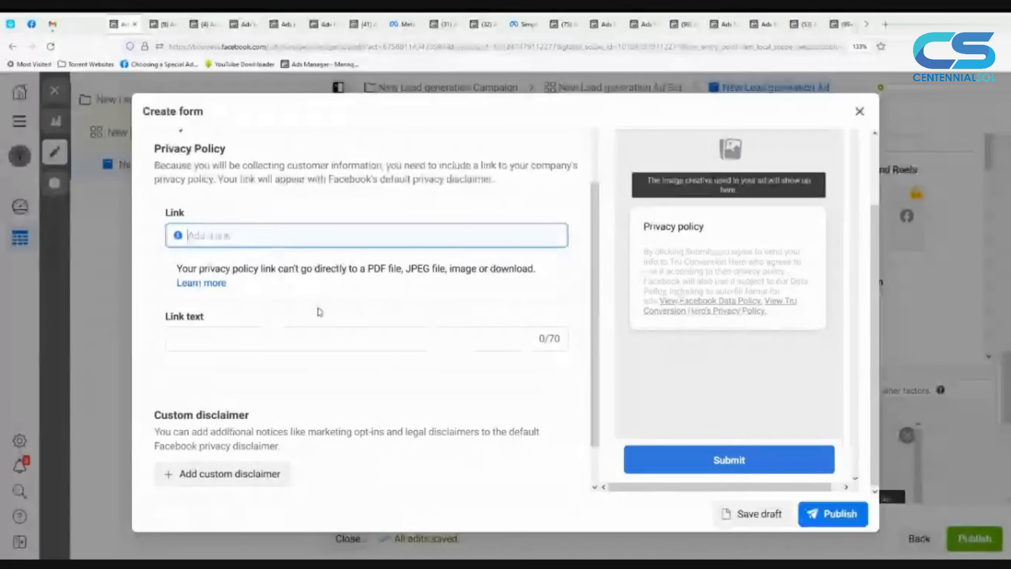
pyautogui.scroll(-1, 318, 311)
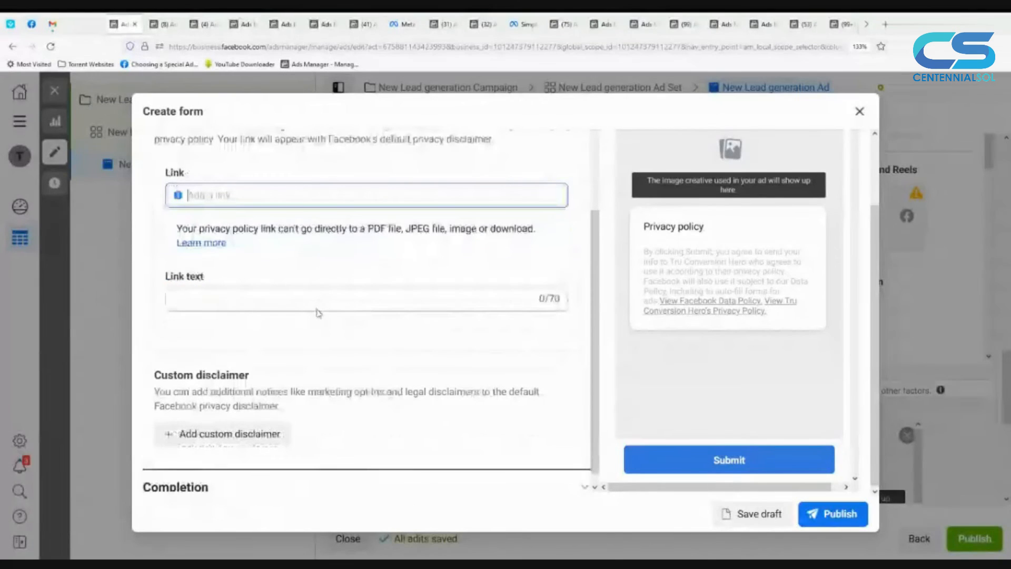
pyautogui.scroll(-1, 318, 312)
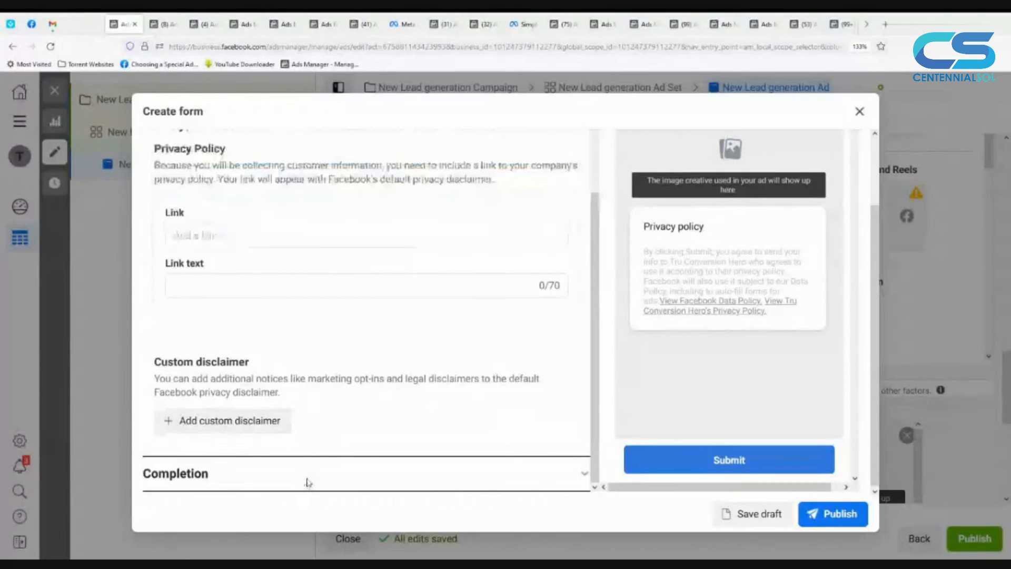
# Step: In the Completion section, set the call-to-action button to Call business with the text "Call Now"
pyautogui.click(308, 482)
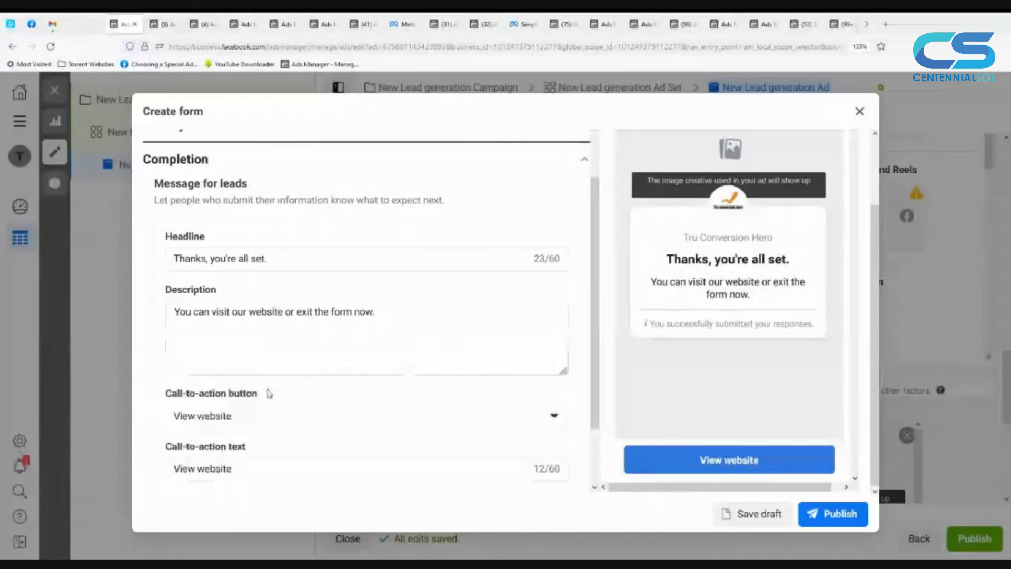
pyautogui.scroll(-1, 269, 393)
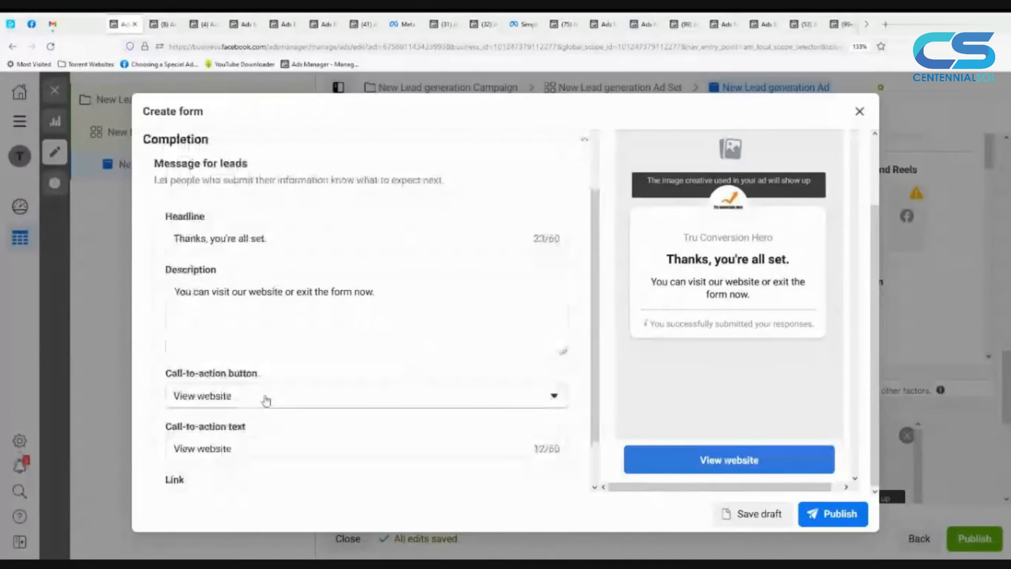
pyautogui.click(266, 401)
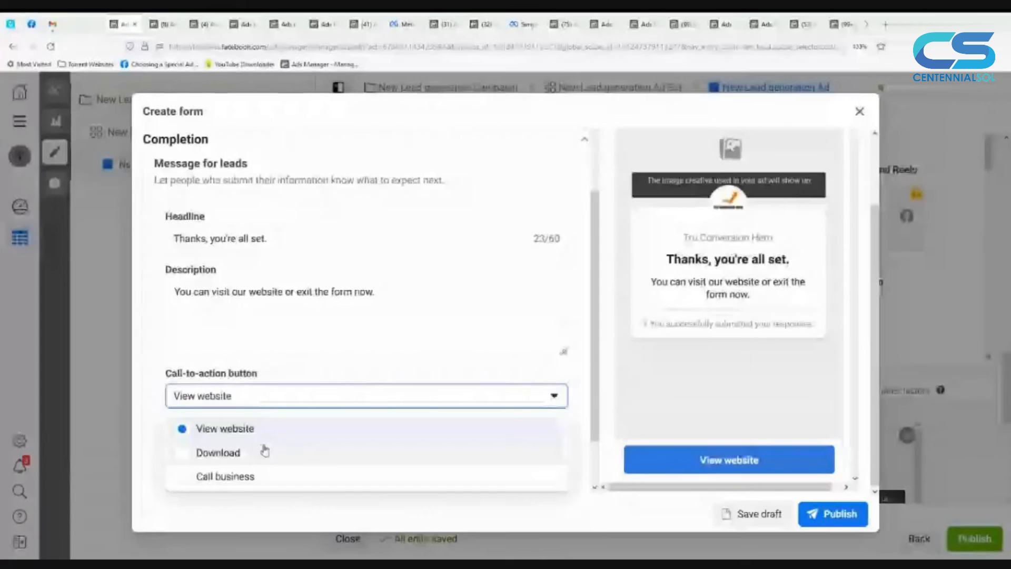
pyautogui.click(248, 476)
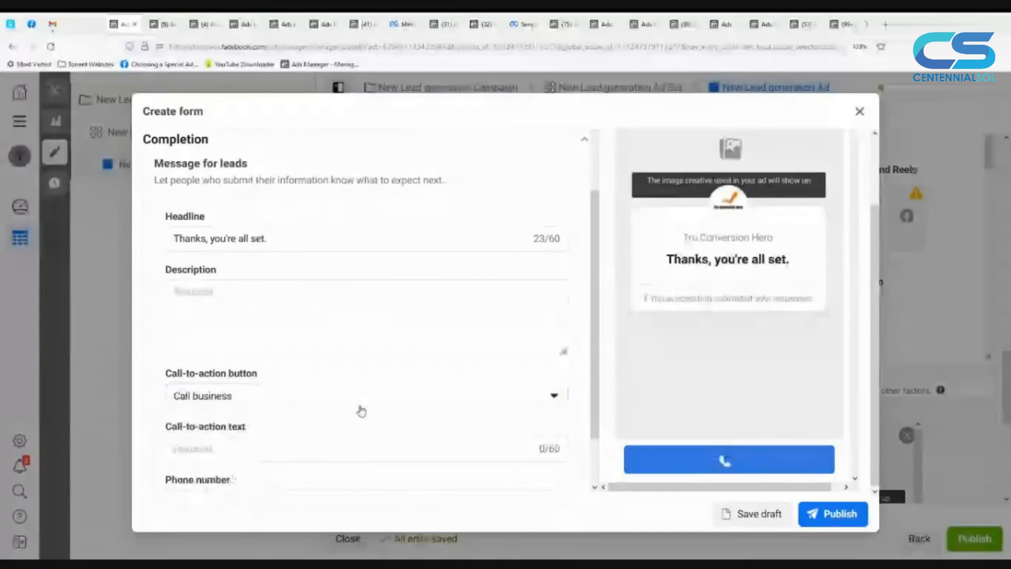
pyautogui.scroll(-1, 361, 411)
pyautogui.click(232, 387)
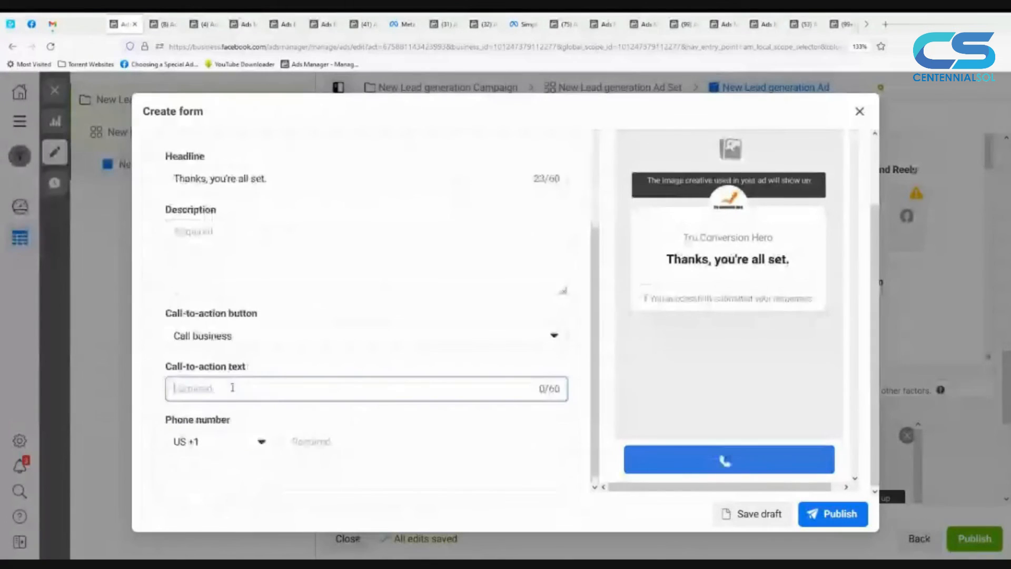
pyautogui.write('Cal')
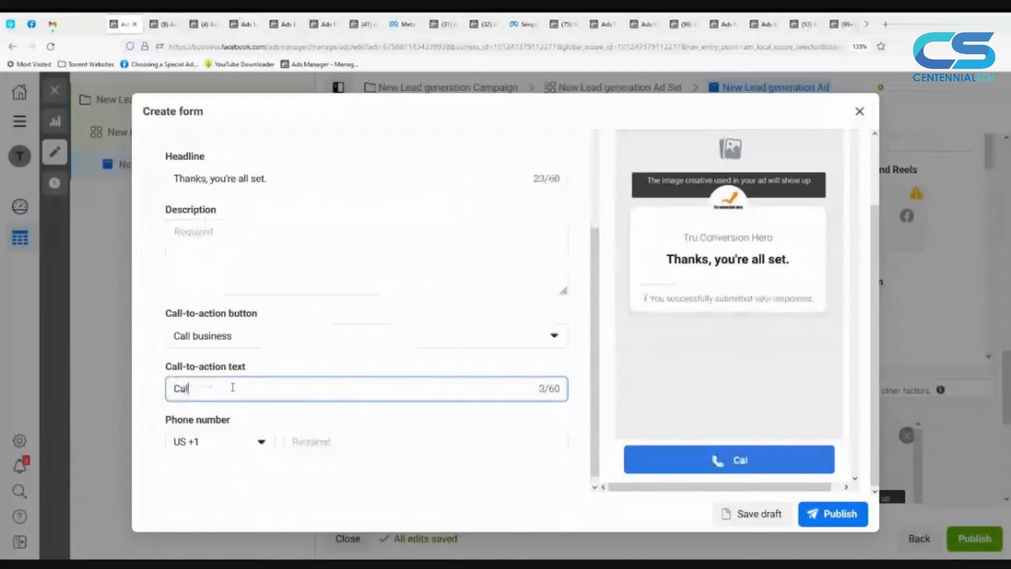
pyautogui.write('l Now')
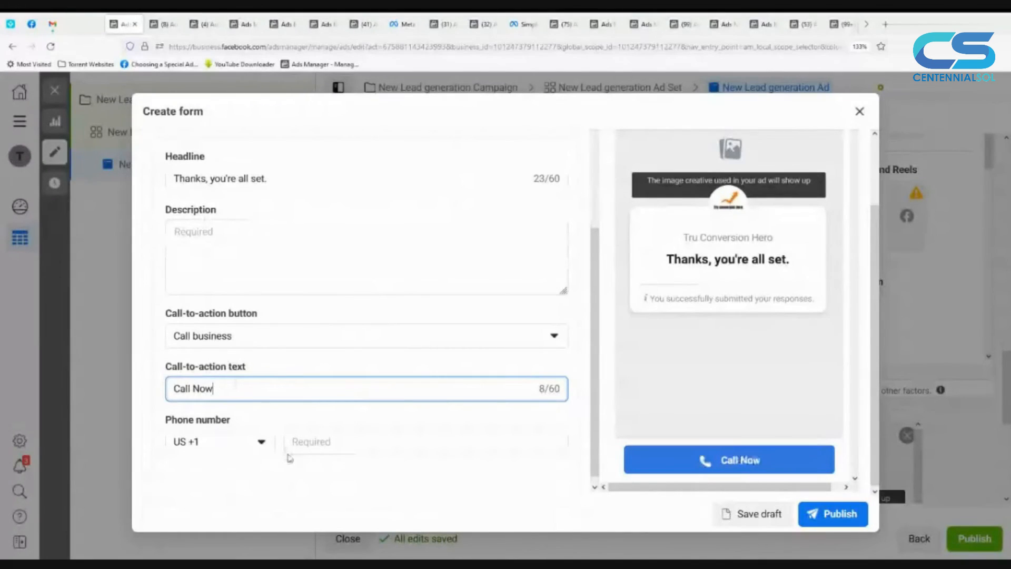
pyautogui.click(374, 441)
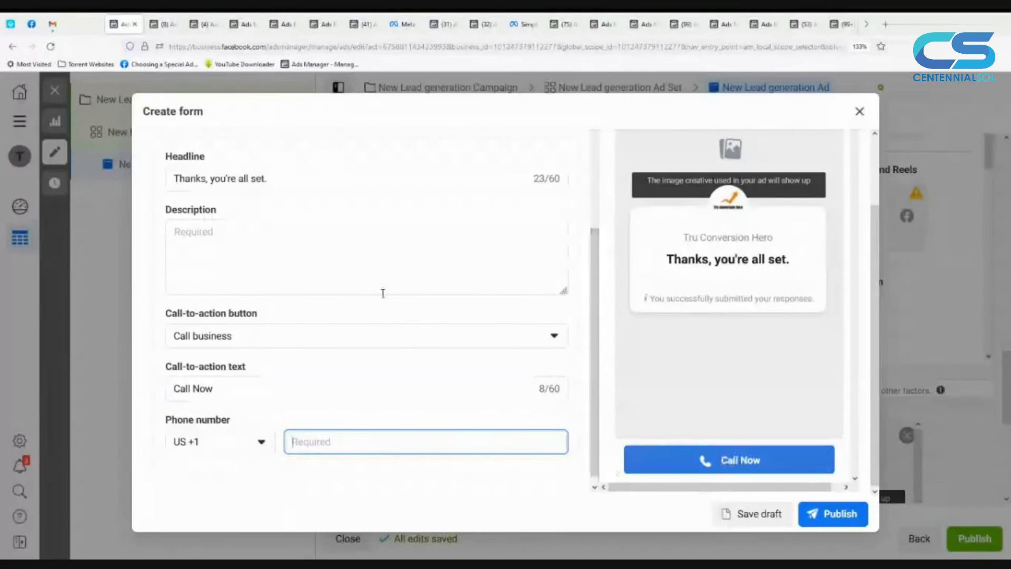
# Step: Set the completion message description to "You can even call us now."
pyautogui.click(373, 266)
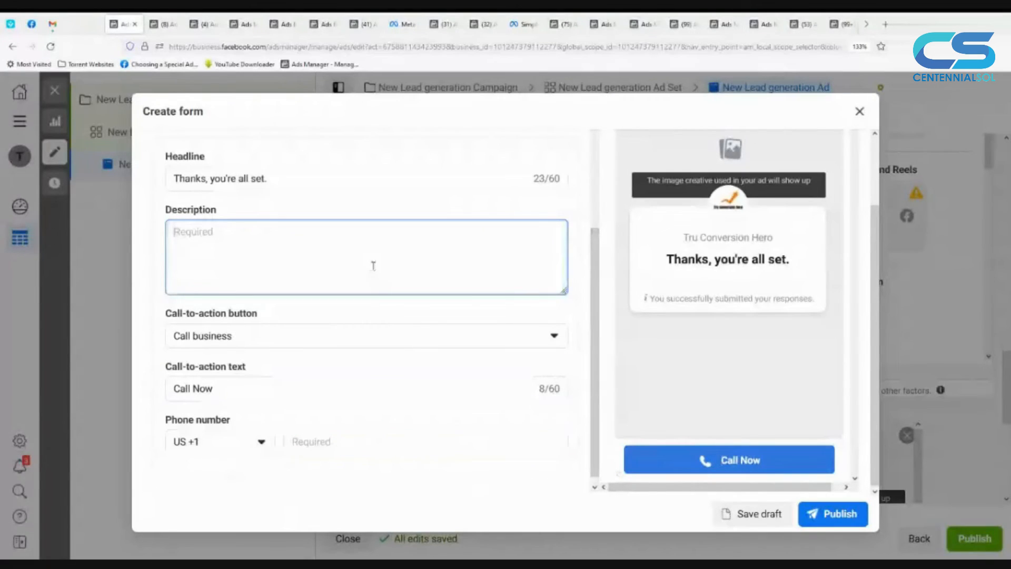
pyautogui.write('Yo')
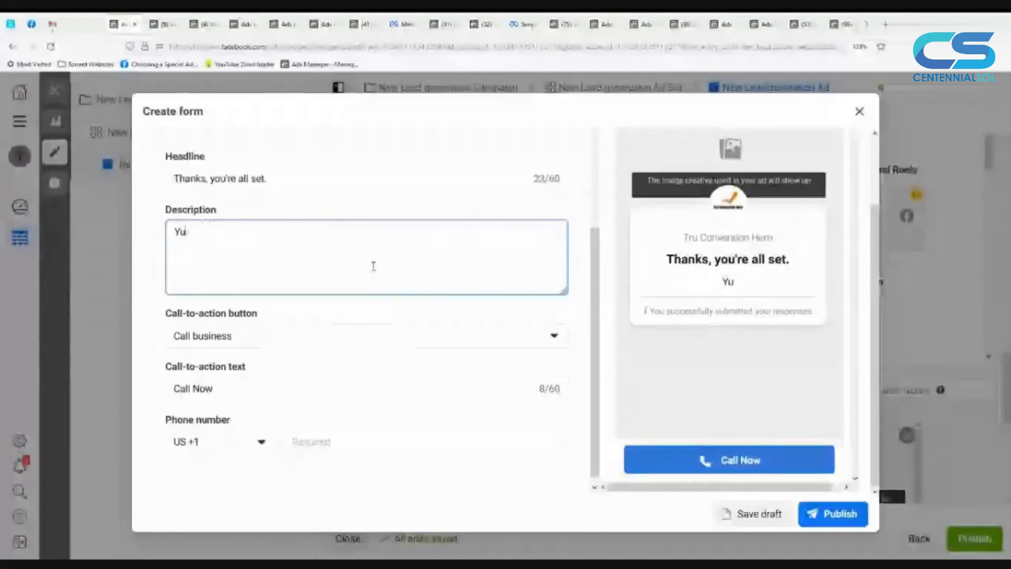
pyautogui.write('u can even call us')
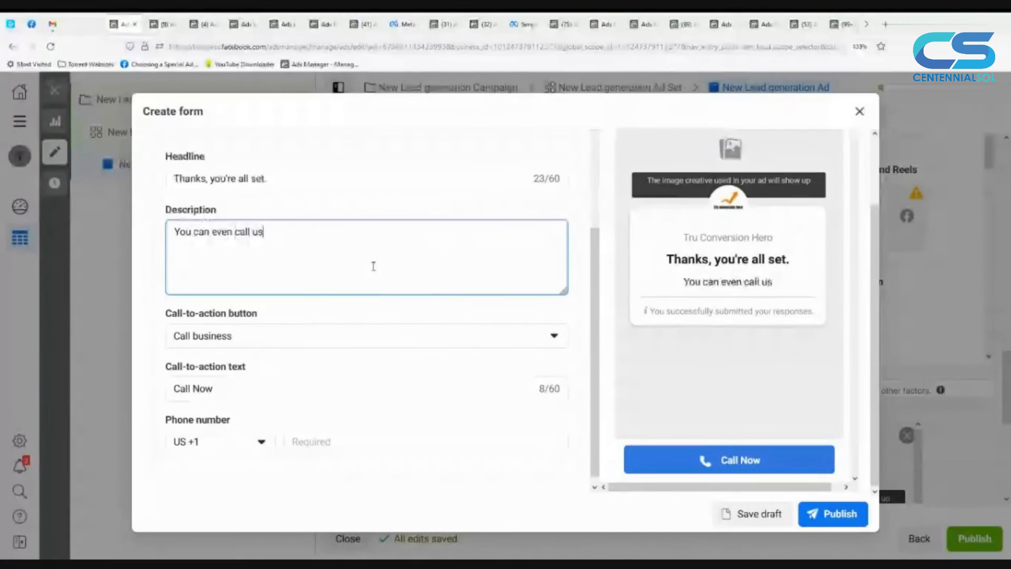
pyautogui.write(' now.')
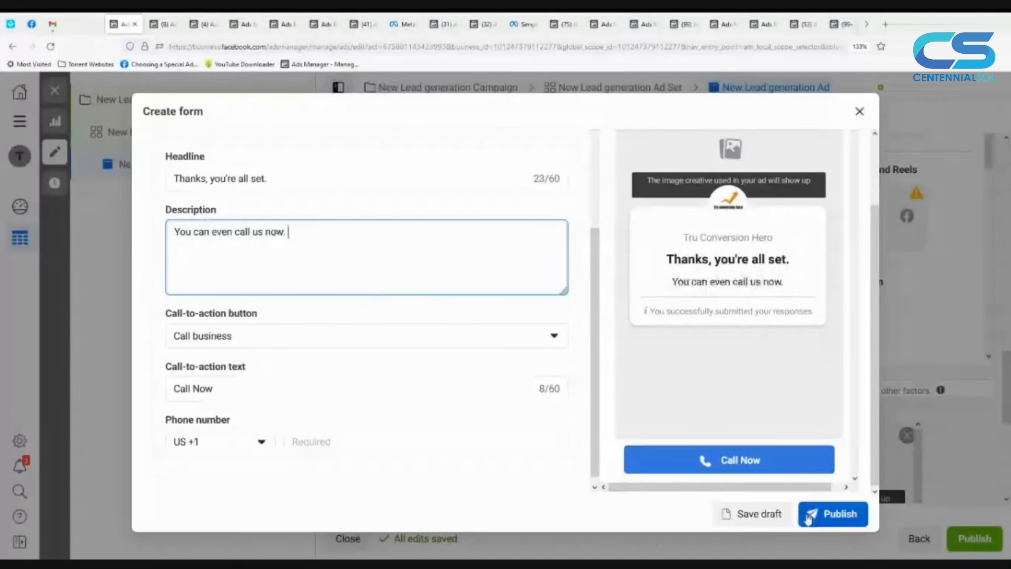
# Step: Close the lead form, discarding the work in progress, and review the ad's display link and tracking options
pyautogui.click(859, 113)
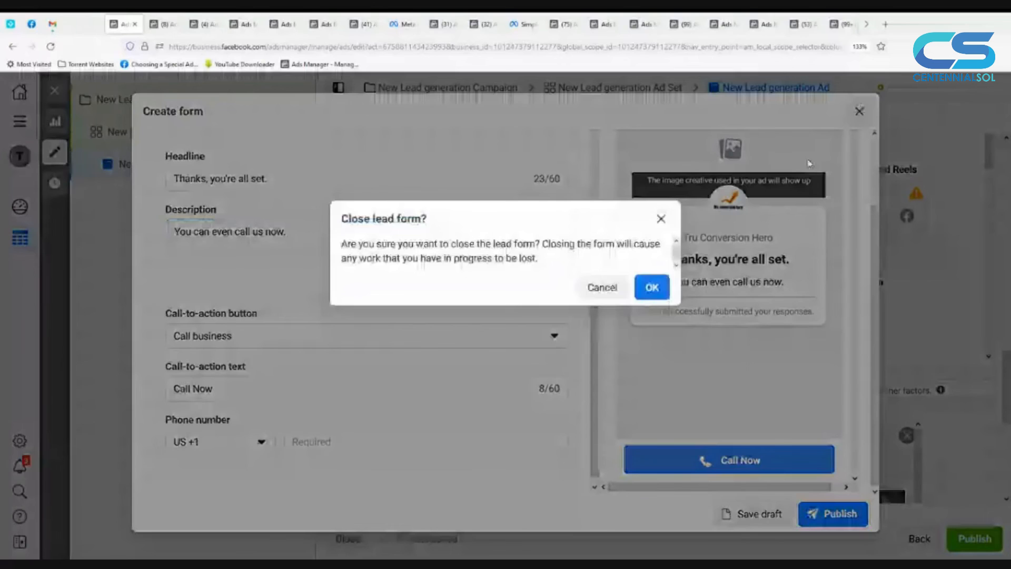
pyautogui.click(653, 289)
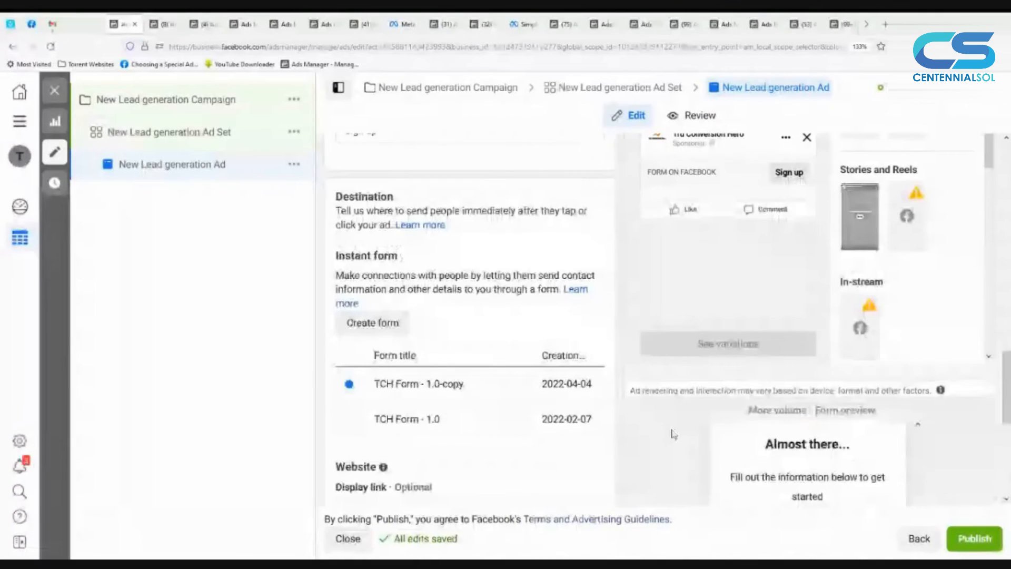
pyautogui.scroll(-2, 672, 434)
pyautogui.scroll(-3, 636, 448)
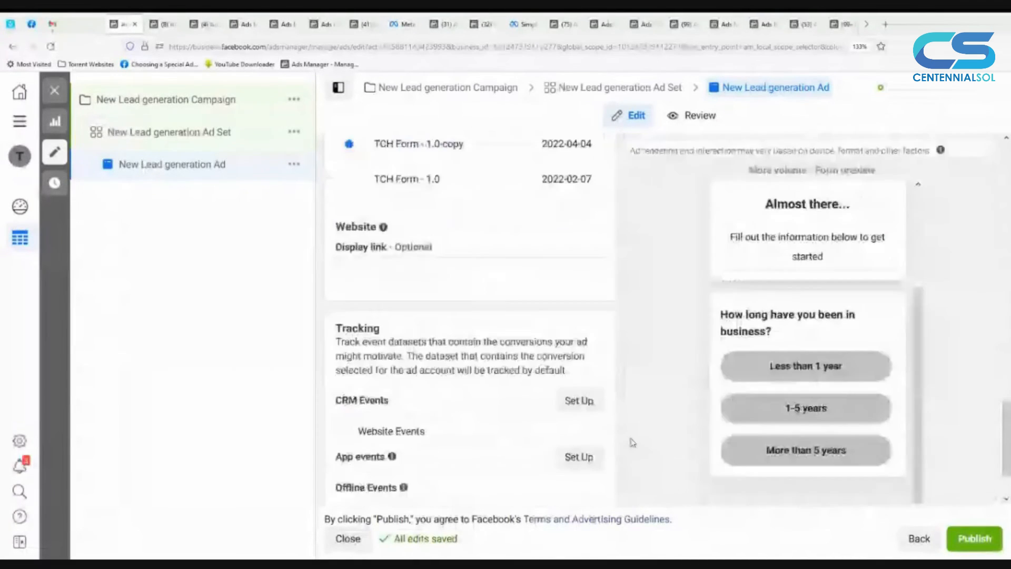
pyautogui.scroll(-2, 632, 442)
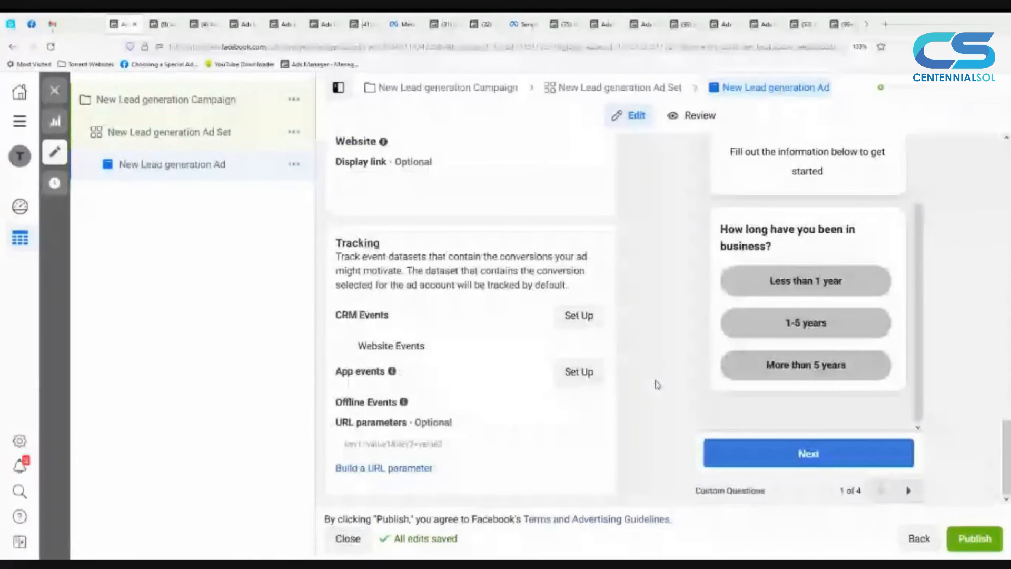
# Step: Page through the preview of the selected TCH Form - 1.0-copy, examining its questions, prefill information, privacy review and message for leads
pyautogui.scroll(2, 657, 384)
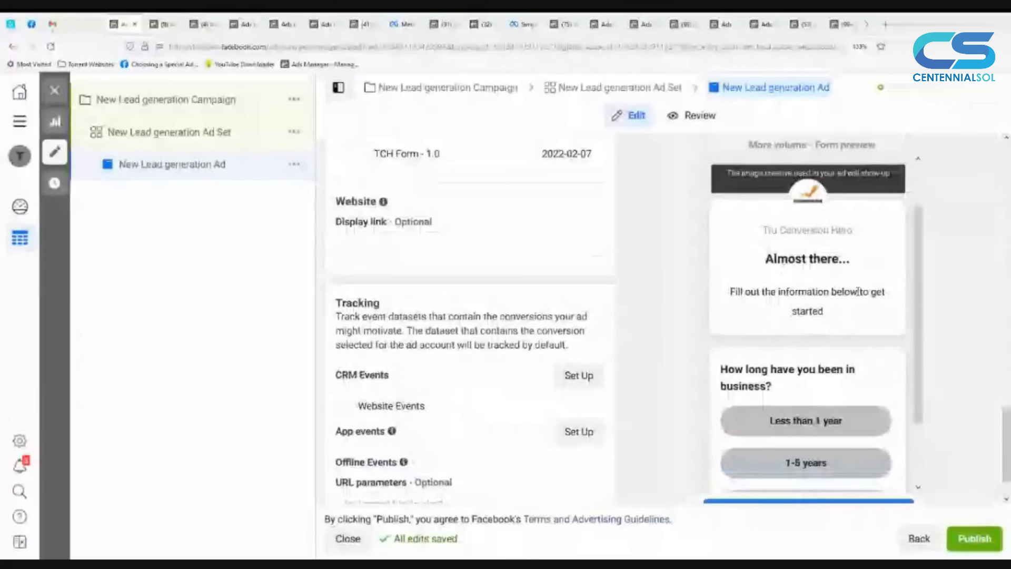
pyautogui.scroll(-2, 820, 332)
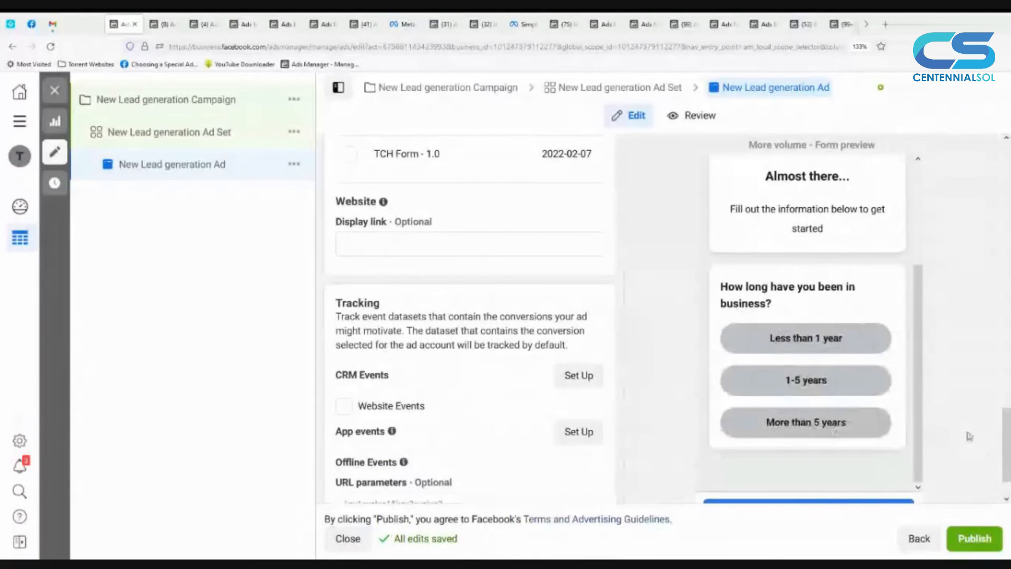
pyautogui.scroll(-1, 969, 436)
pyautogui.scroll(-2, 969, 436)
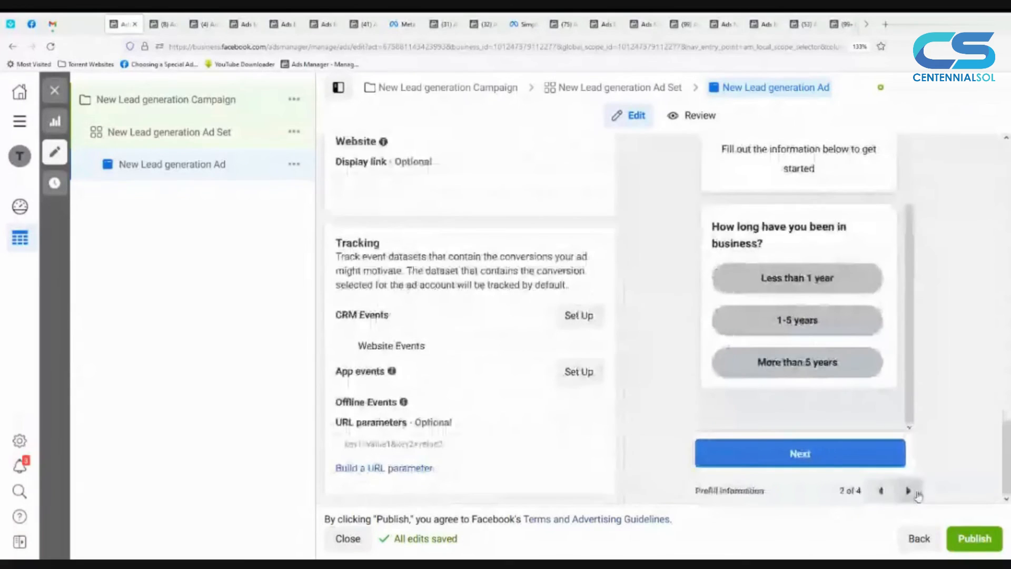
pyautogui.click(910, 491)
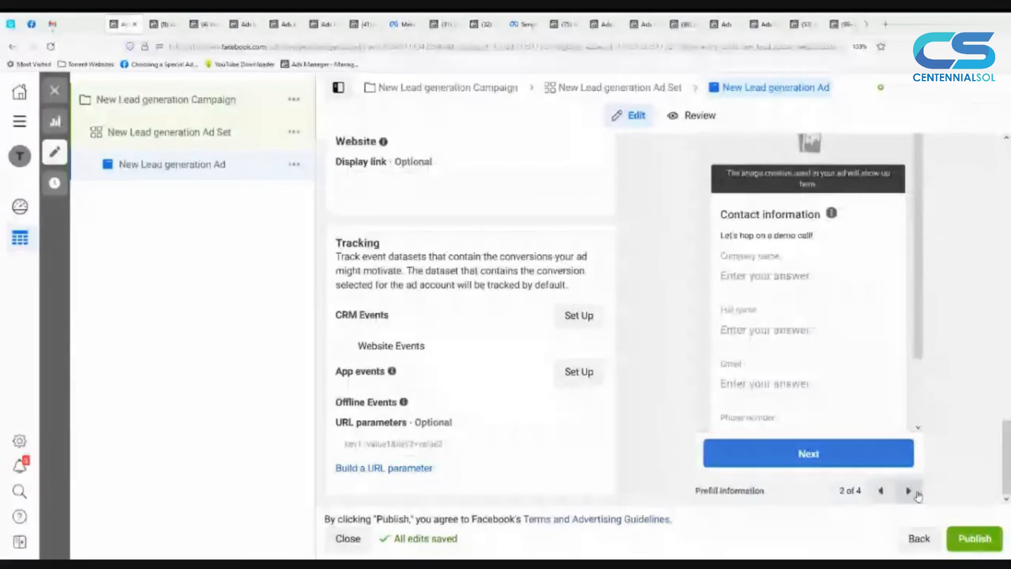
pyautogui.scroll(-2, 860, 354)
pyautogui.click(909, 492)
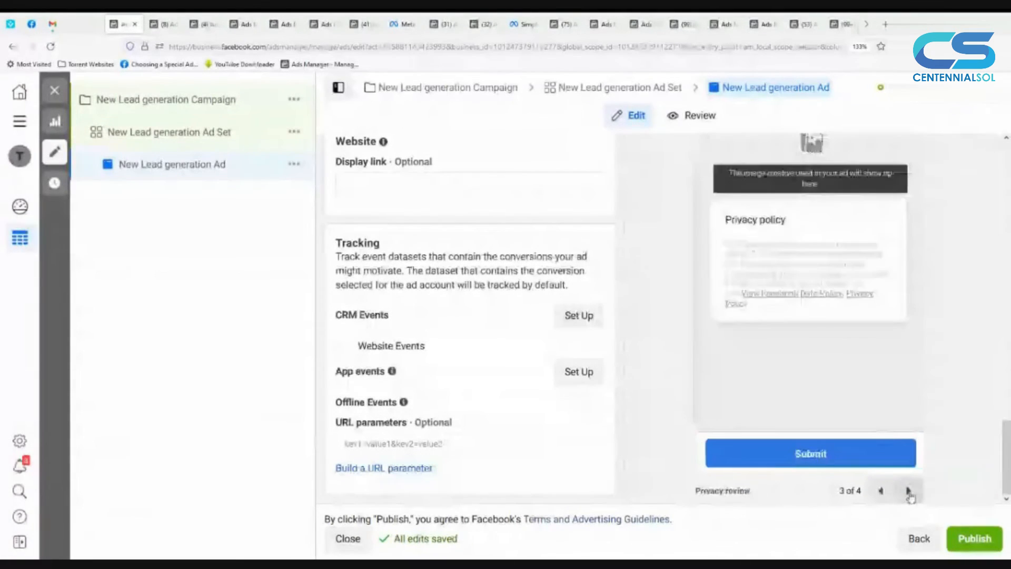
pyautogui.click(909, 492)
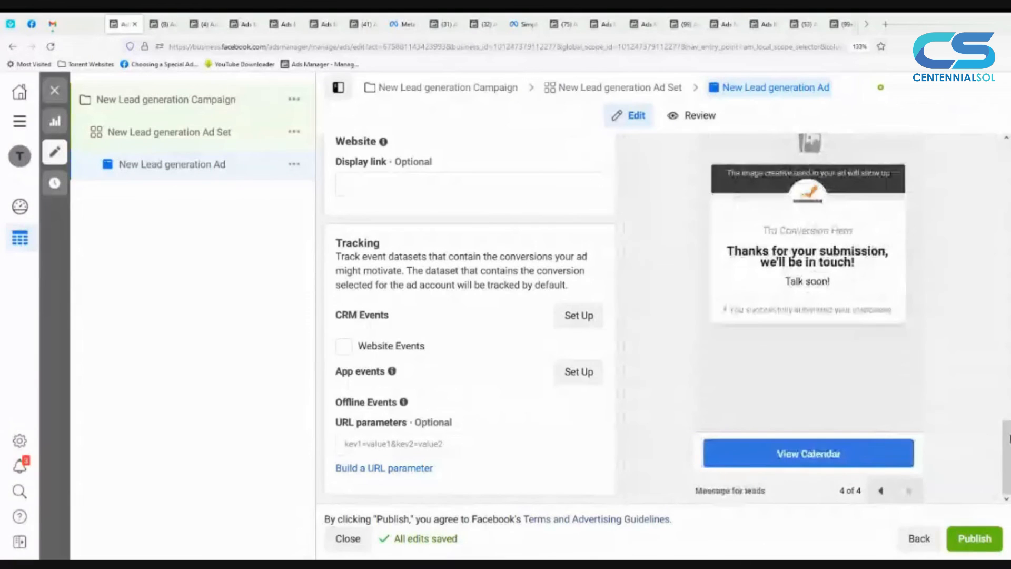
pyautogui.click(880, 492)
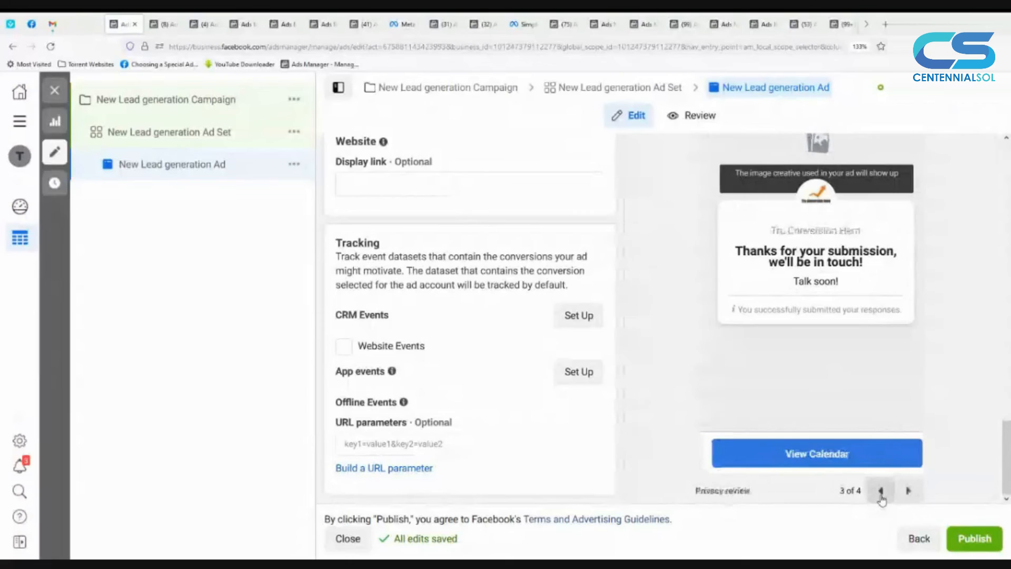
pyautogui.click(880, 492)
pyautogui.click(880, 492)
pyautogui.scroll(5, 686, 379)
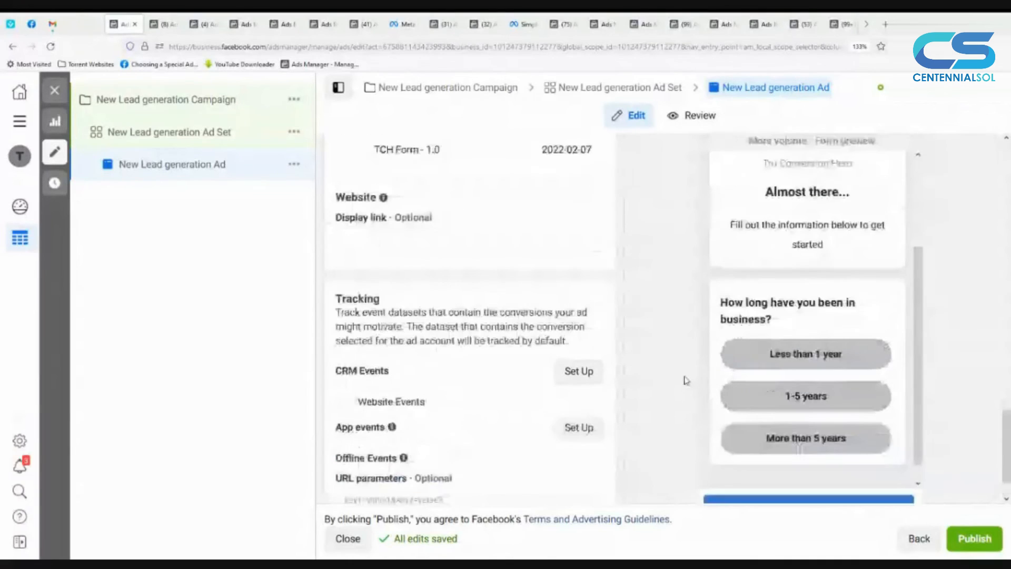
pyautogui.scroll(1, 687, 380)
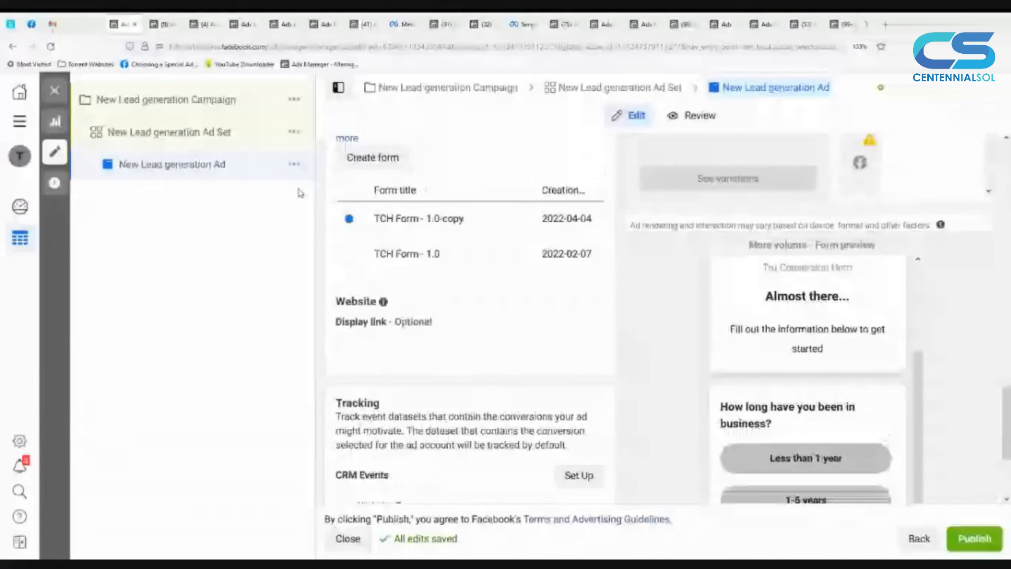
# Step: Leave the ad editor without publishing the draft items and delete the New Lead generation Campaign
pyautogui.click(54, 91)
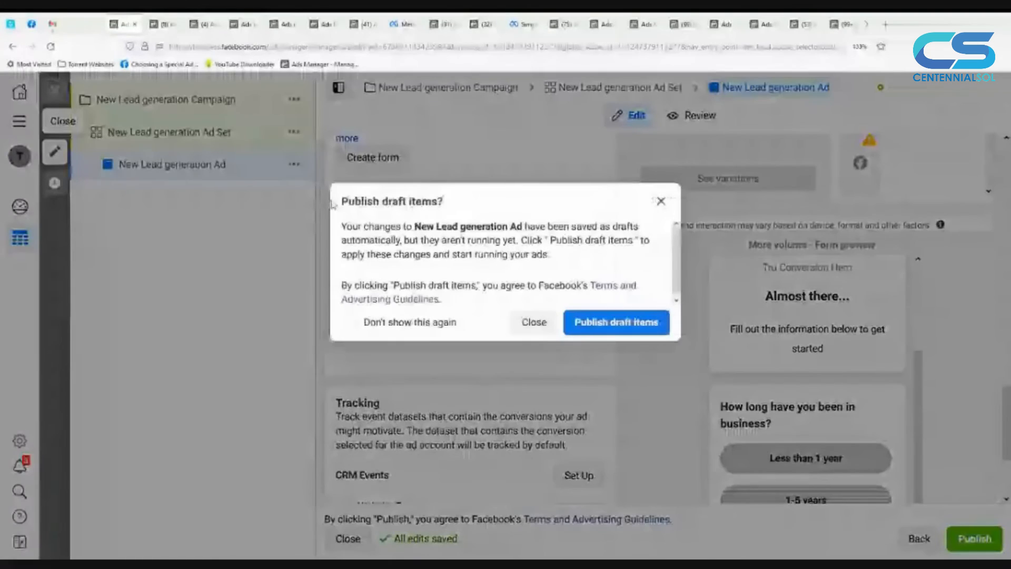
pyautogui.click(531, 323)
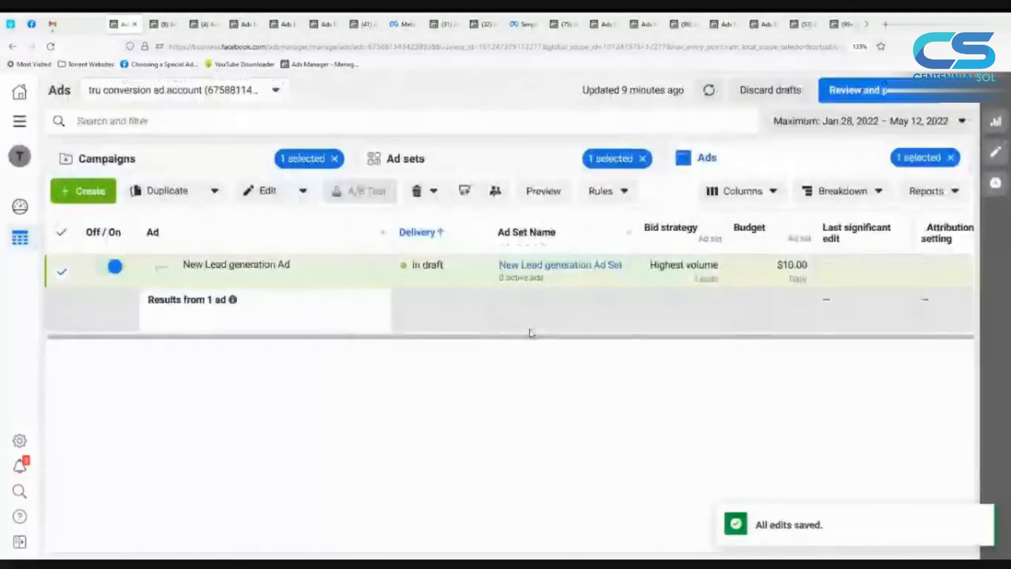
pyautogui.click(232, 165)
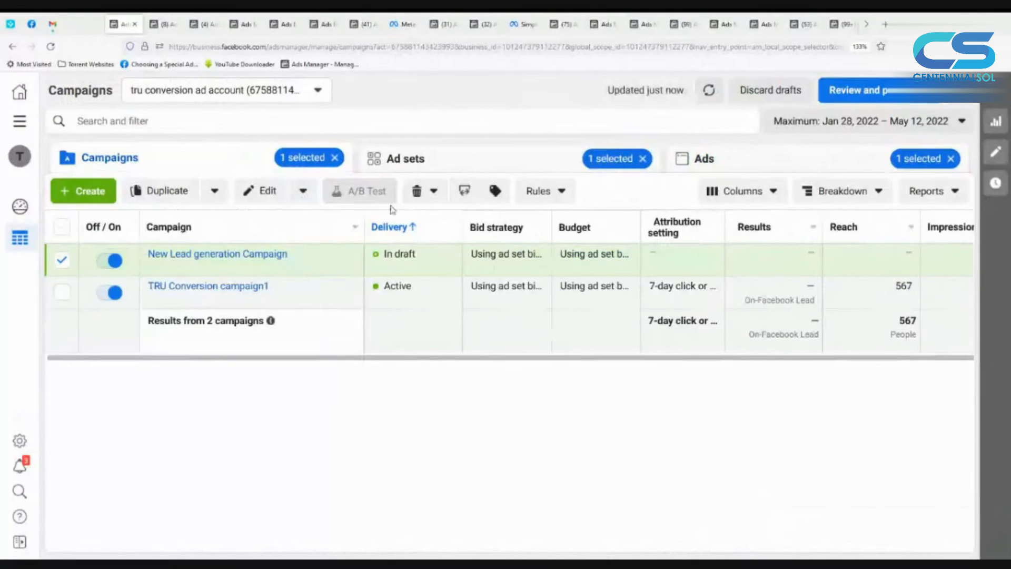
pyautogui.click(416, 191)
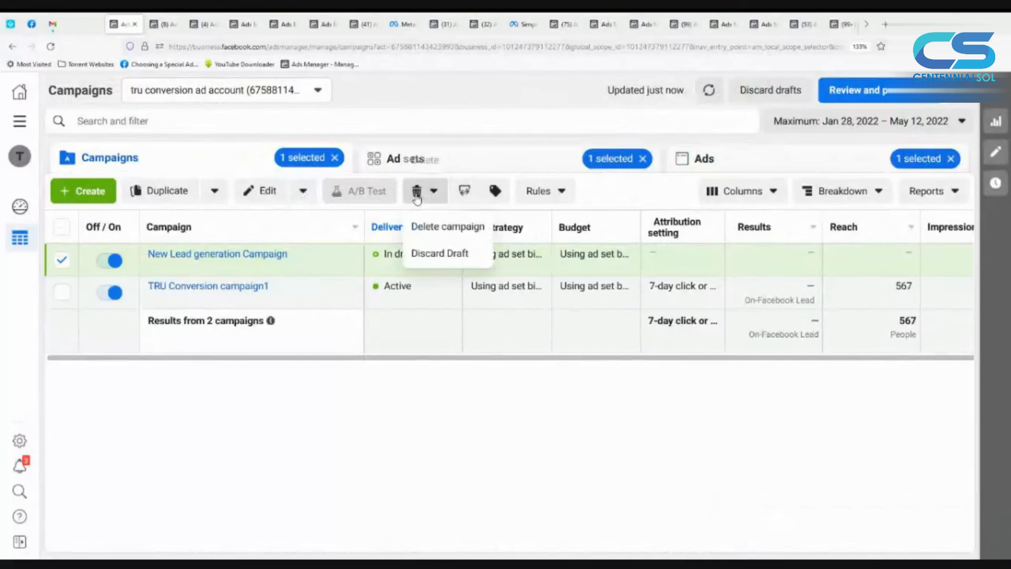
pyautogui.click(436, 233)
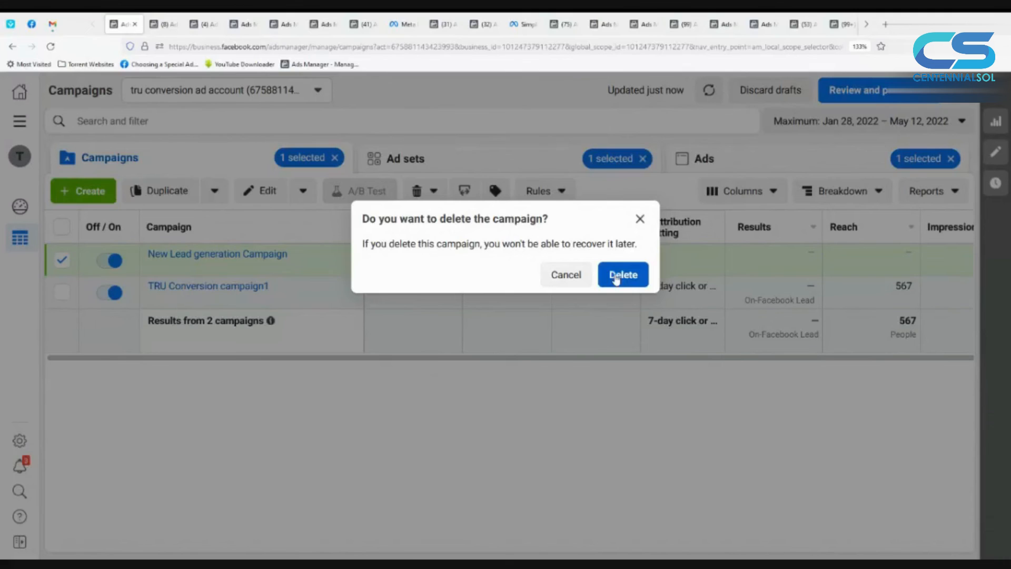
pyautogui.click(616, 277)
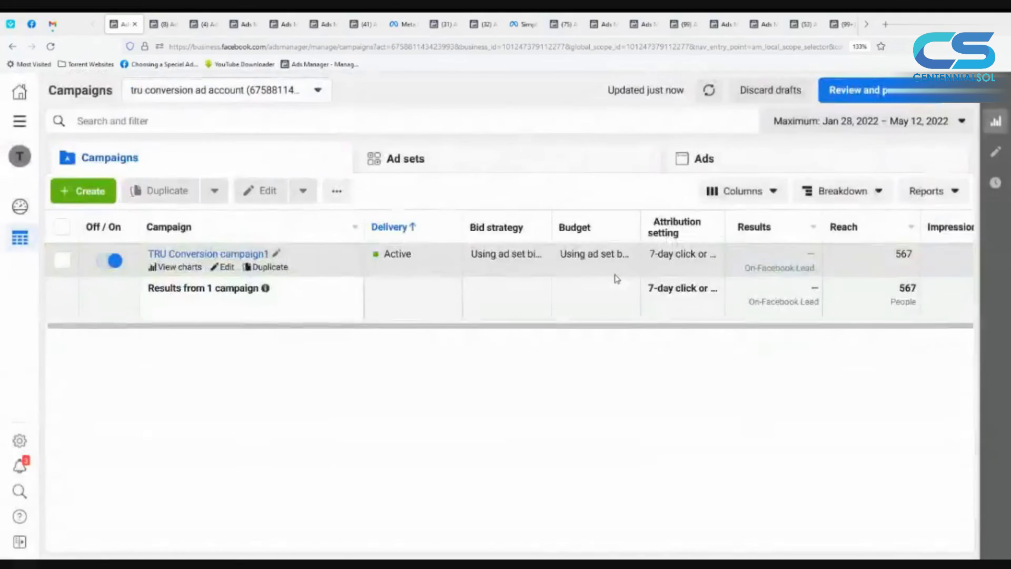
# Step: Create a new campaign with the Lead generation objective and set its ad set's lead method to Messenger
pyautogui.click(84, 192)
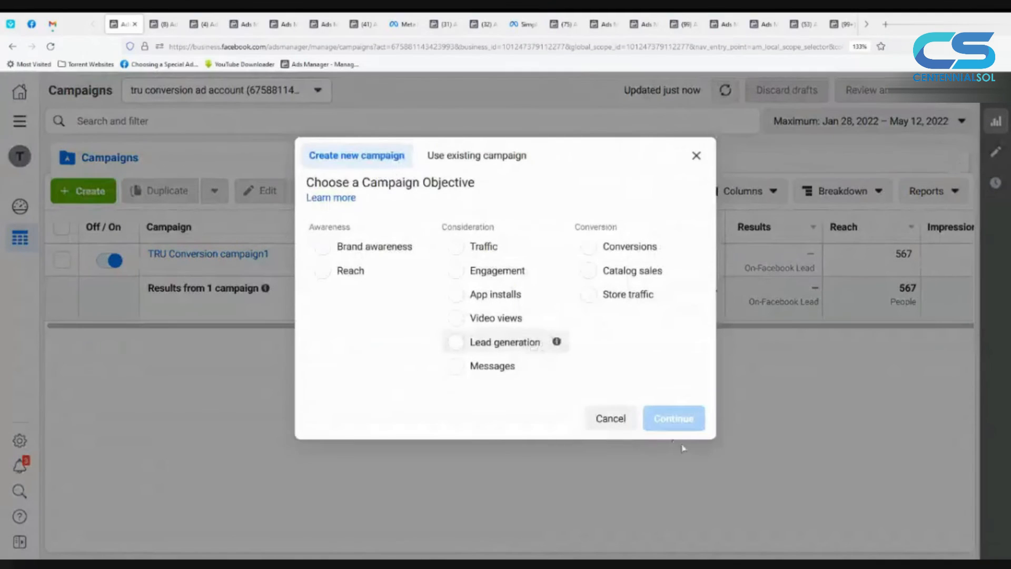
pyautogui.click(674, 508)
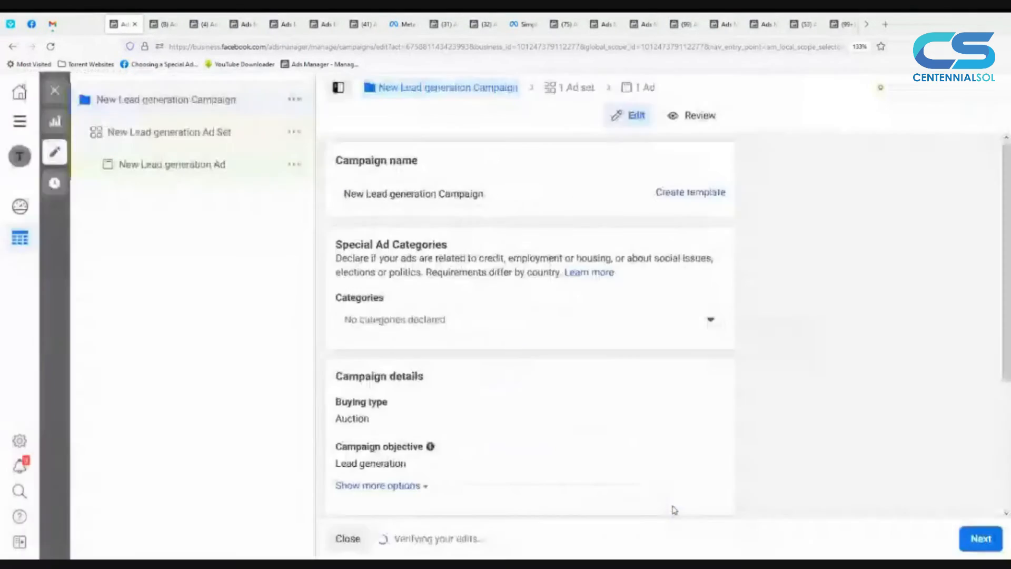
pyautogui.click(978, 538)
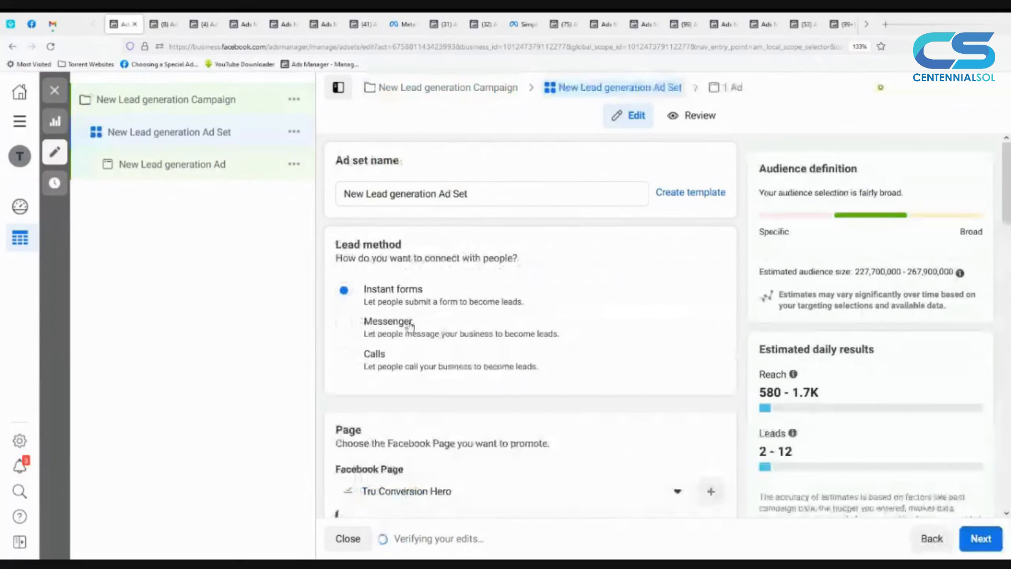
pyautogui.click(384, 326)
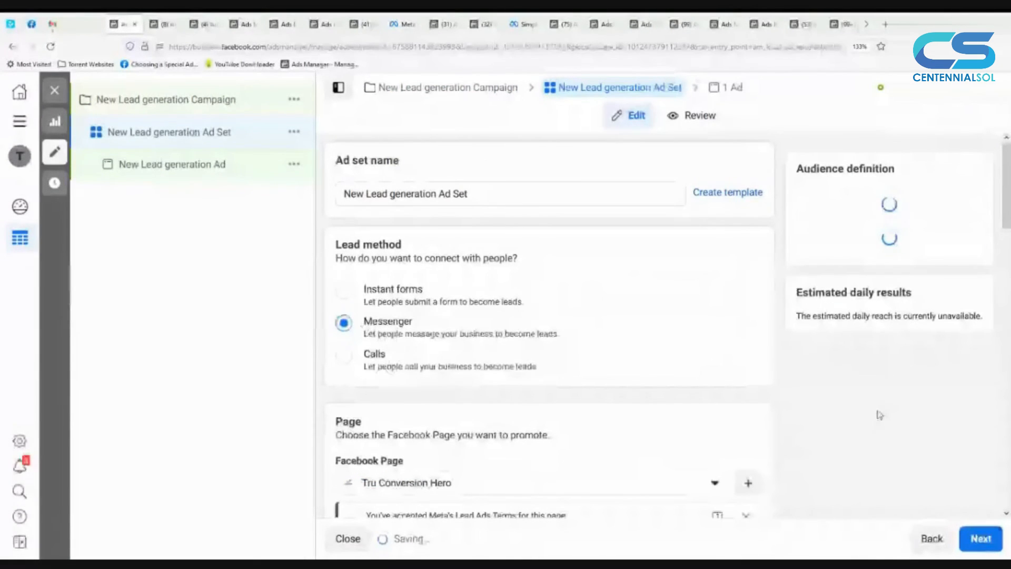
# Step: Open the Messenger lead ad and examine its message template options for creating a chat or converting an existing form
pyautogui.click(980, 548)
pyautogui.scroll(-3, 529, 444)
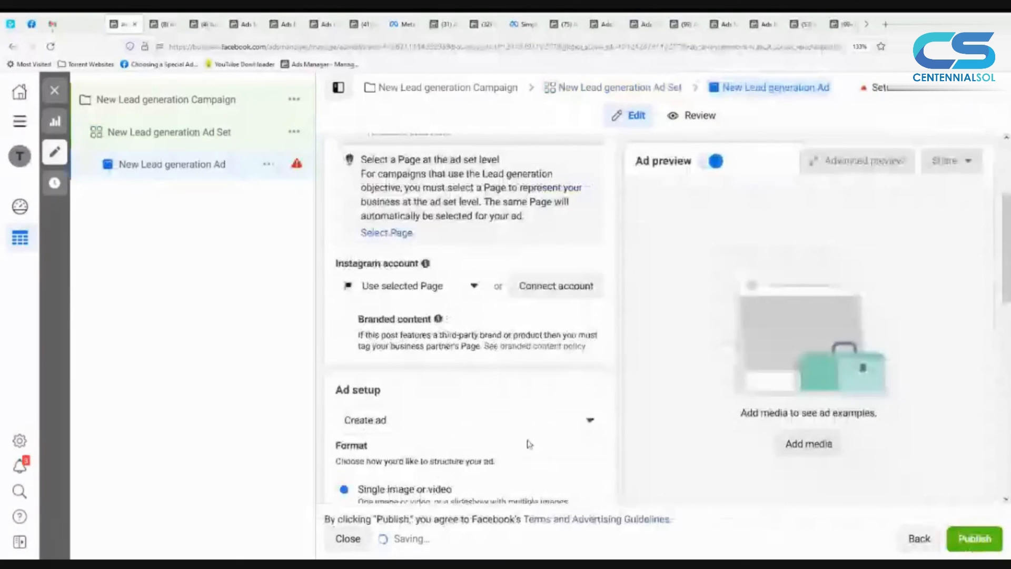
pyautogui.scroll(-5, 530, 445)
pyautogui.scroll(-5, 526, 442)
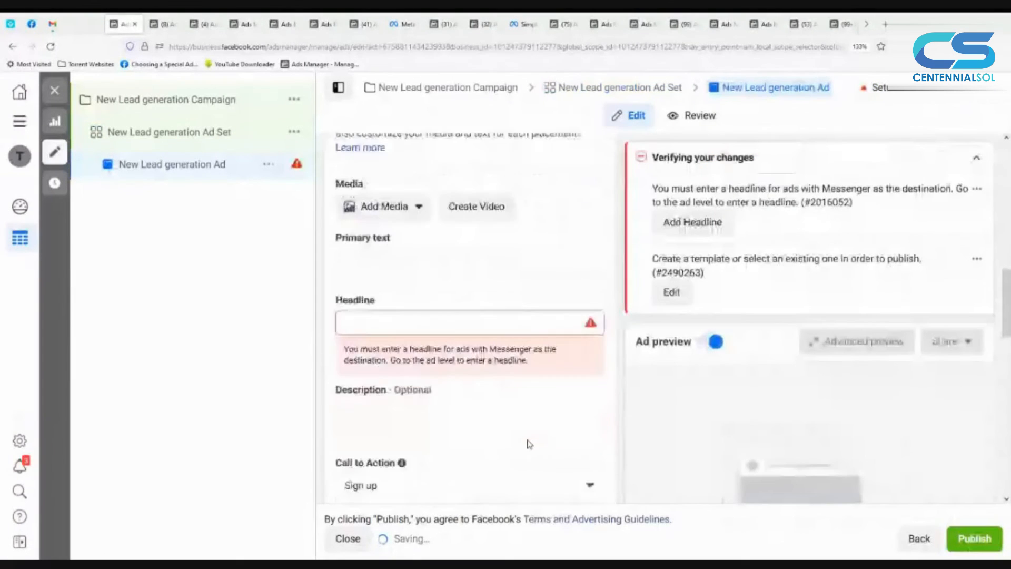
pyautogui.scroll(-5, 524, 425)
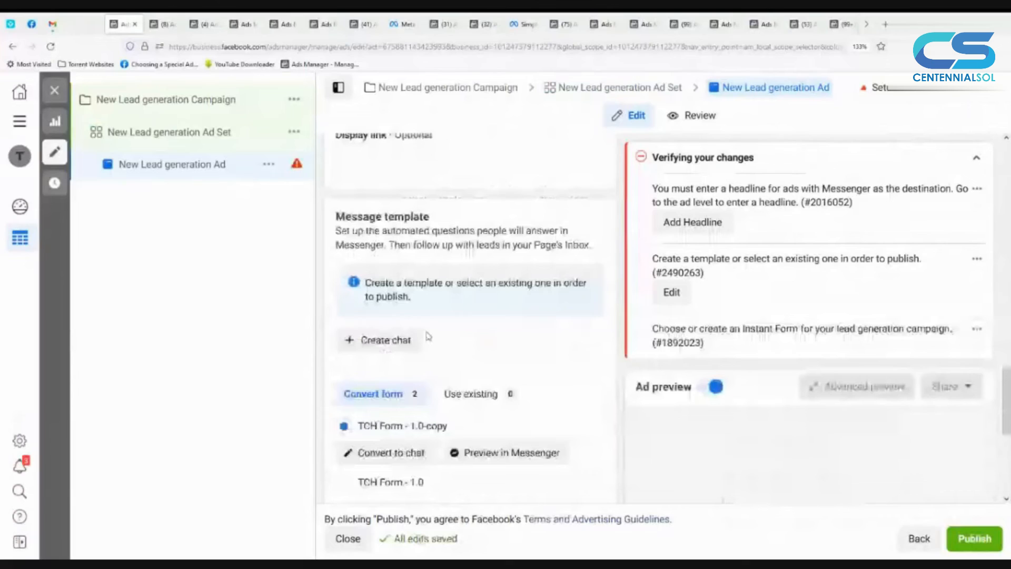
pyautogui.scroll(-1, 492, 272)
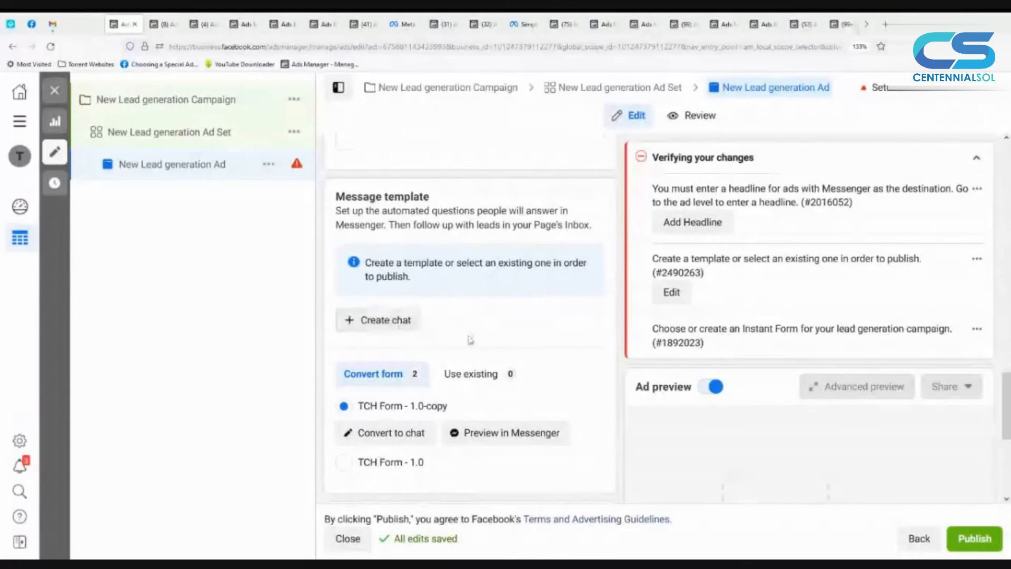
pyautogui.scroll(-2, 496, 385)
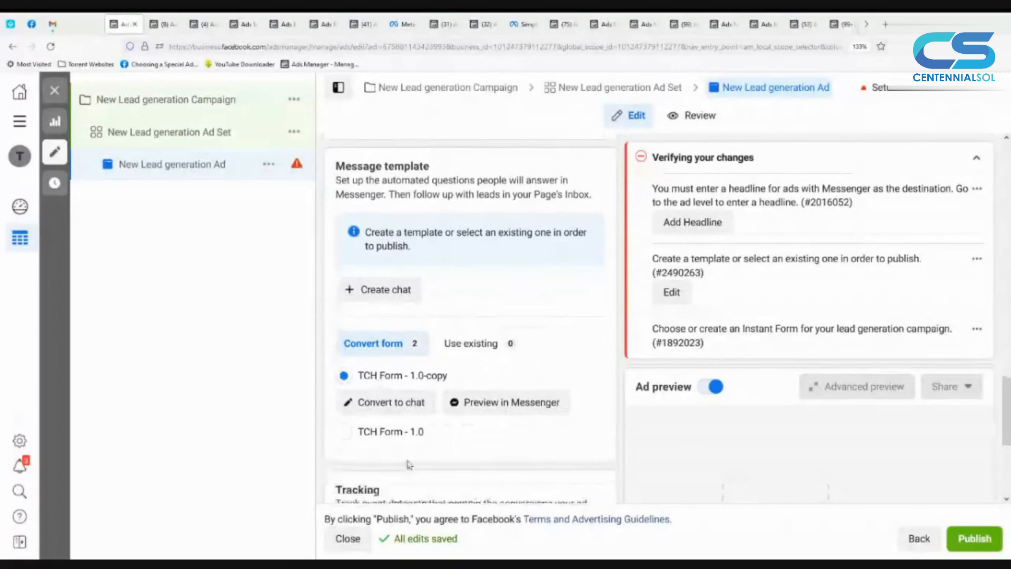
pyautogui.scroll(-5, 409, 464)
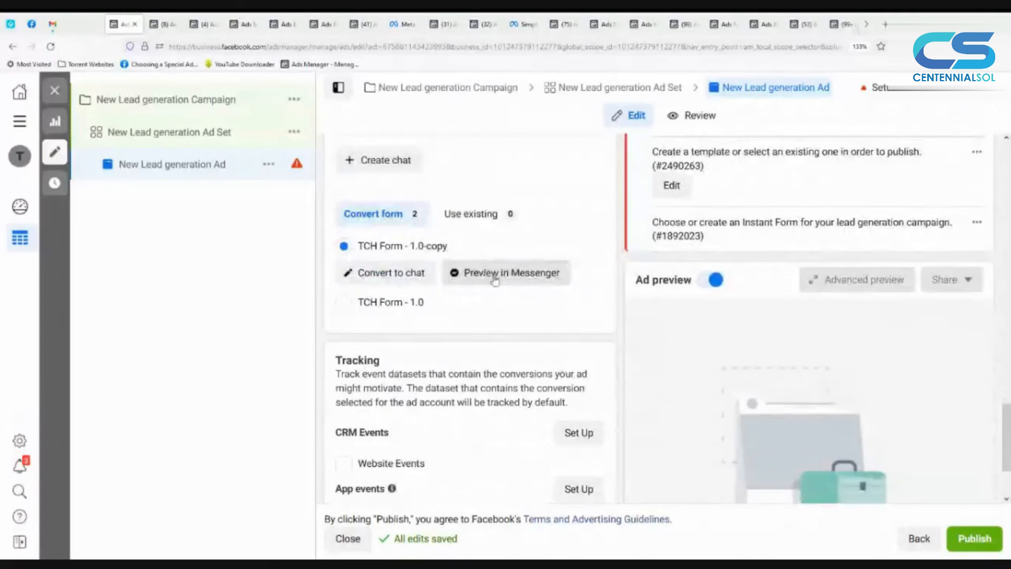
pyautogui.scroll(-4, 709, 370)
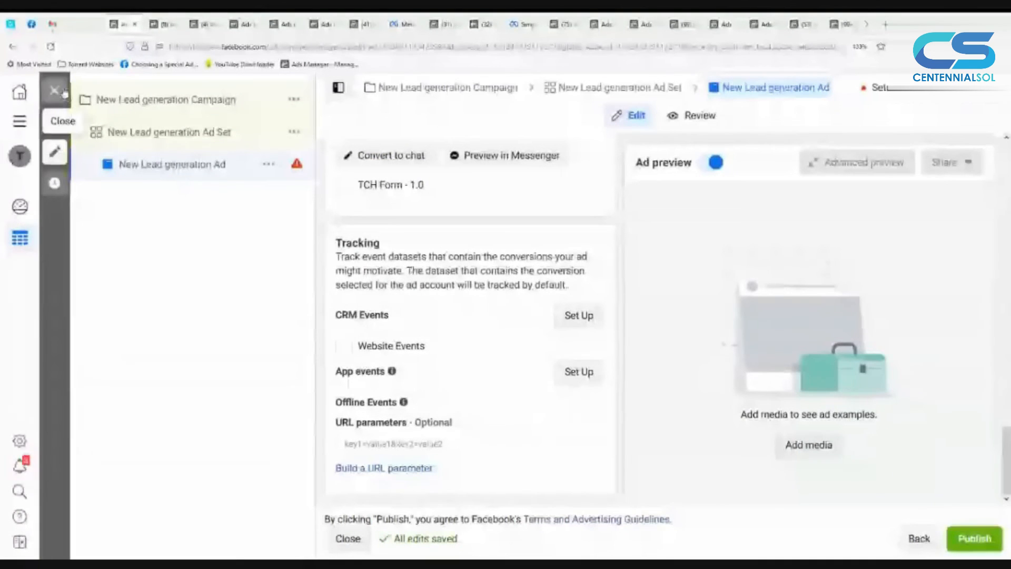
pyautogui.scroll(2, 453, 229)
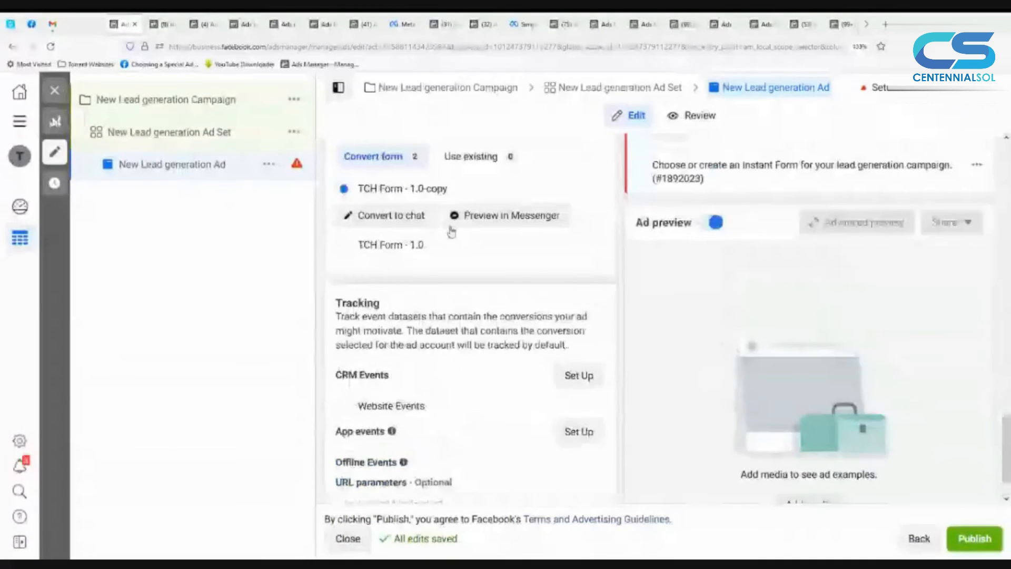
# Step: Close the Messenger ad draft and delete its Lead generation campaign
pyautogui.click(54, 90)
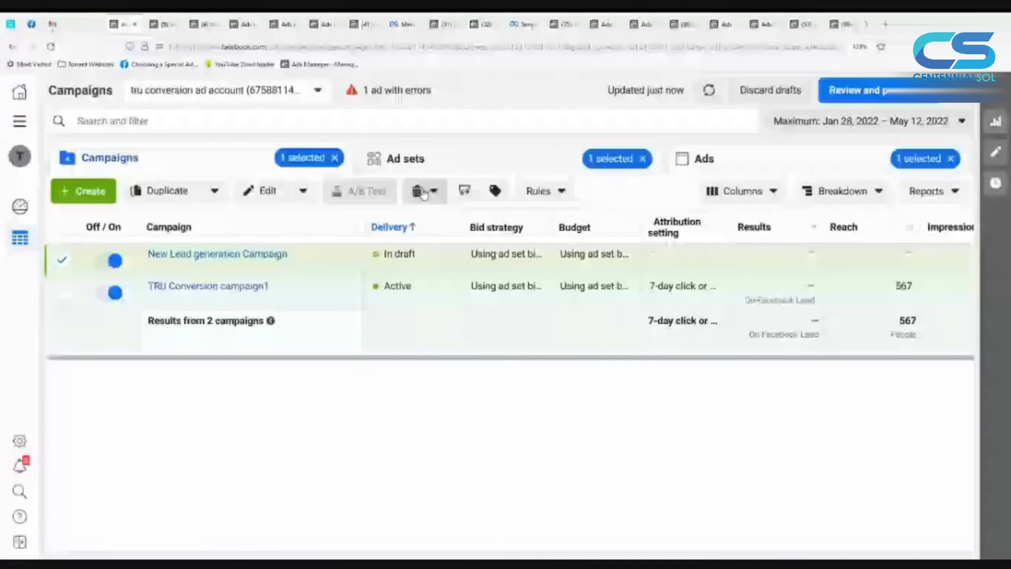
pyautogui.click(423, 192)
pyautogui.click(623, 273)
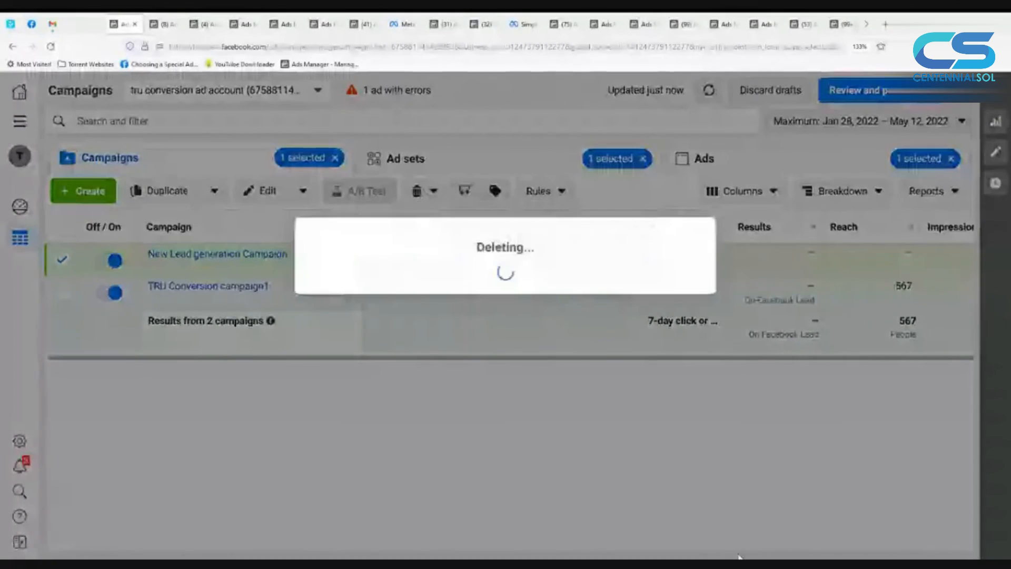